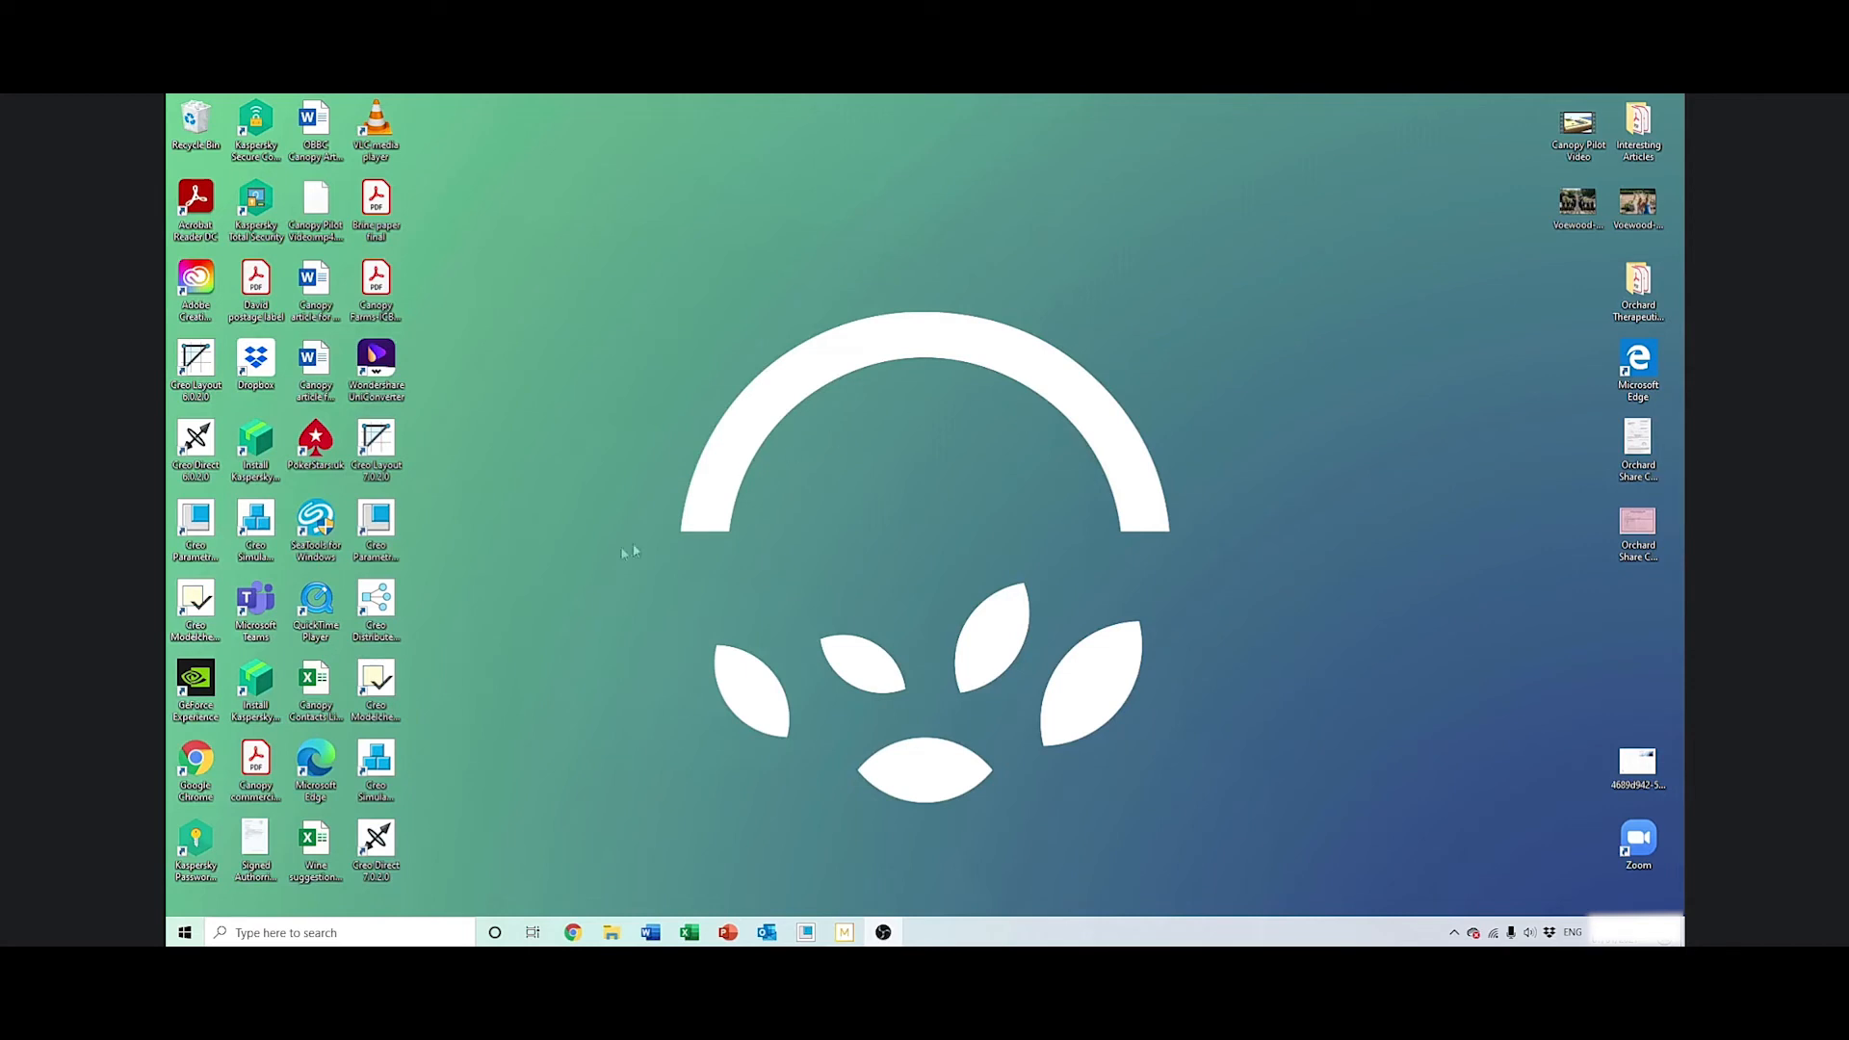
Launch Creo Parametric from the desktop and maximize its window
left_click(393, 523)
double_click(393, 523)
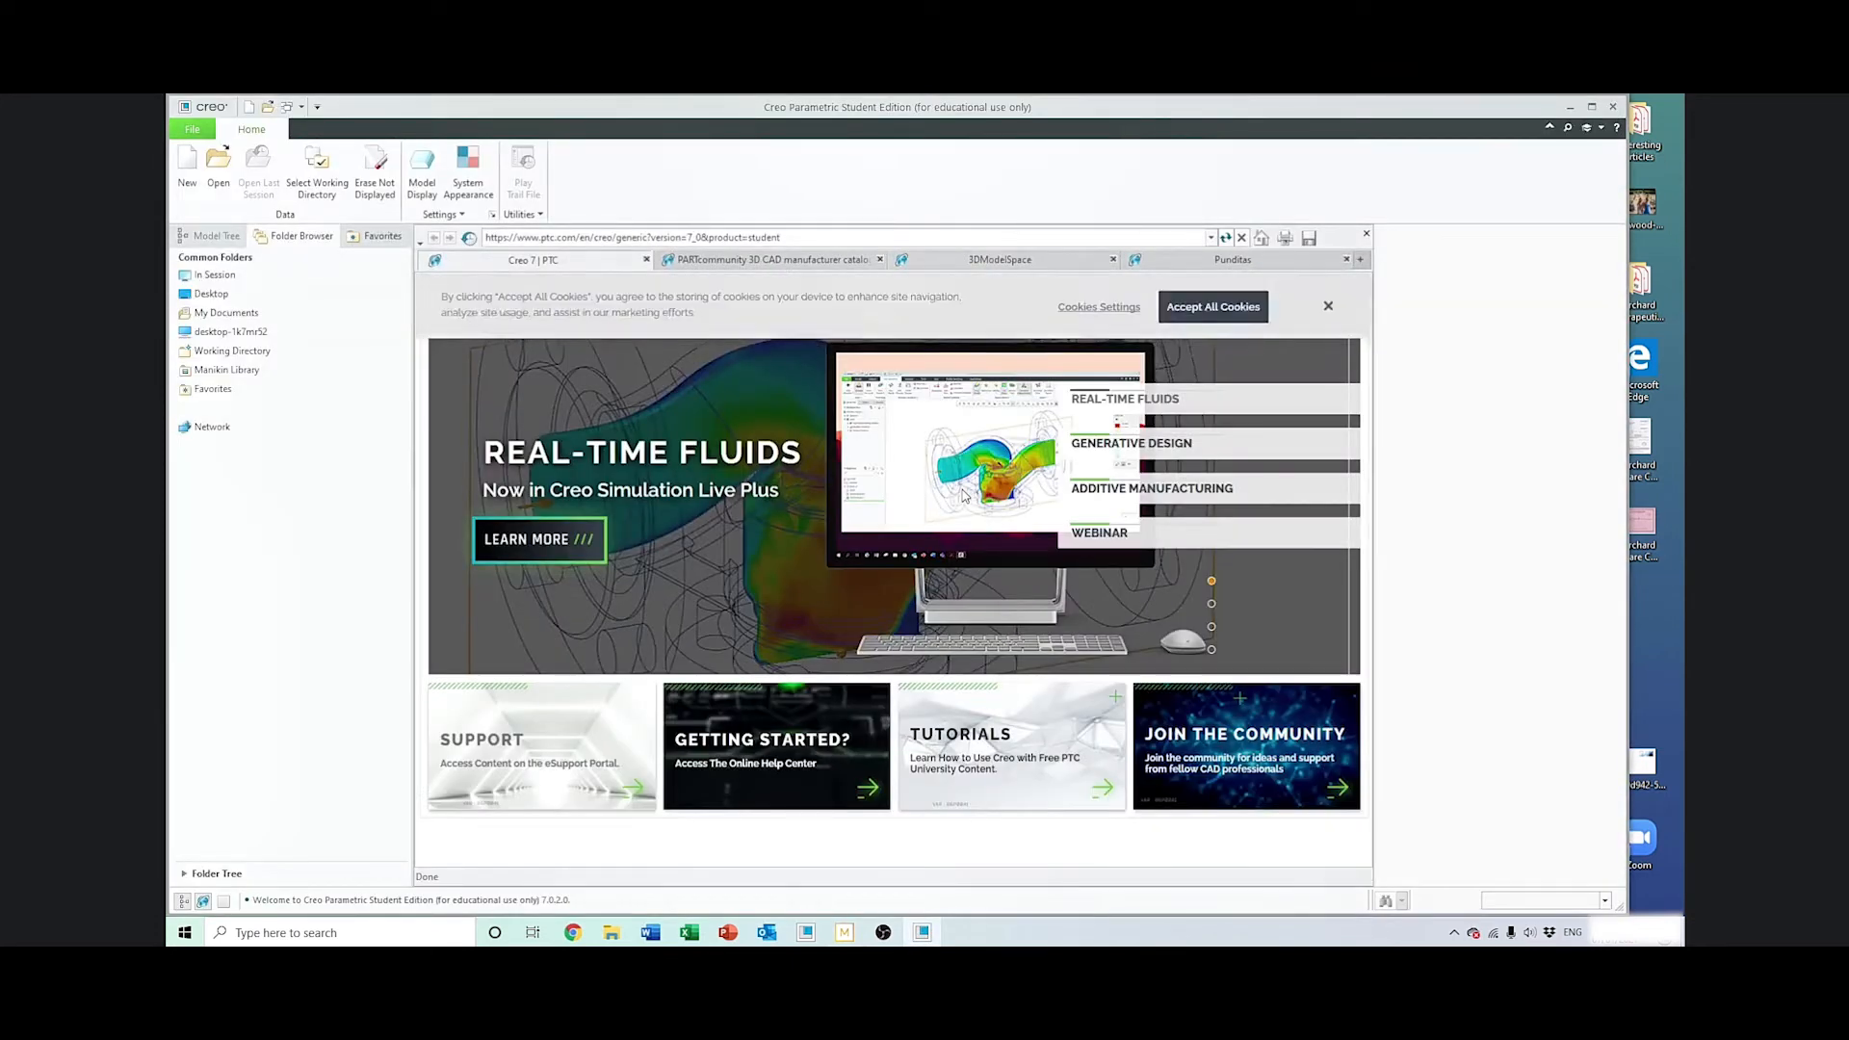
left_click(1593, 107)
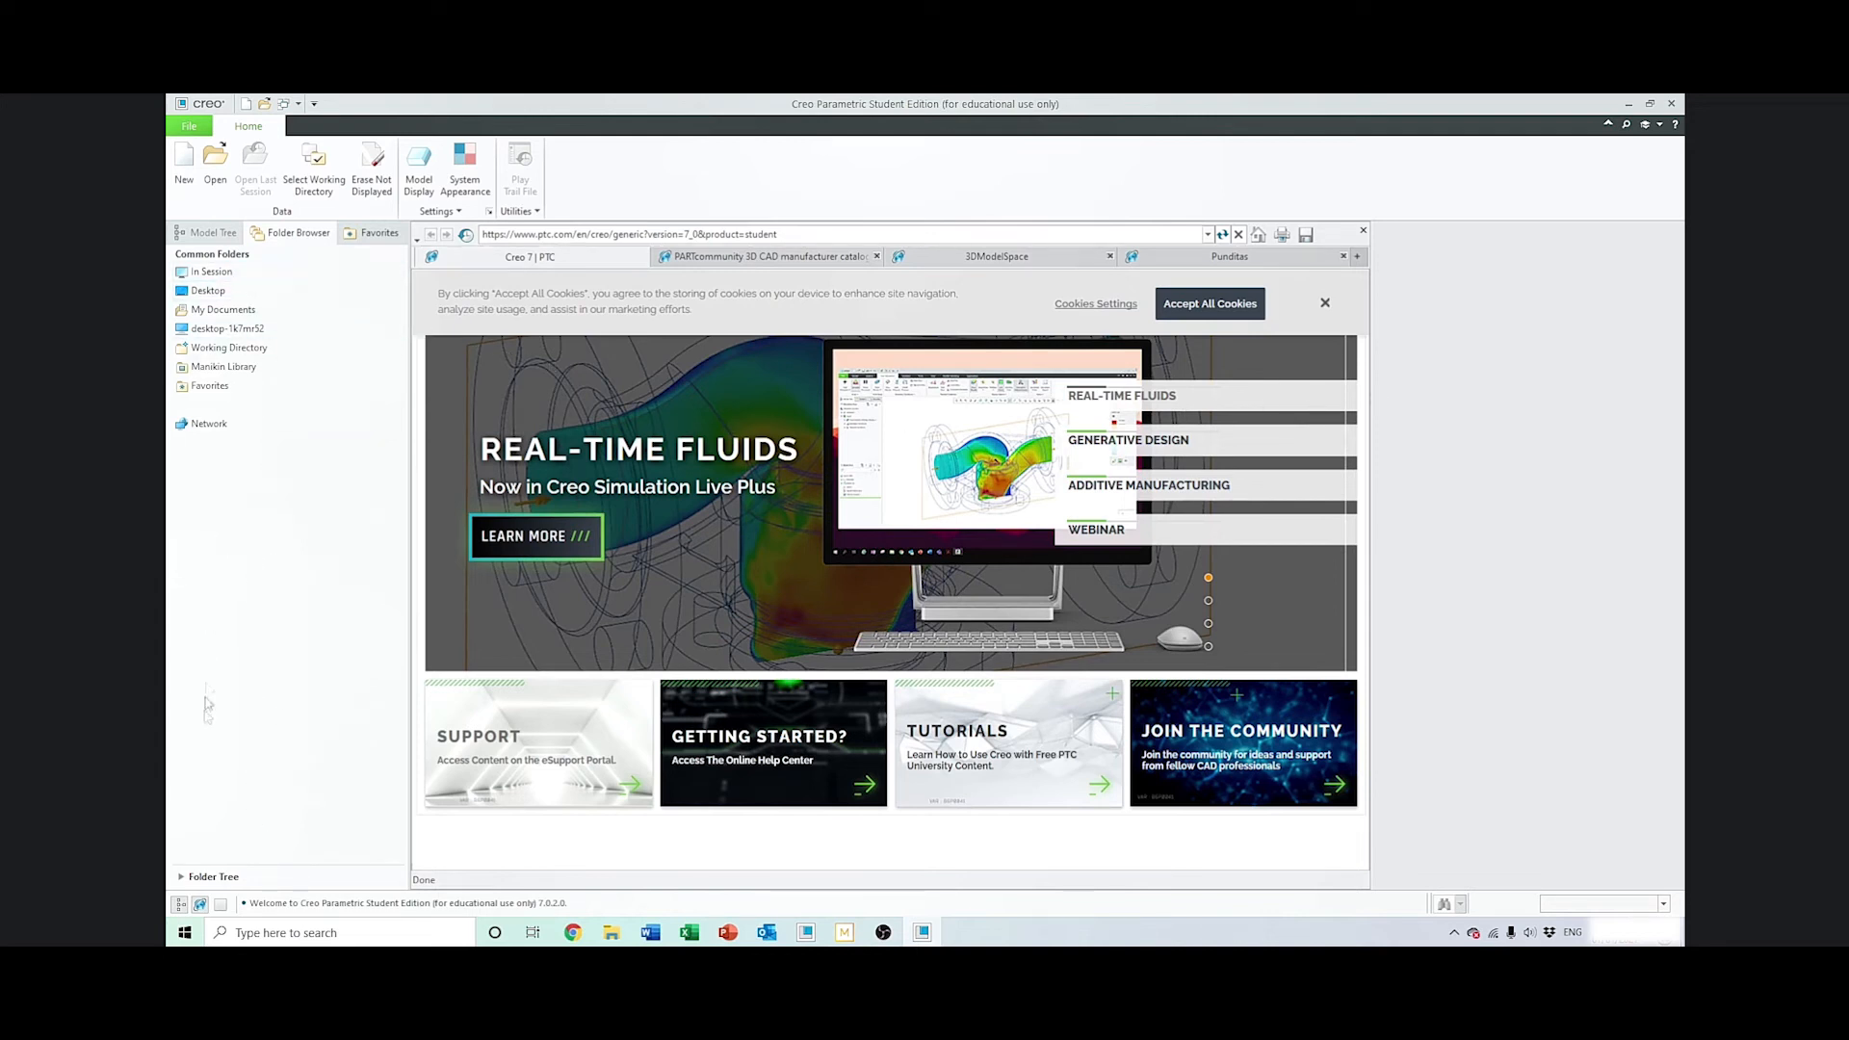
Create a new folder named CREO Tutorials on the New Volume (D:) drive
left_click(246, 330)
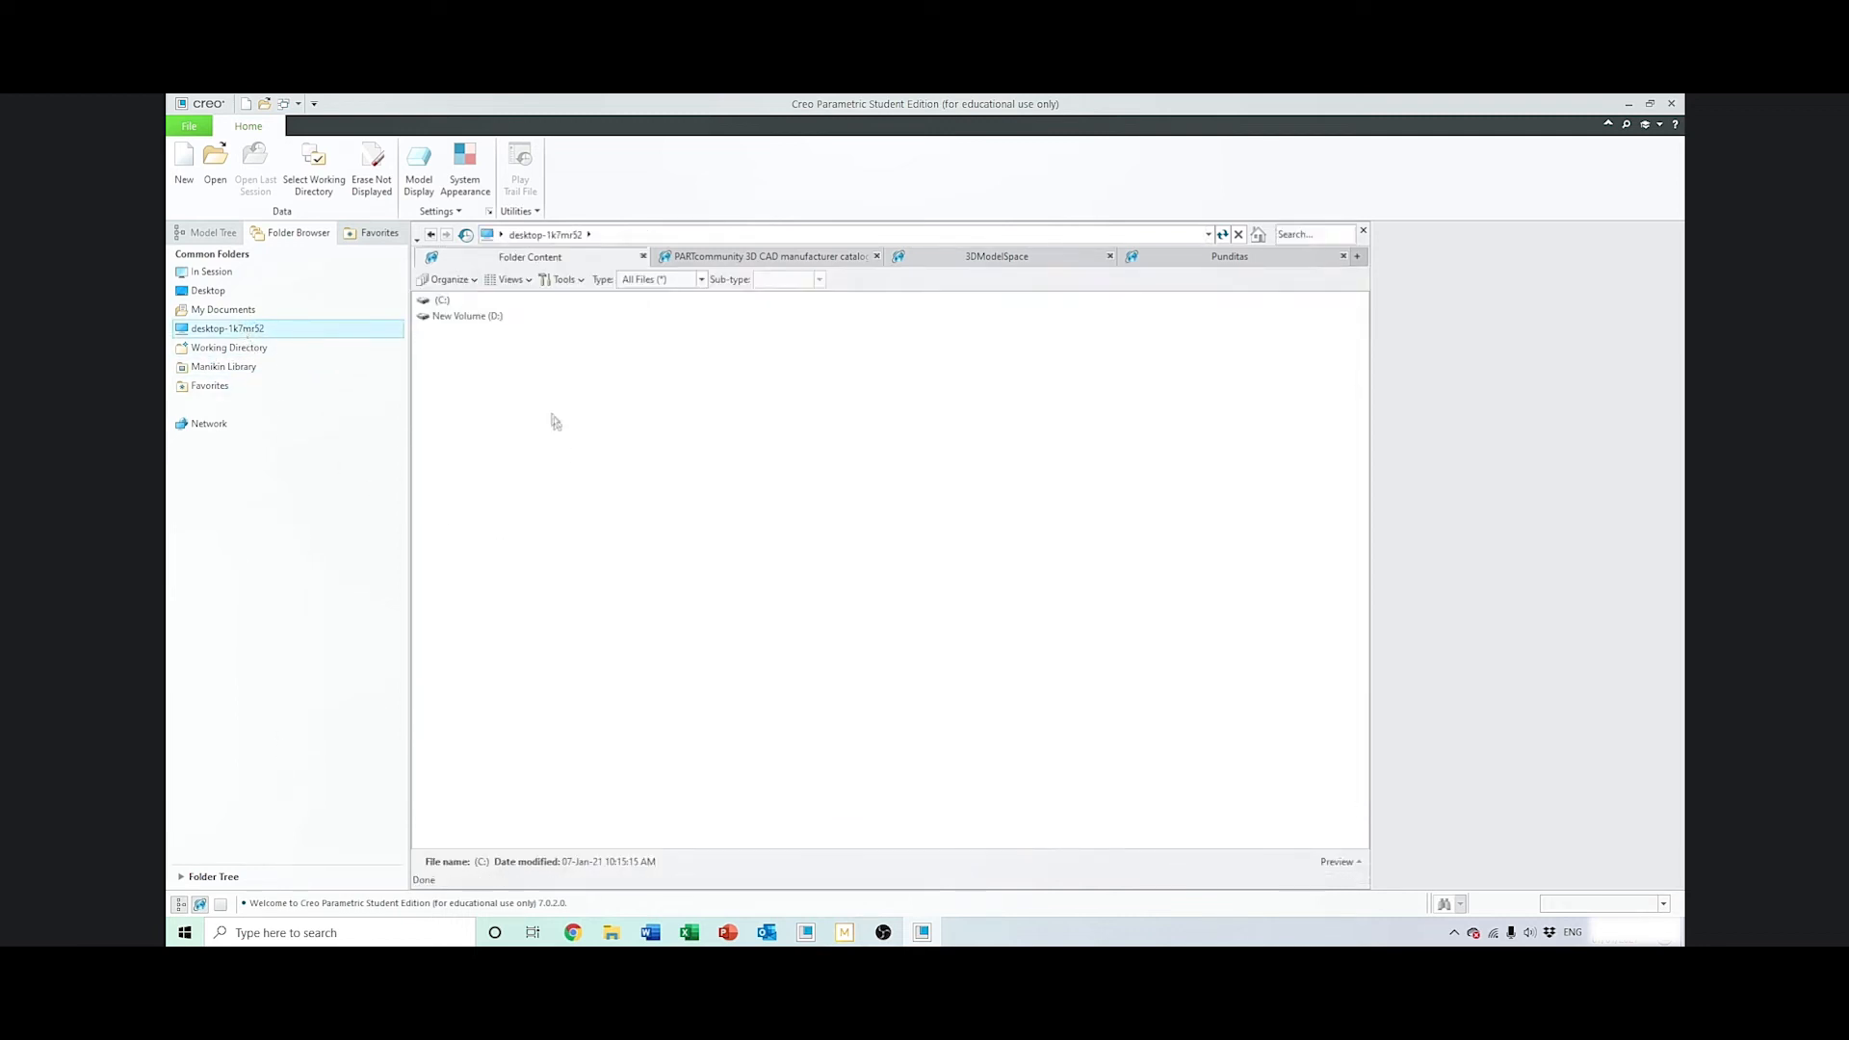
double_click(479, 318)
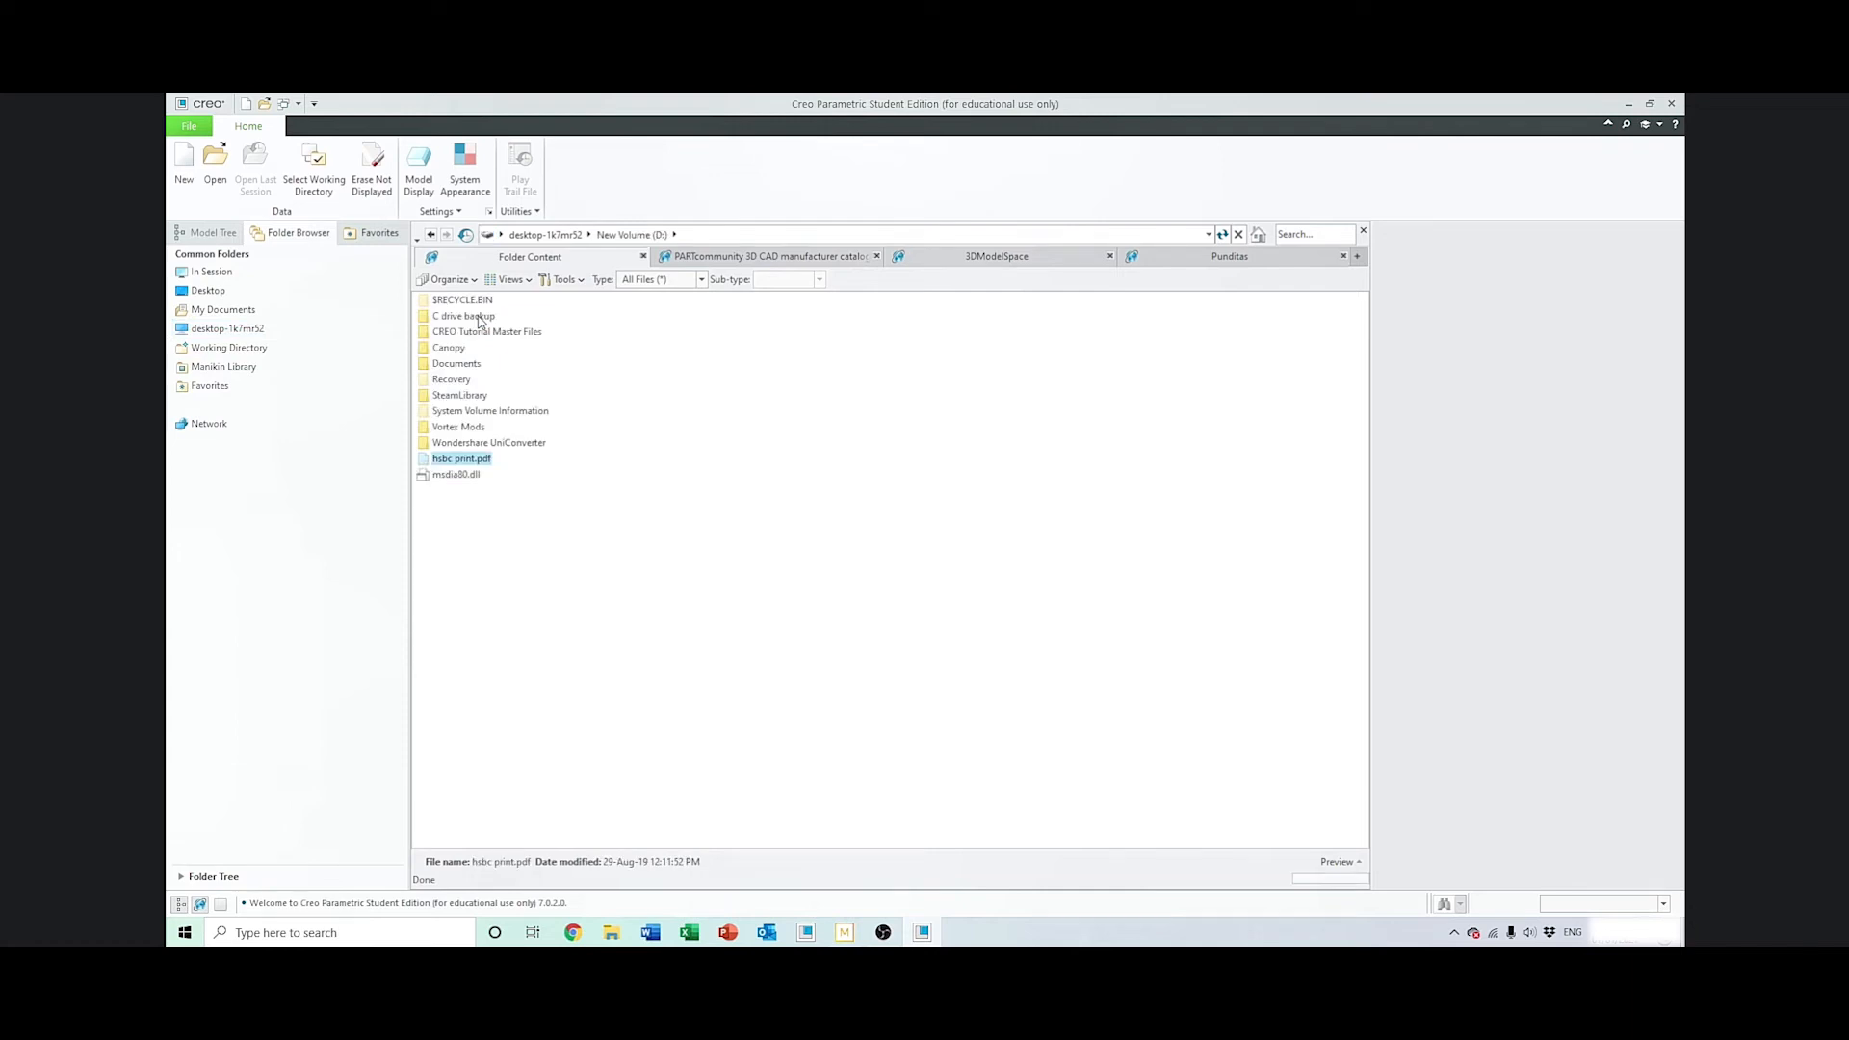
right_click(691, 585)
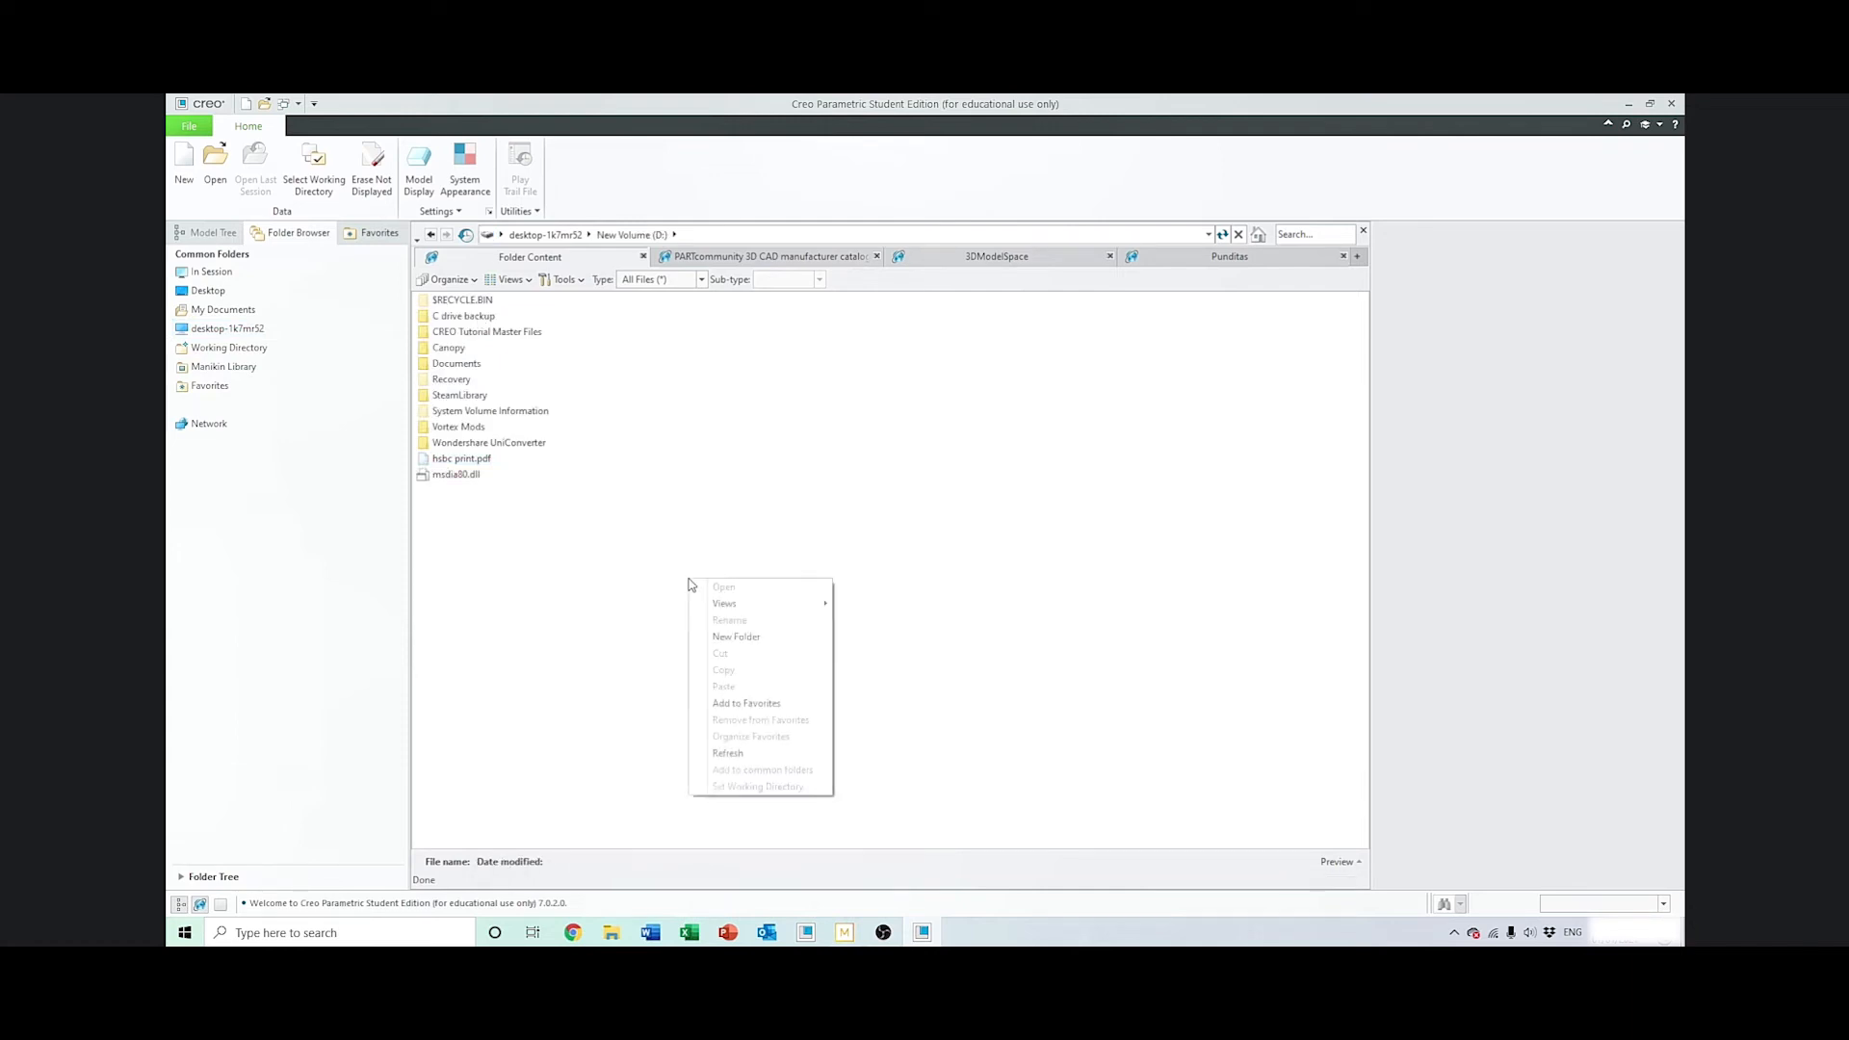
left_click(737, 637)
type("C")
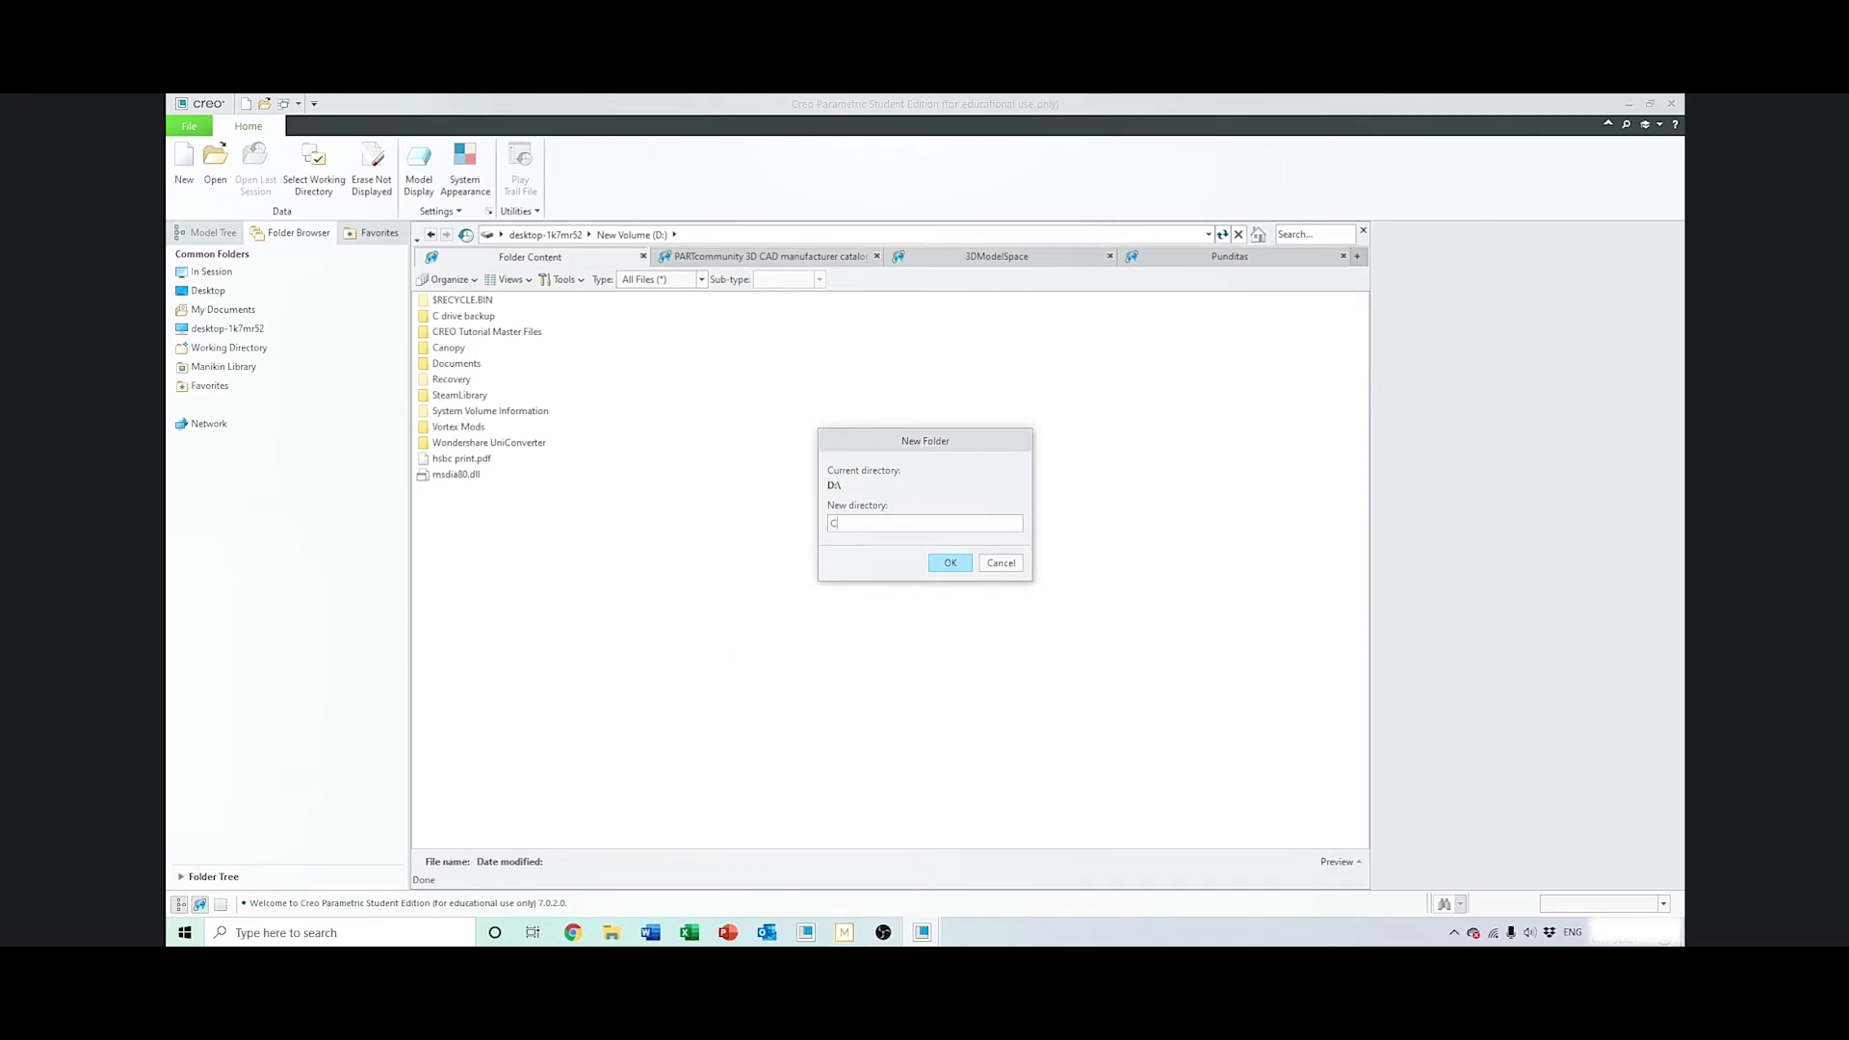
type("REO Tutorials")
left_click(949, 563)
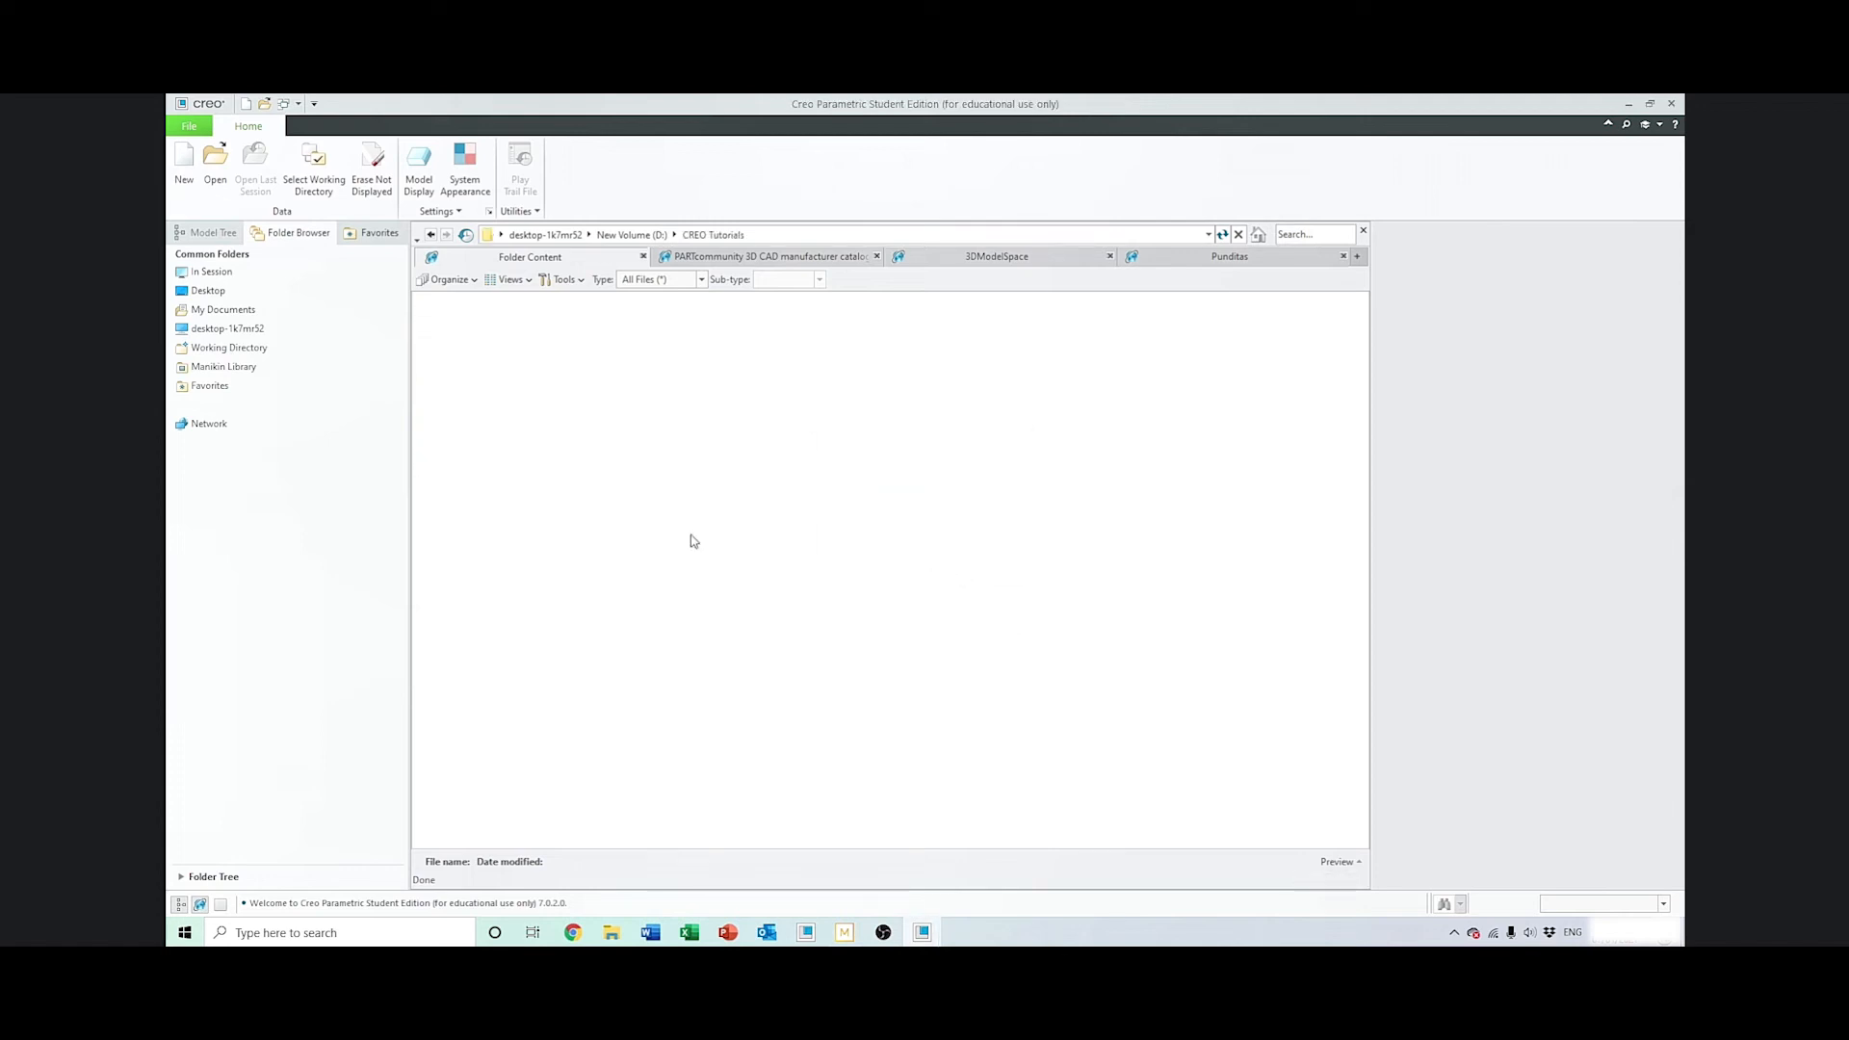
Create a subfolder named Lesson 1 inside the CREO Tutorials folder
right_click(543, 338)
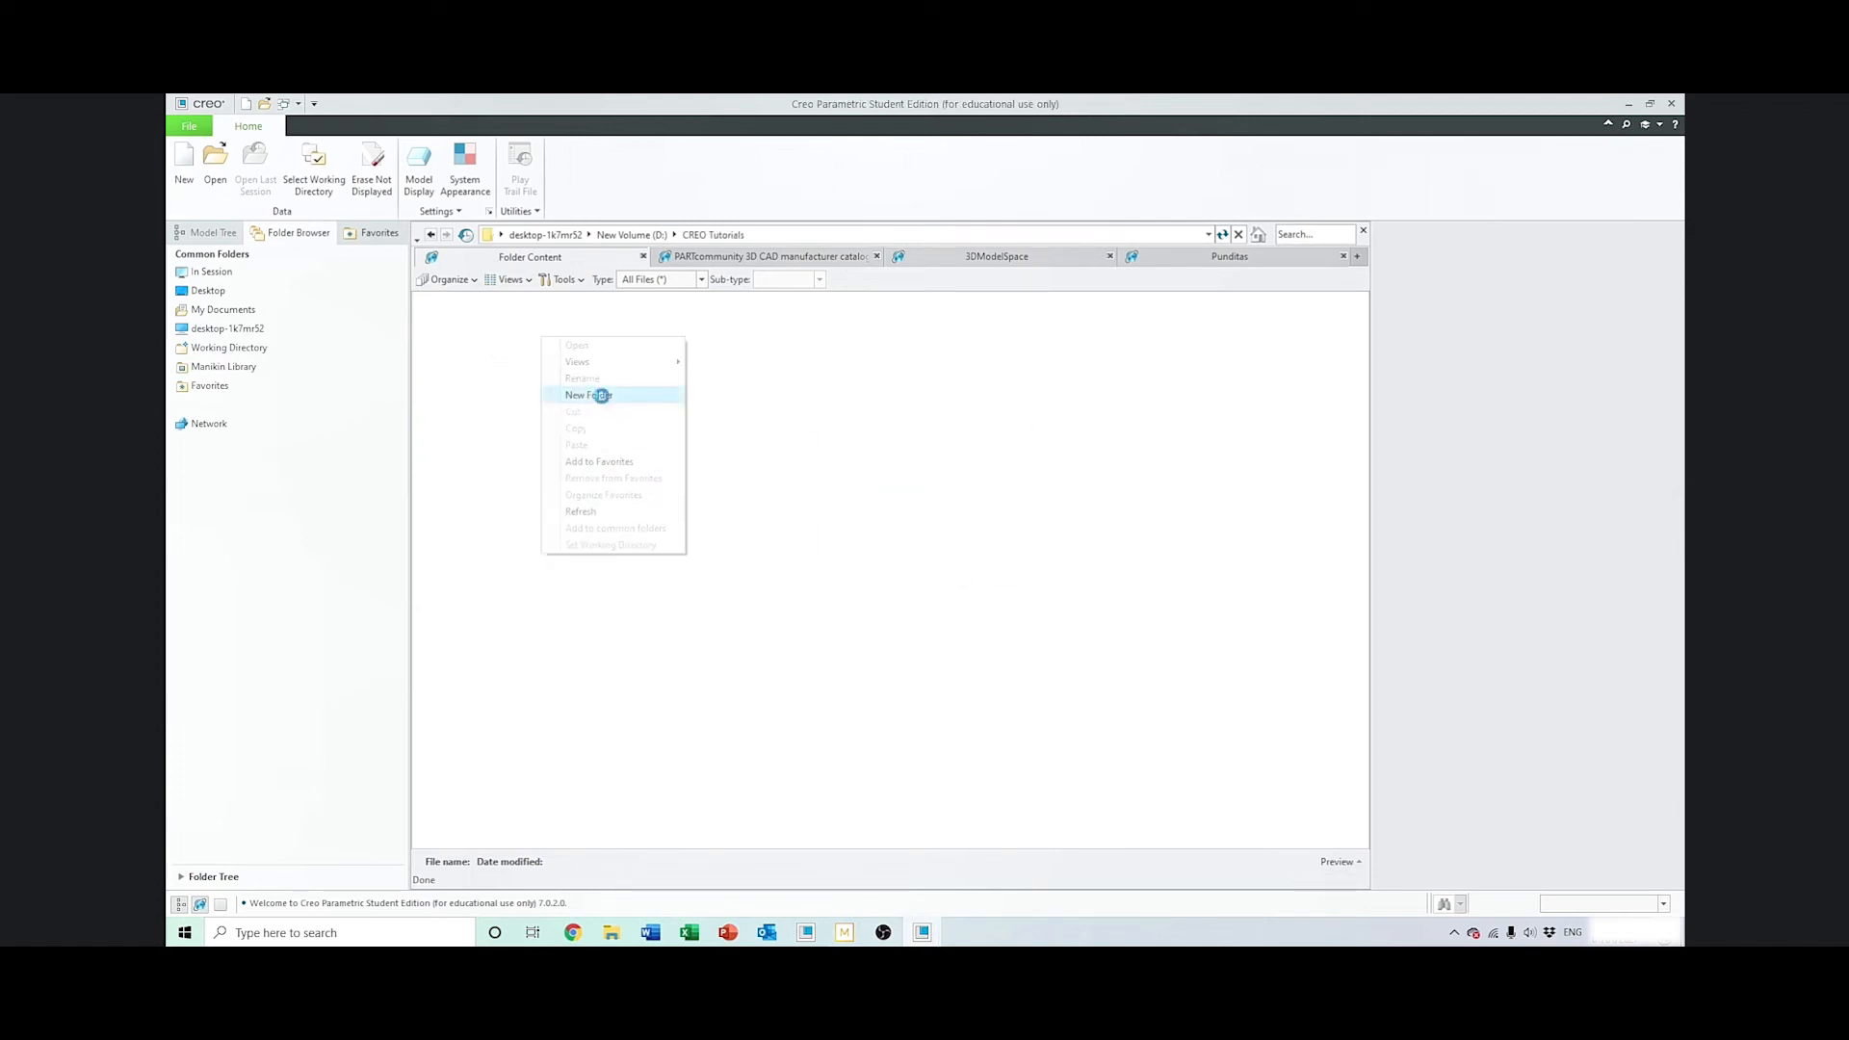
left_click(595, 395)
type("Lesson 1")
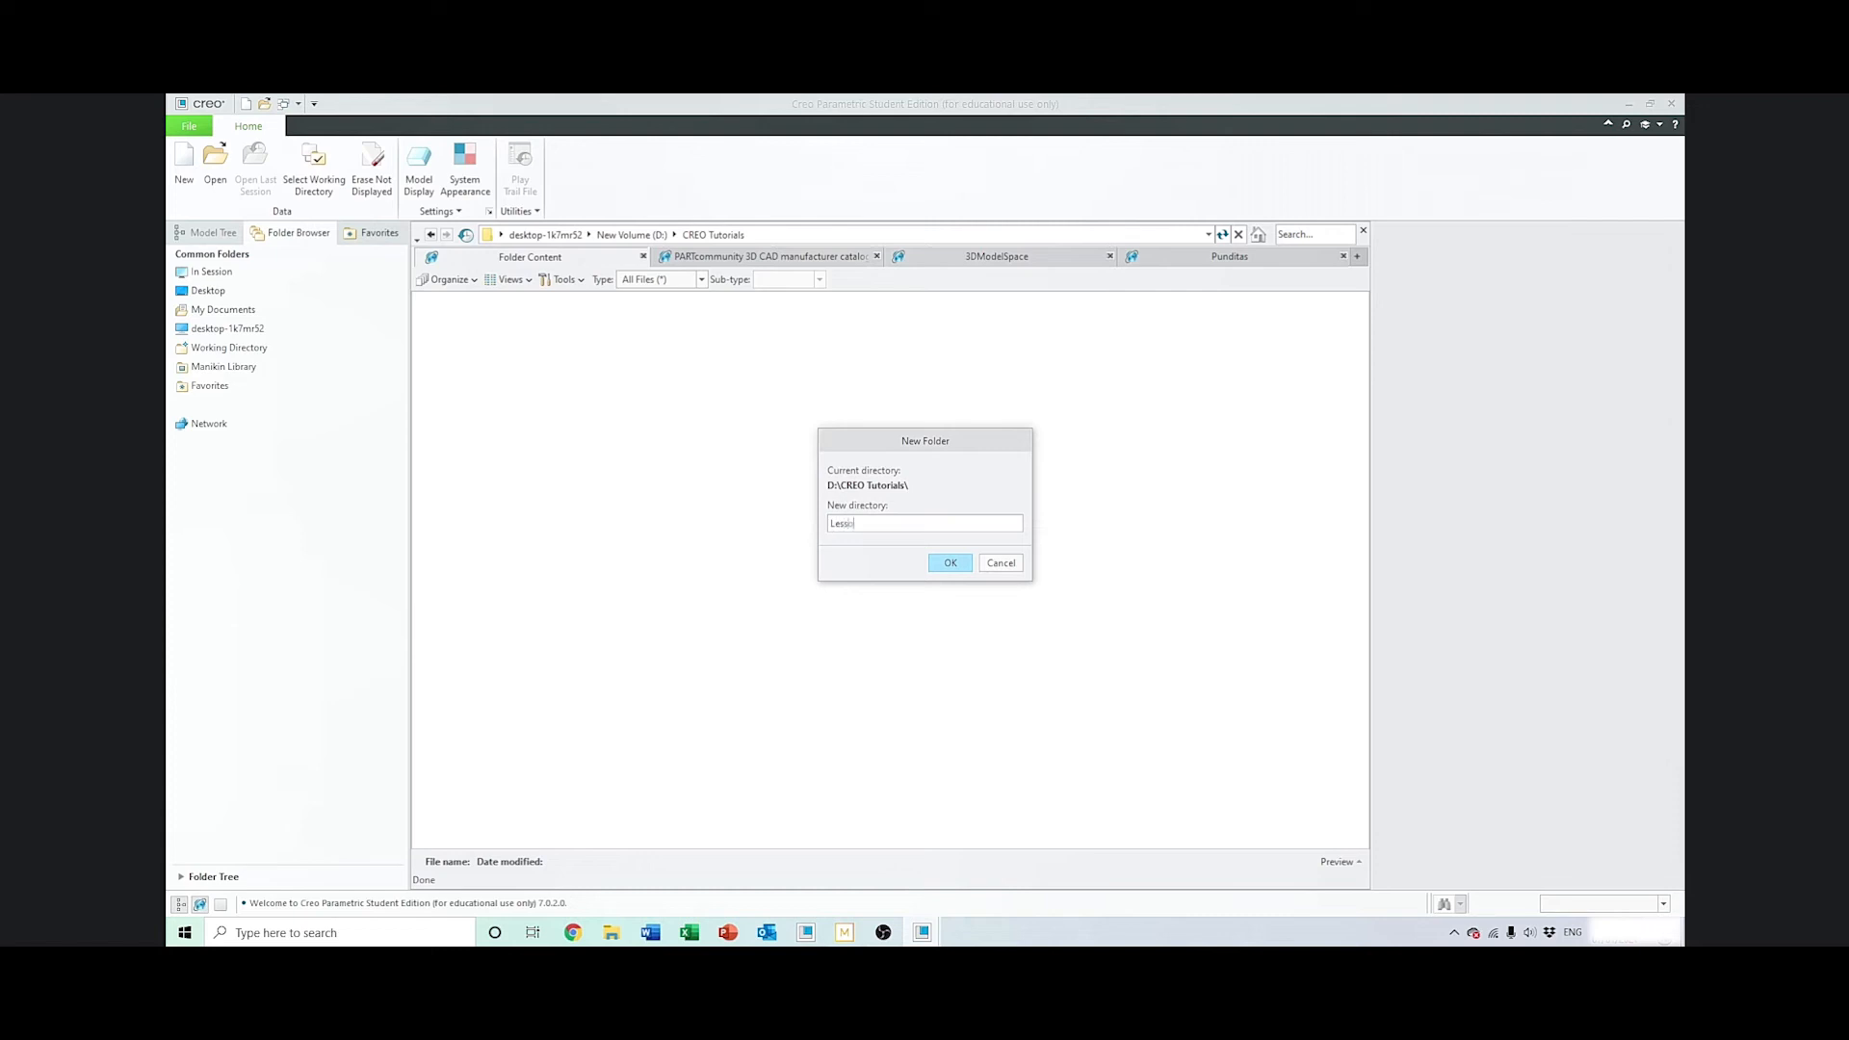
left_click(957, 566)
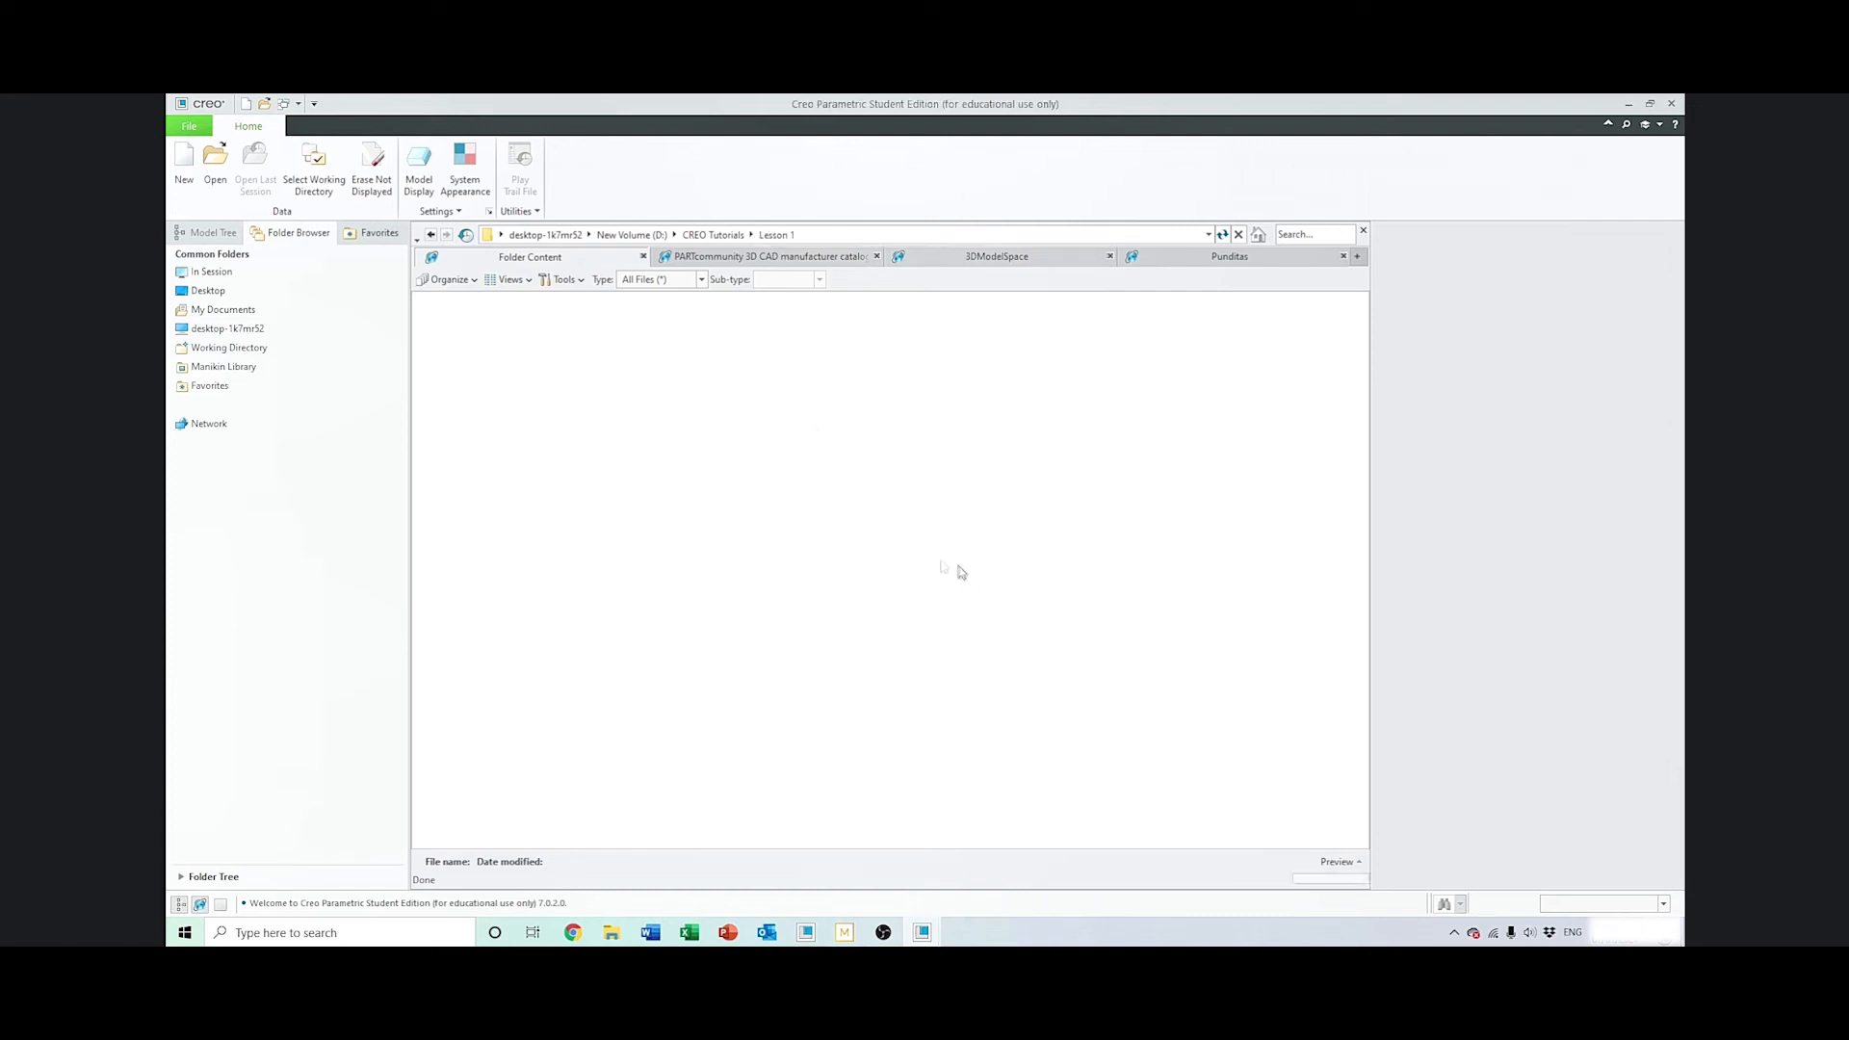
Set the Lesson 1 folder inside CREO Tutorials as the working directory
left_click(715, 235)
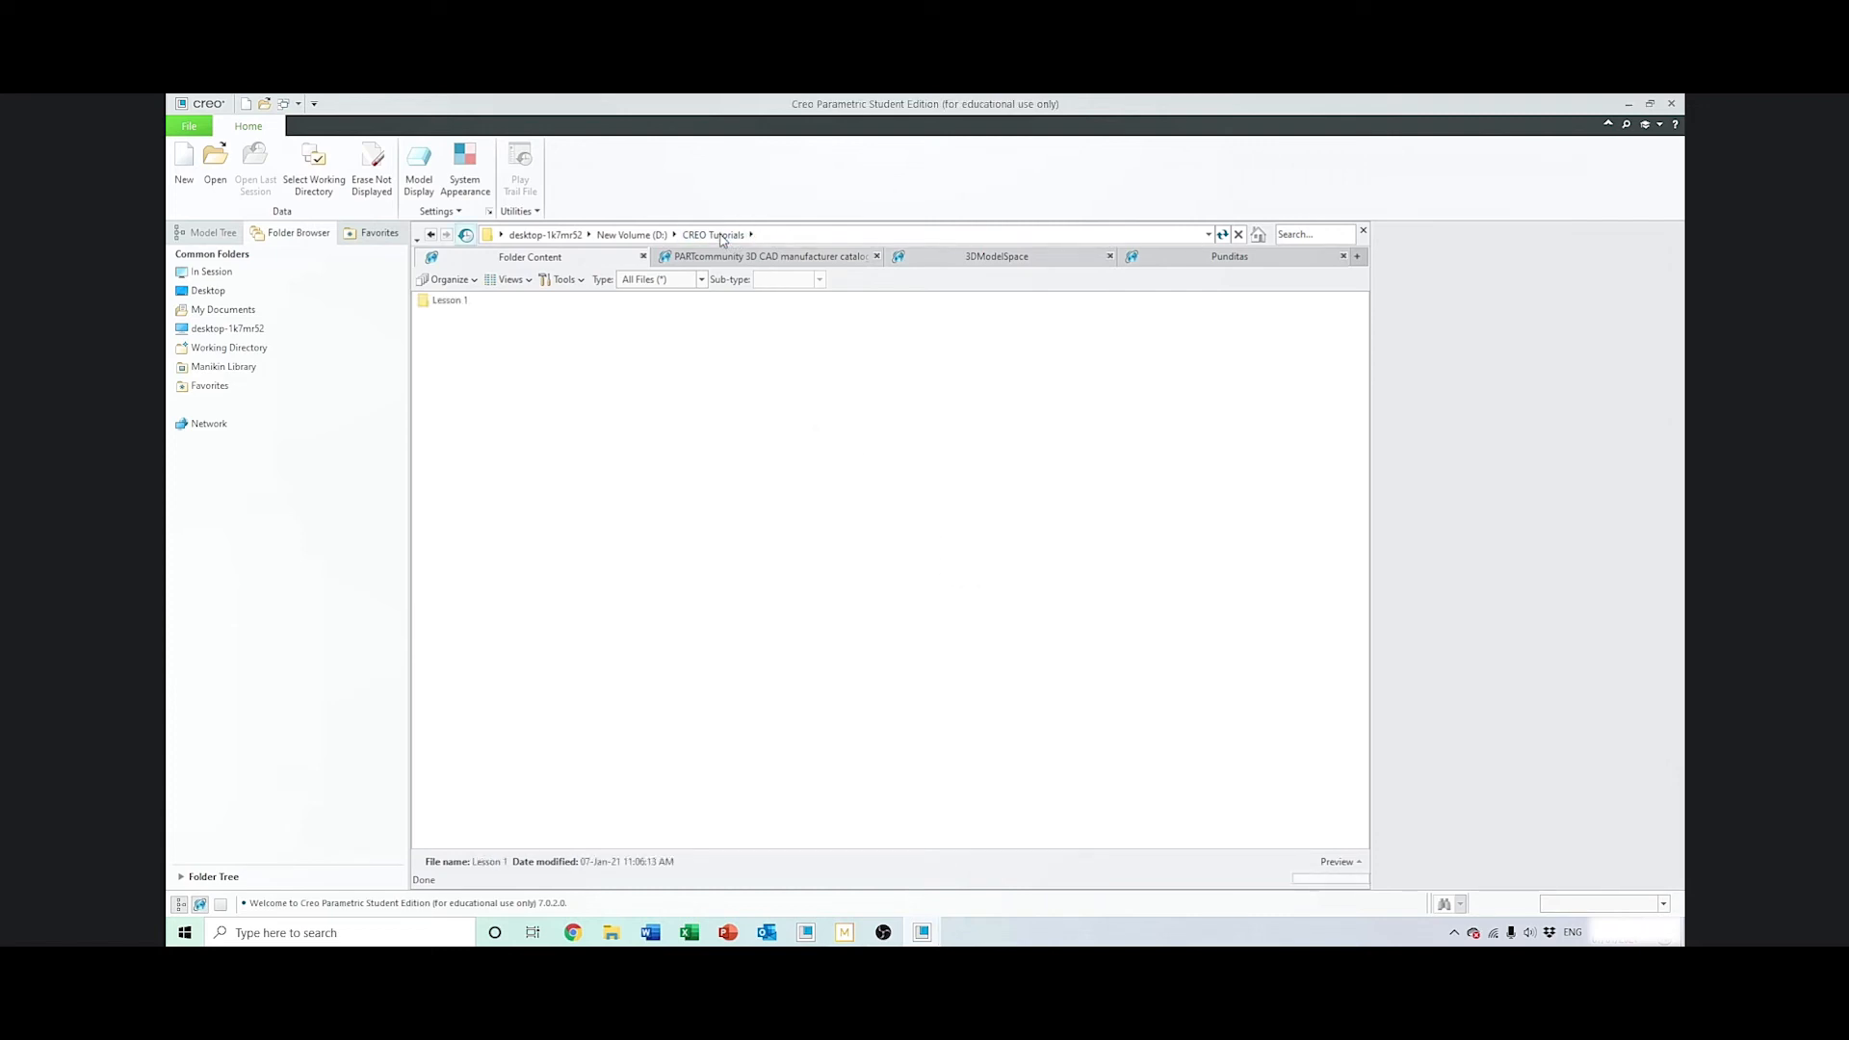
right_click(452, 302)
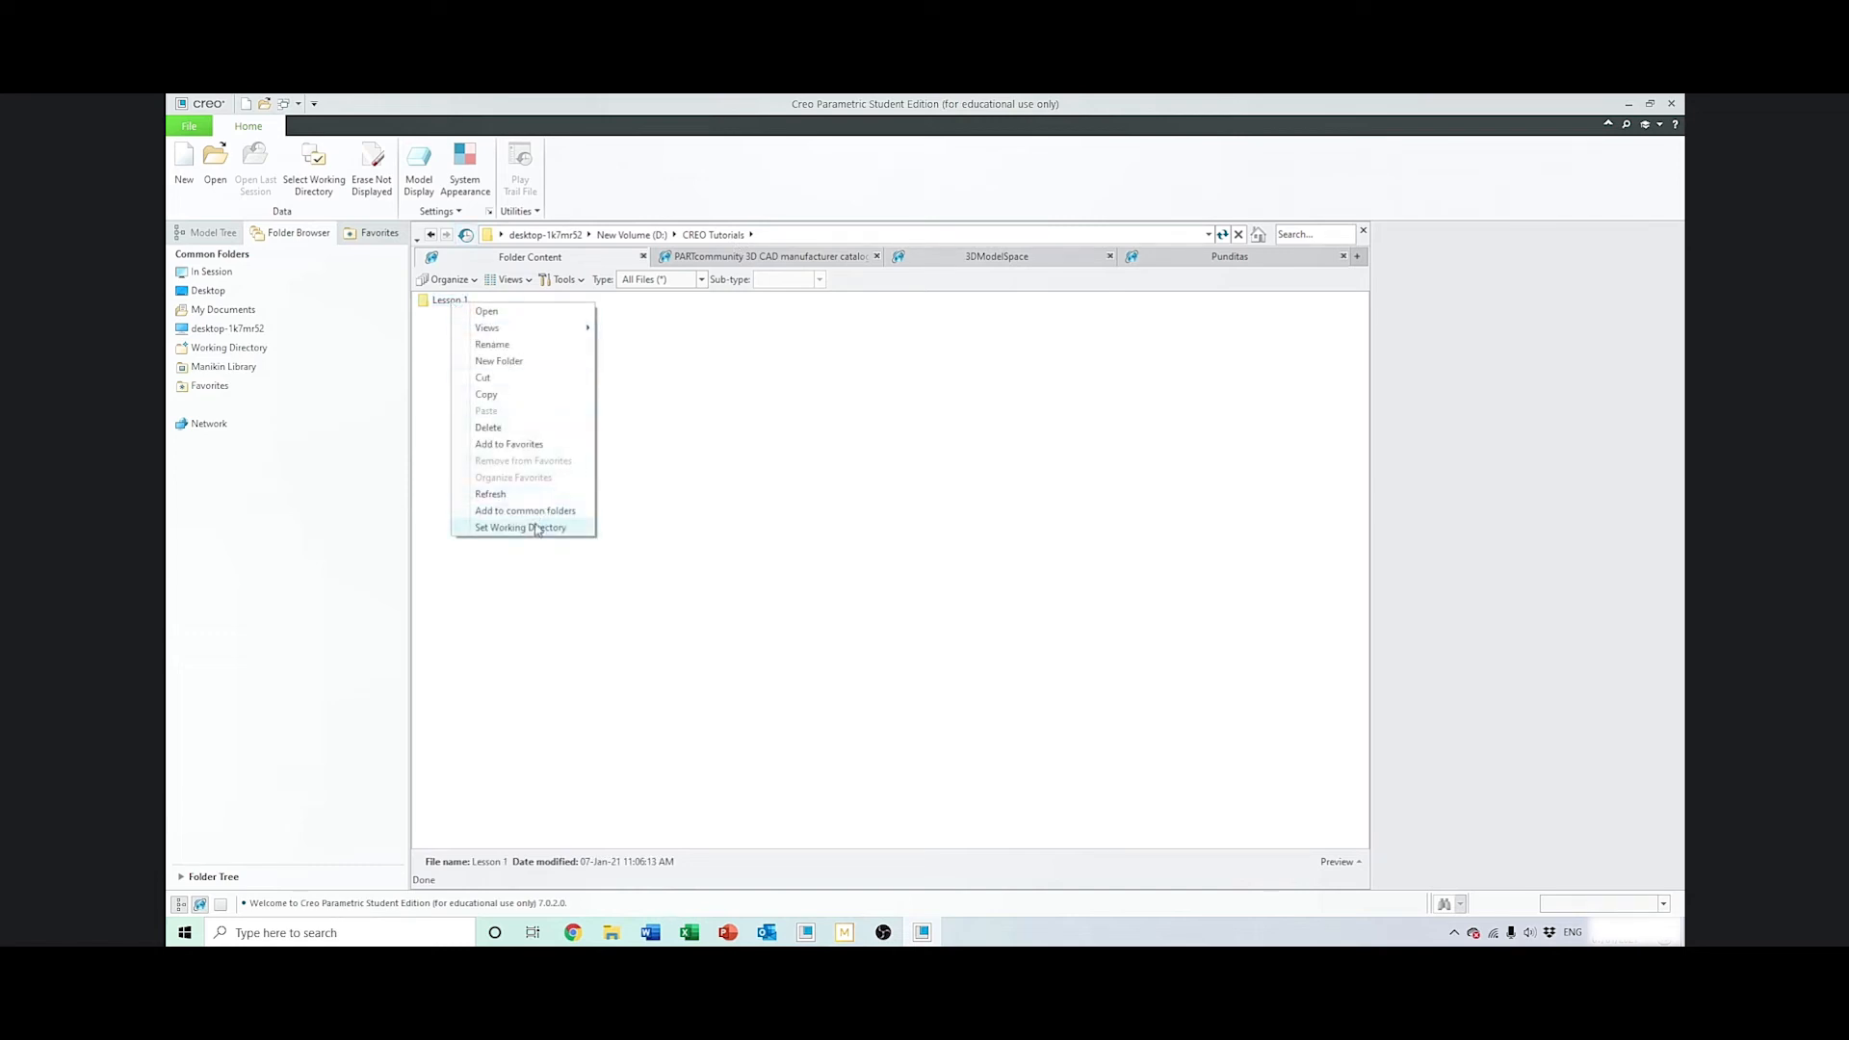
left_click(537, 527)
left_click(505, 376)
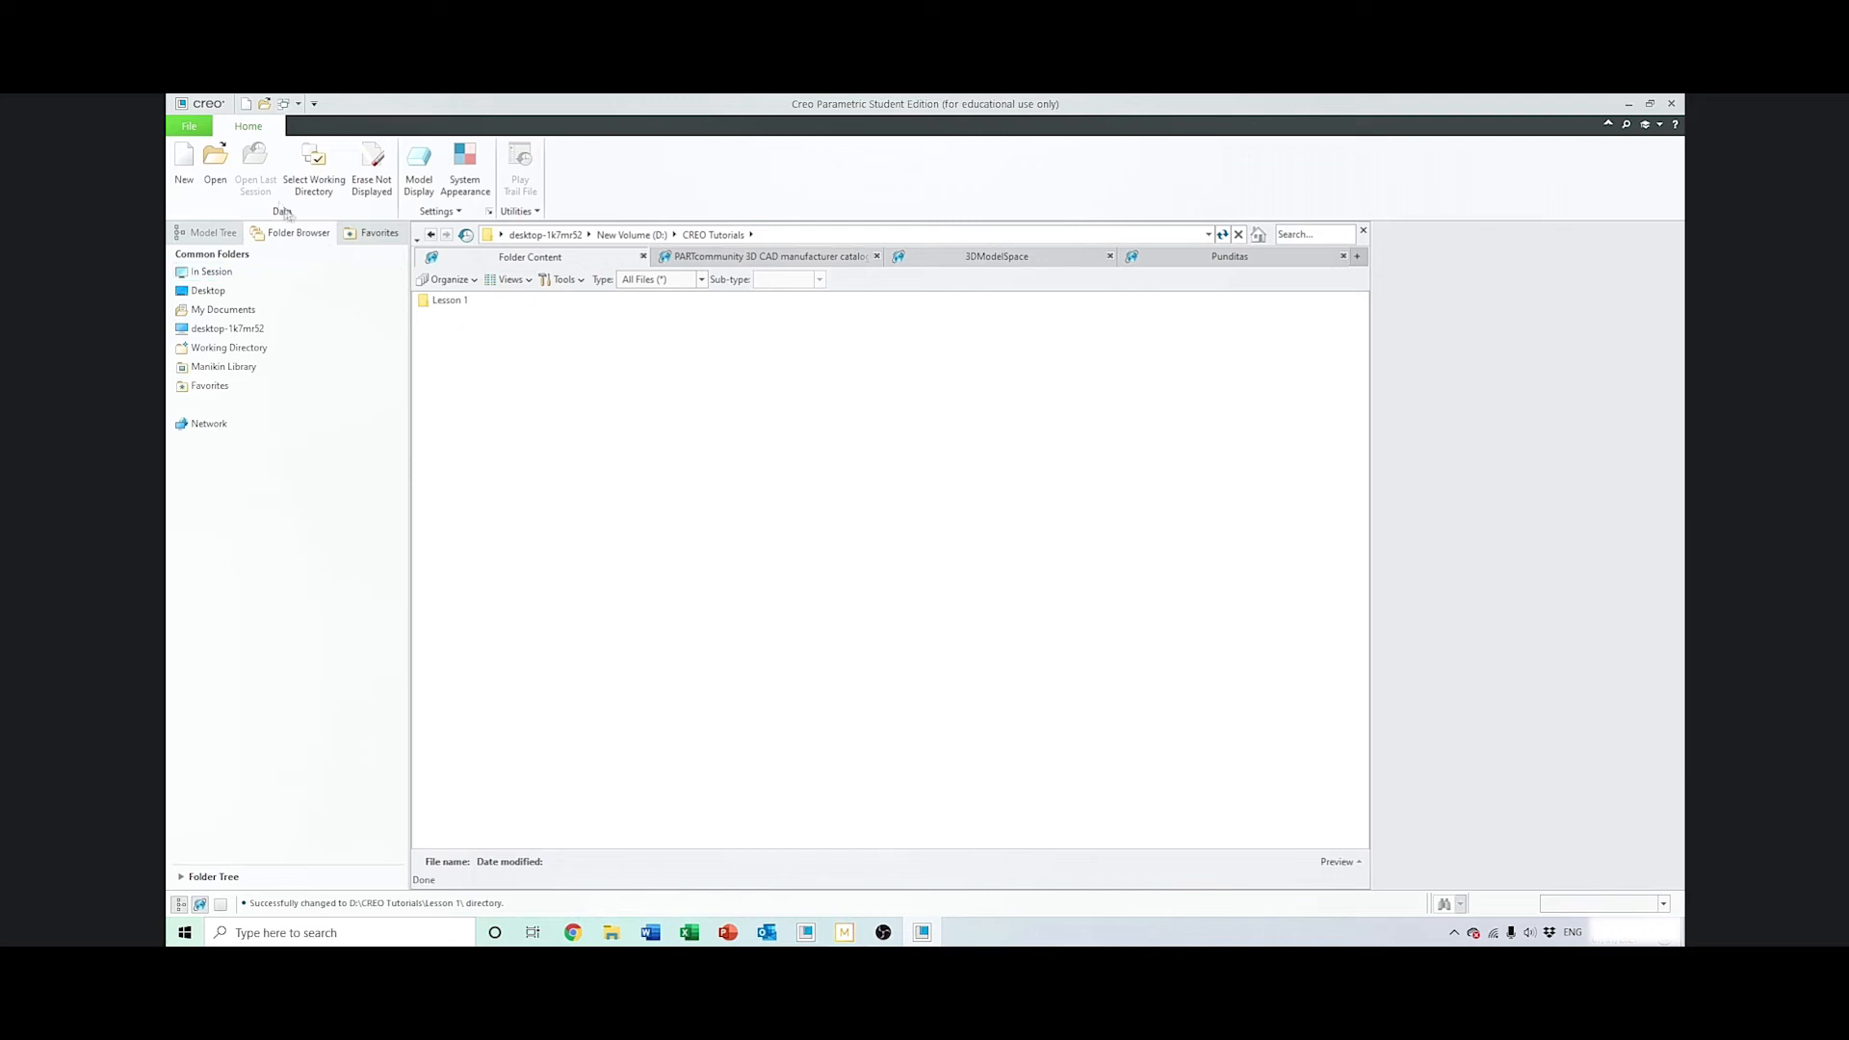
Create a new solid part named Sketching using the default template
left_click(184, 161)
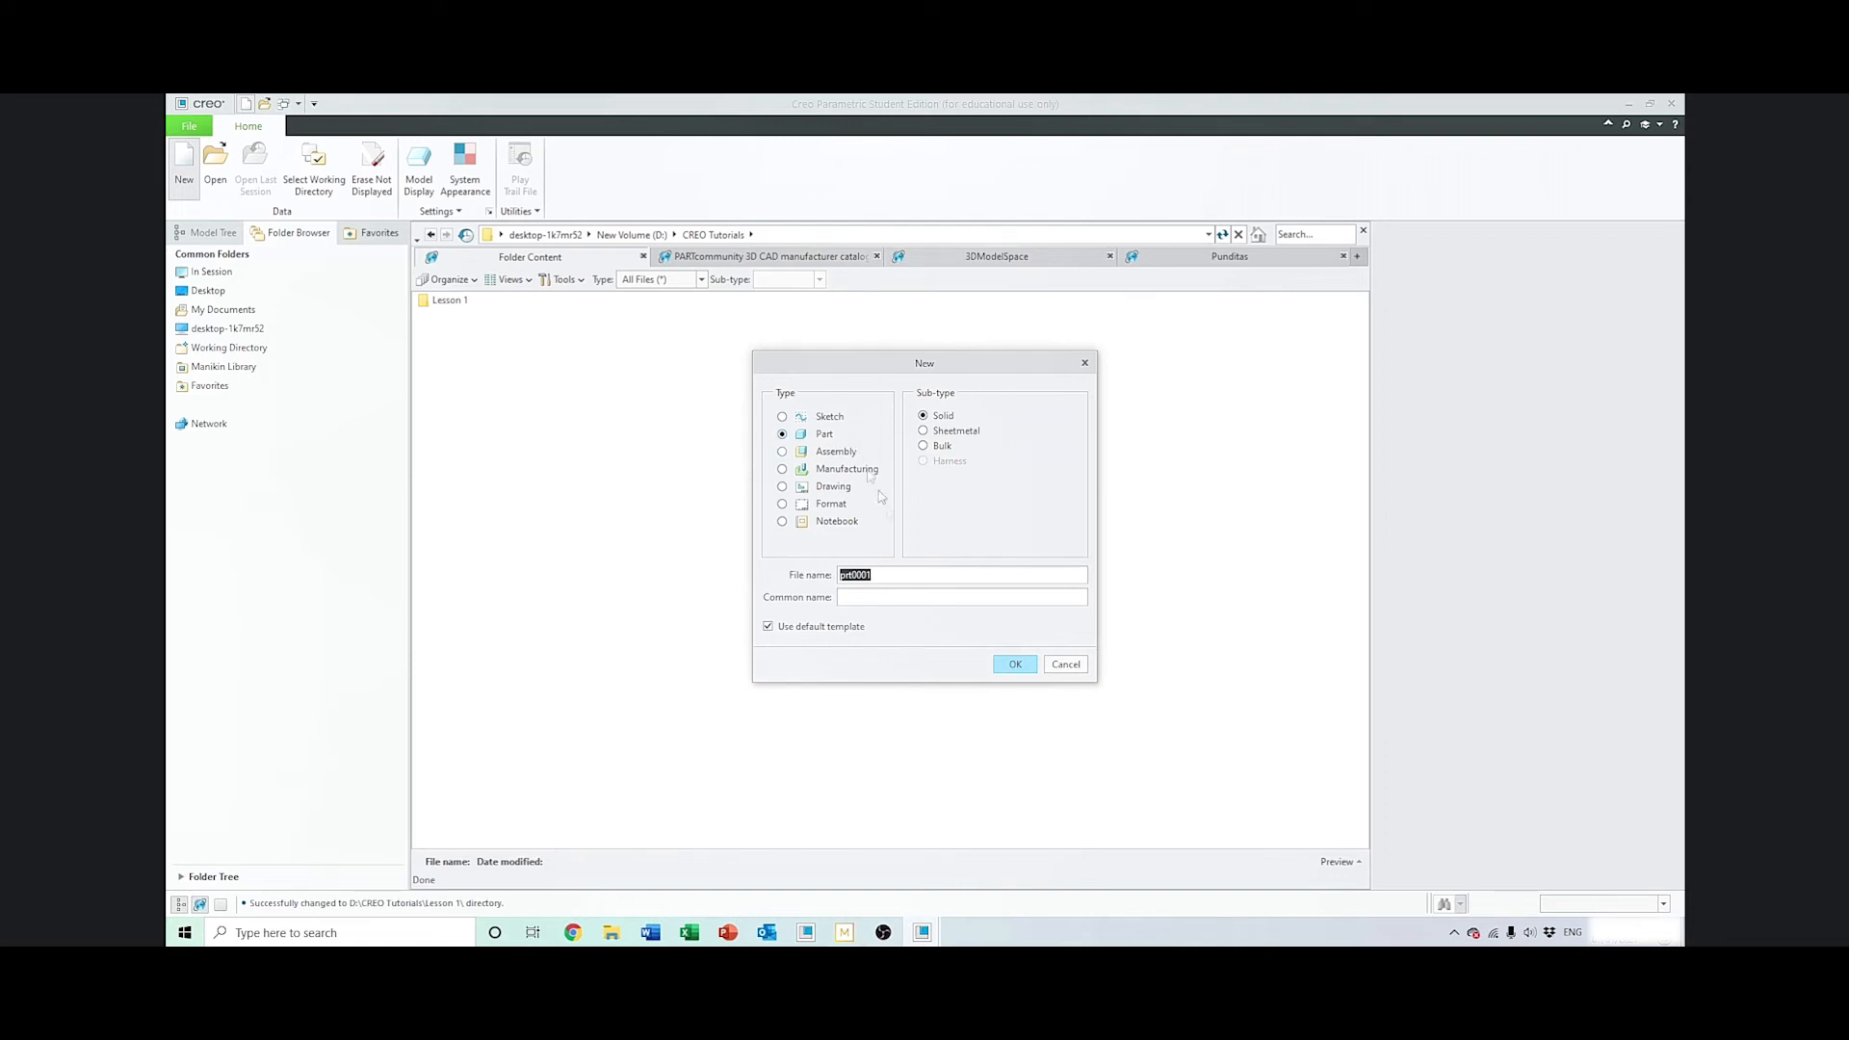
left_click(898, 574)
left_click_drag(905, 575, 834, 580)
type("Sketching")
left_click(1023, 666)
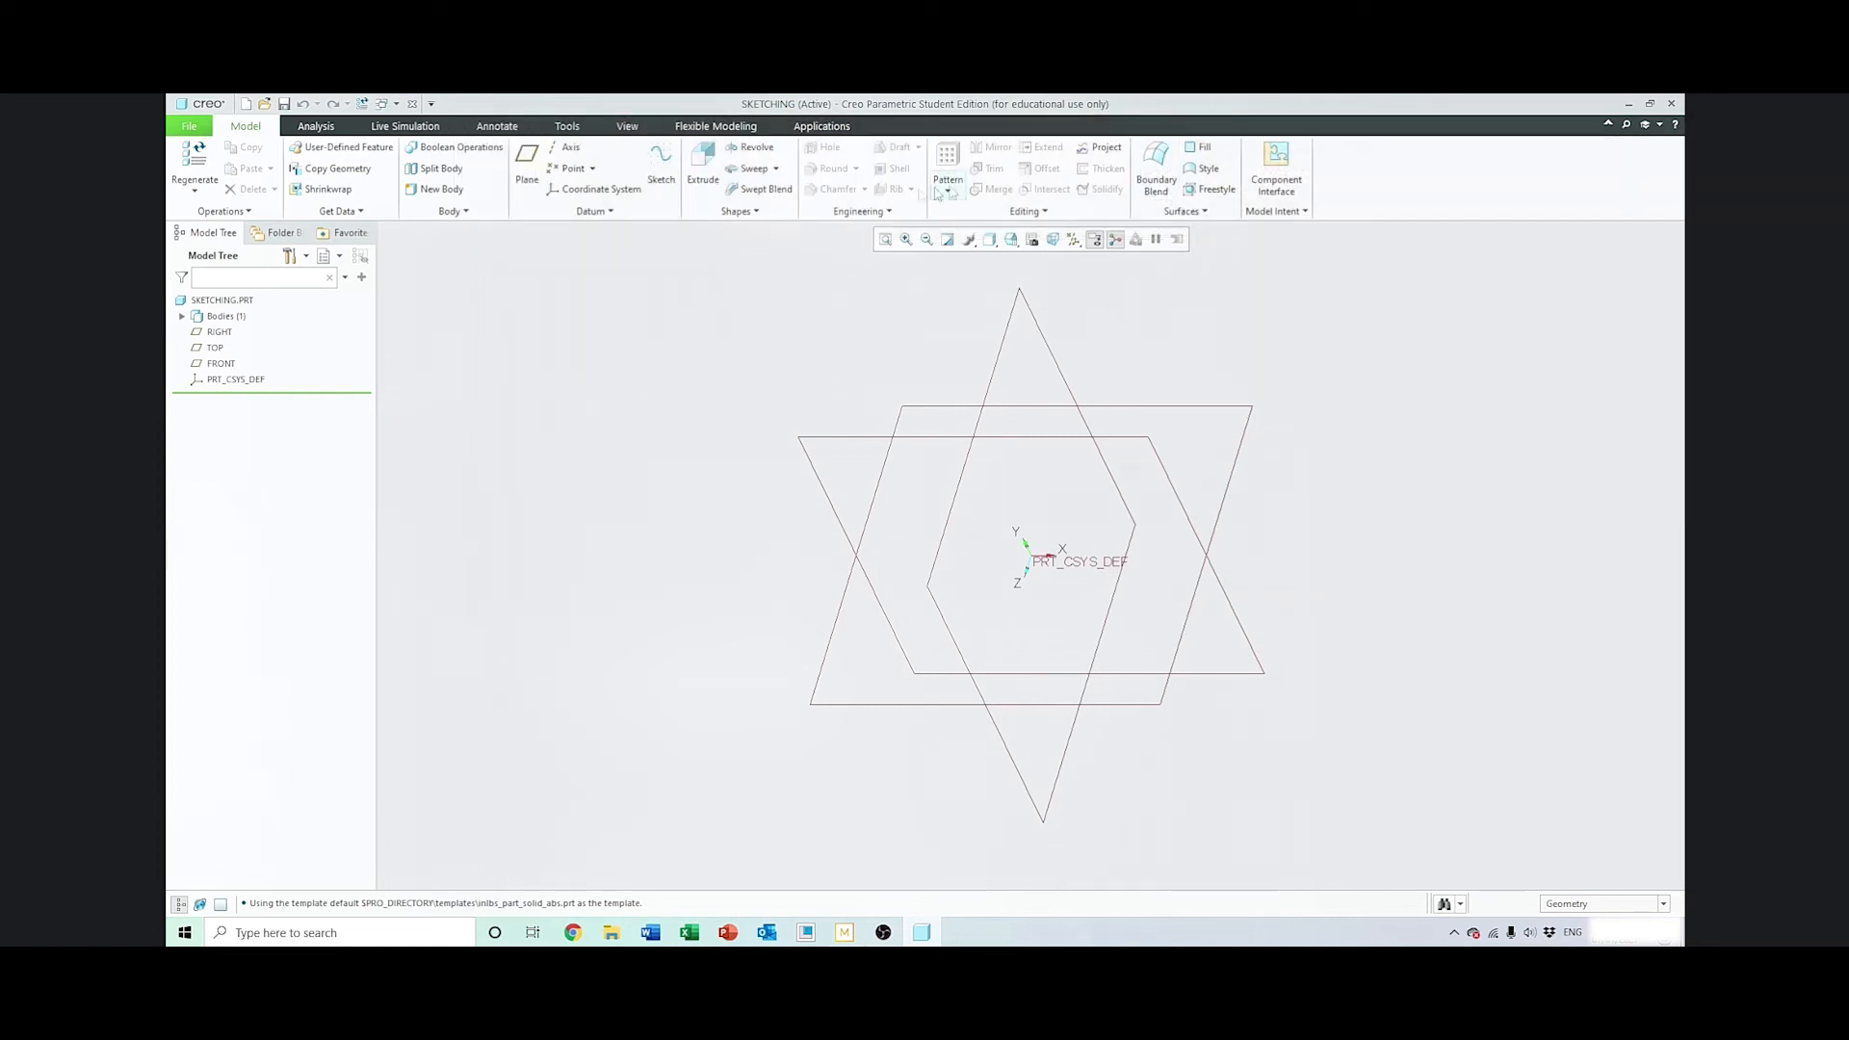
View the datum planes in the FRONT orientation and return to the default orientation
left_click(1013, 241)
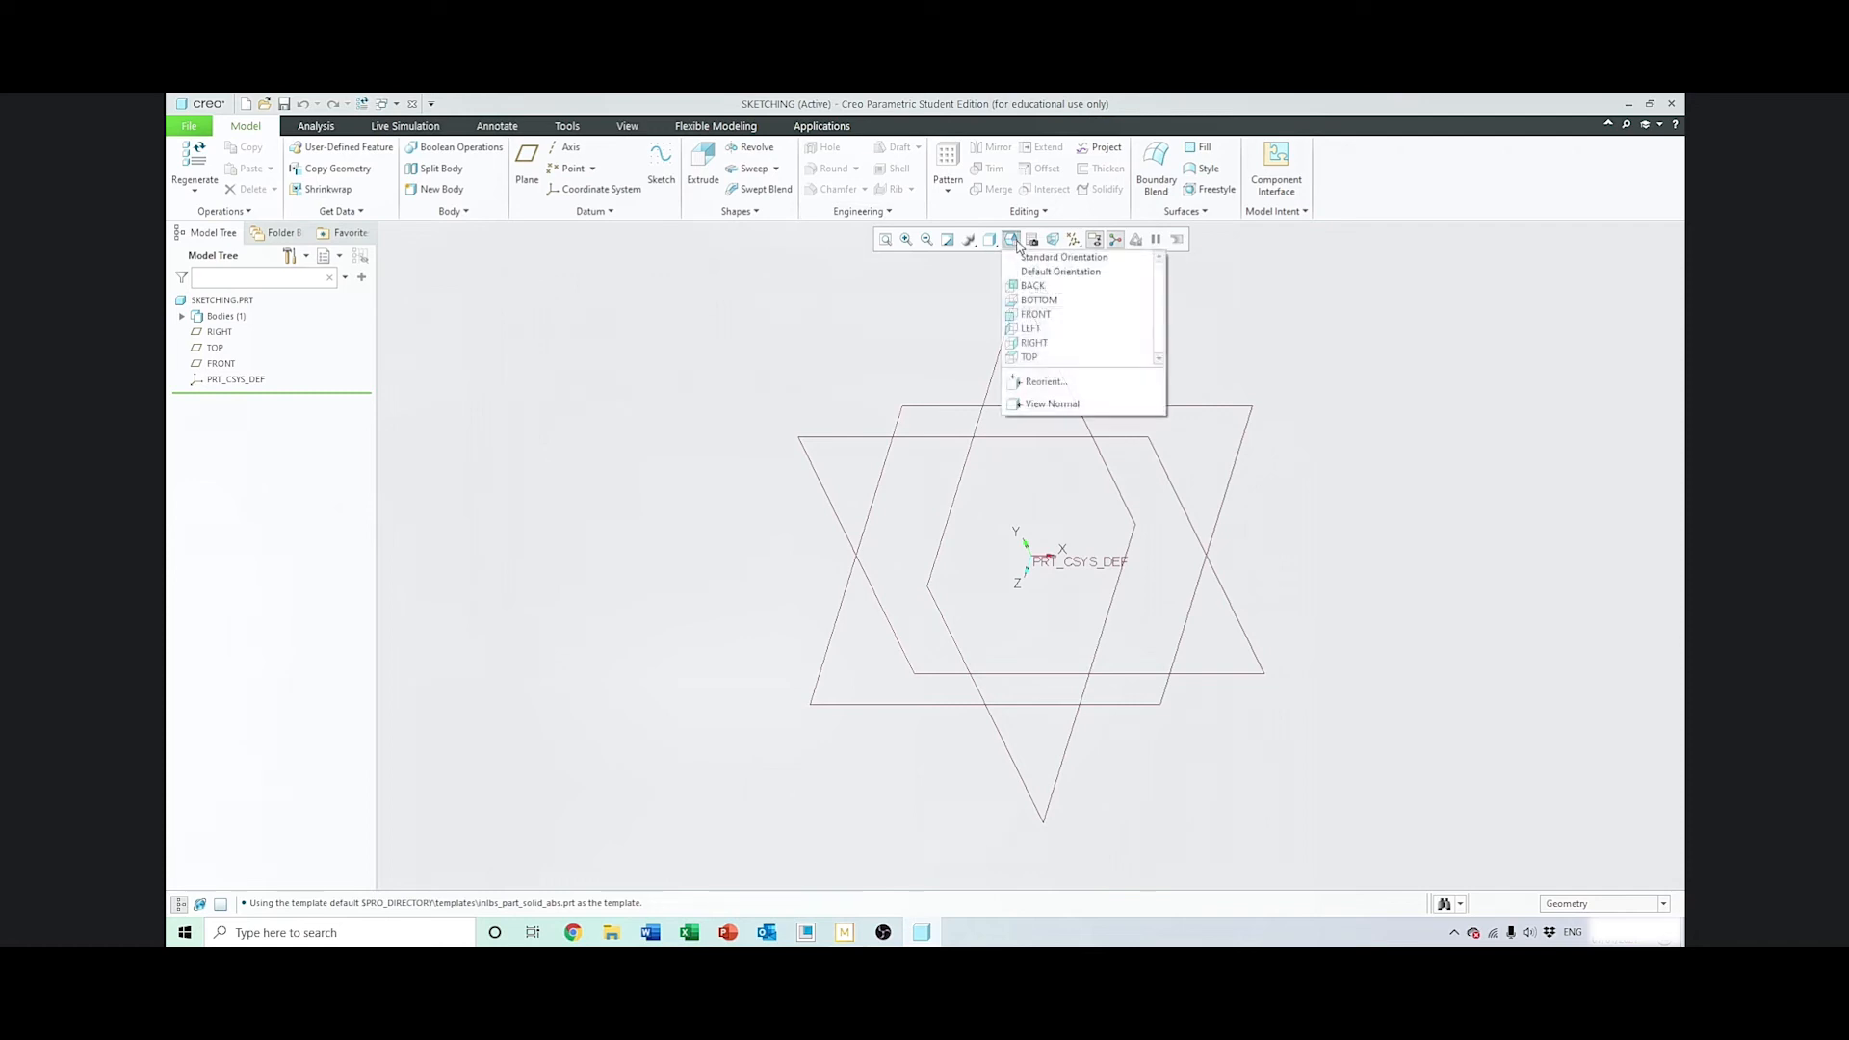
left_click(1046, 314)
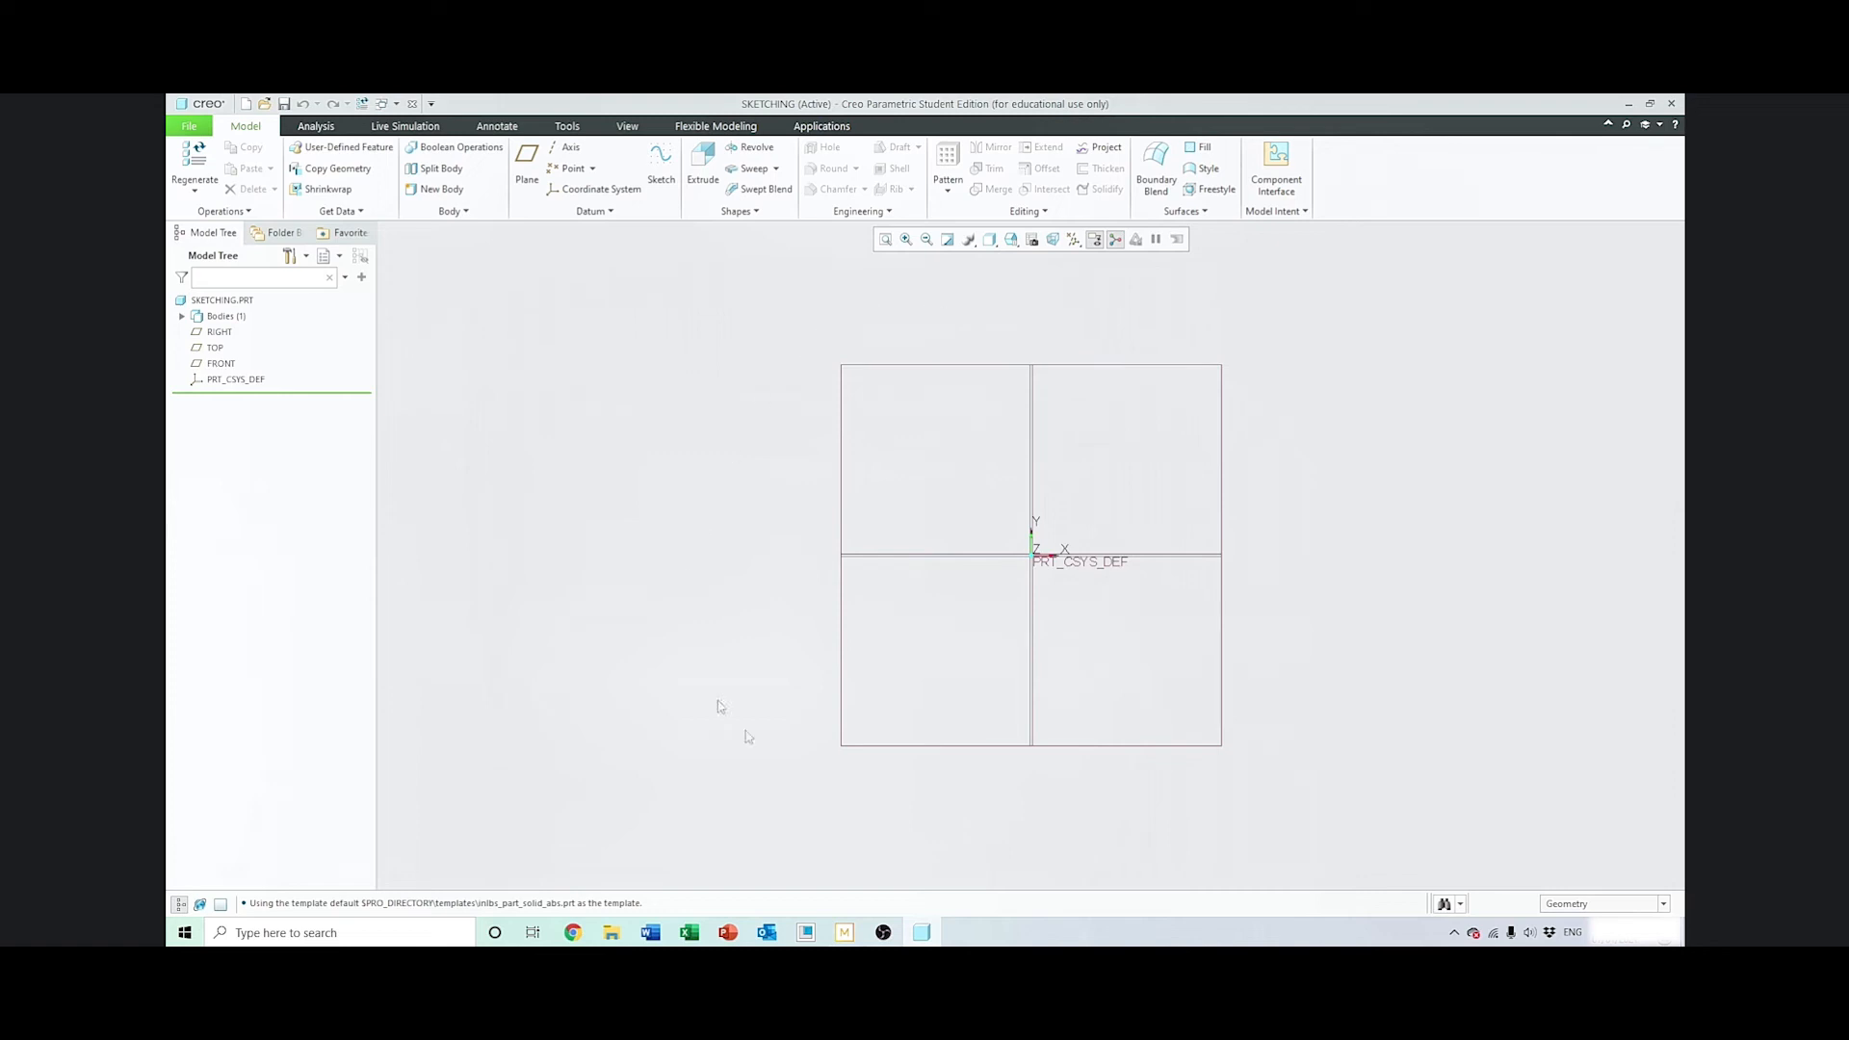
left_click(1011, 239)
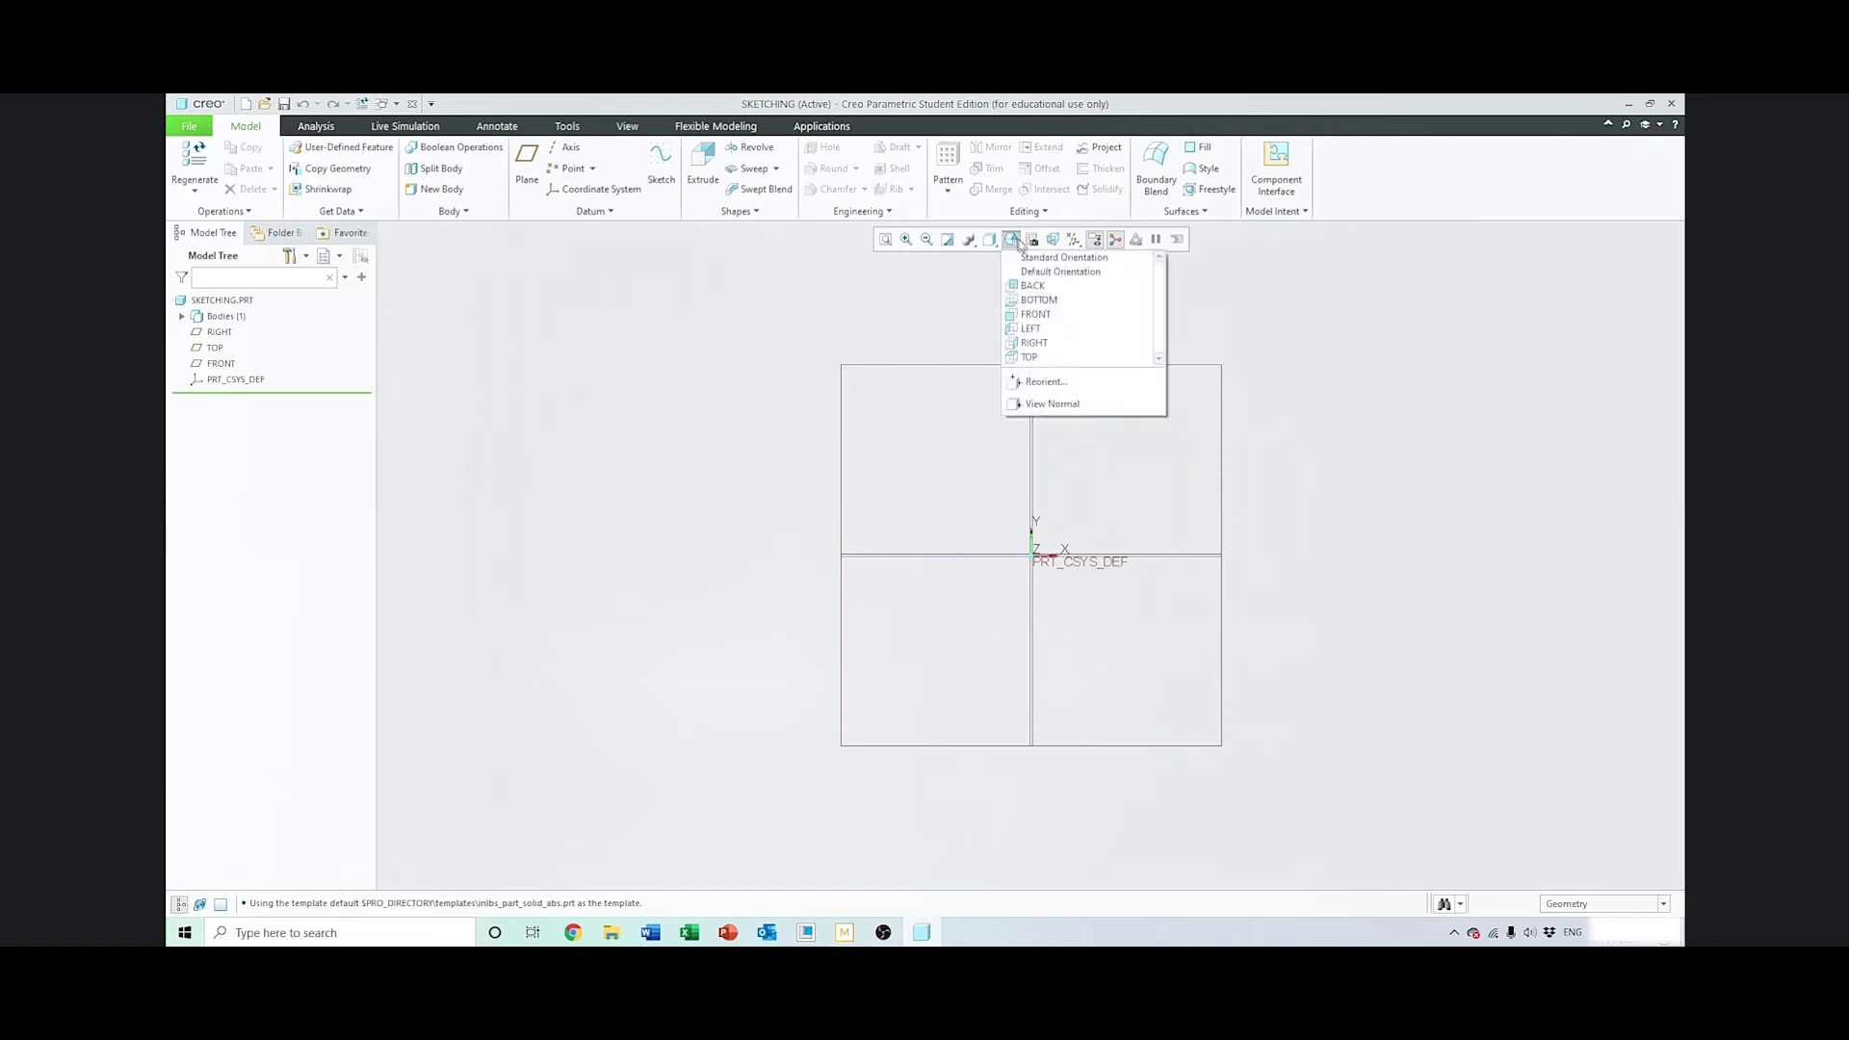
left_click(1045, 273)
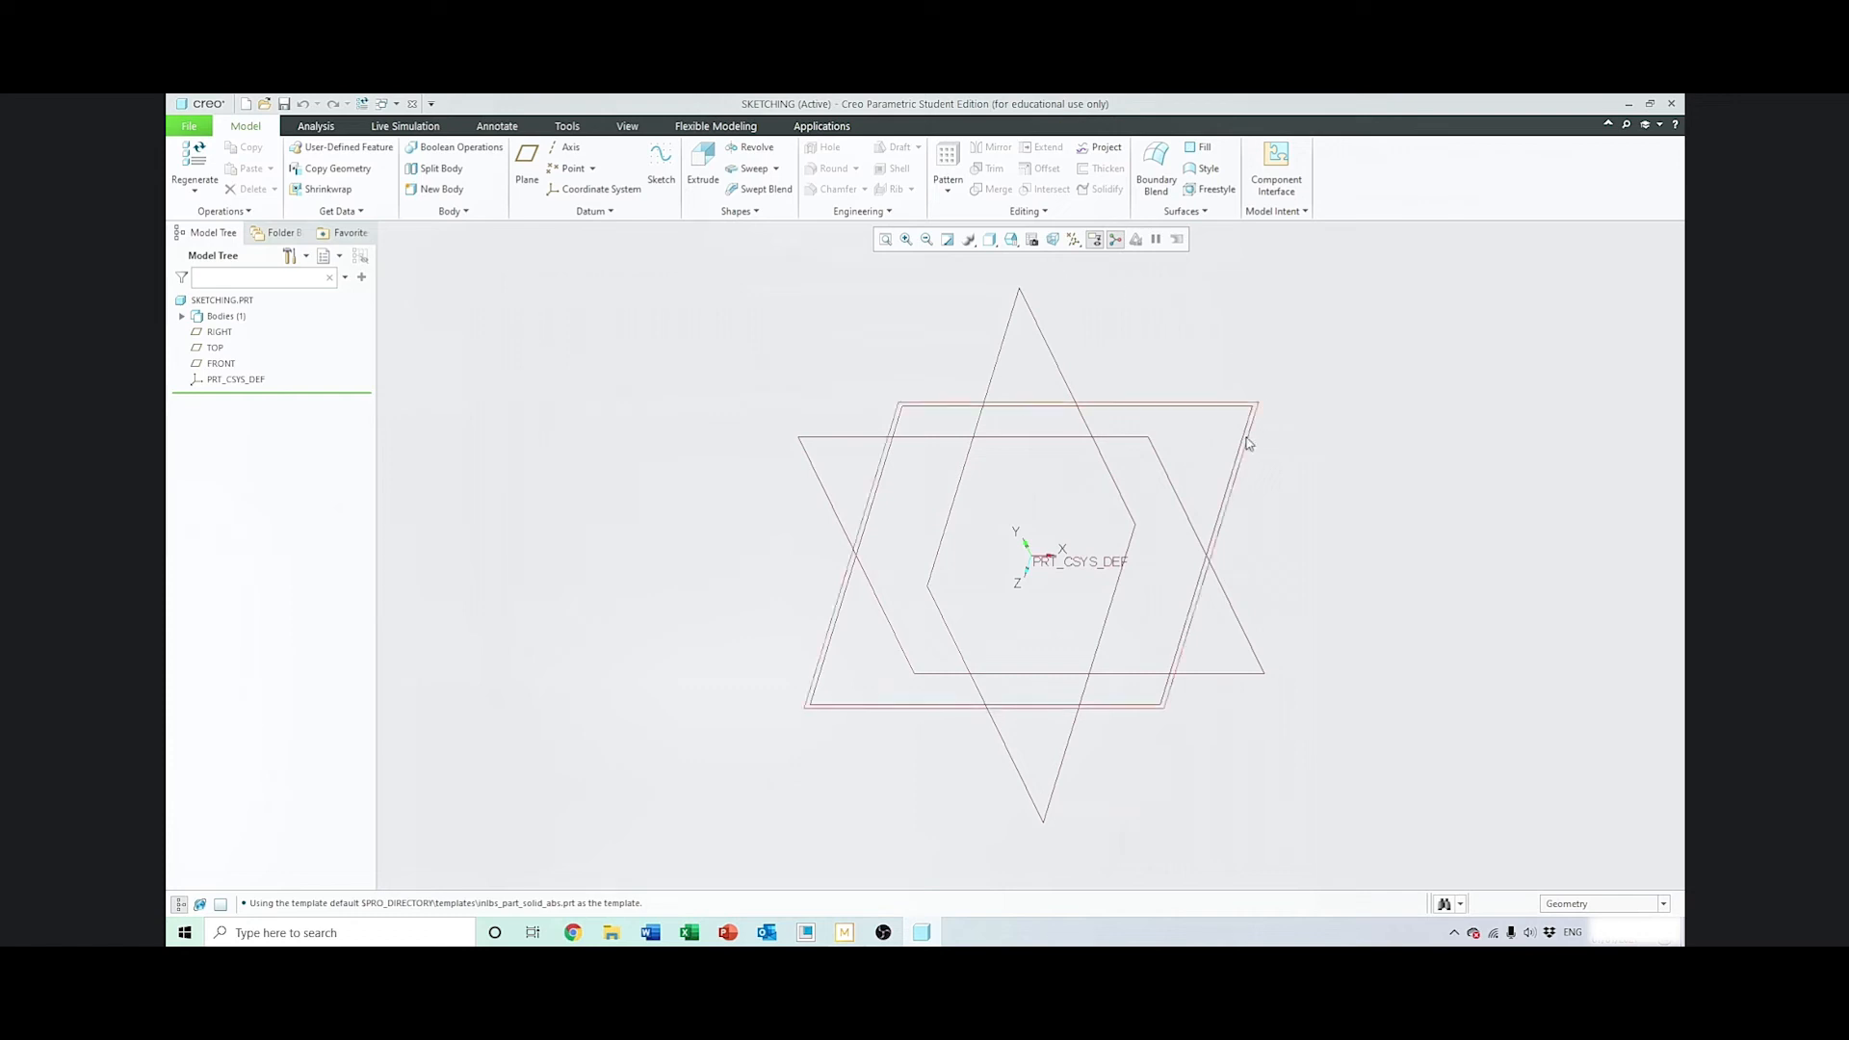
Start a sketch on the TOP datum plane and orient the view parallel to the sketching plane
left_click(1249, 443)
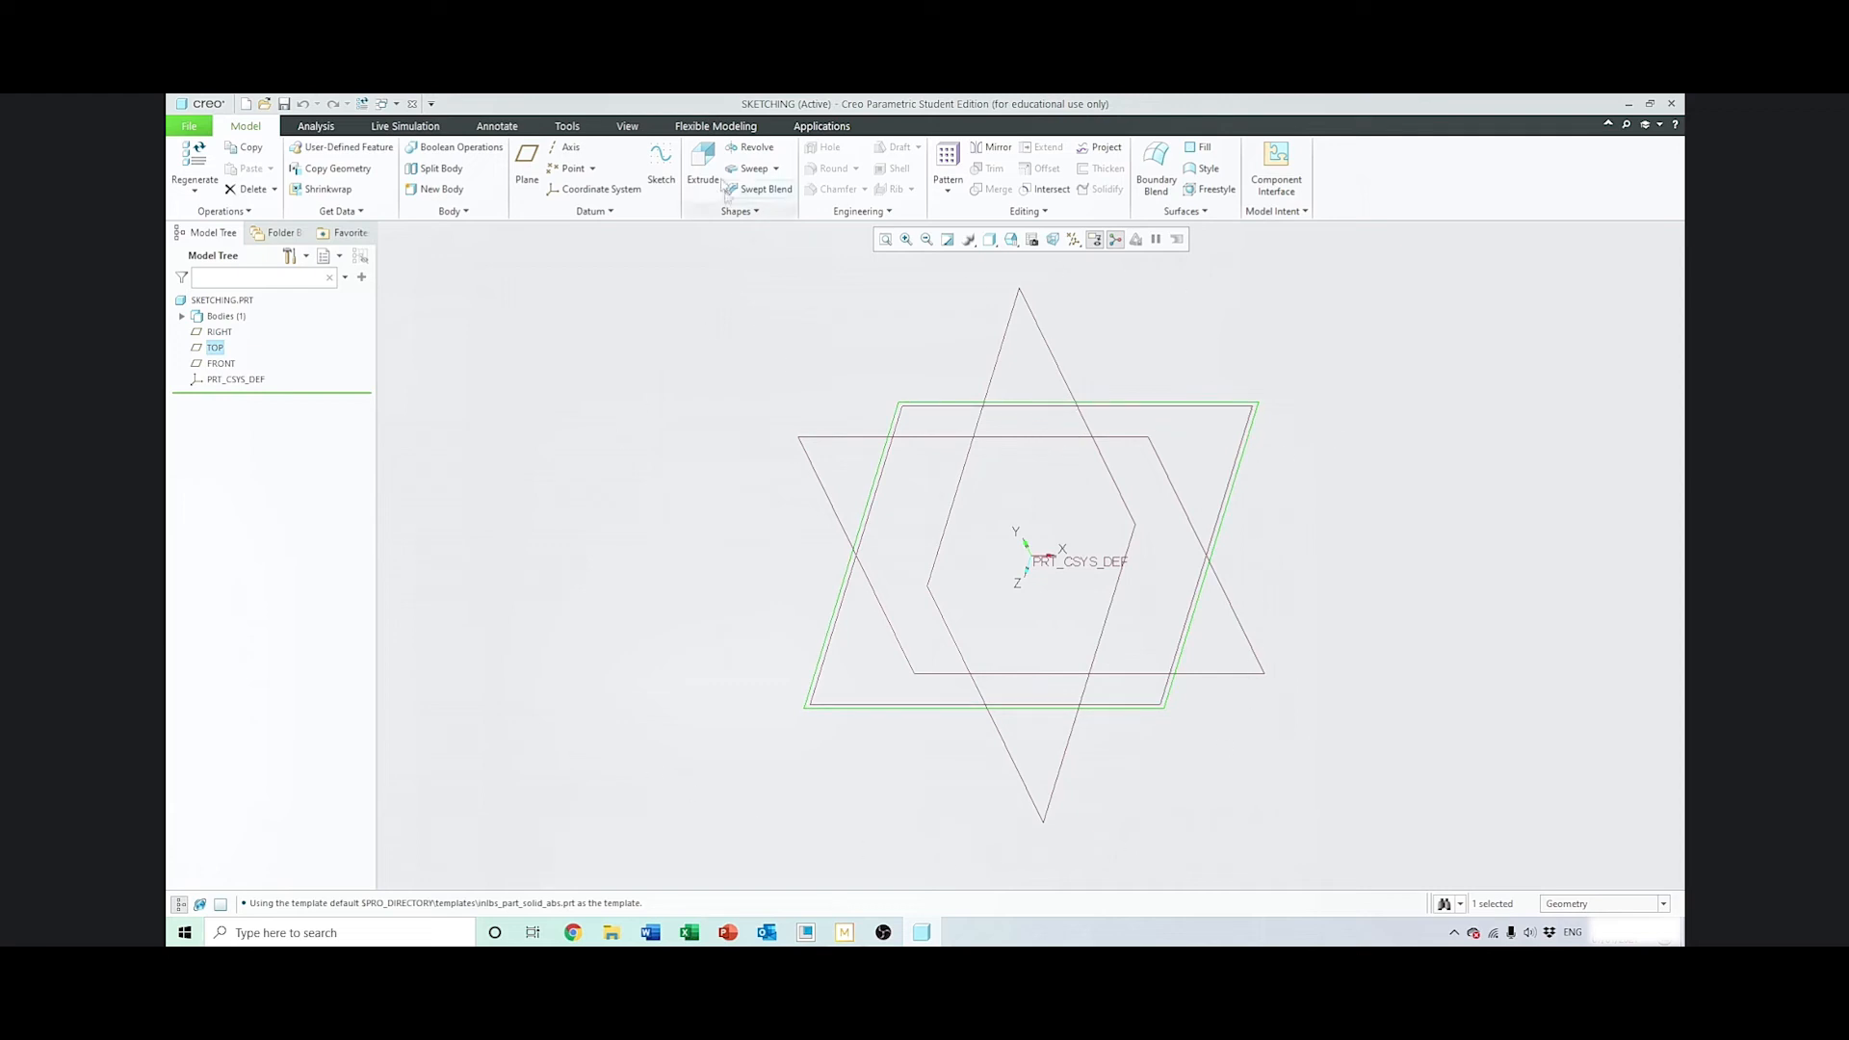
left_click(661, 166)
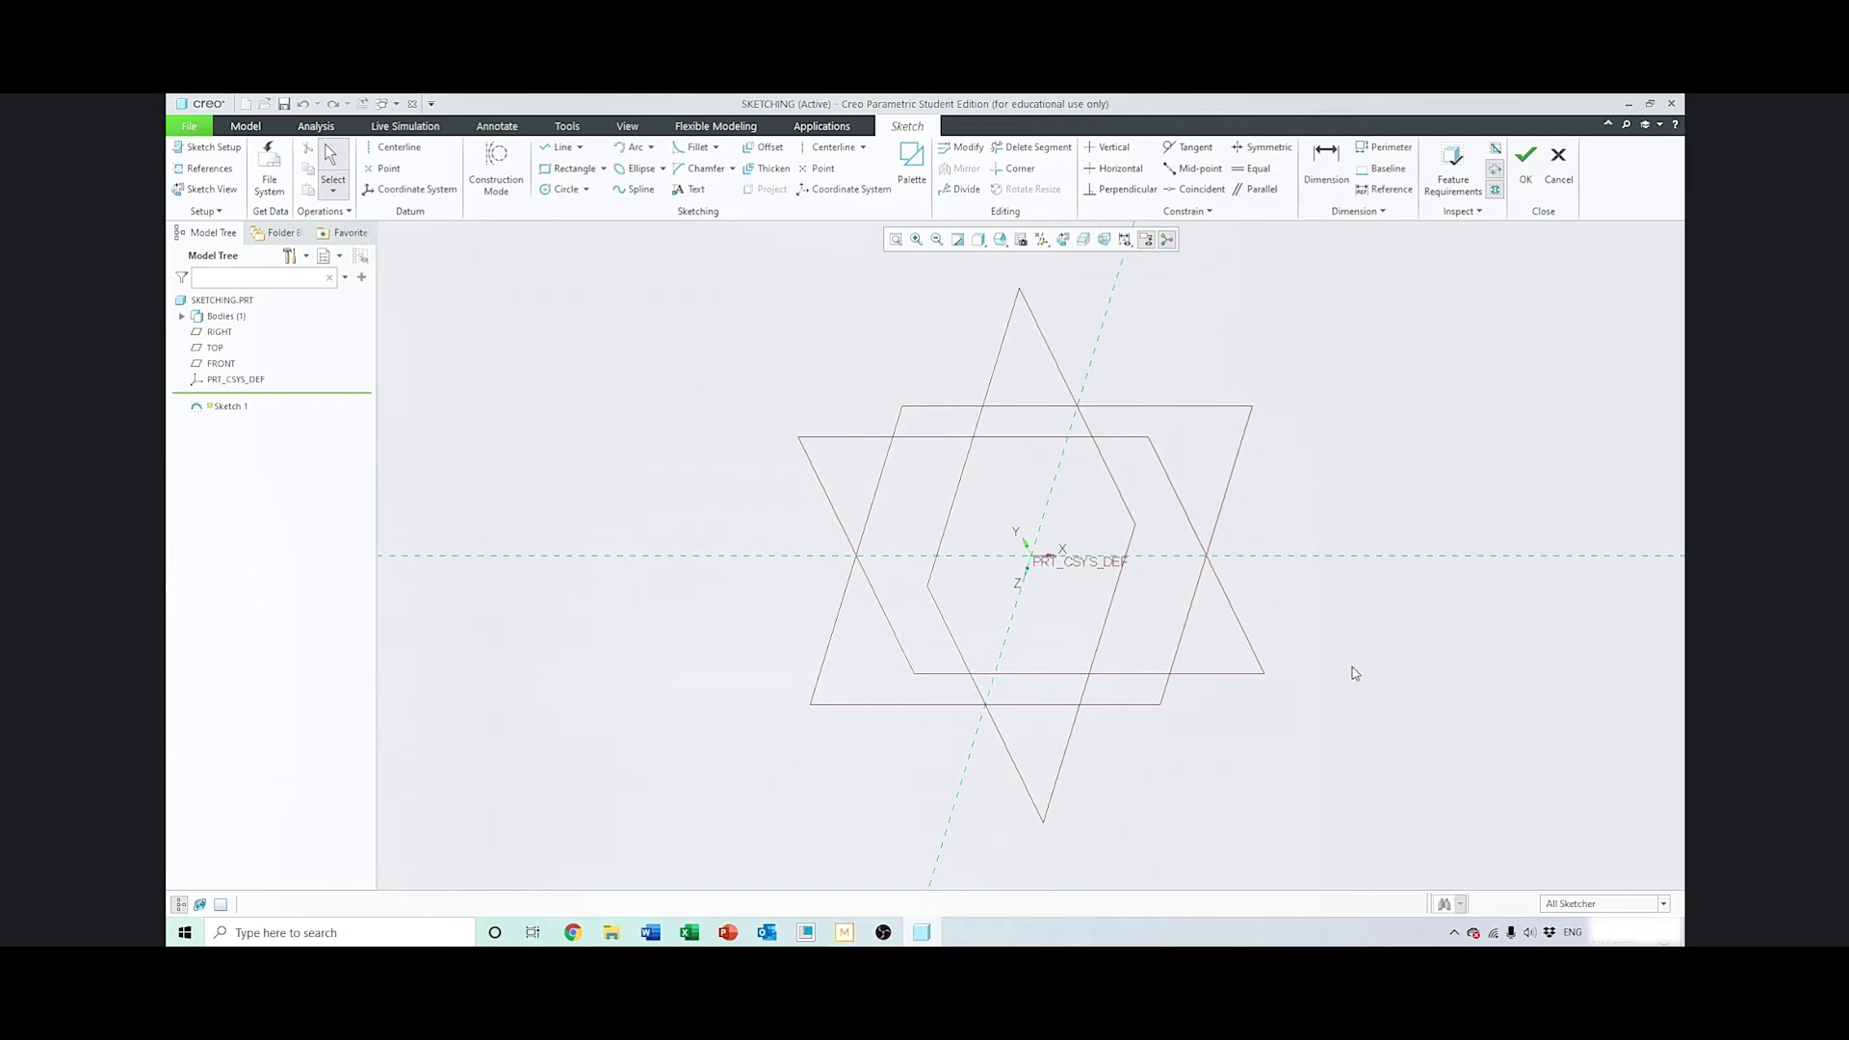
left_click(1064, 241)
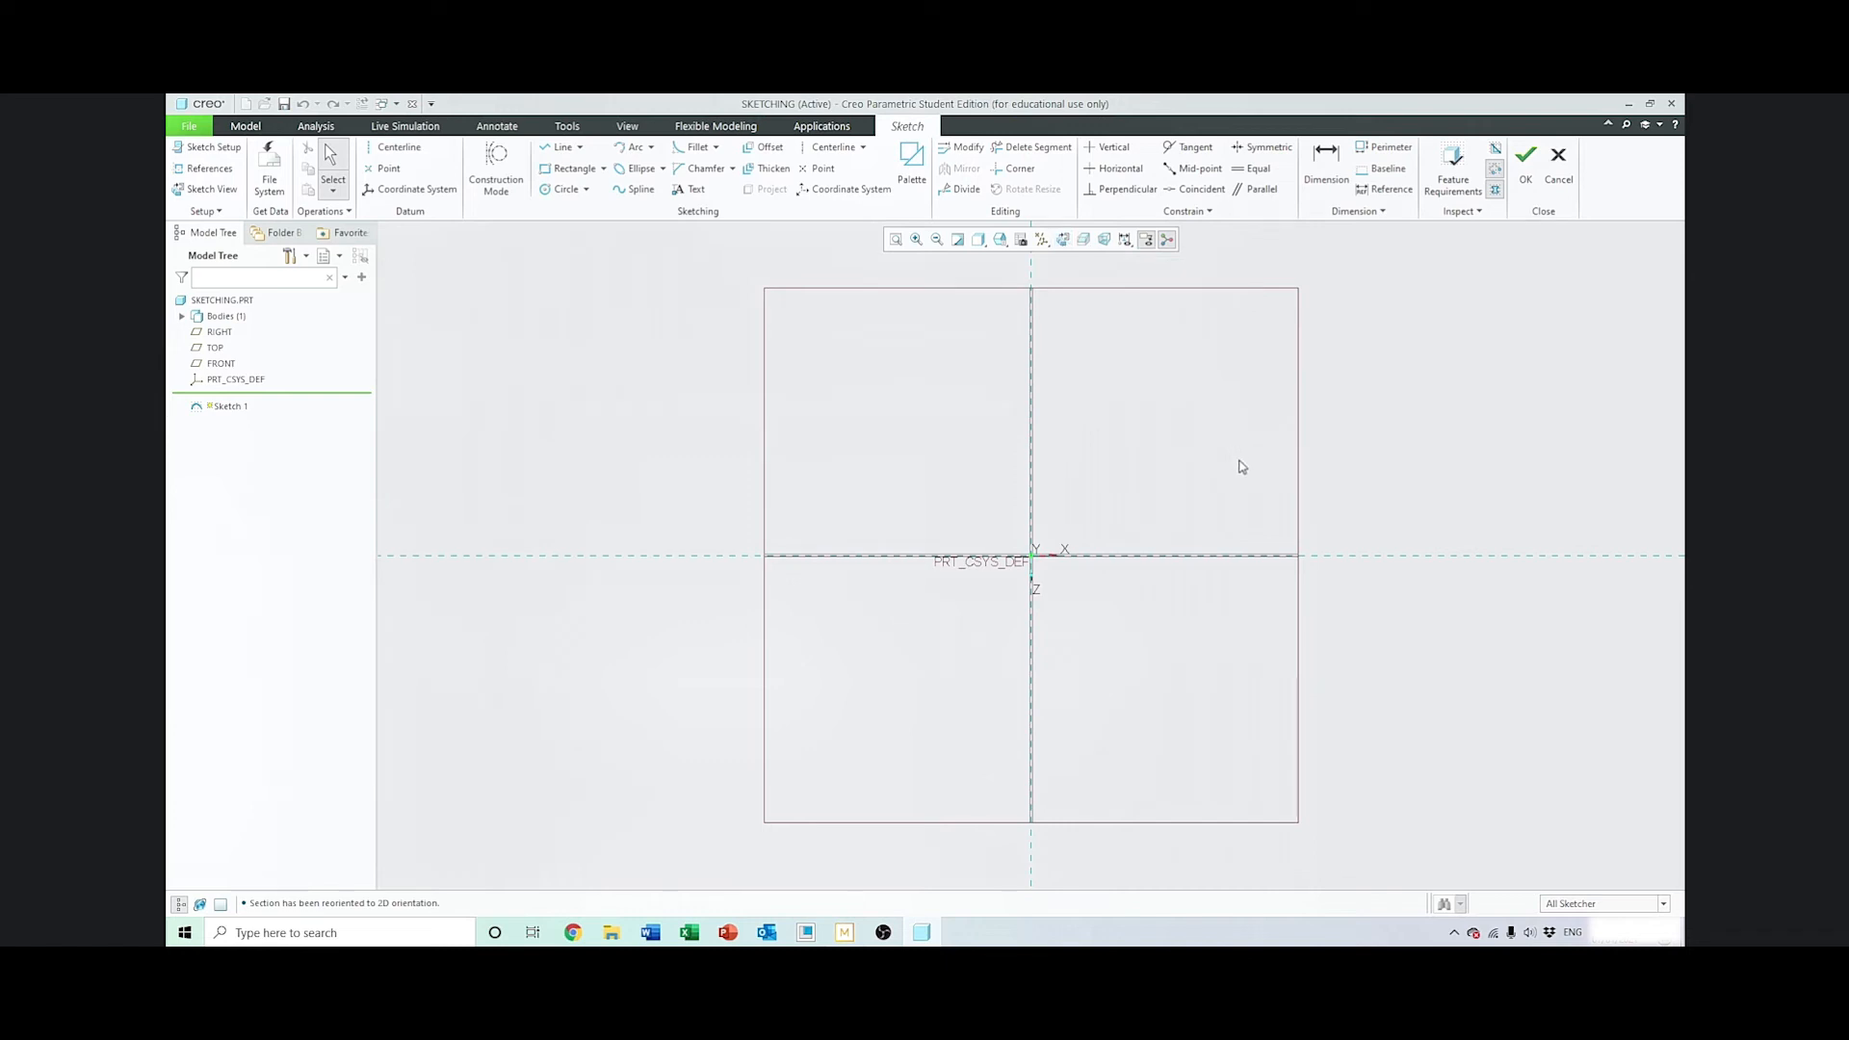
mouse_move(1242, 493)
middle_mouse_down()
mouse_move(1210, 432)
mouse_move(1152, 453)
mouse_move(1156, 516)
middle_mouse_up()
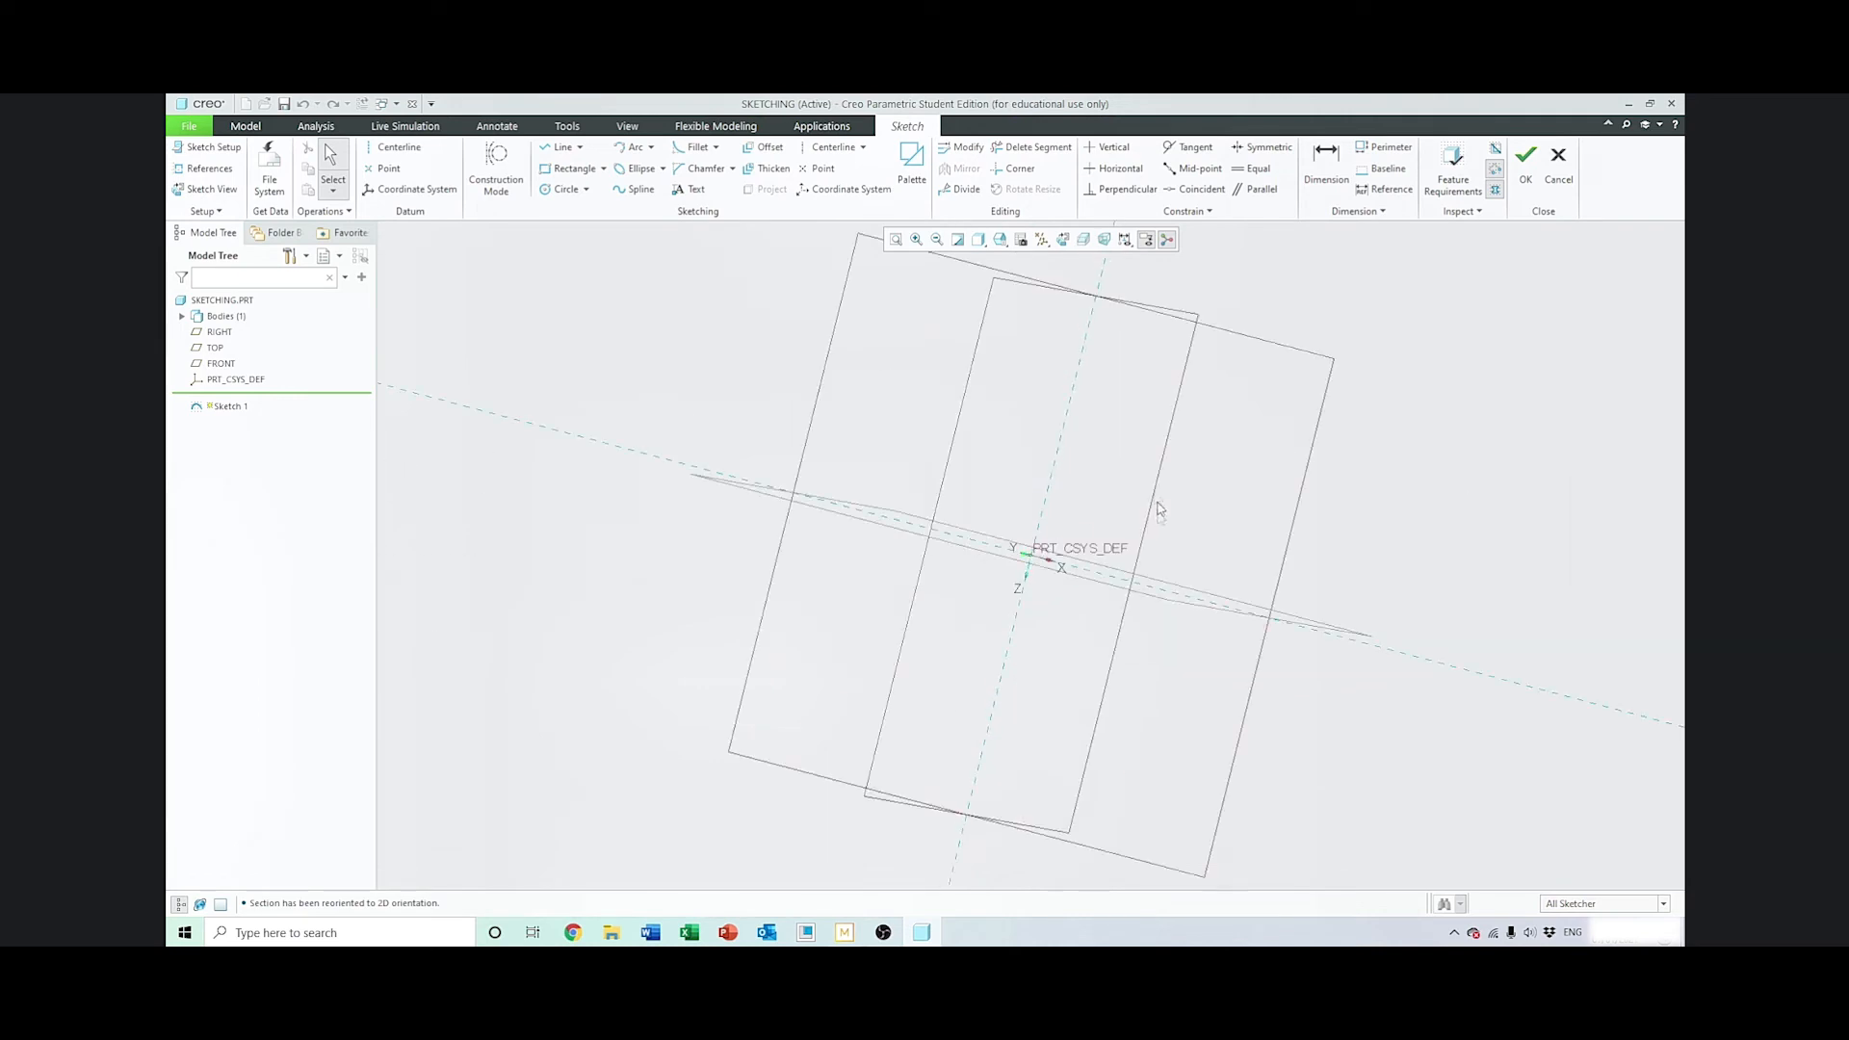
left_click(1065, 241)
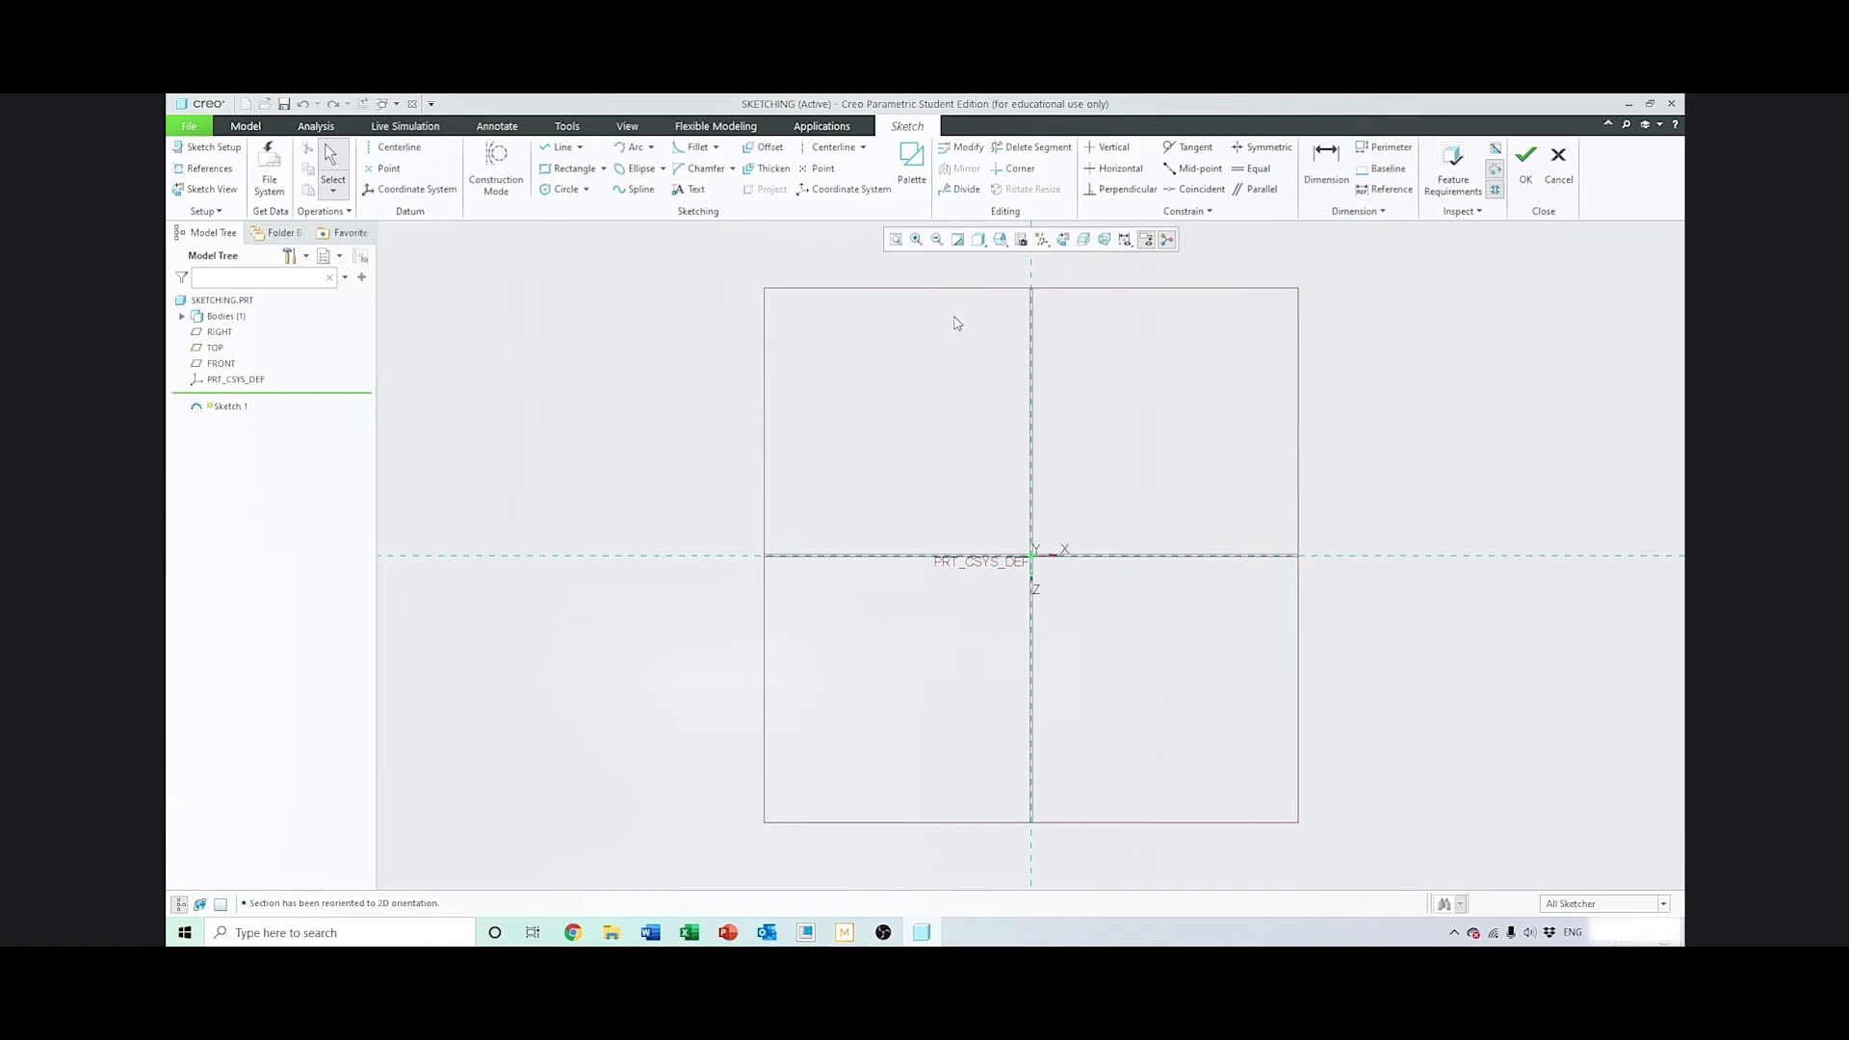
Add a horizontal and a vertical datum centerline along the sketch references, crossing at the origin
left_click(395, 147)
left_click(615, 555)
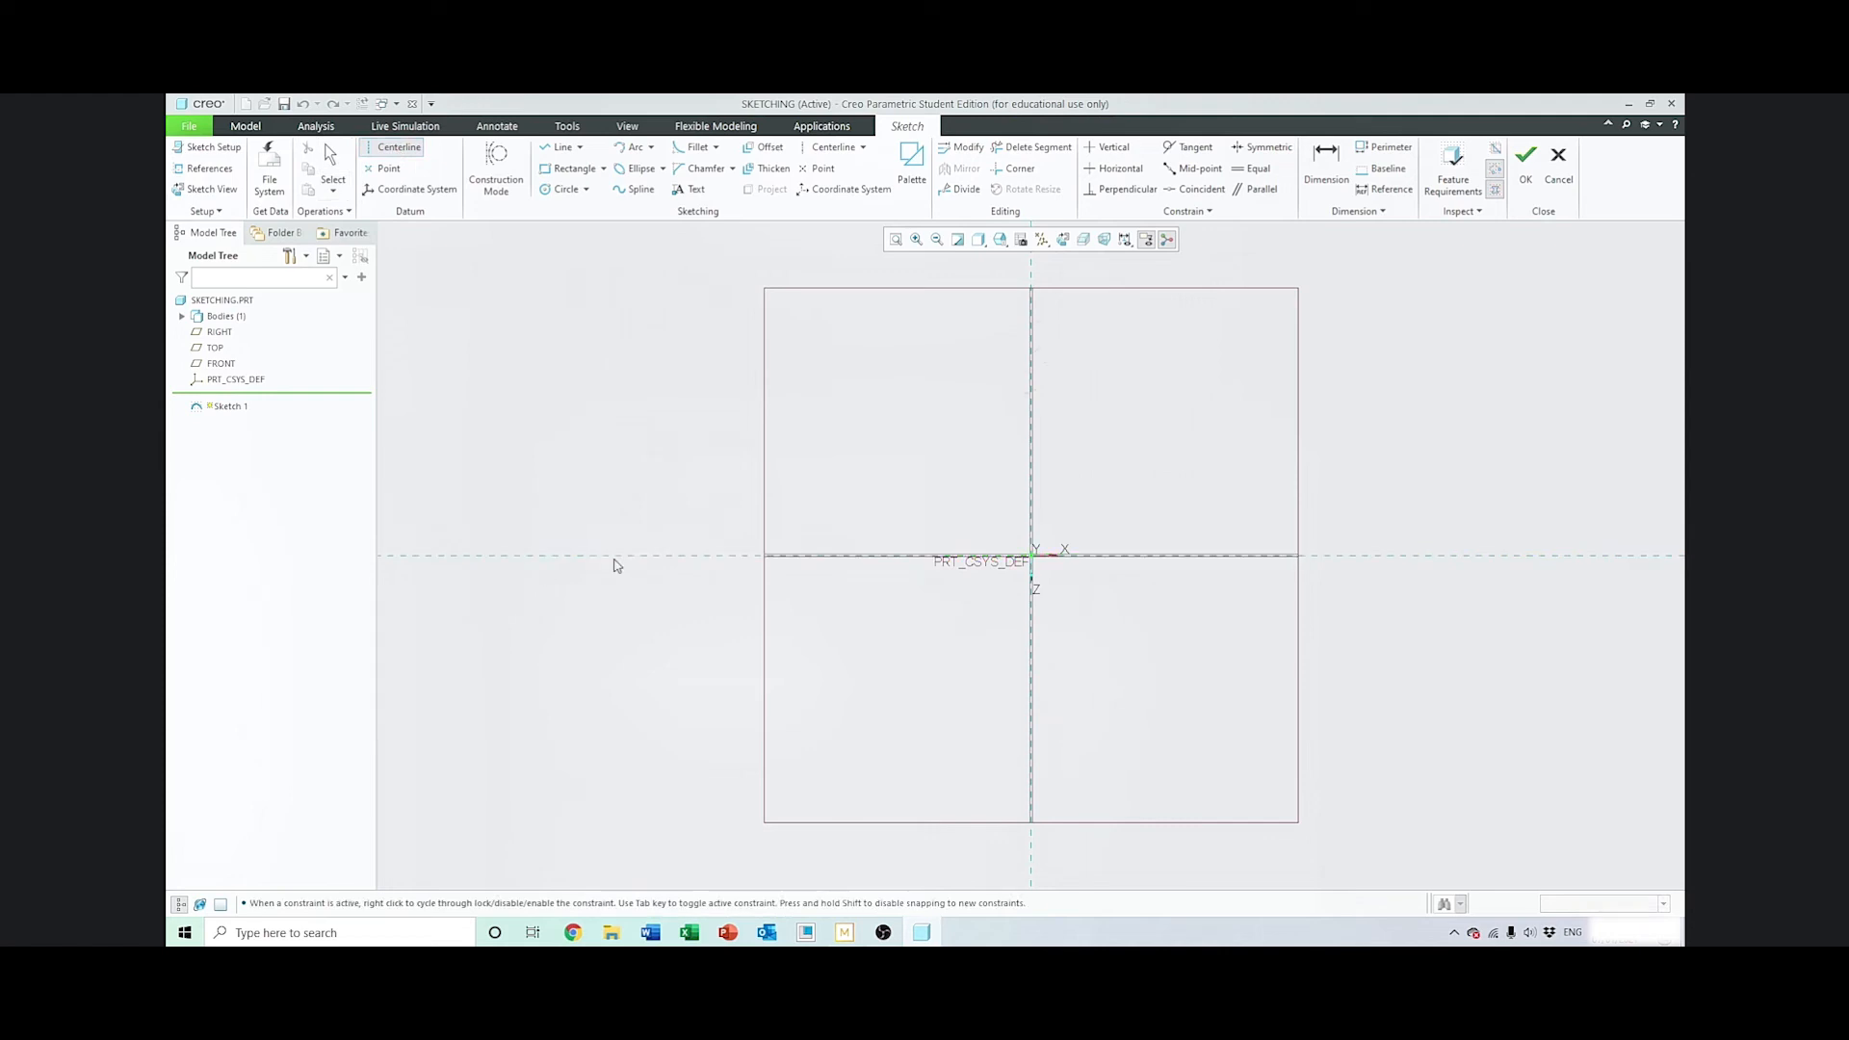
left_click(1231, 555)
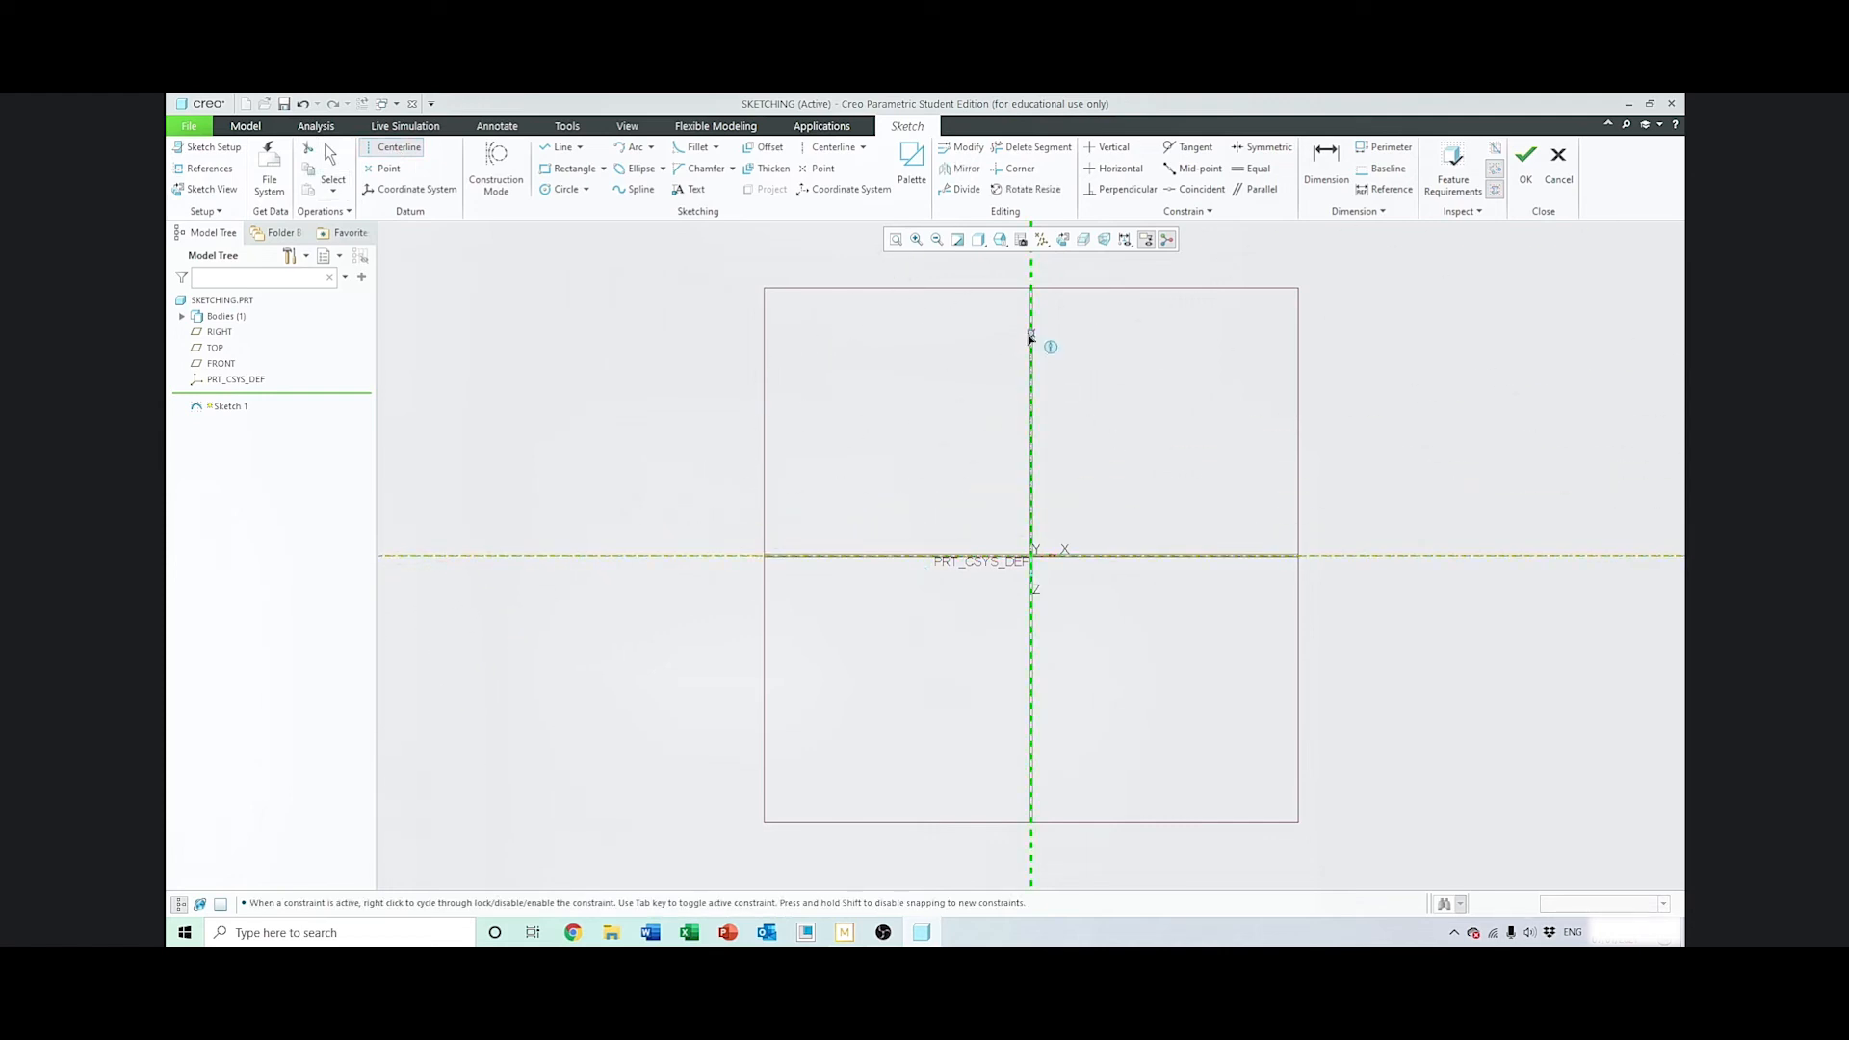
left_click(1031, 333)
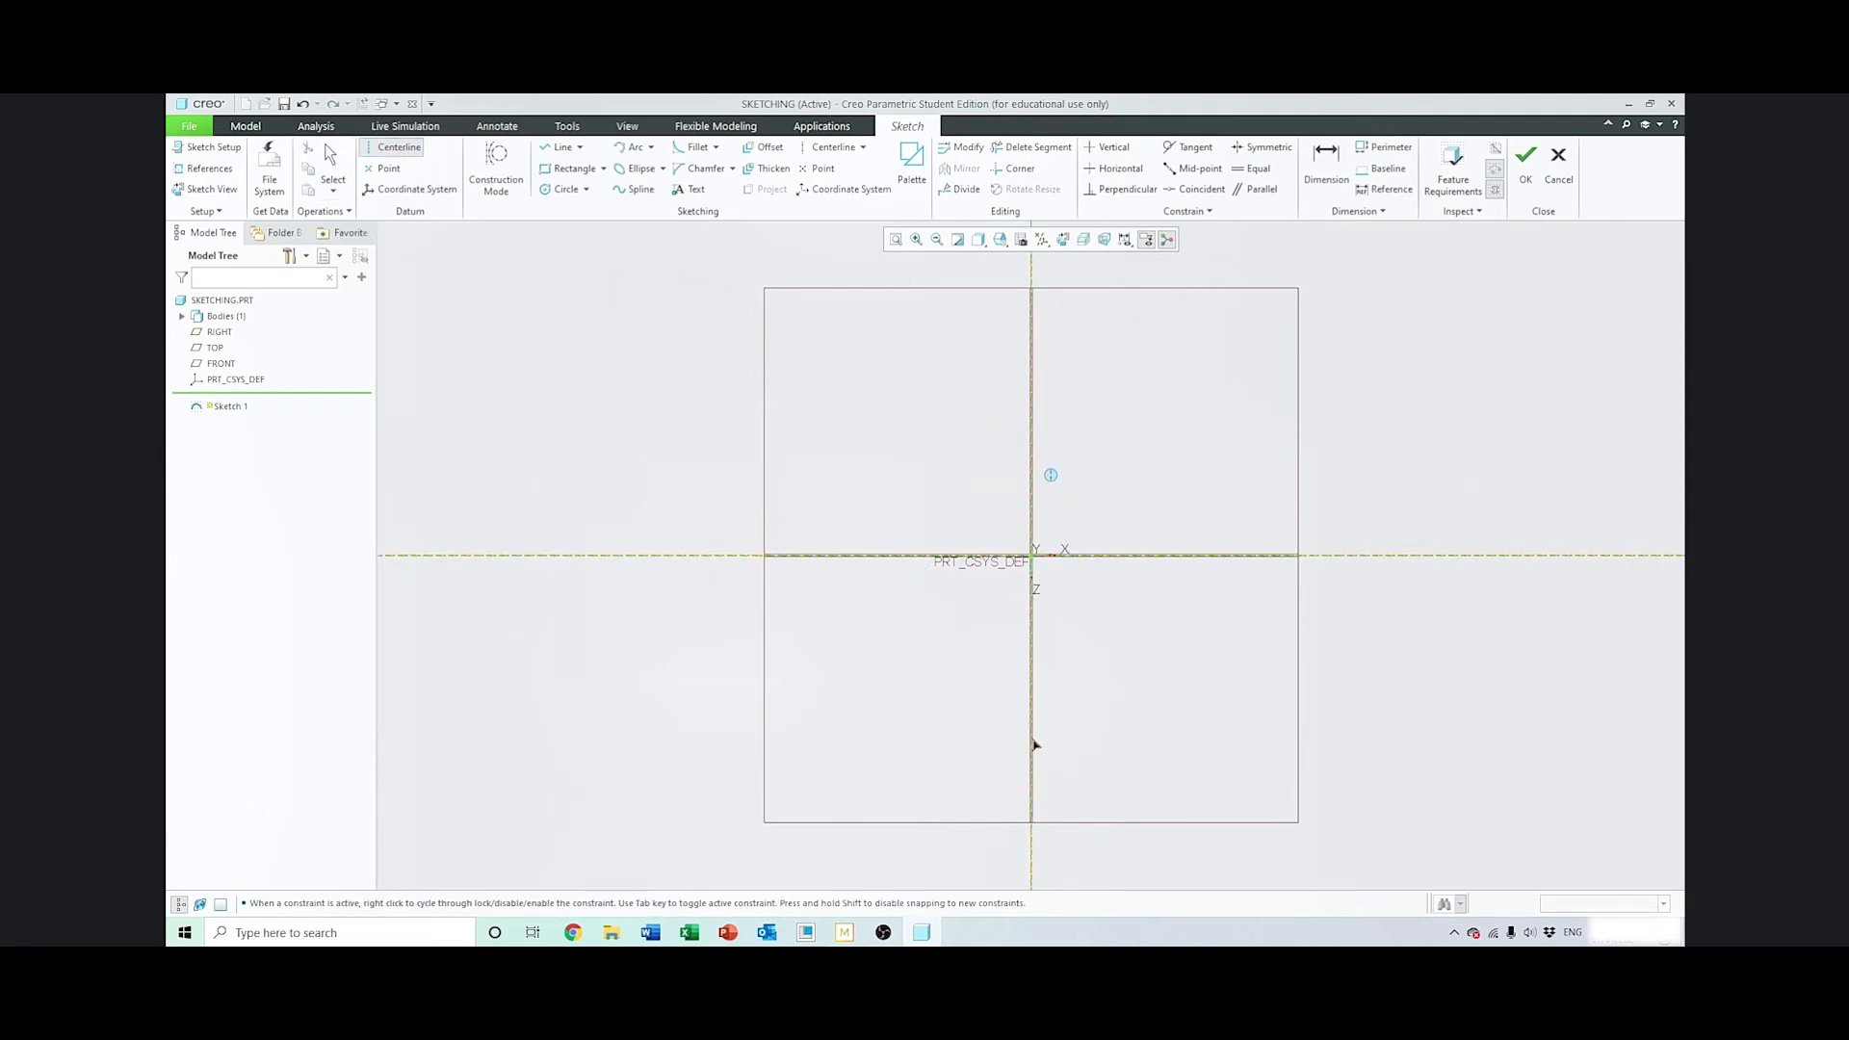
left_click(1032, 743)
left_click(332, 162)
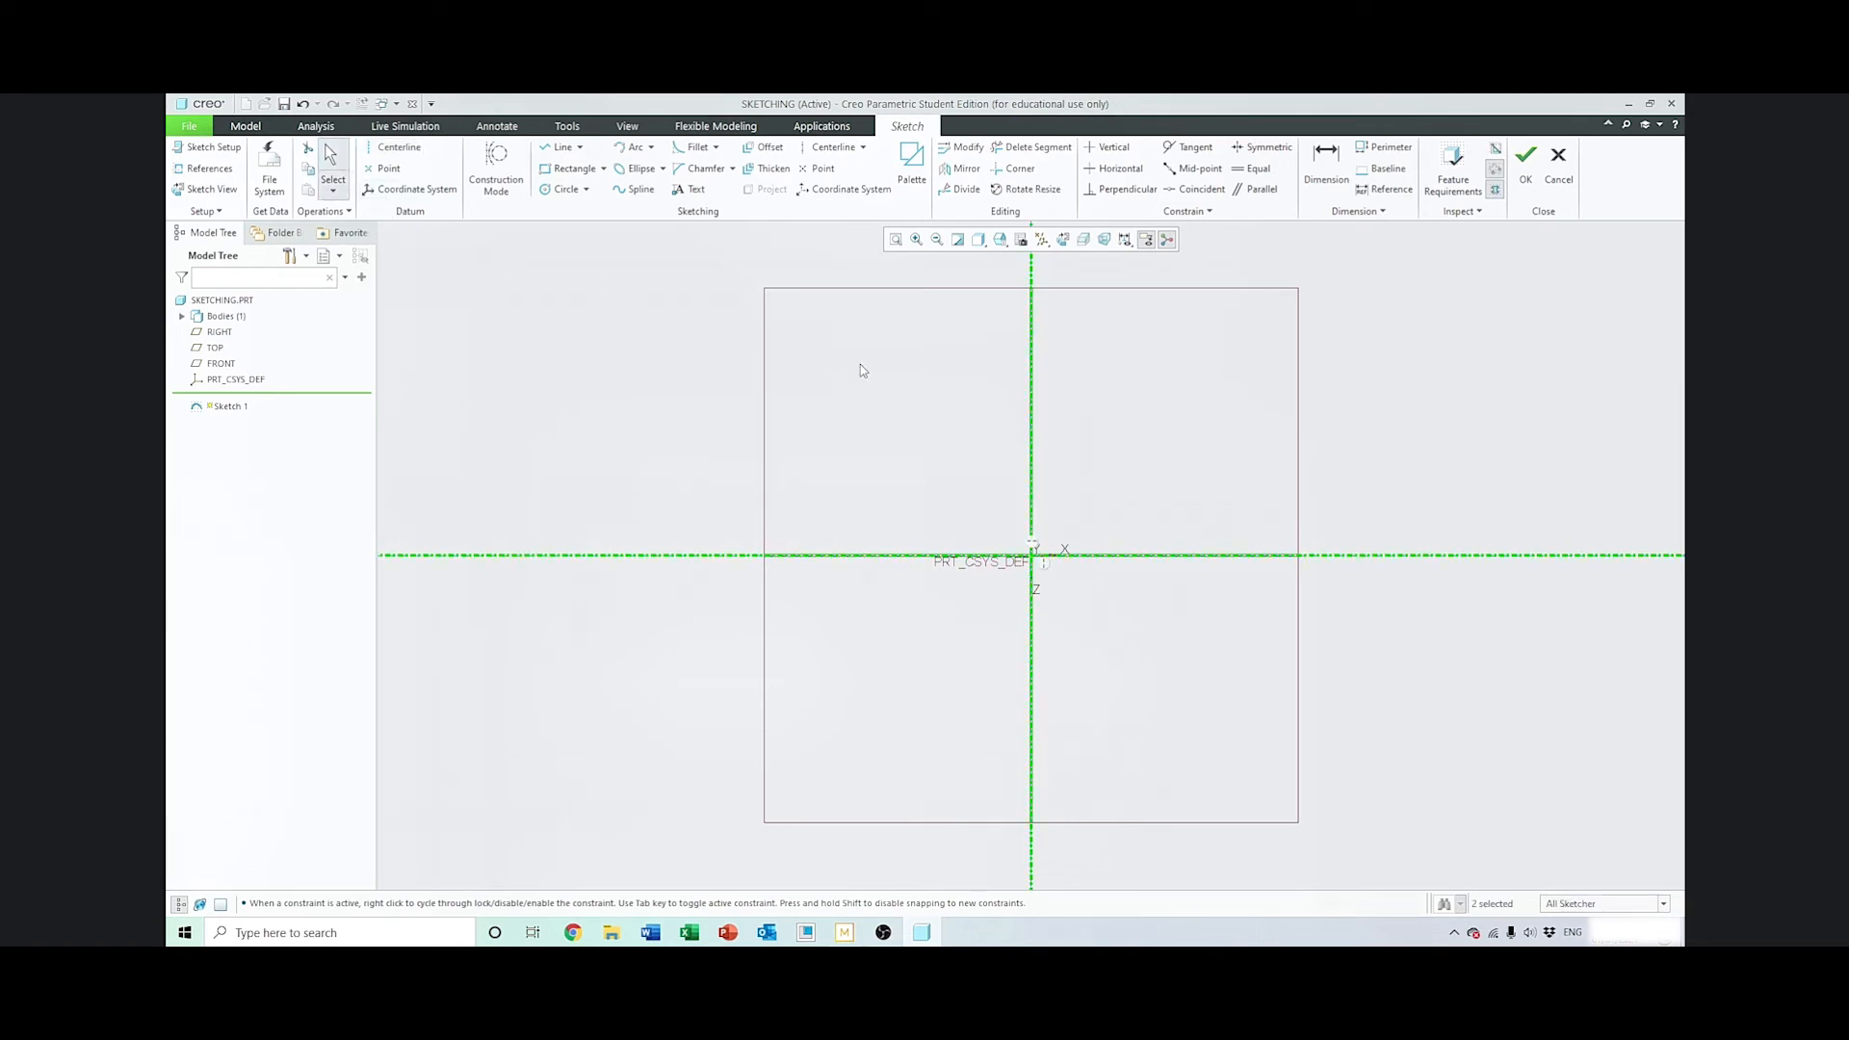
left_click(818, 347)
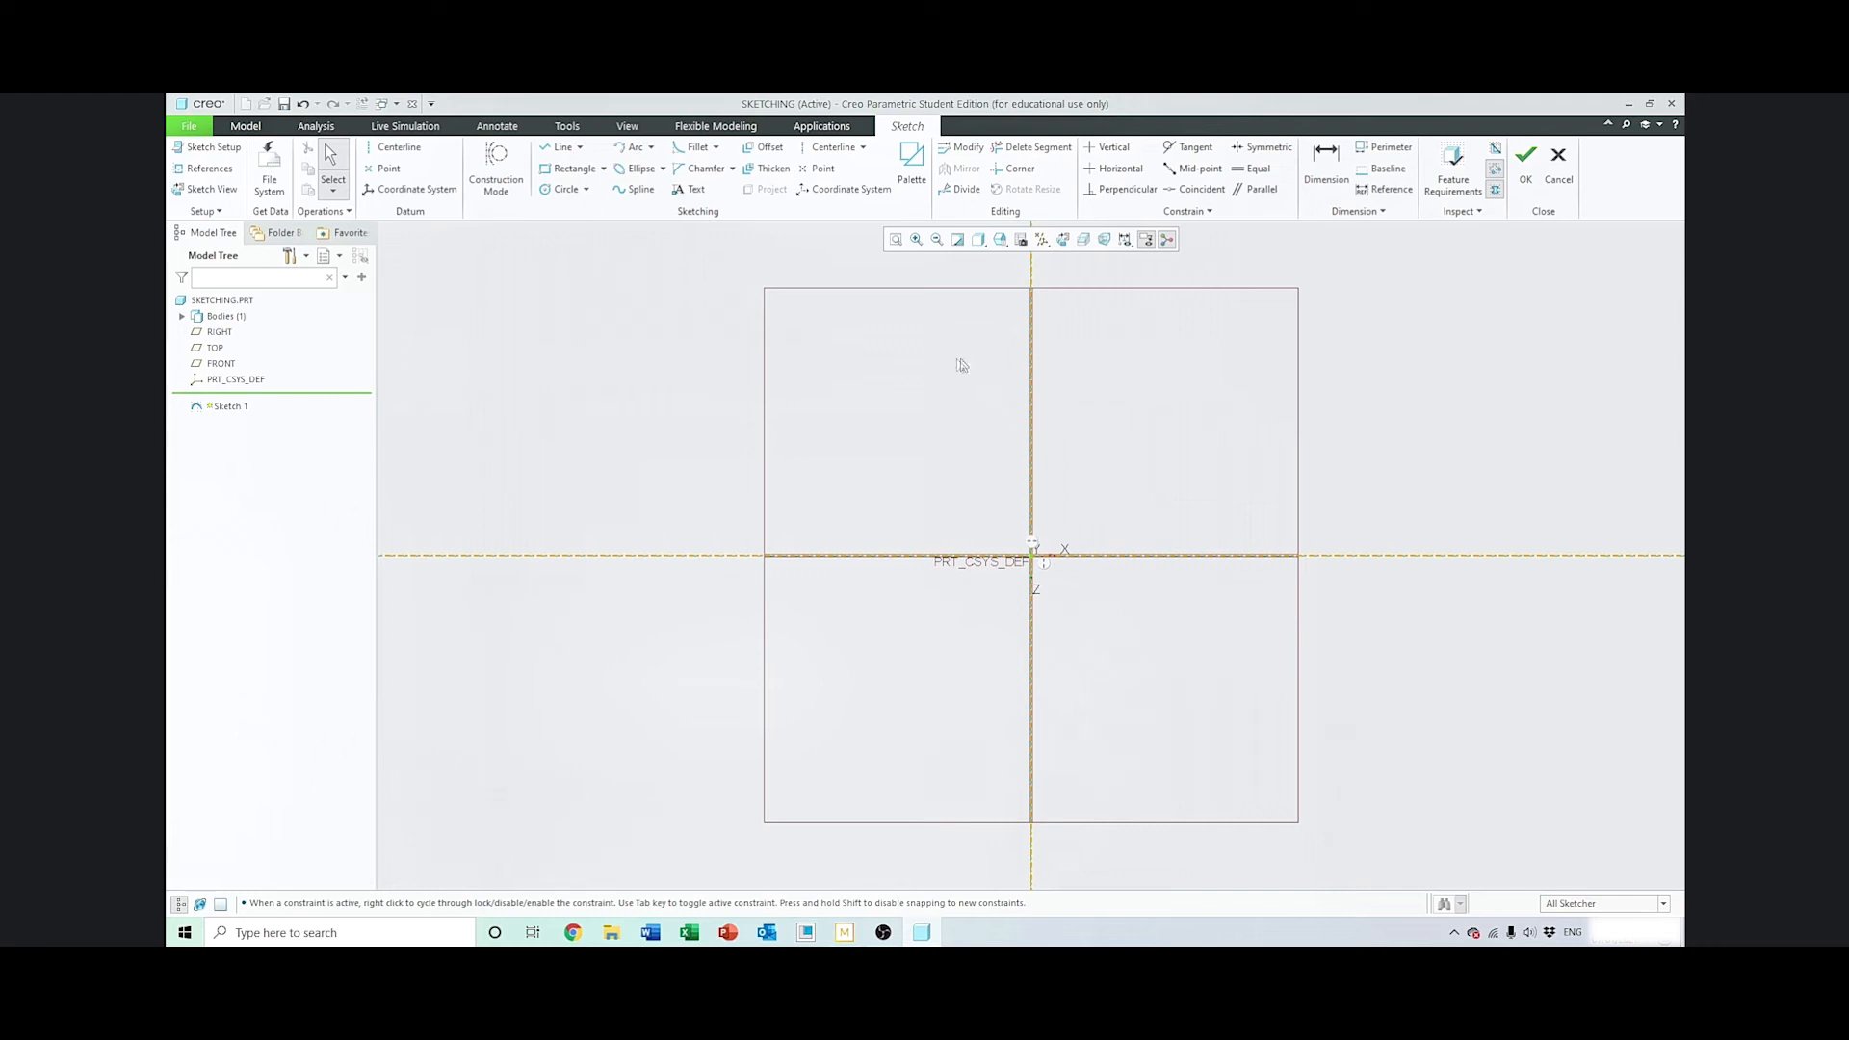
Sketch a closed triangle with its apex on the vertical centerline, a horizontal-centerline base about 354 wide, and its left side about 35° from vertical
left_click(555, 149)
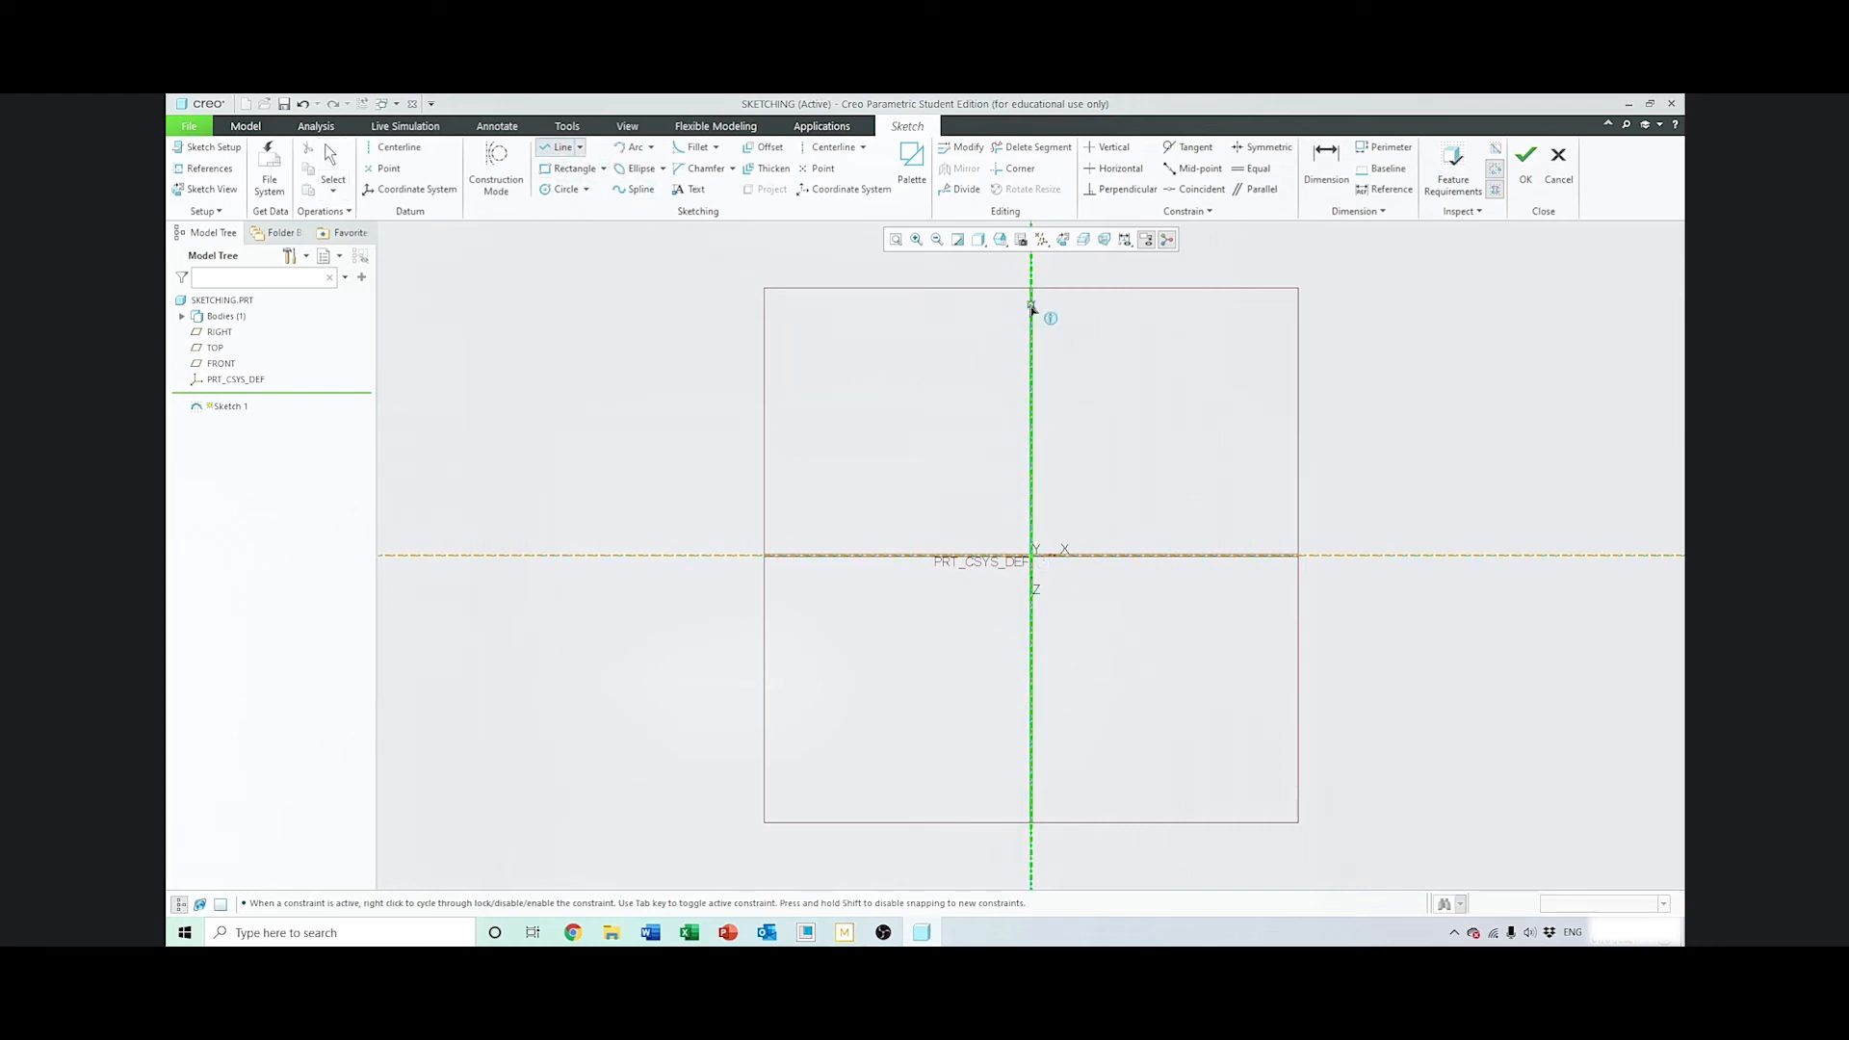
left_click(1031, 306)
left_click(856, 554)
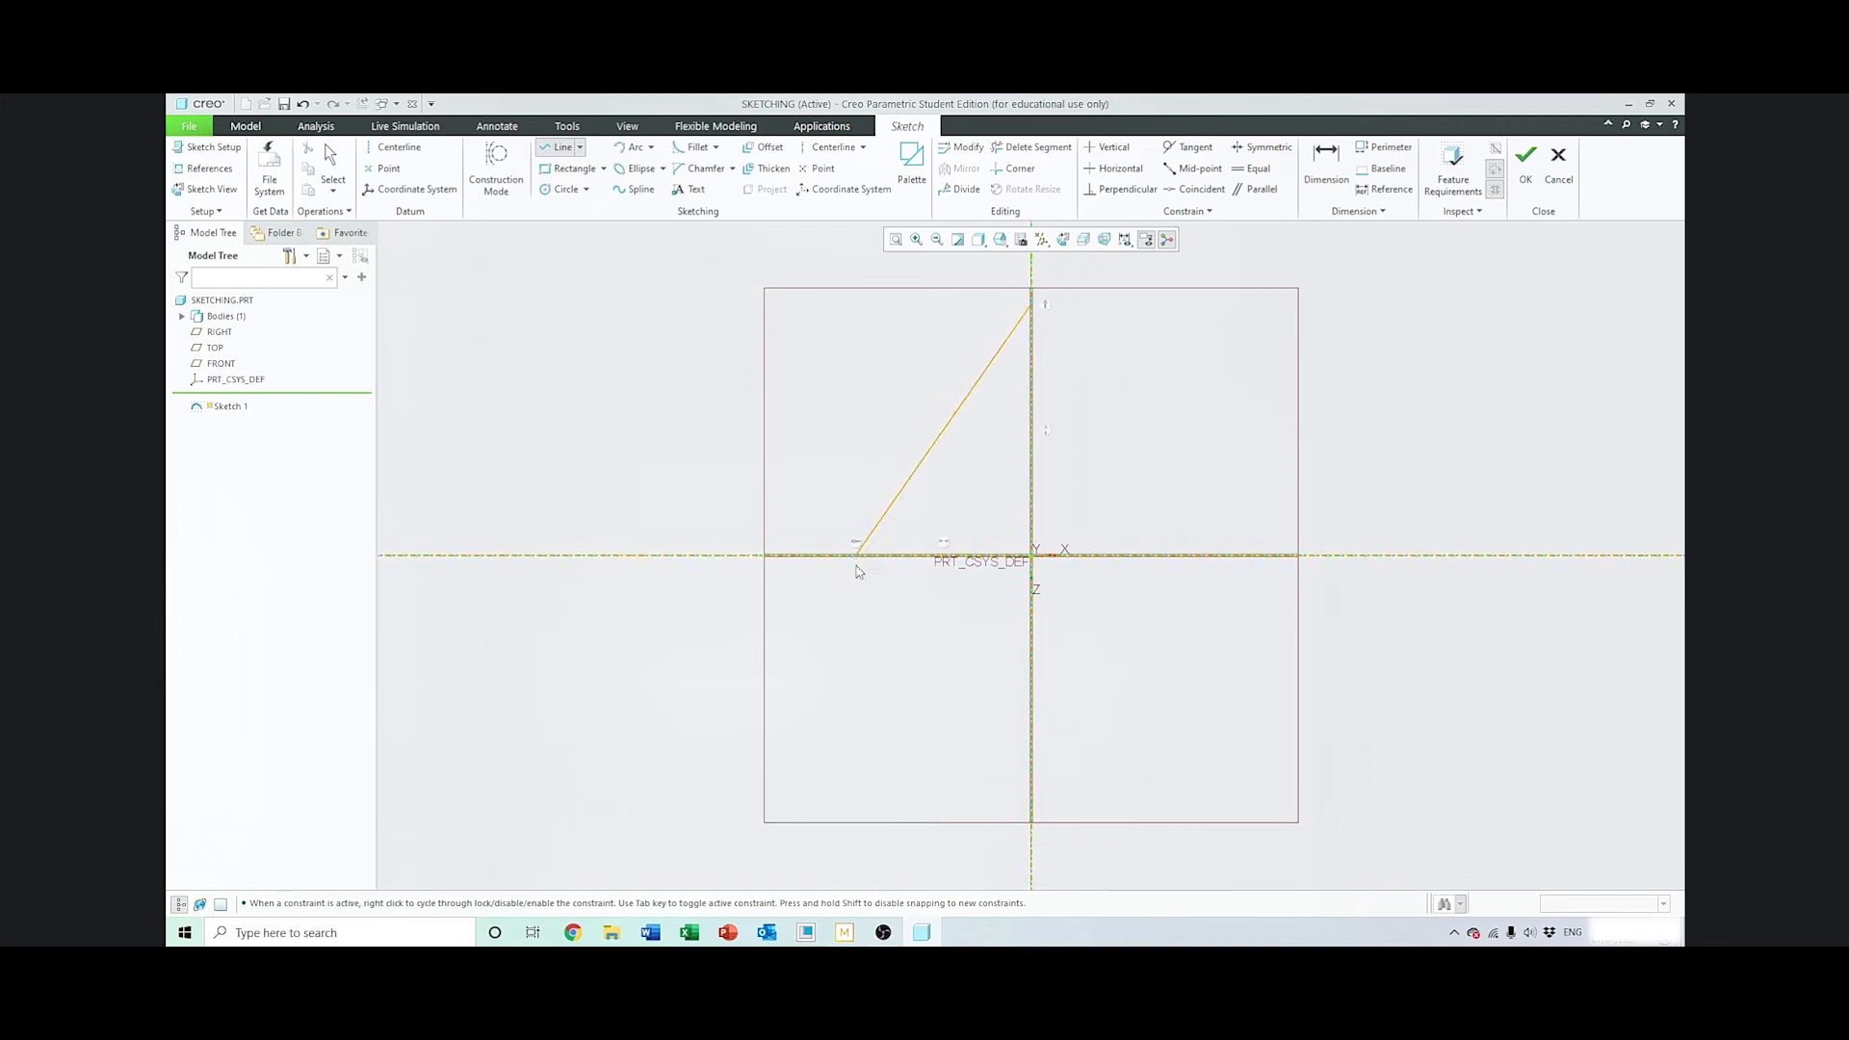
left_click(1225, 555)
left_click(1031, 307)
middle_click(708, 371)
middle_click(783, 346)
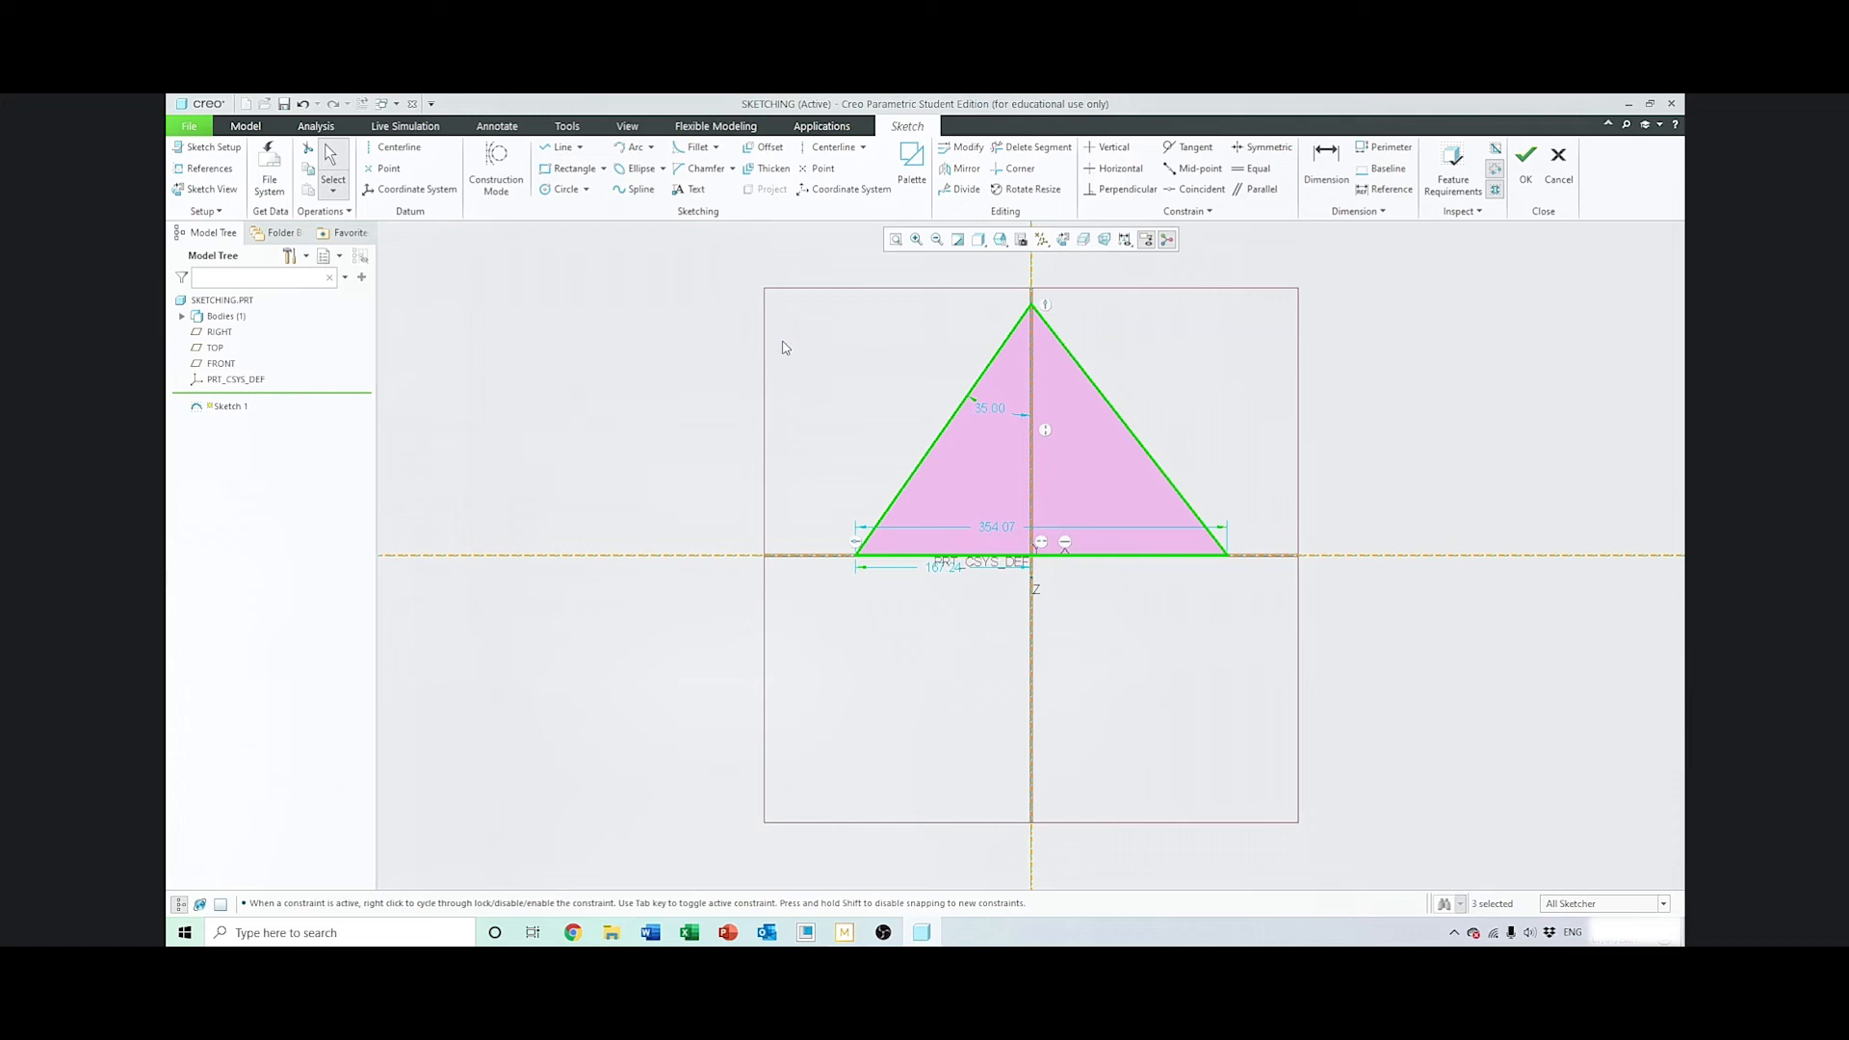
left_click(825, 314)
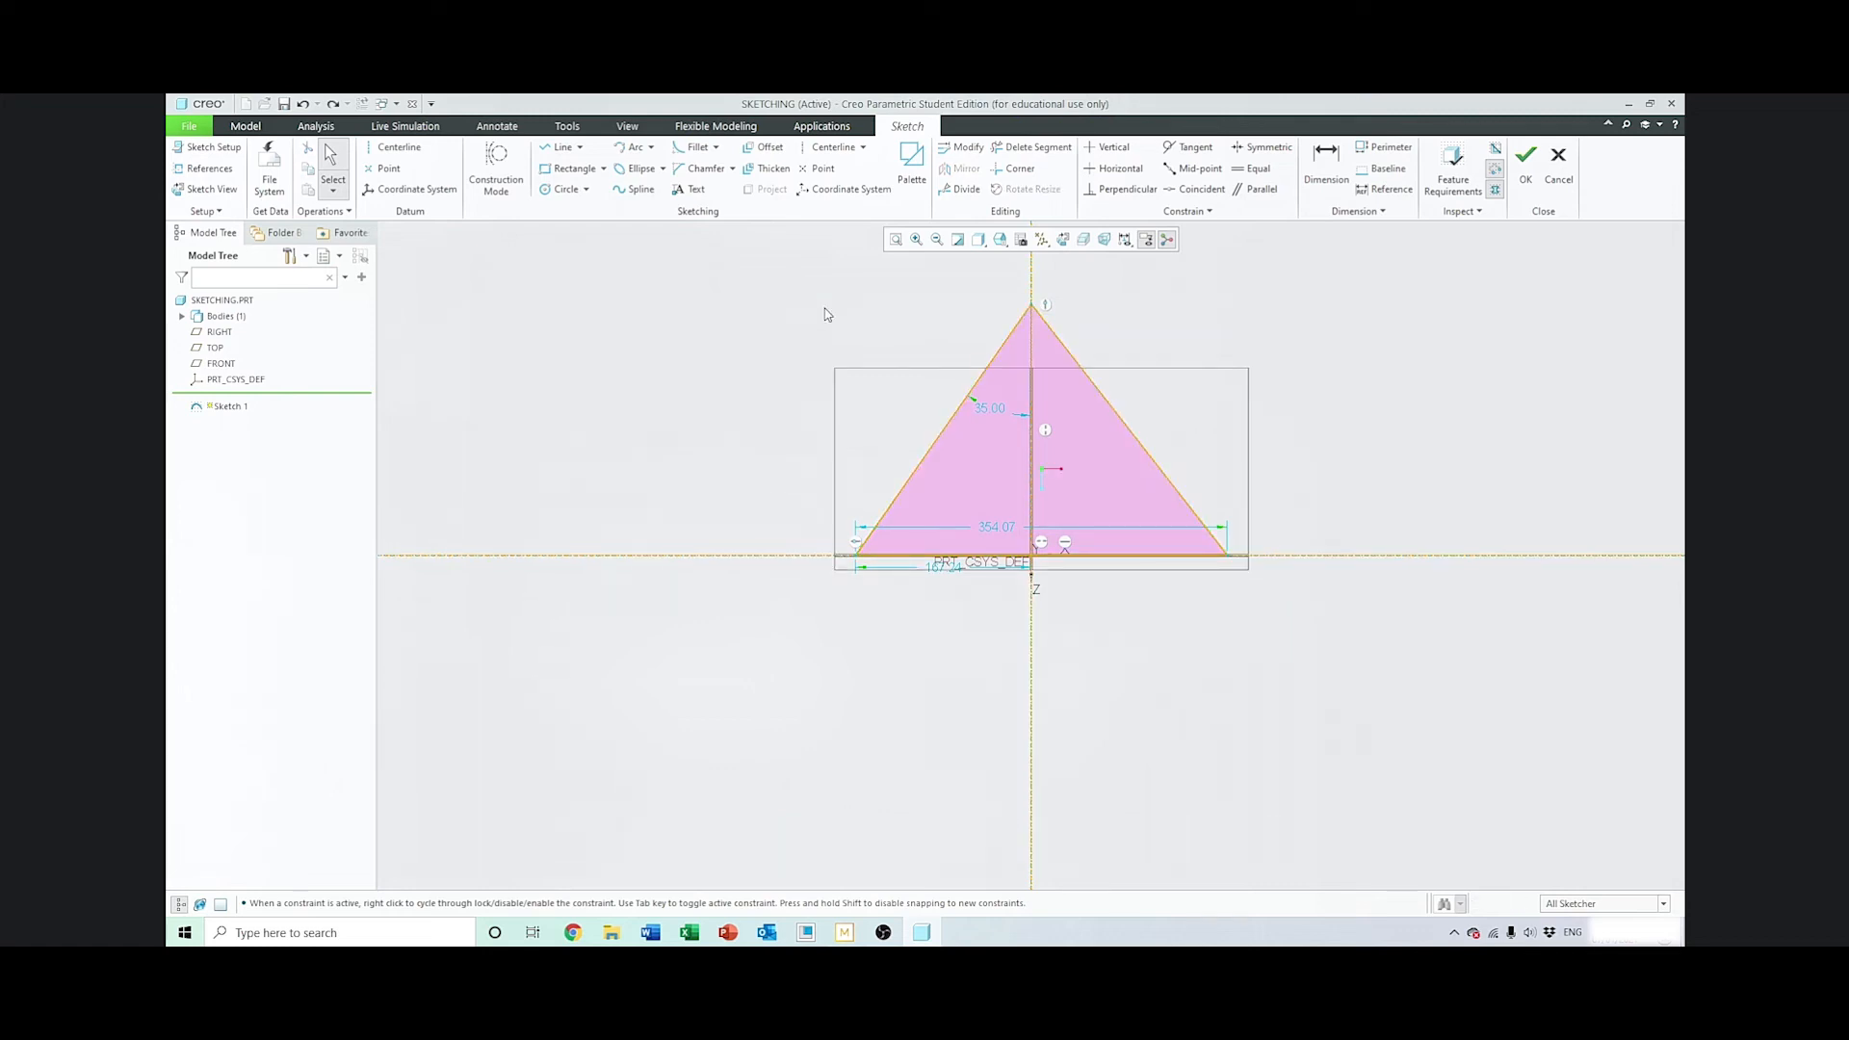
Set the angle between the triangle's left side and the vertical centerline to 45 degrees
double_click(1000, 413)
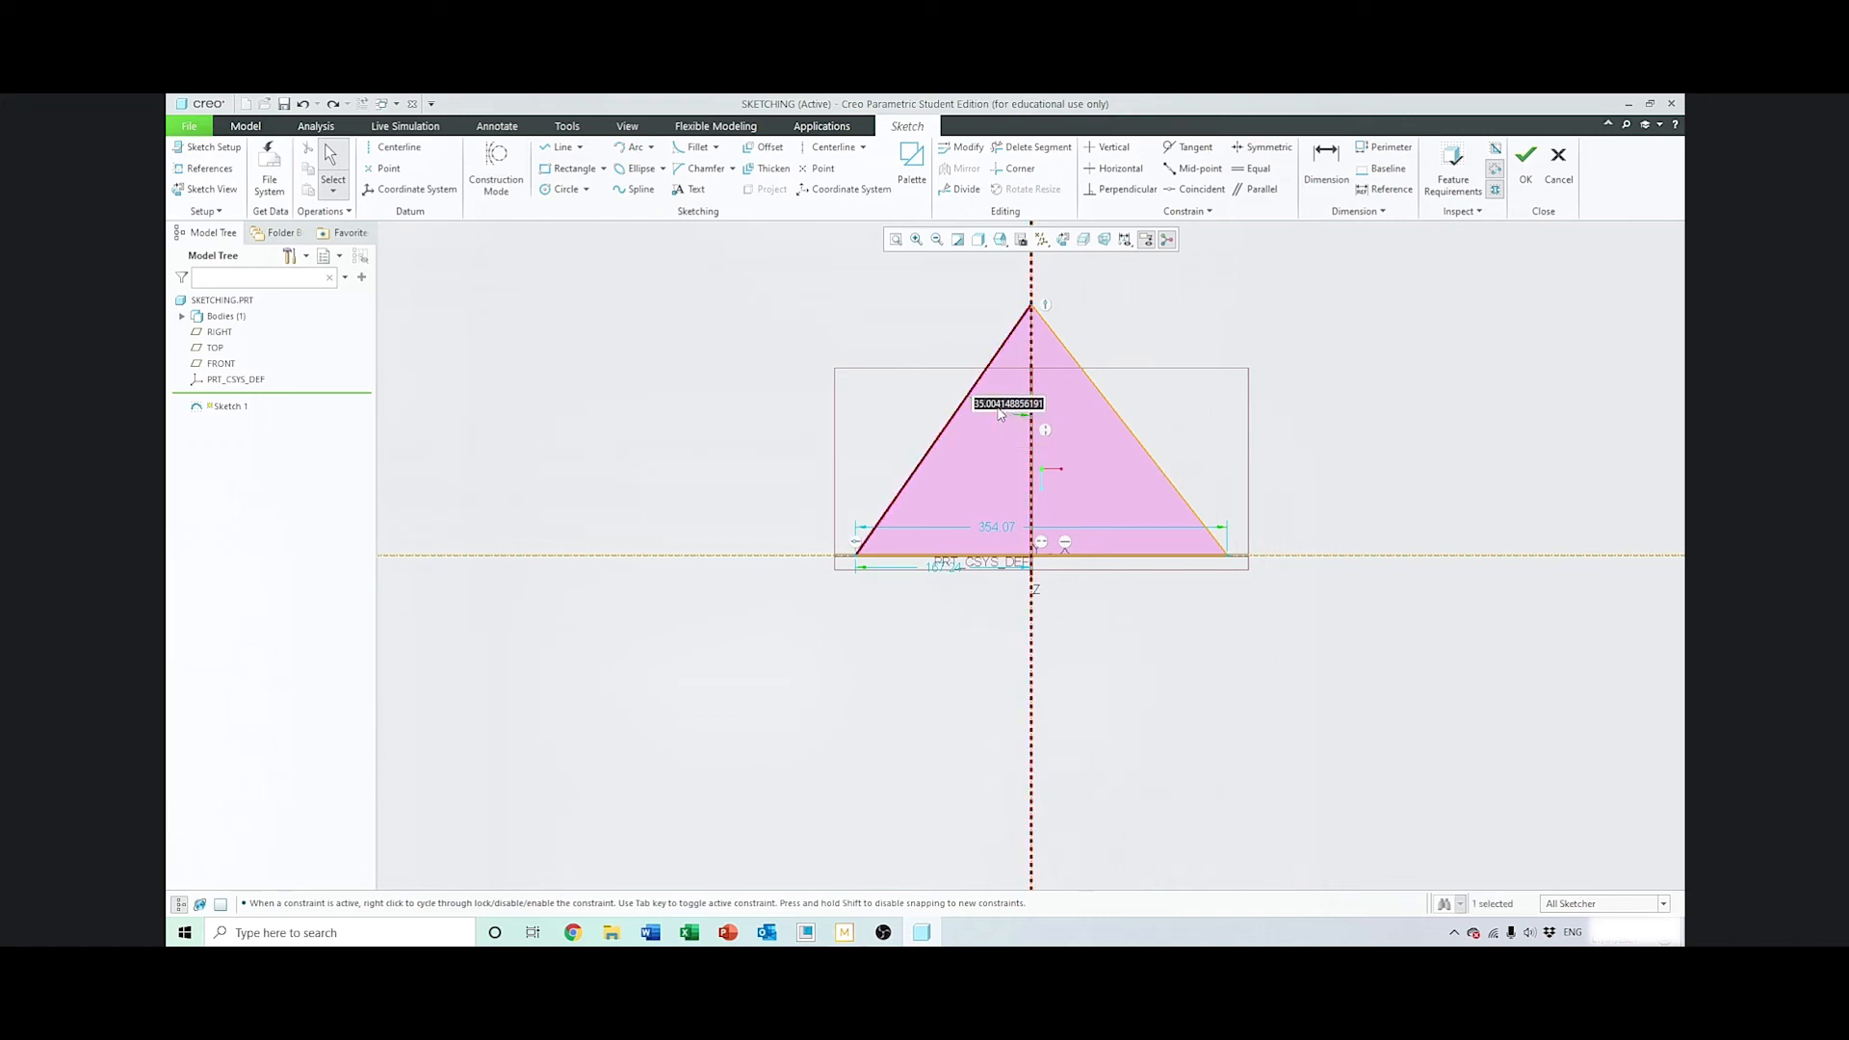
type("45")
key("Return")
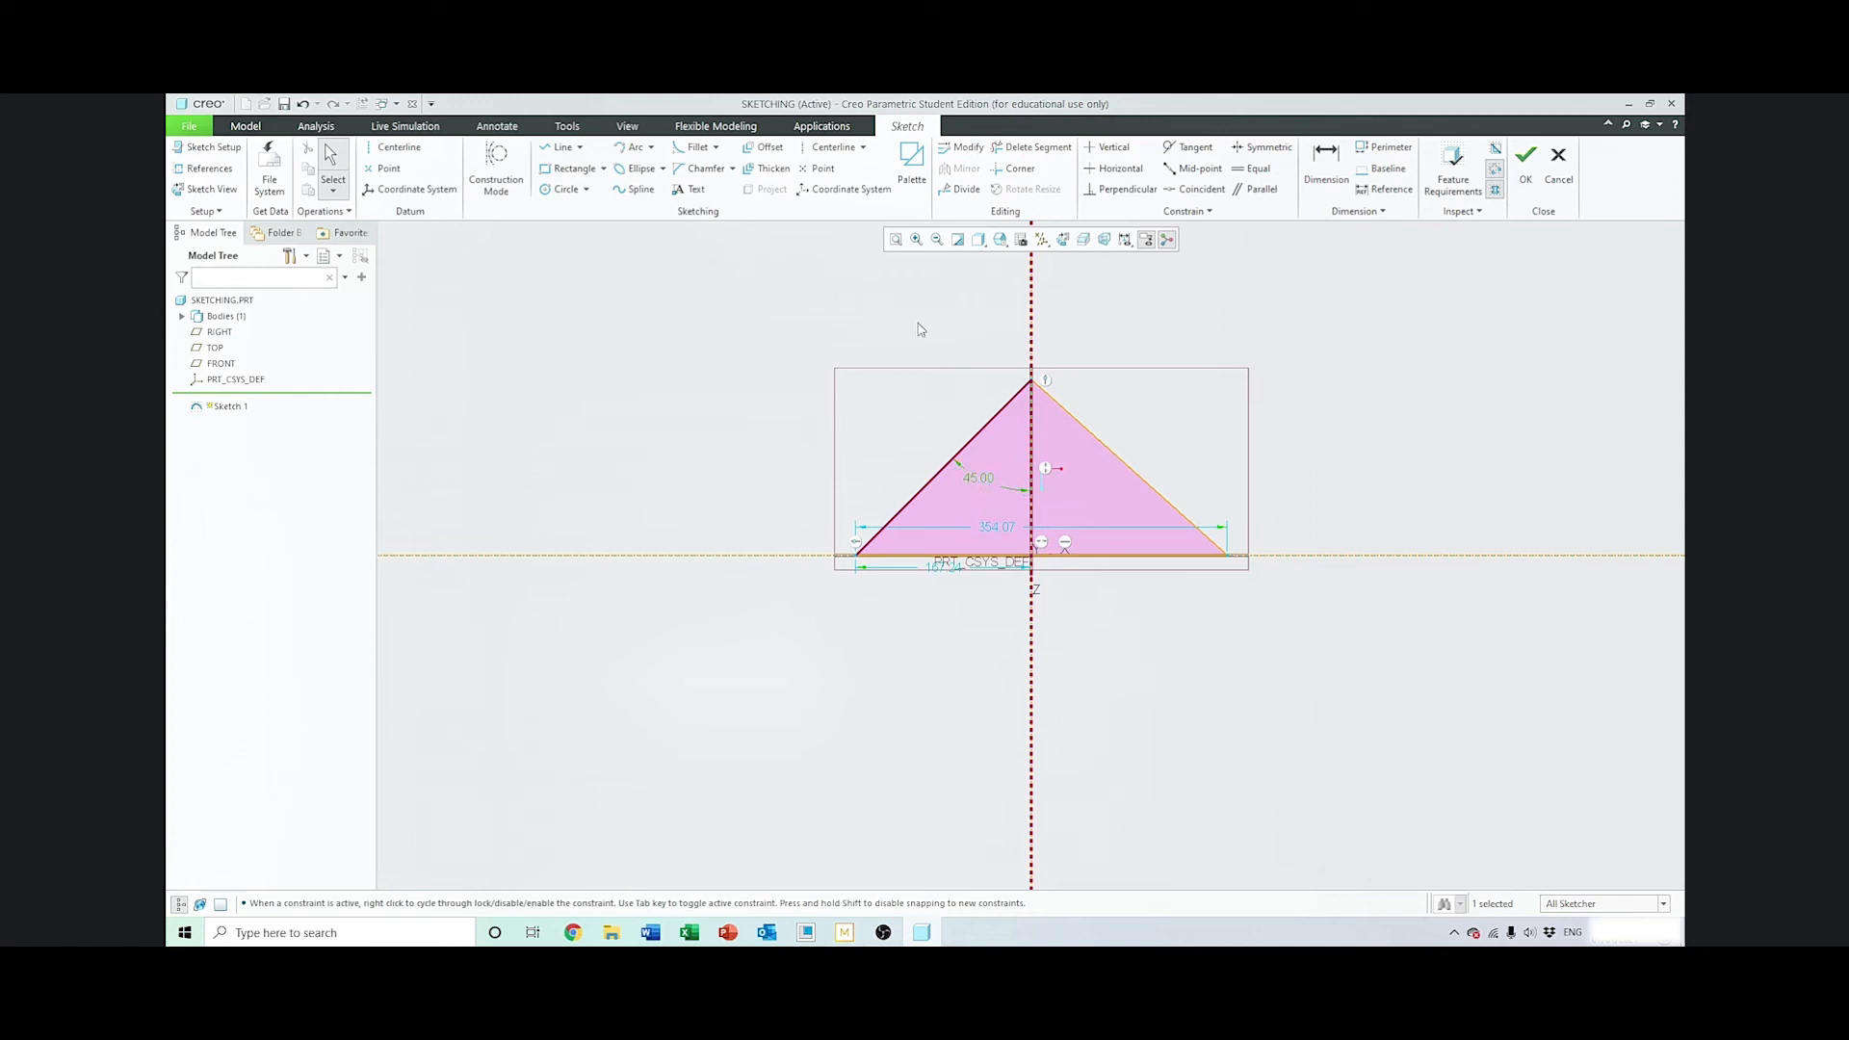
Undo the last angle change and trim away the triangle's right side with Delete Segment
key("ctrl+z")
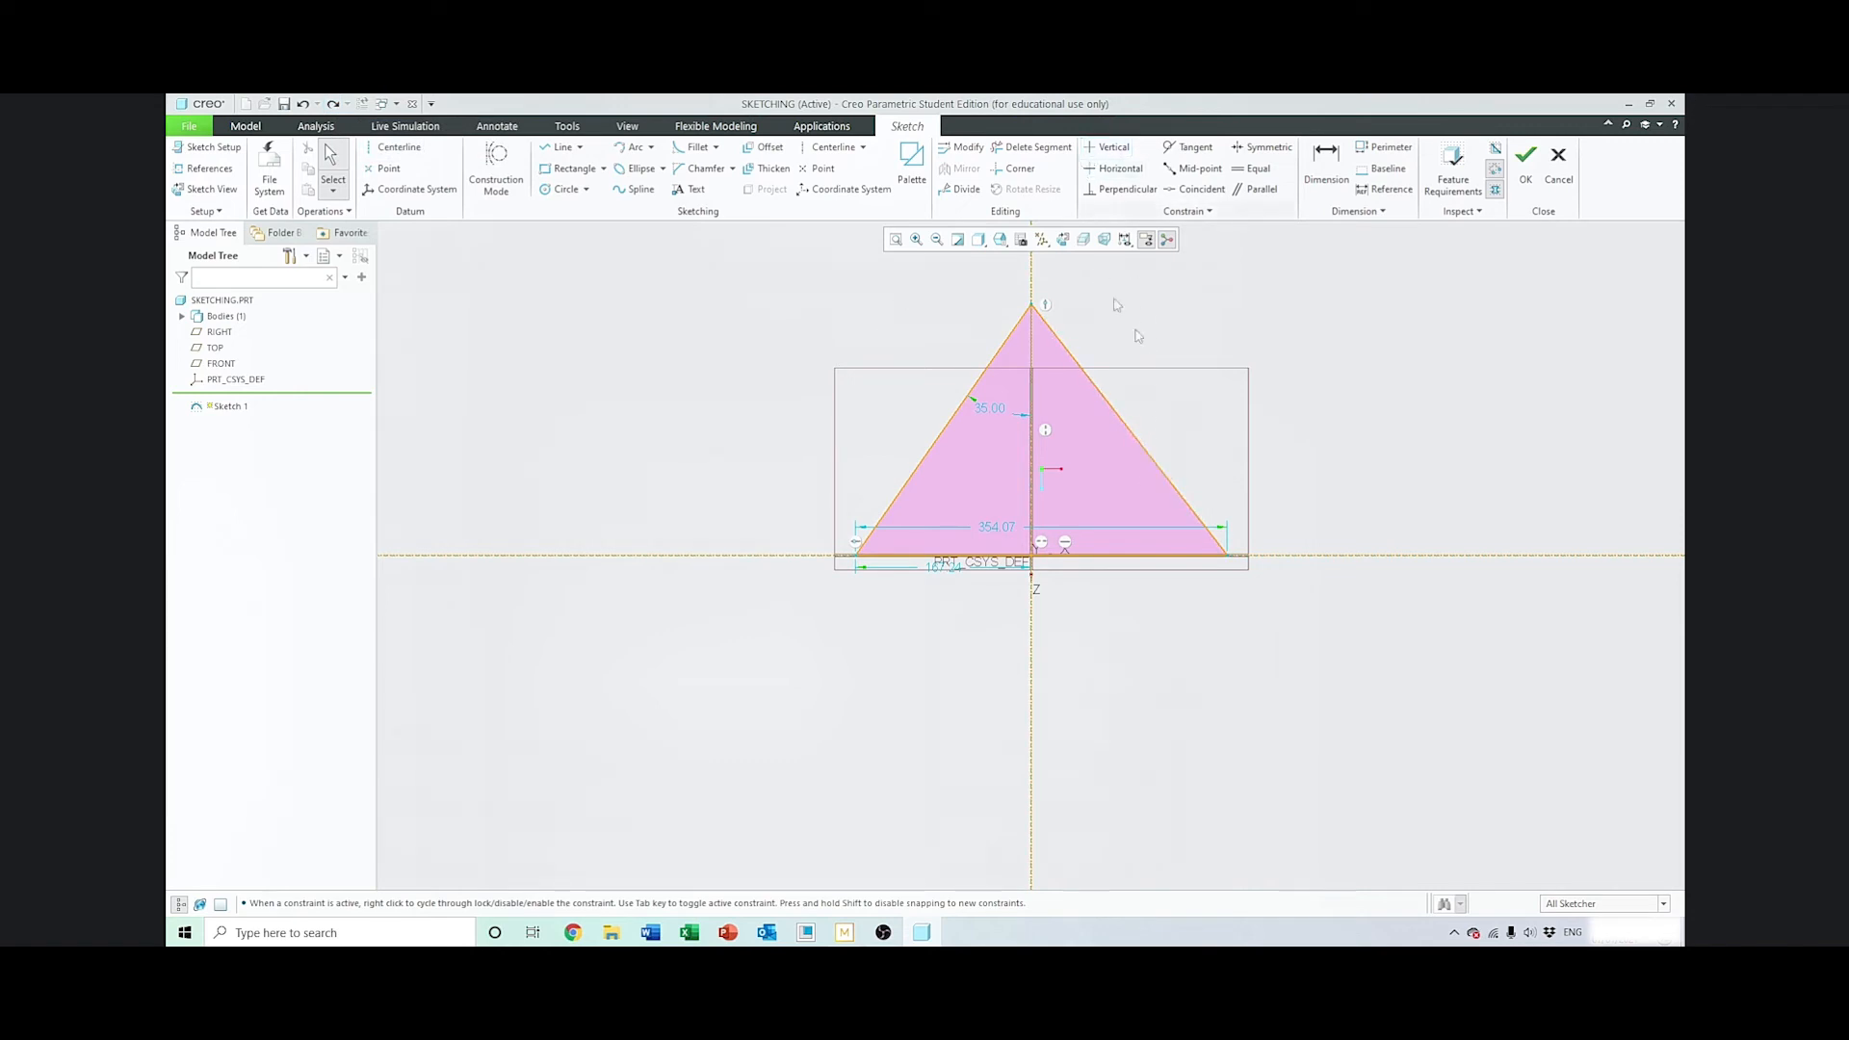
left_click(1033, 152)
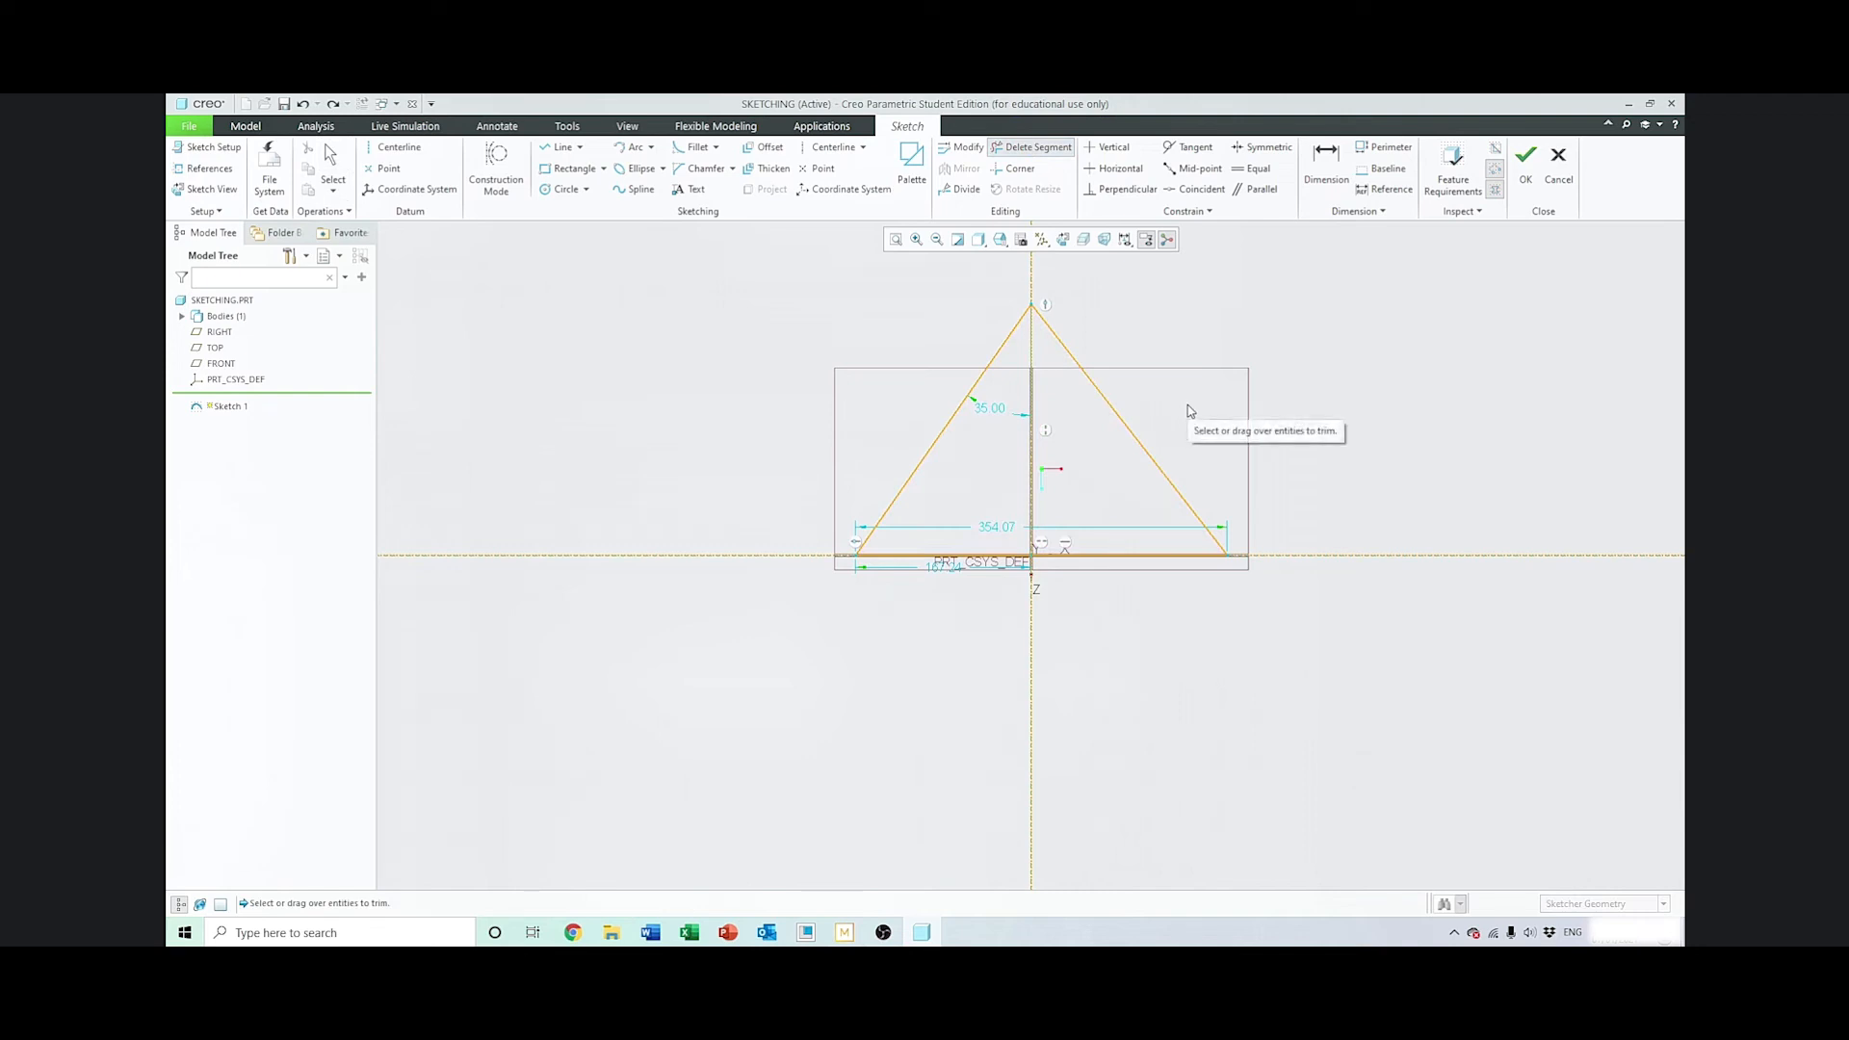
left_click_drag(1189, 409, 1116, 491)
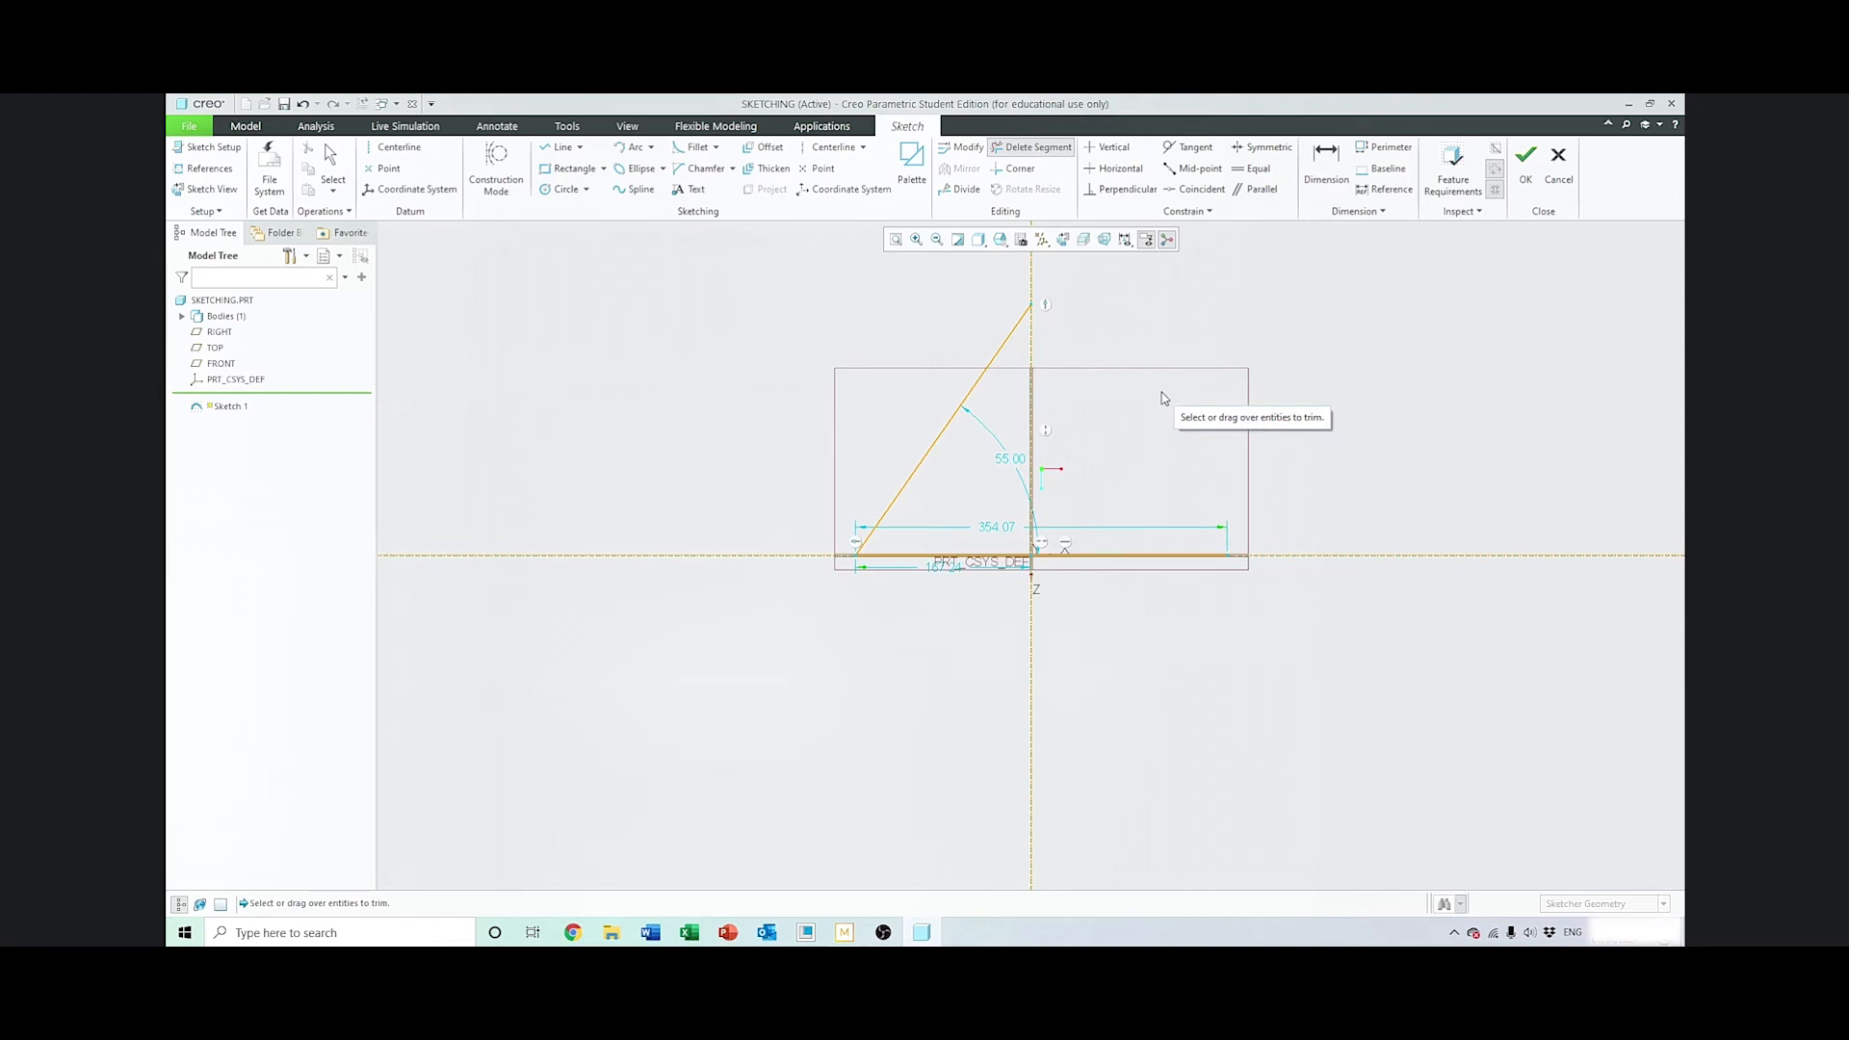
middle_click(1211, 459)
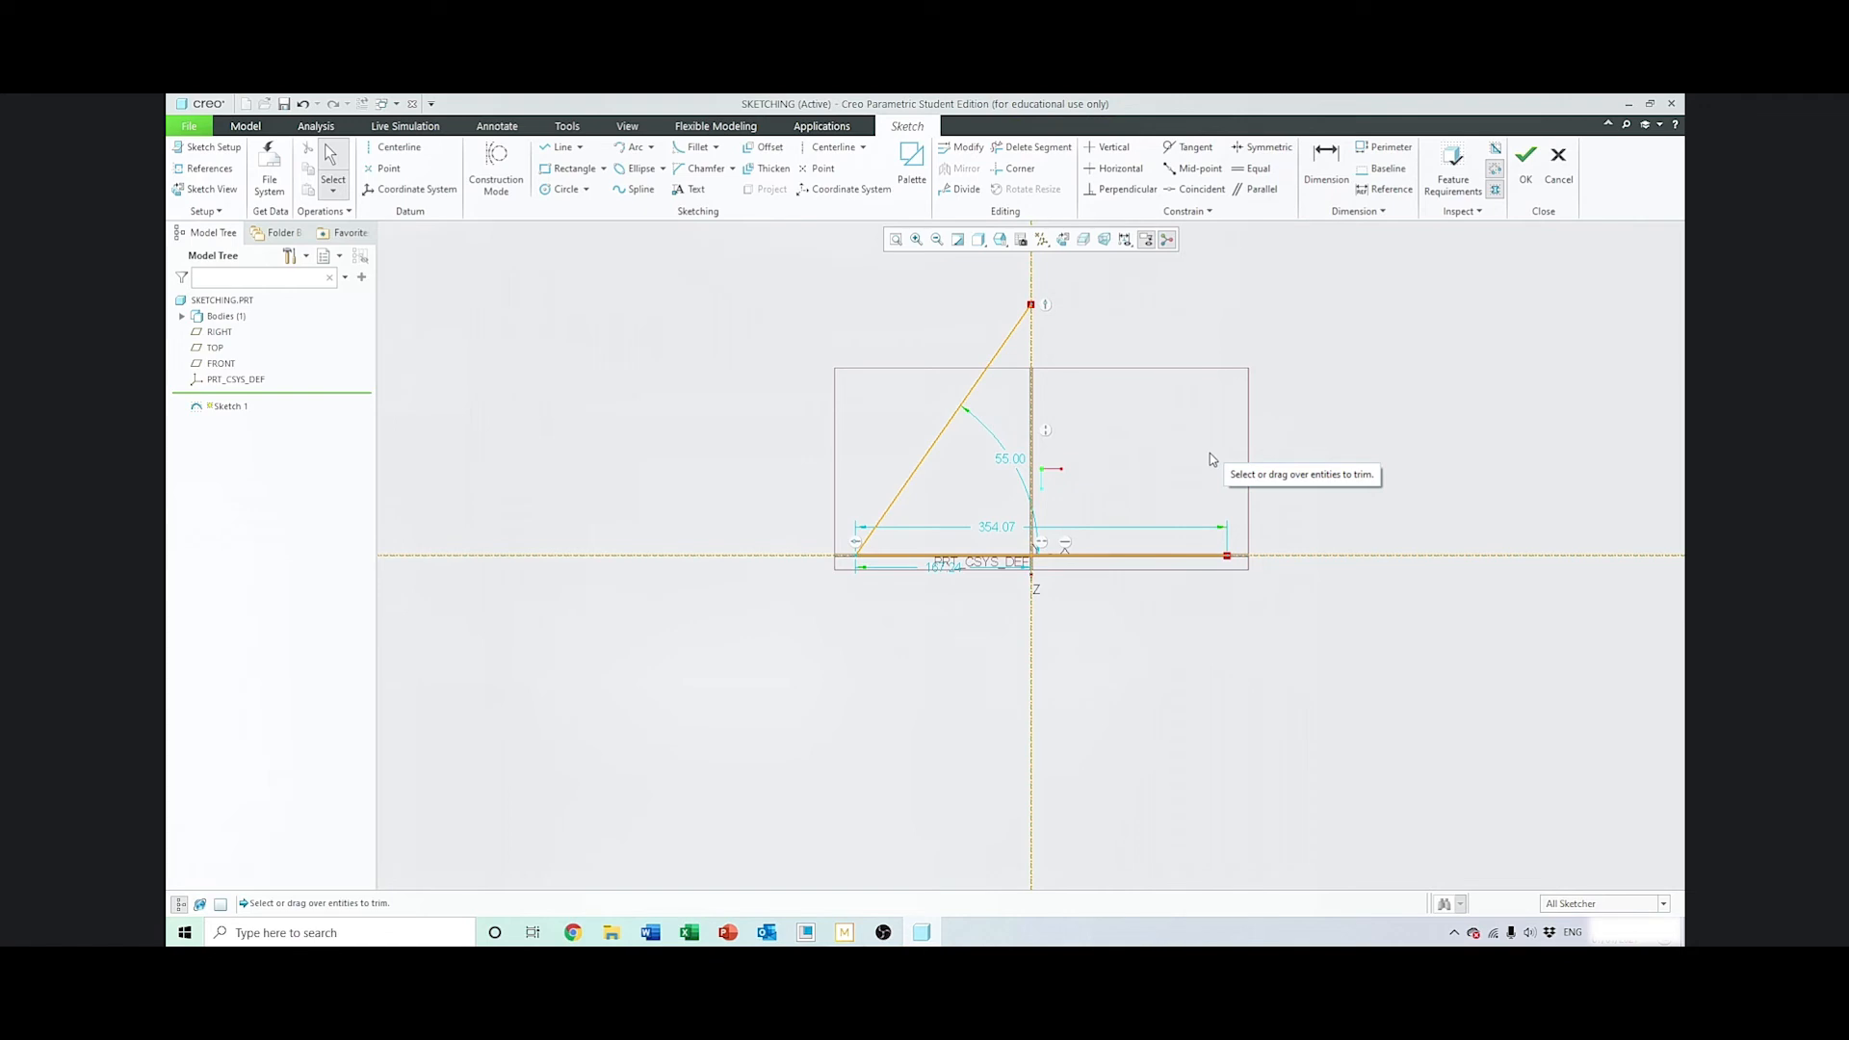
Undo the sketch edits until the whole triangle is removed and only the centerlines remain
key("ctrl+z")
key("ctrl+z")
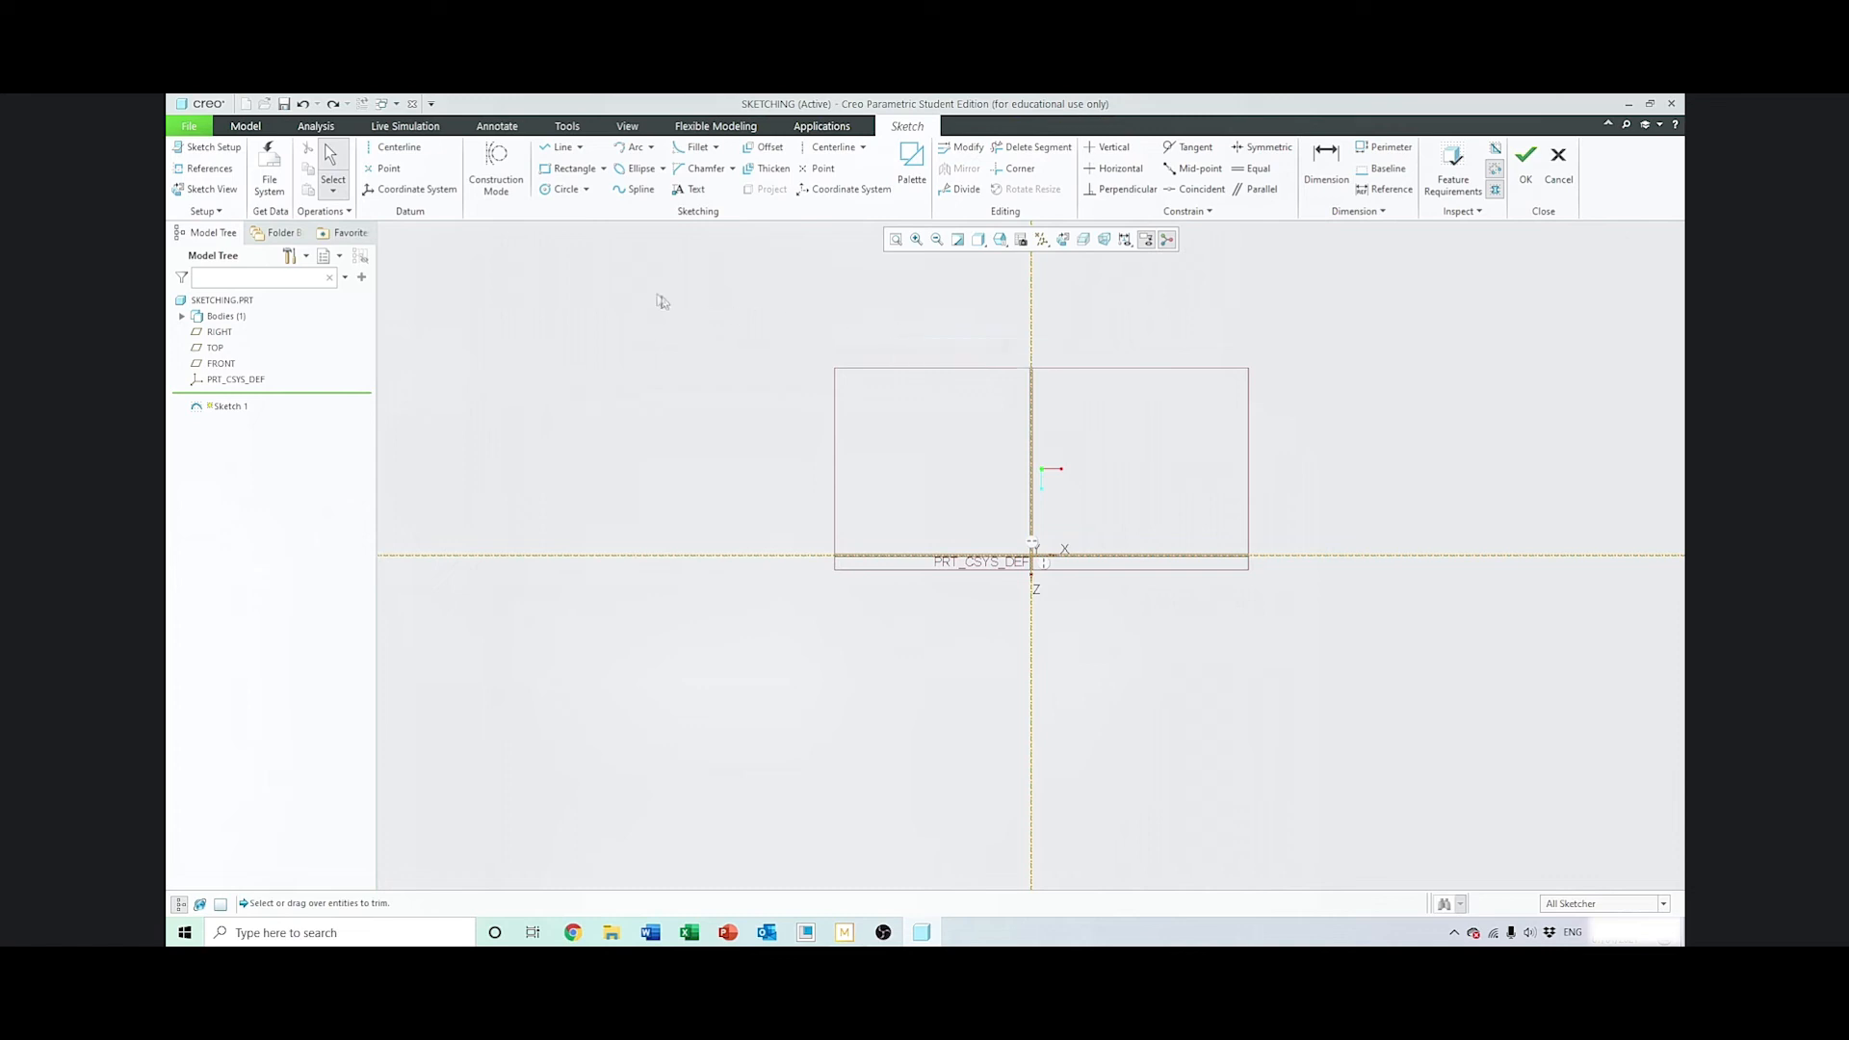
Sketch a corner rectangle about 570 wide and 161 high across the vertical centerline, about 93 above the horizontal centerline
left_click(604, 171)
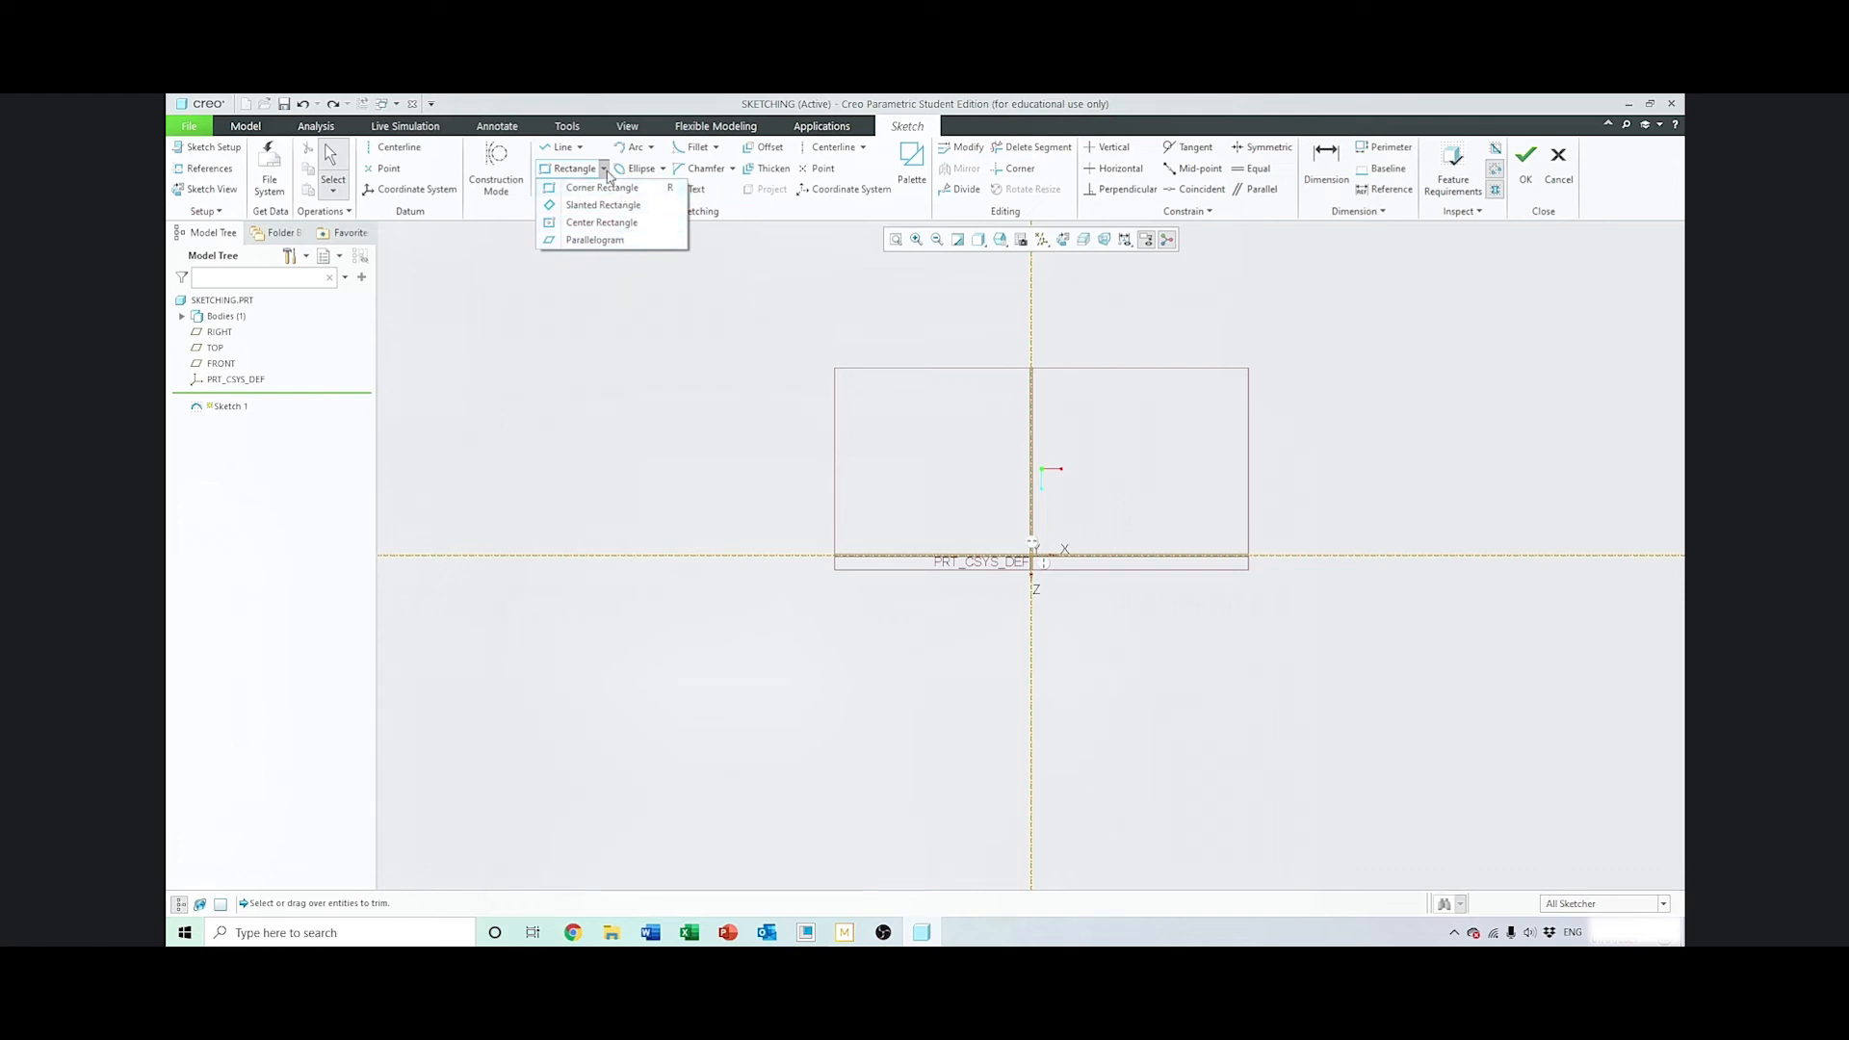
left_click(603, 188)
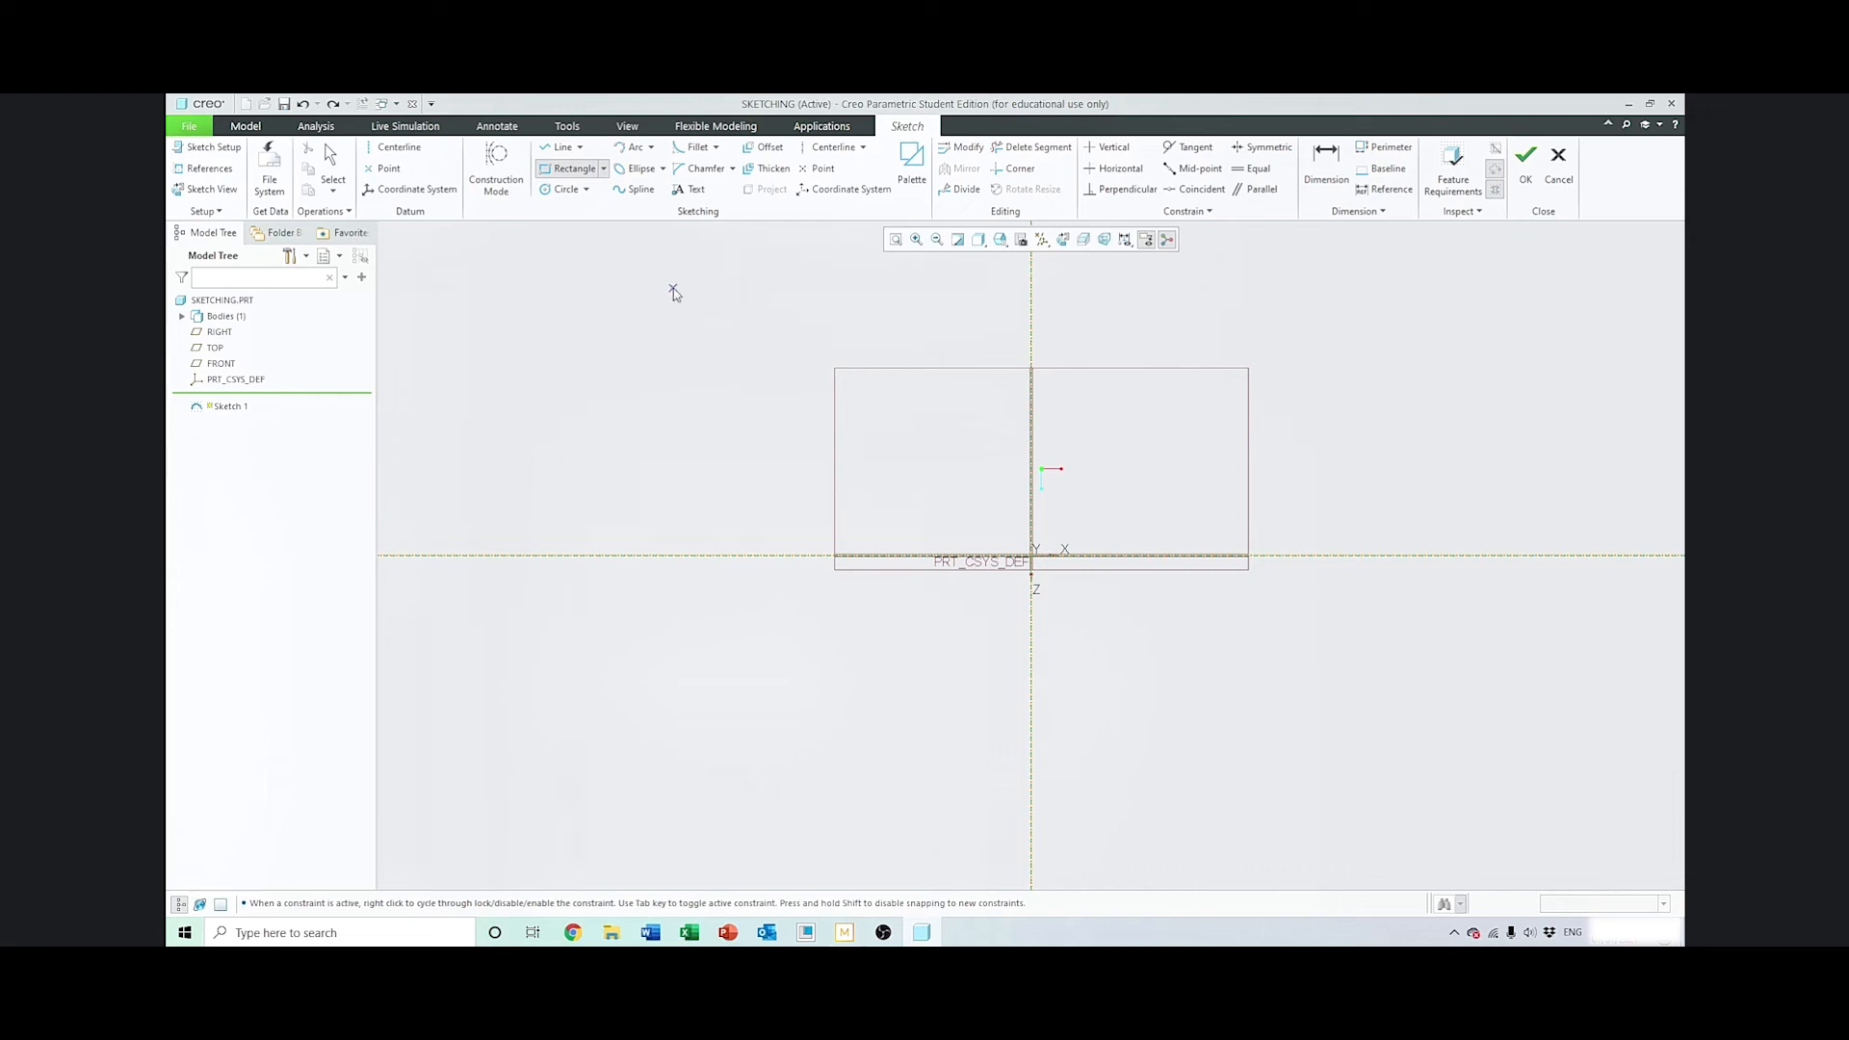
left_click(674, 287)
left_click(1272, 457)
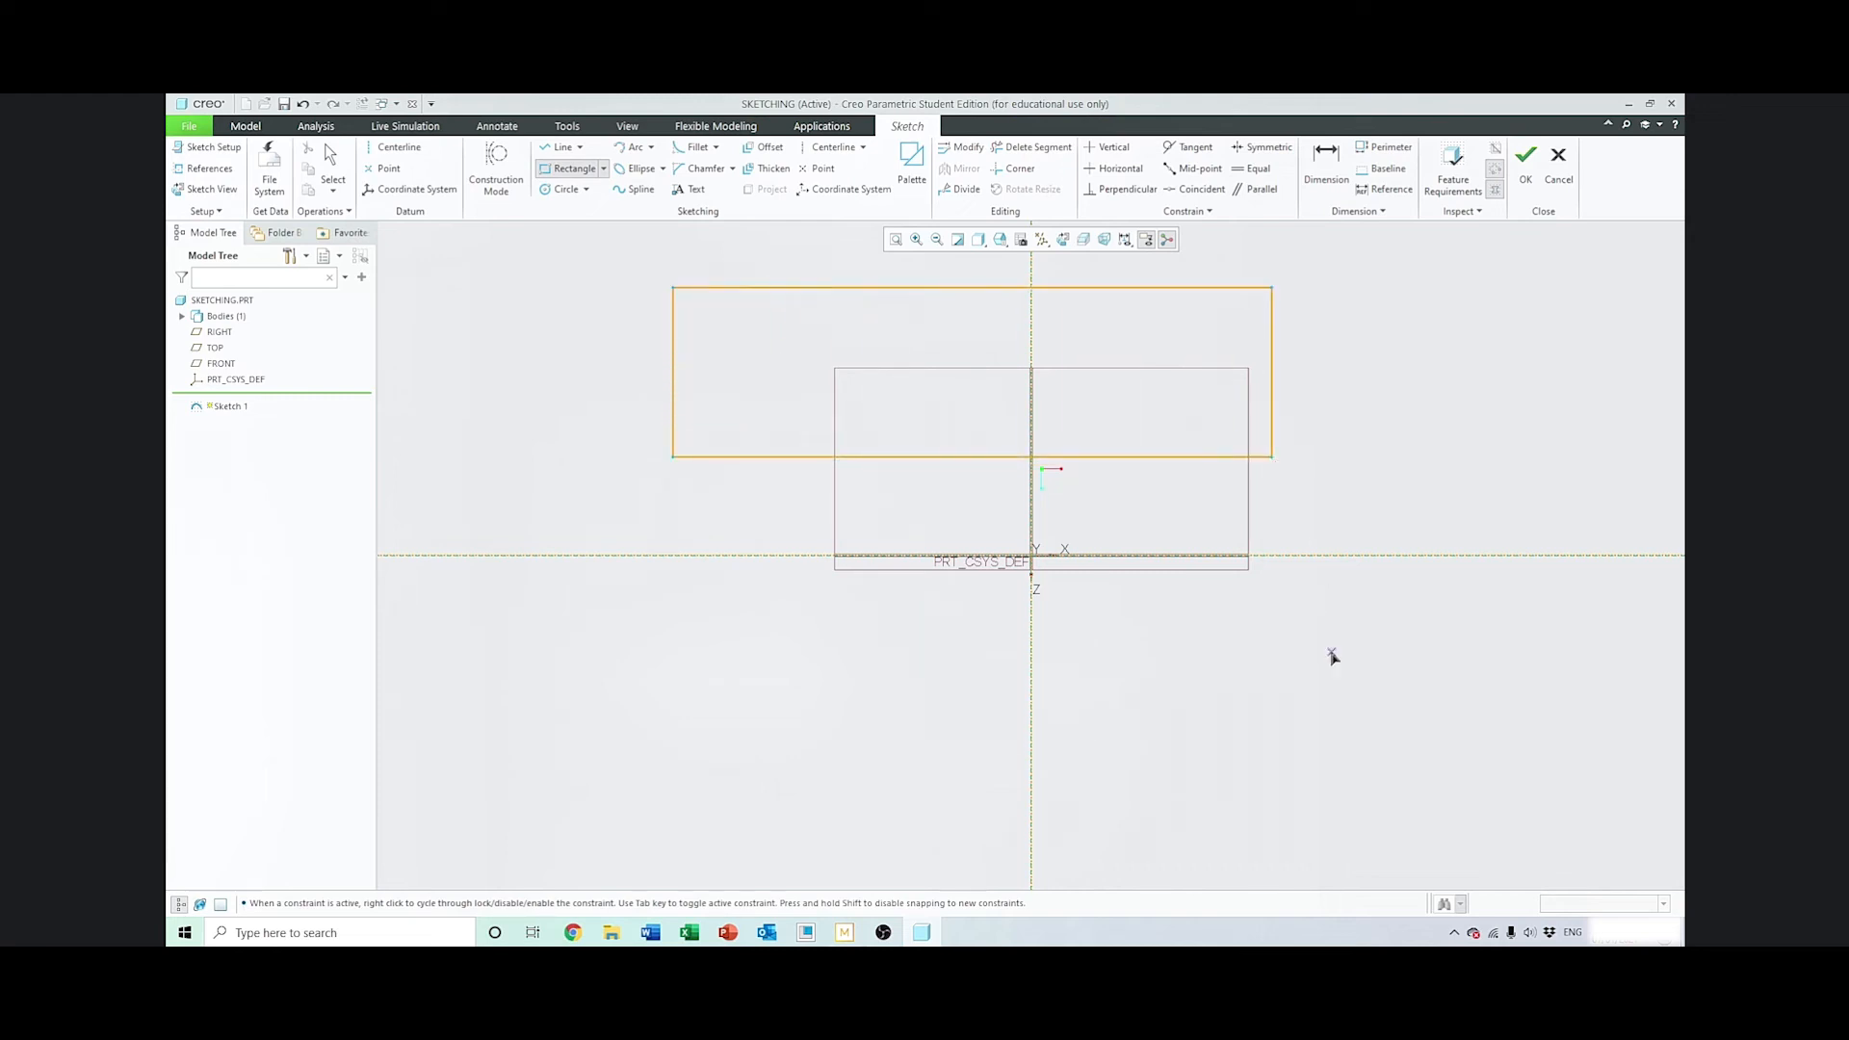
left_click(331, 162)
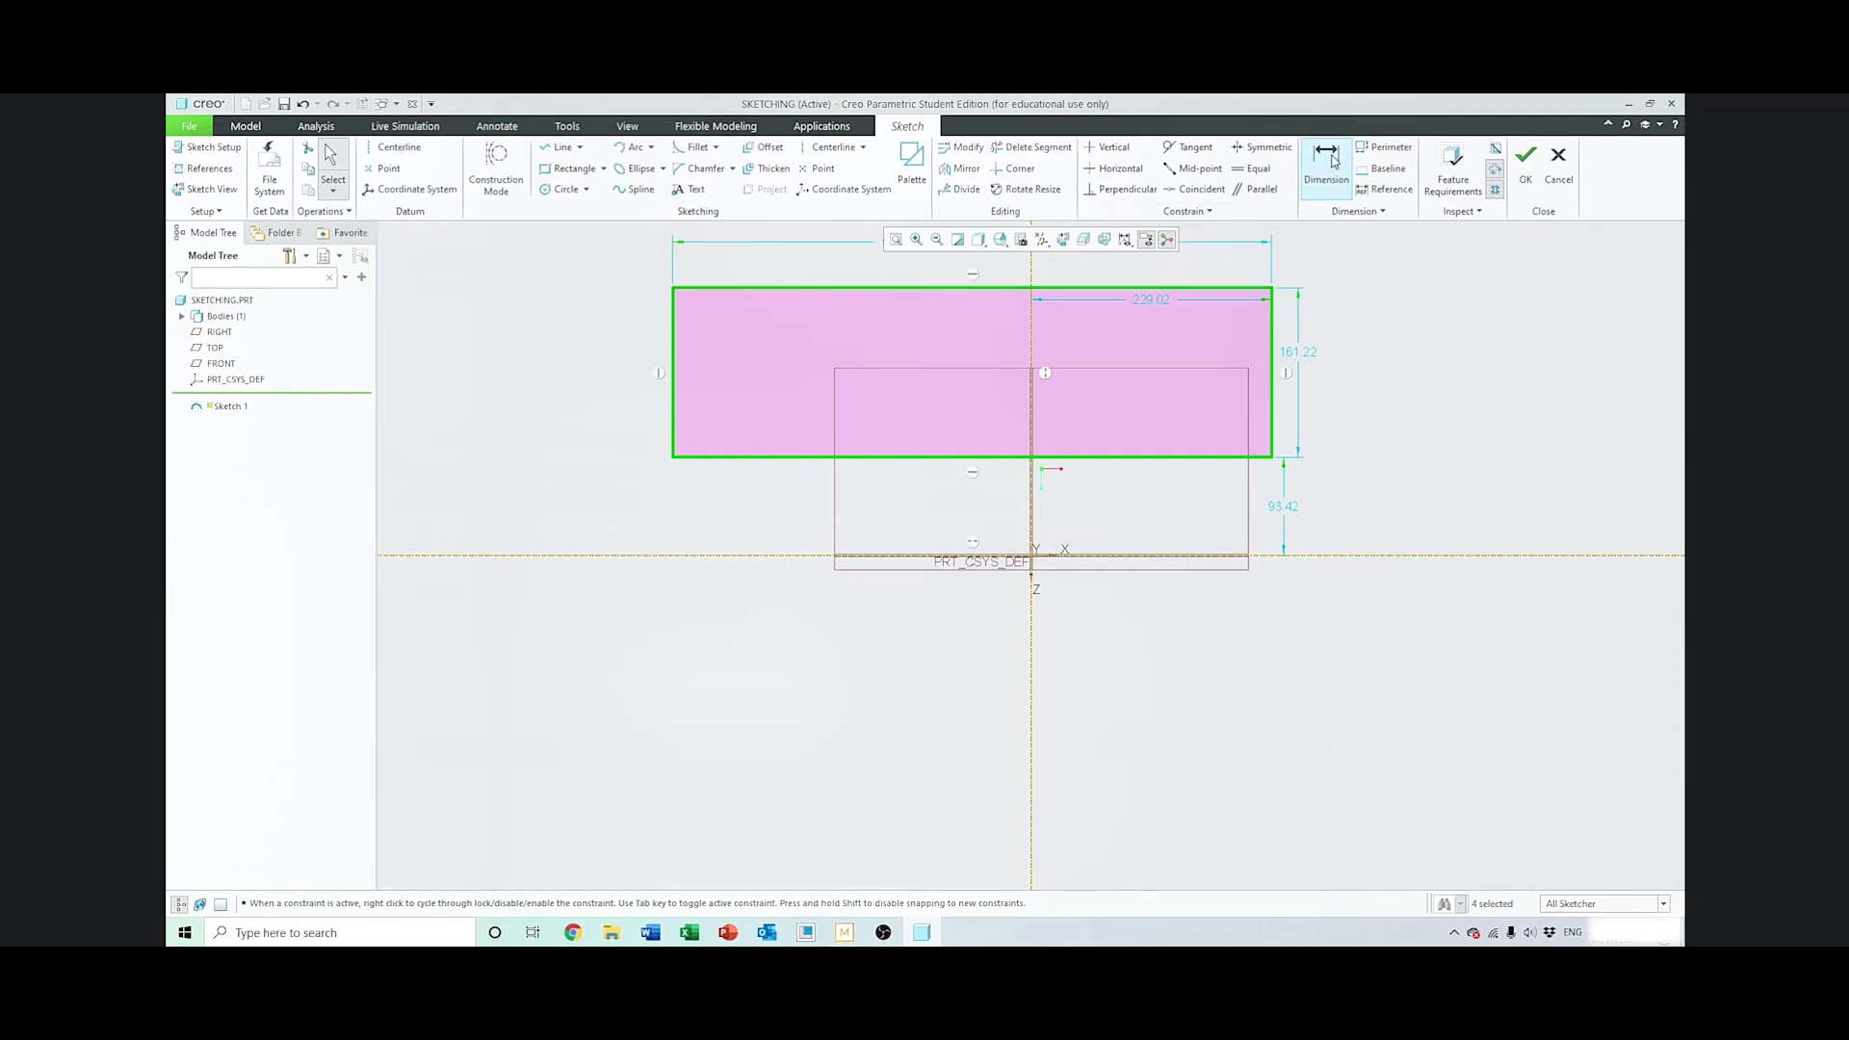
Dimension the distances from the vertical centerline to the rectangle's left and right edges, placing both dimensions below the rectangle
left_click(1330, 161)
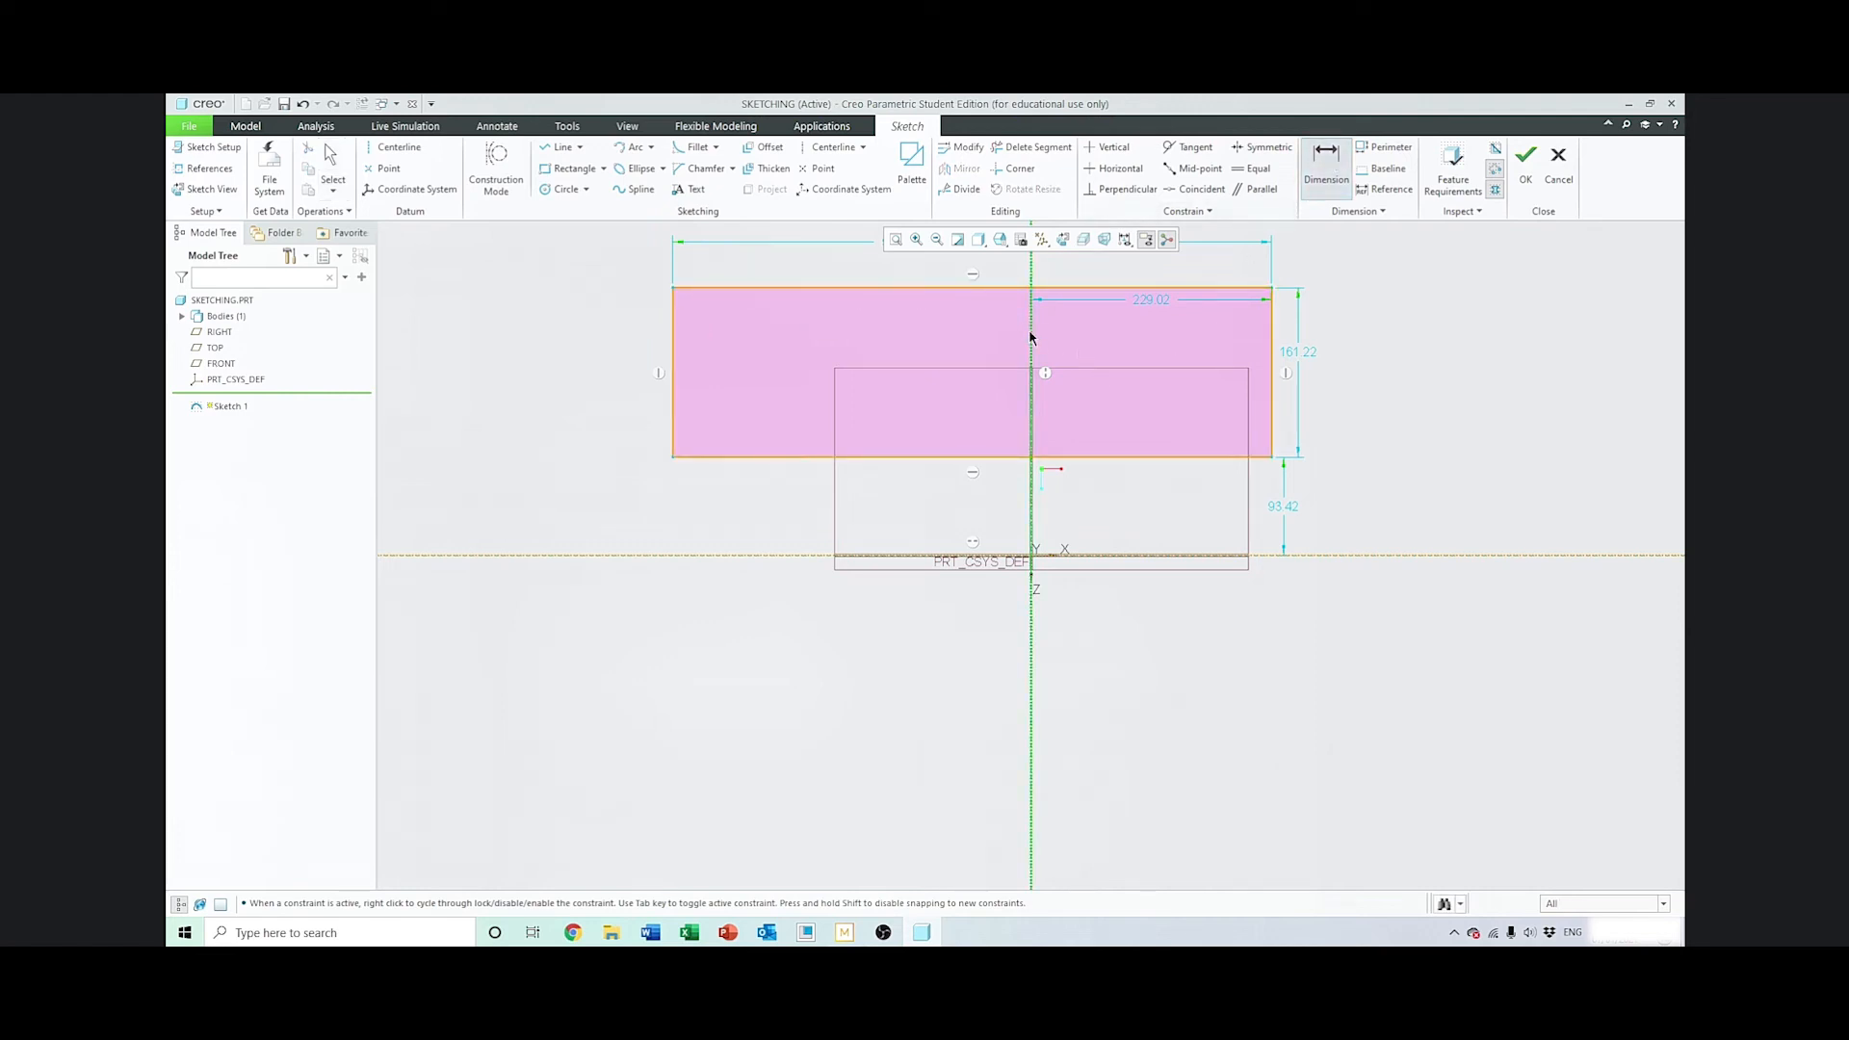
left_click(673, 331)
middle_click(772, 517)
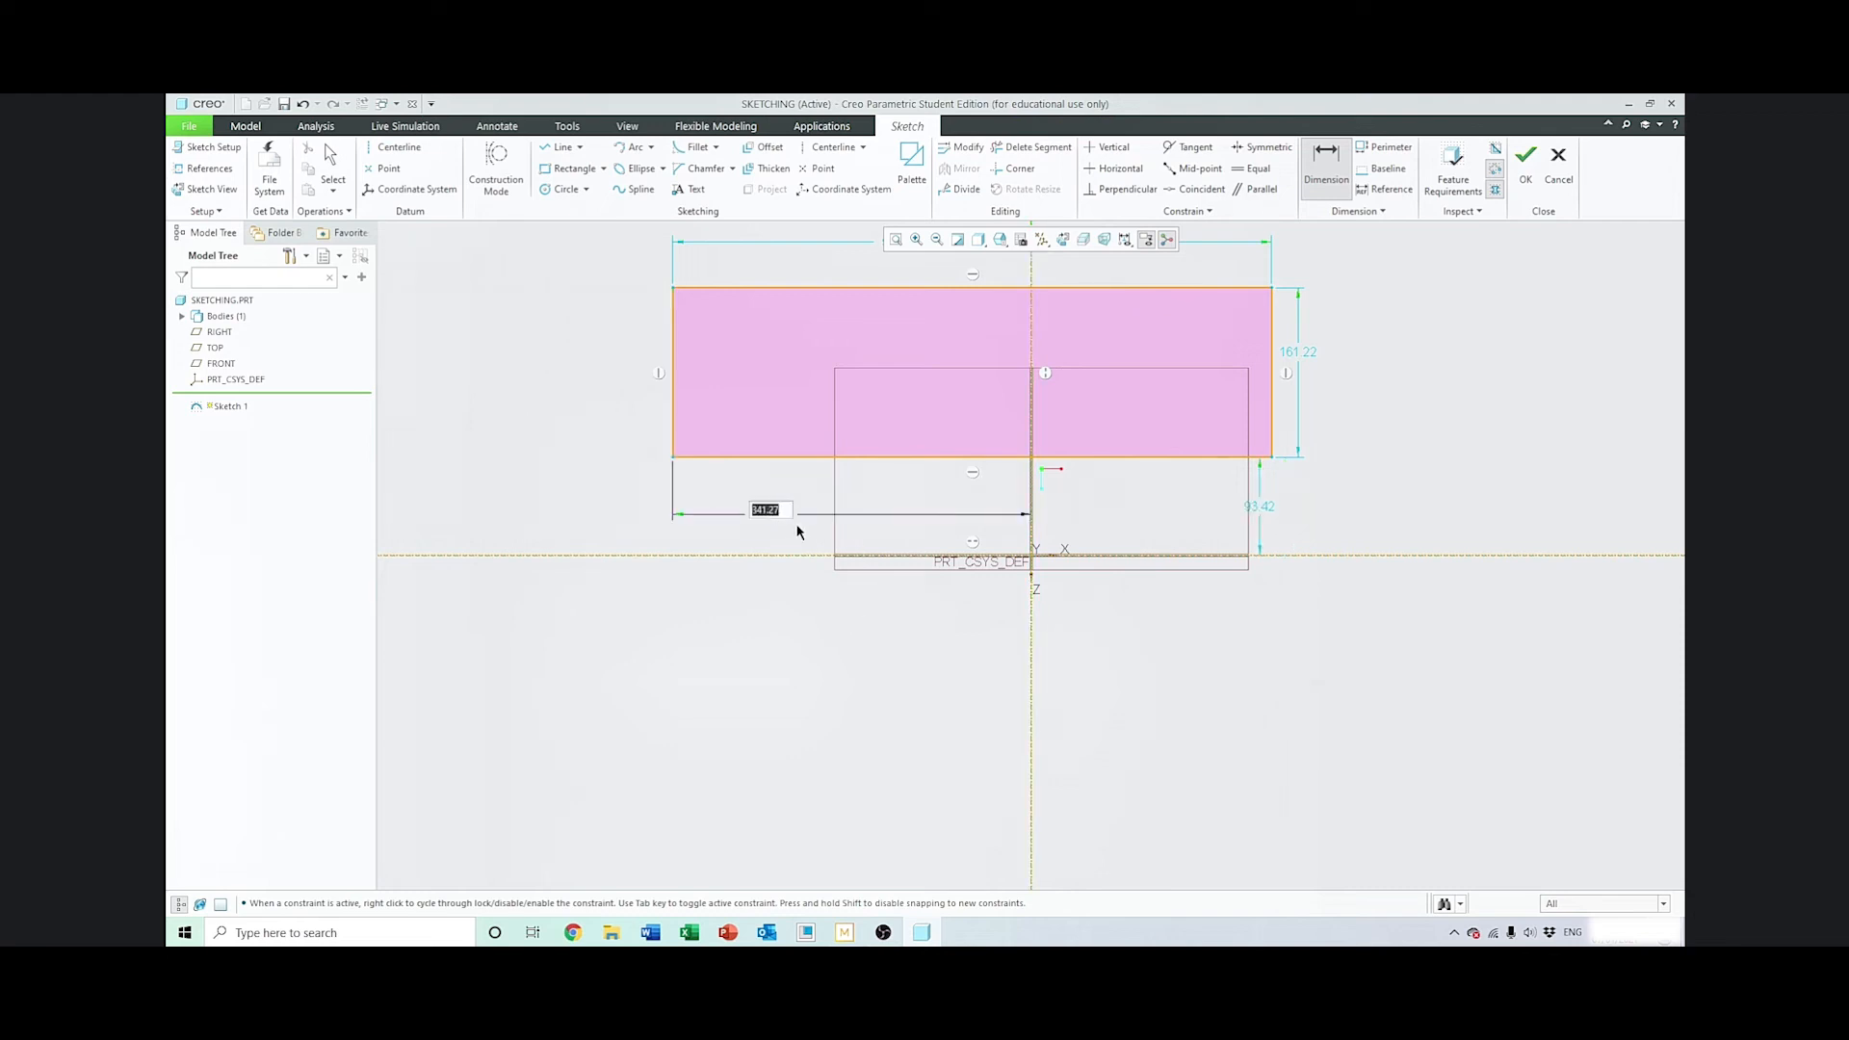
key("Return")
left_click(1033, 331)
left_click(1269, 337)
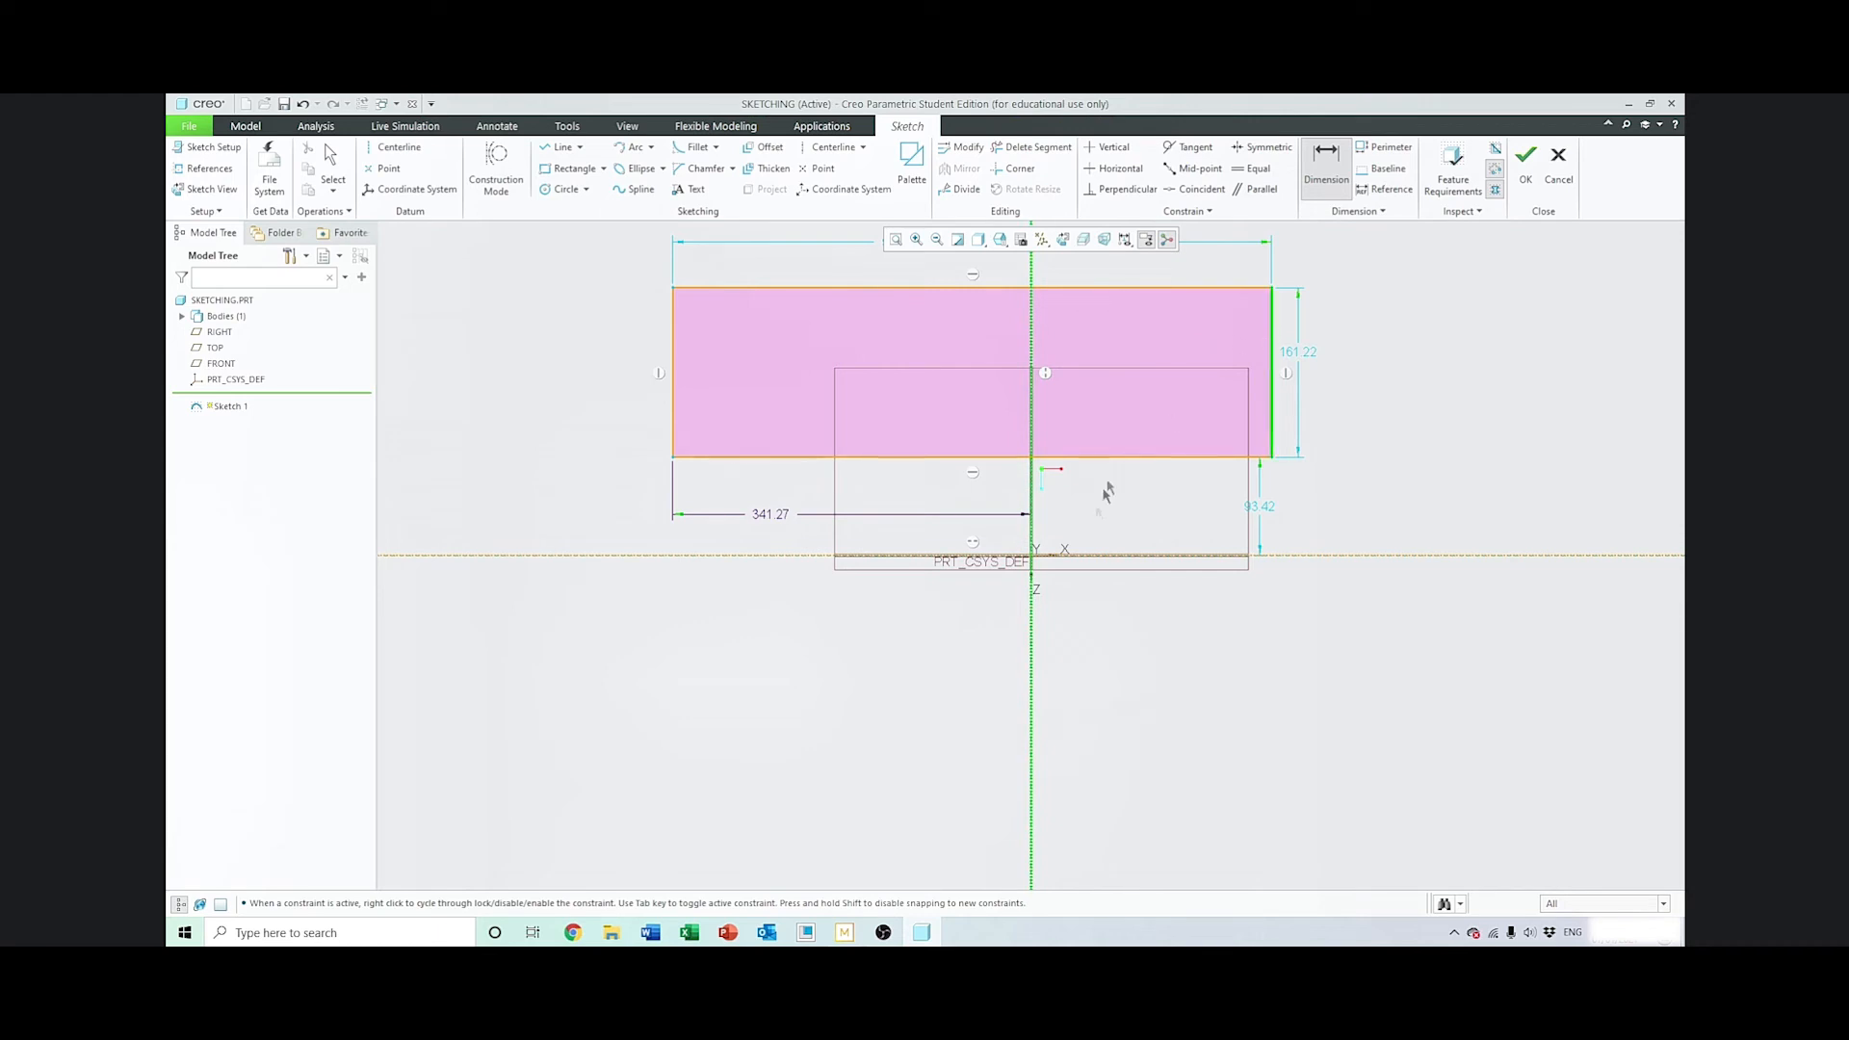
middle_click(1146, 518)
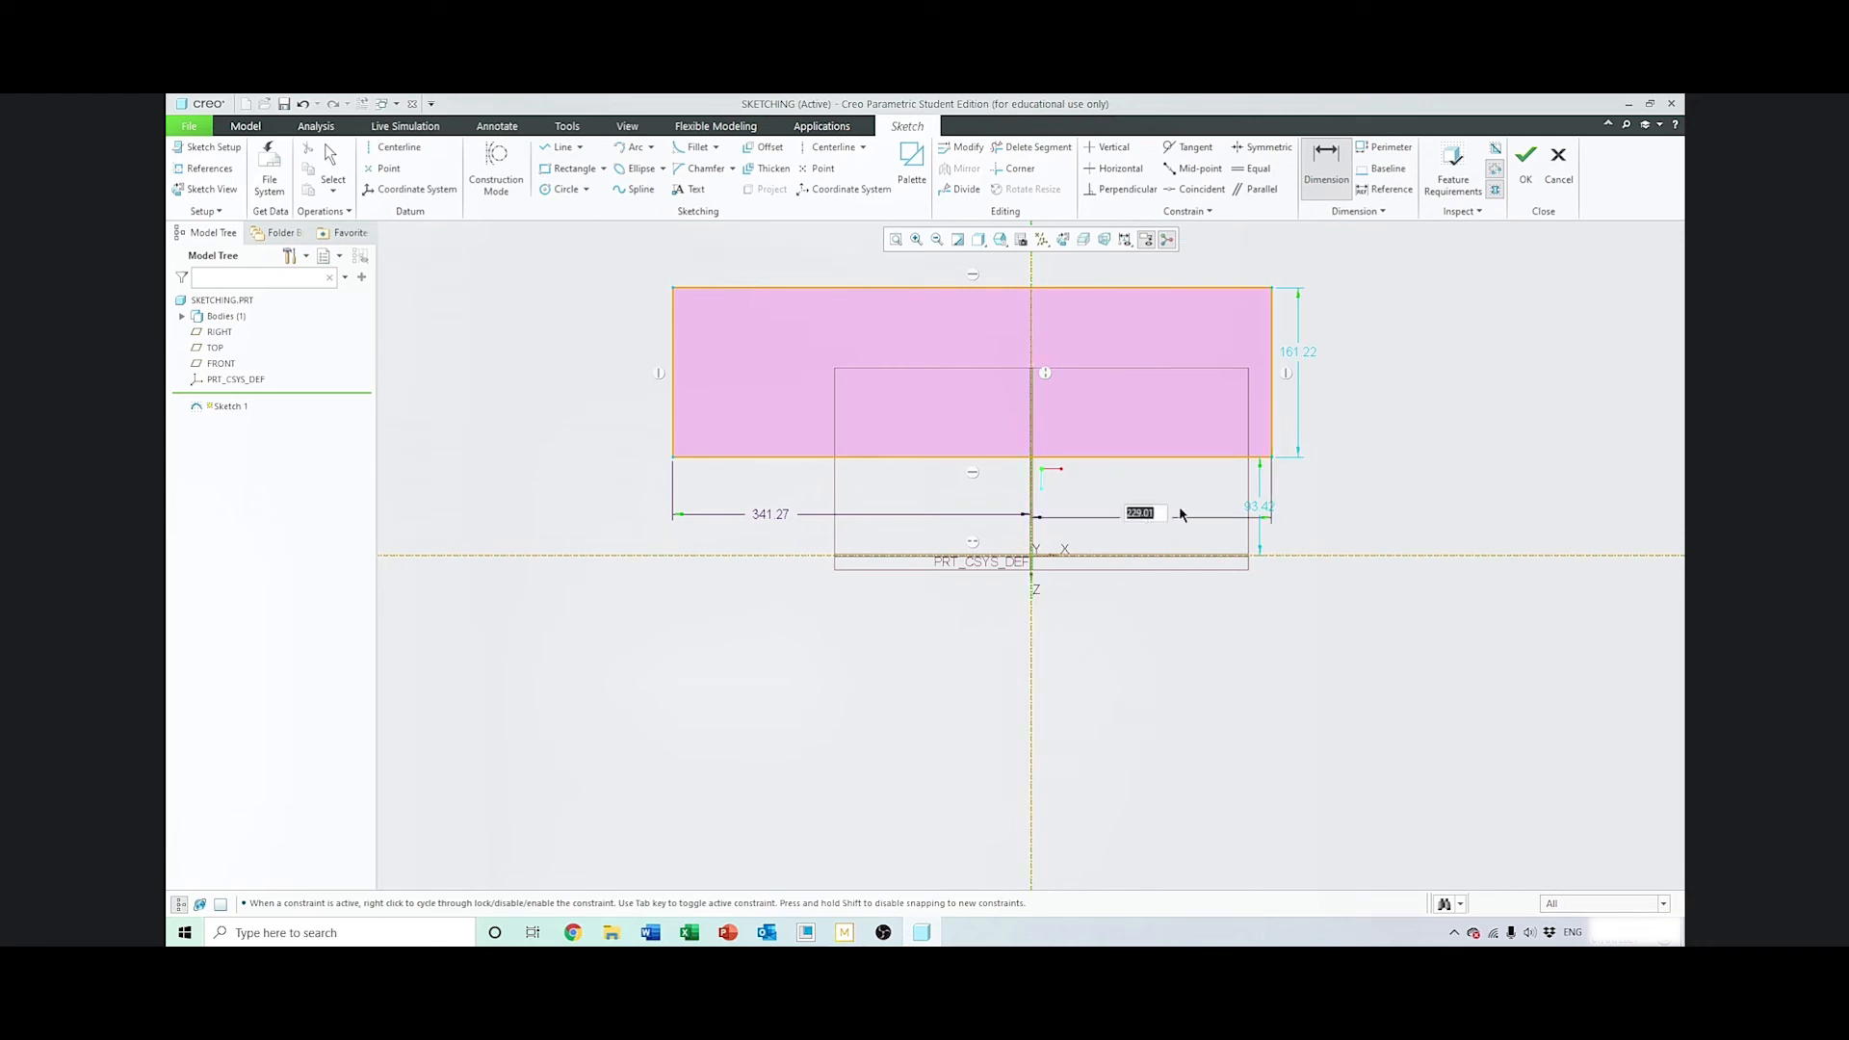
middle_click(1185, 639)
Apply an Equal constraint to the two horizontal dimensions on either side of the vertical centerline
left_click(1249, 170)
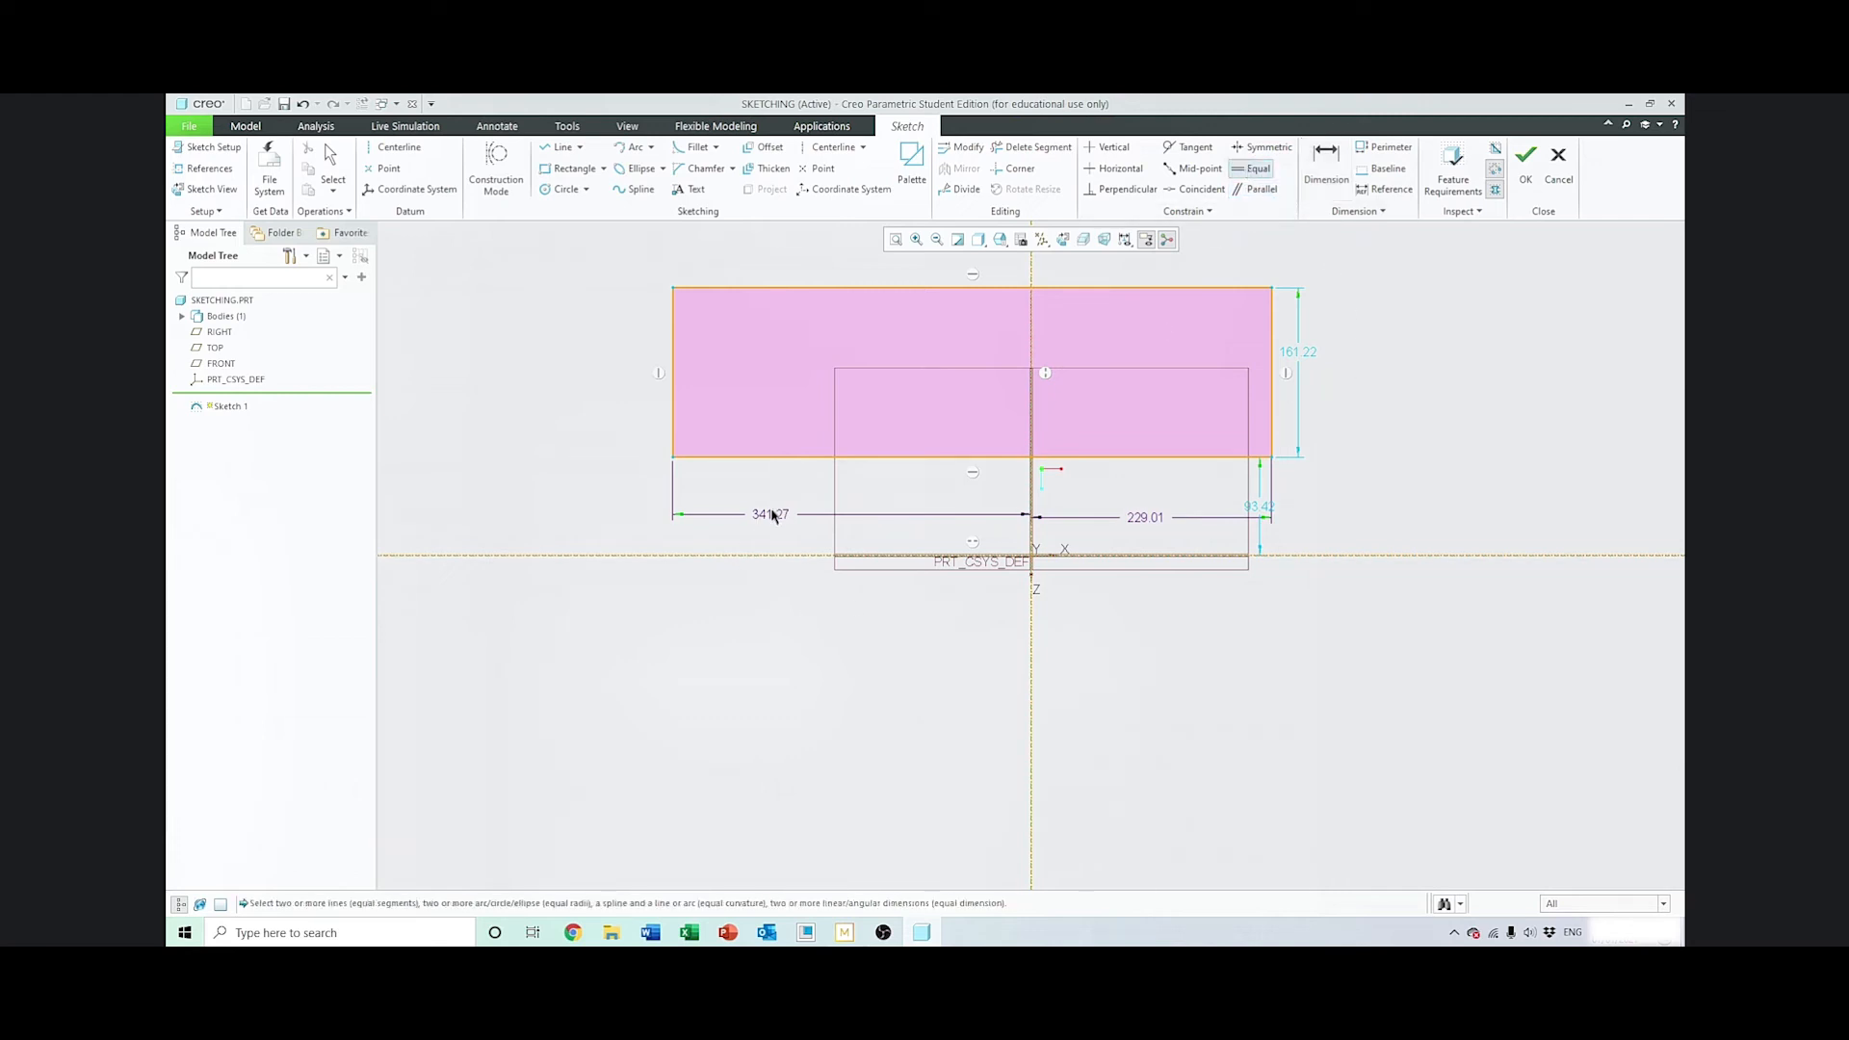
left_click(770, 514)
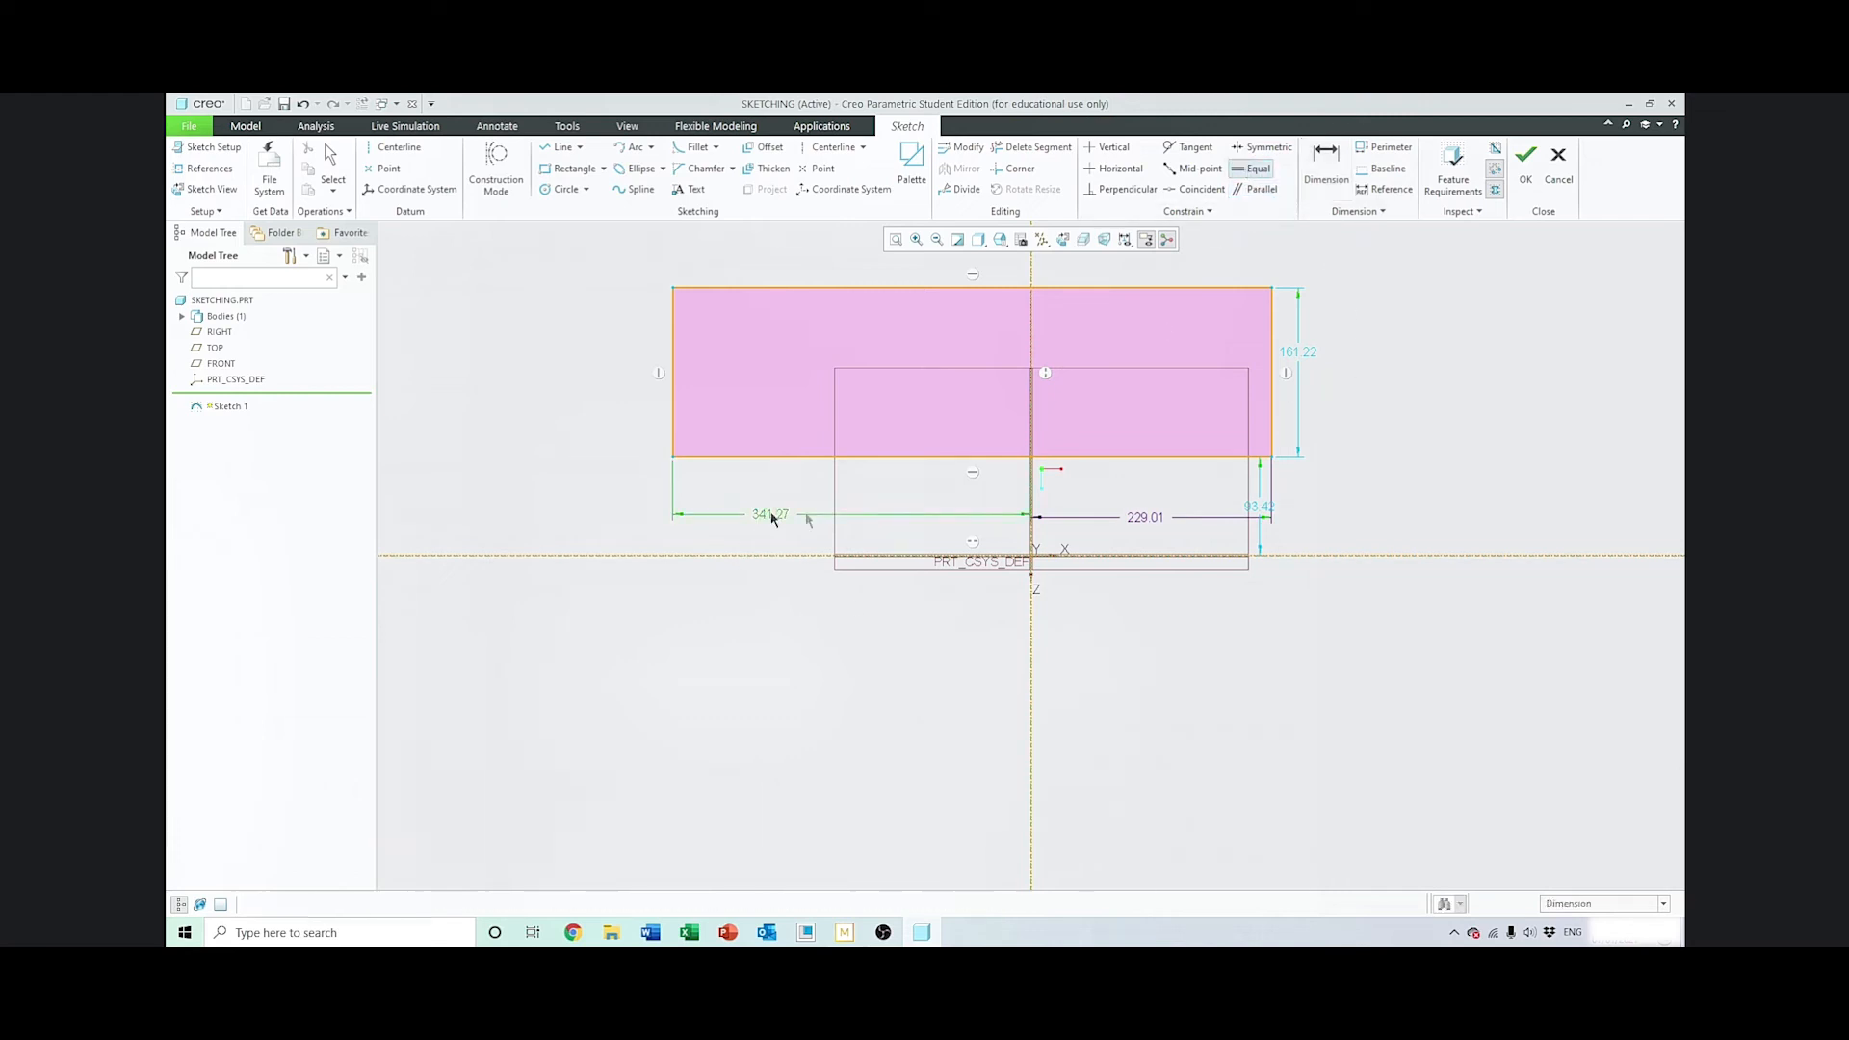
left_click(1148, 516)
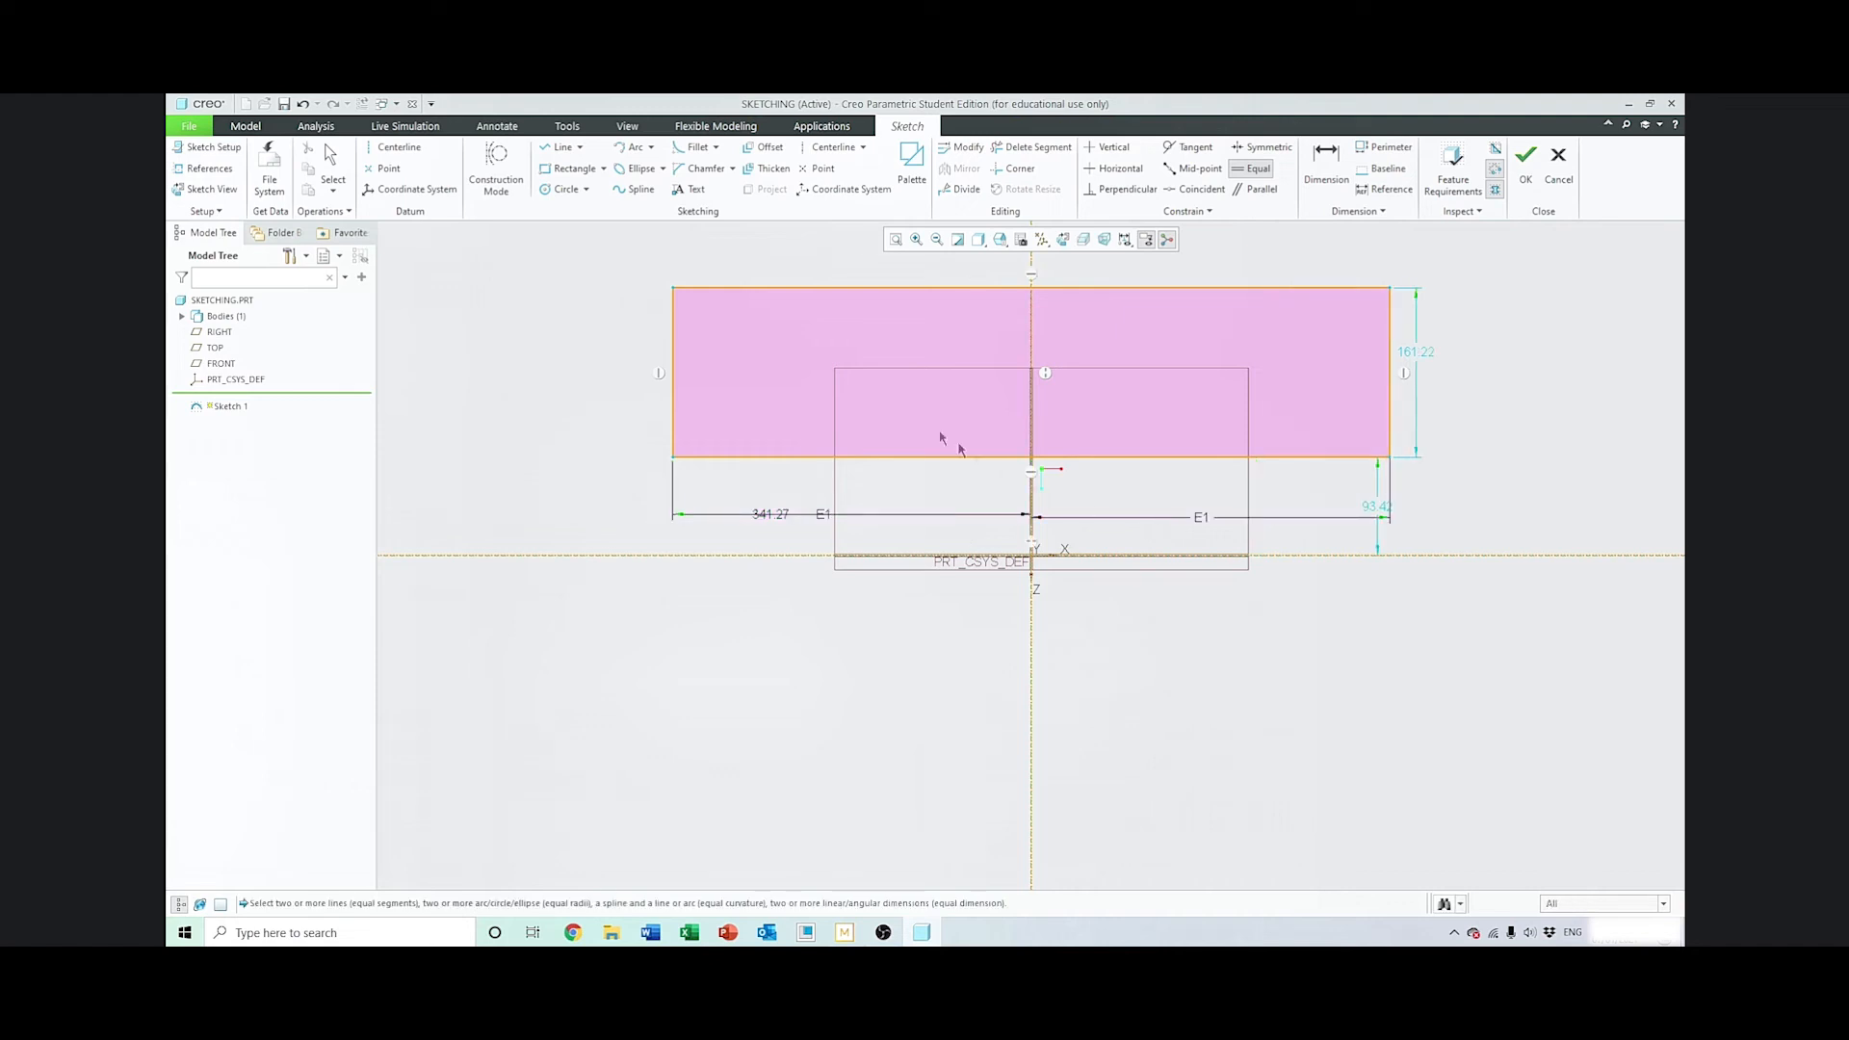
key("Escape")
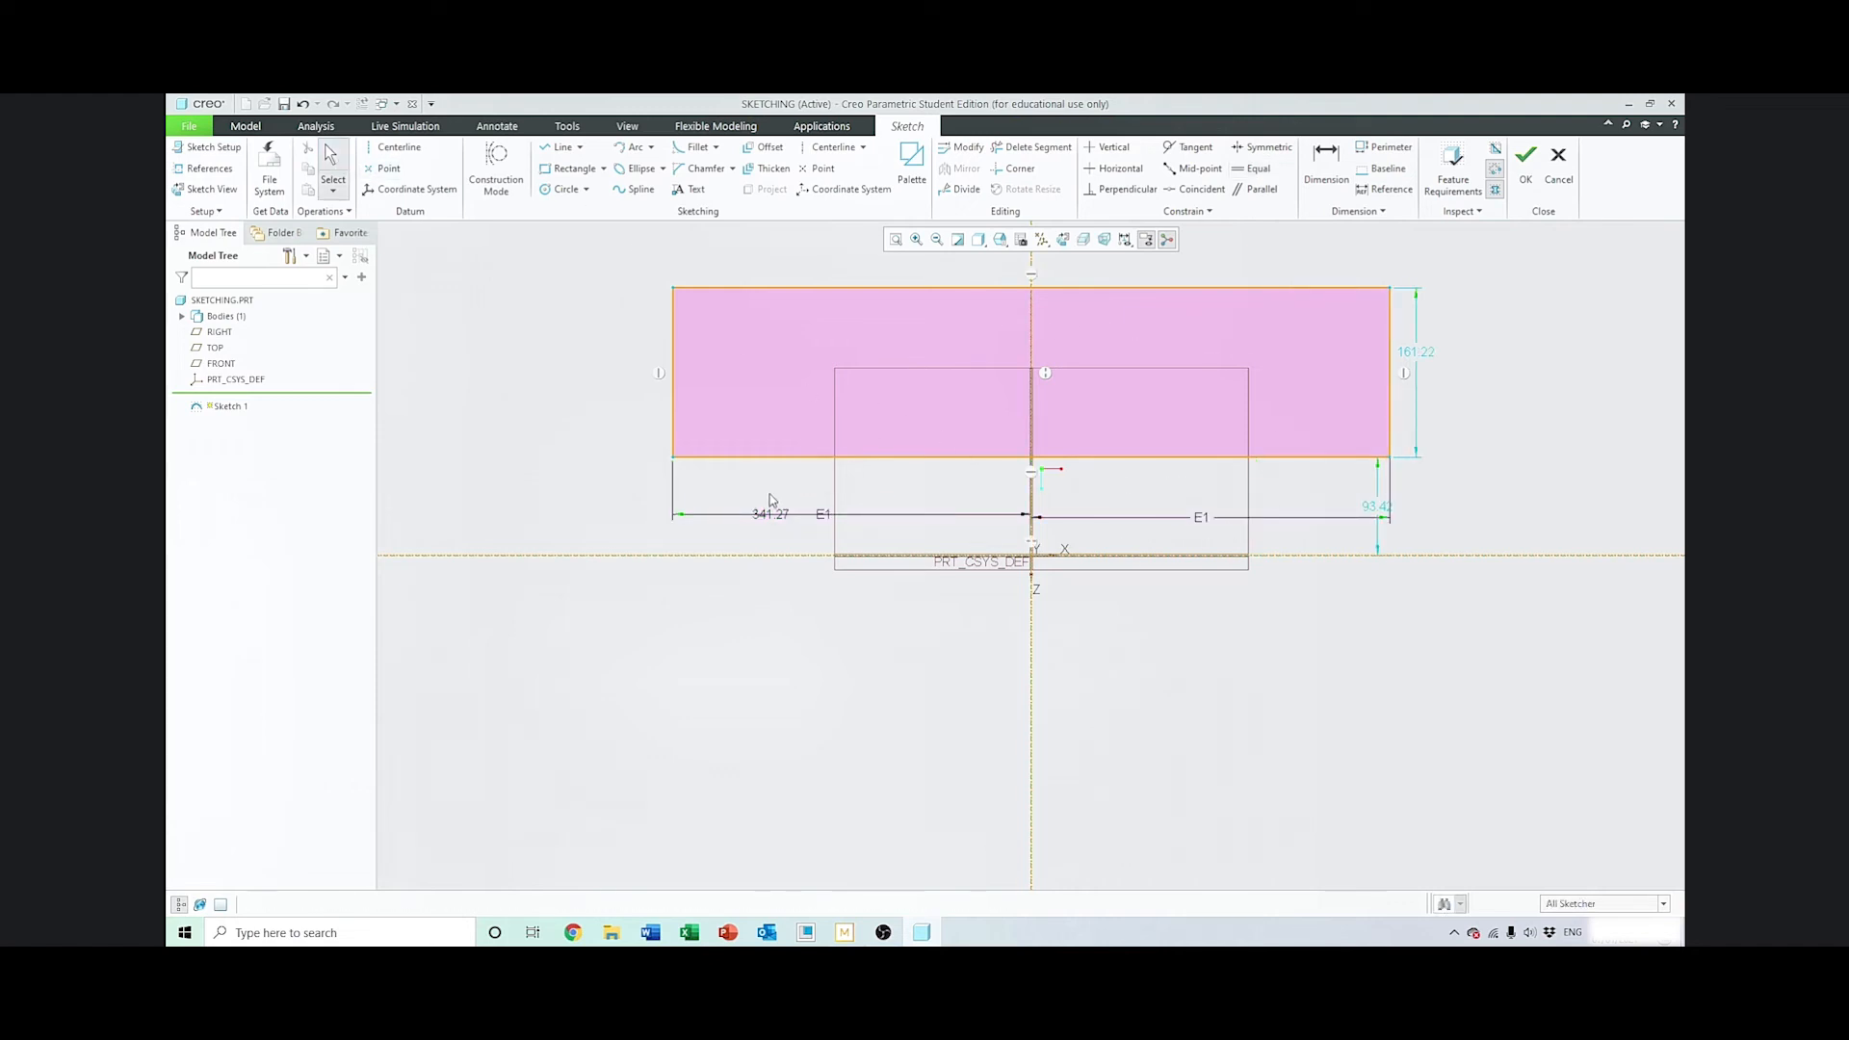
Set the distance from the rectangle's left edge to the vertical centerline to 200
double_click(767, 512)
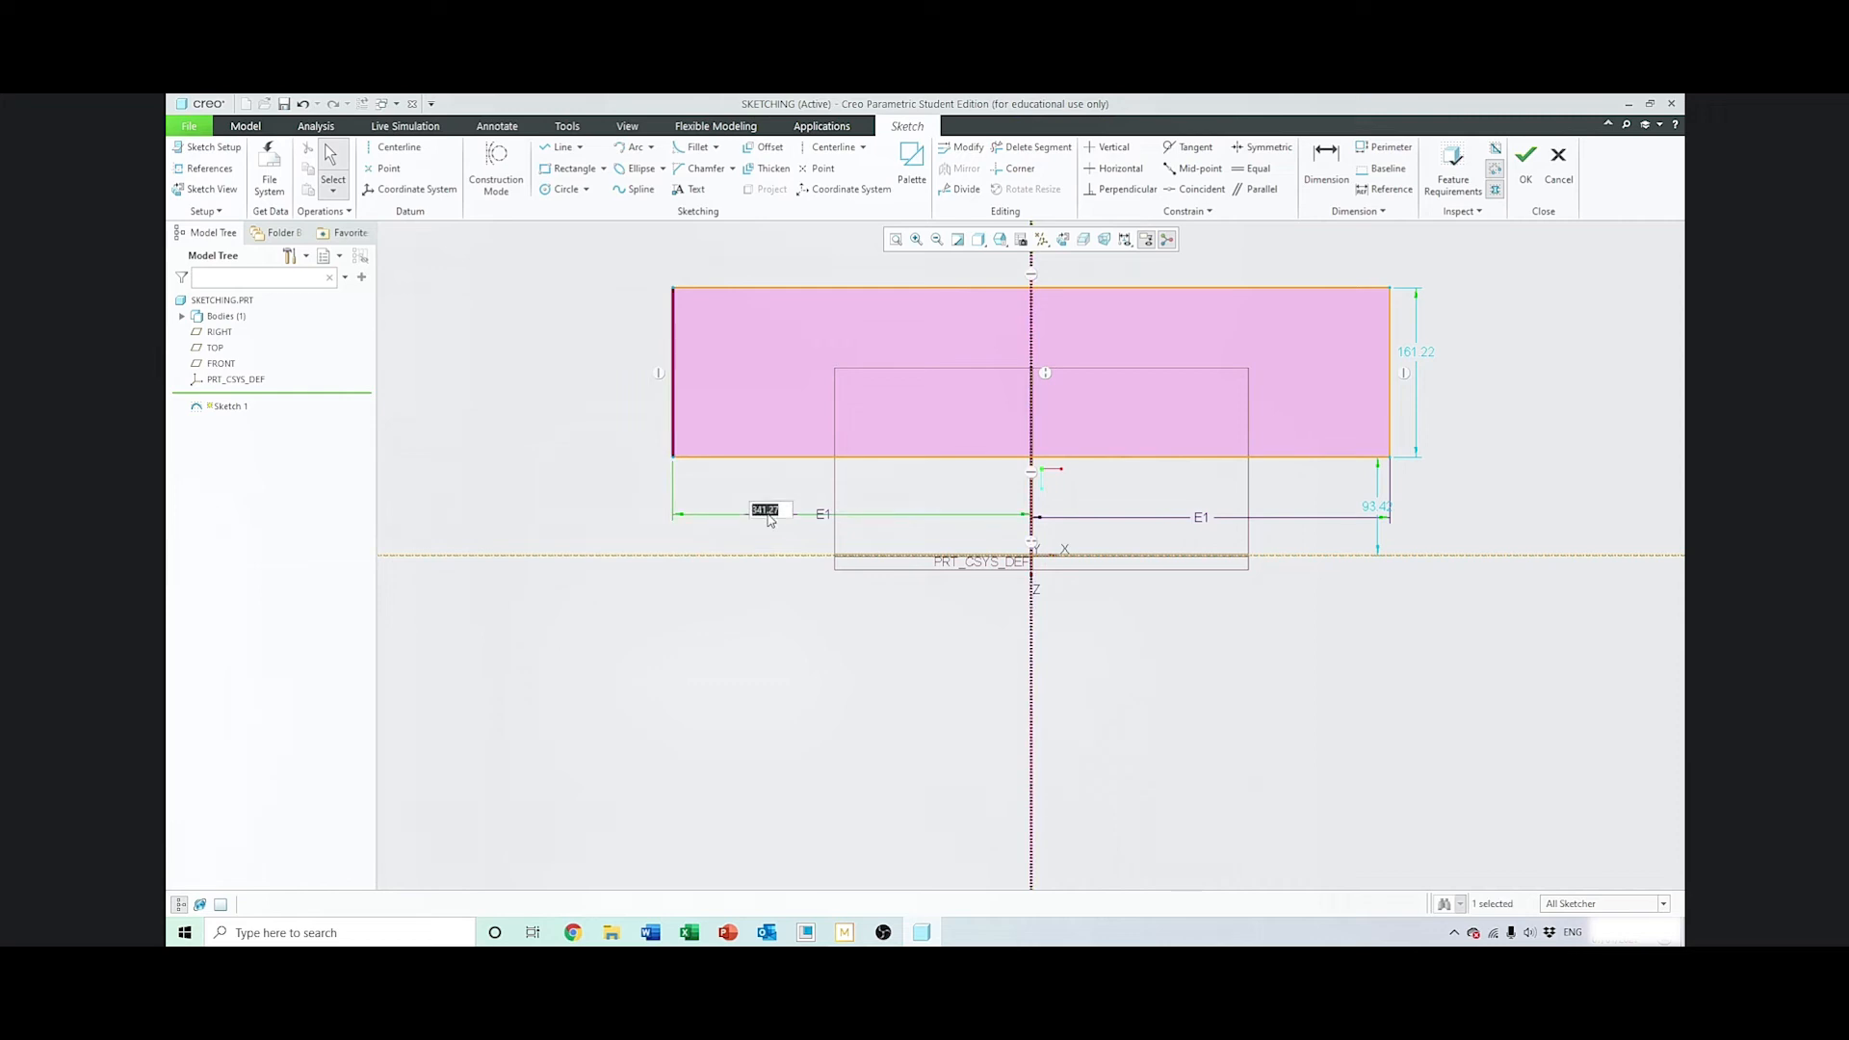
type("200")
key("Return")
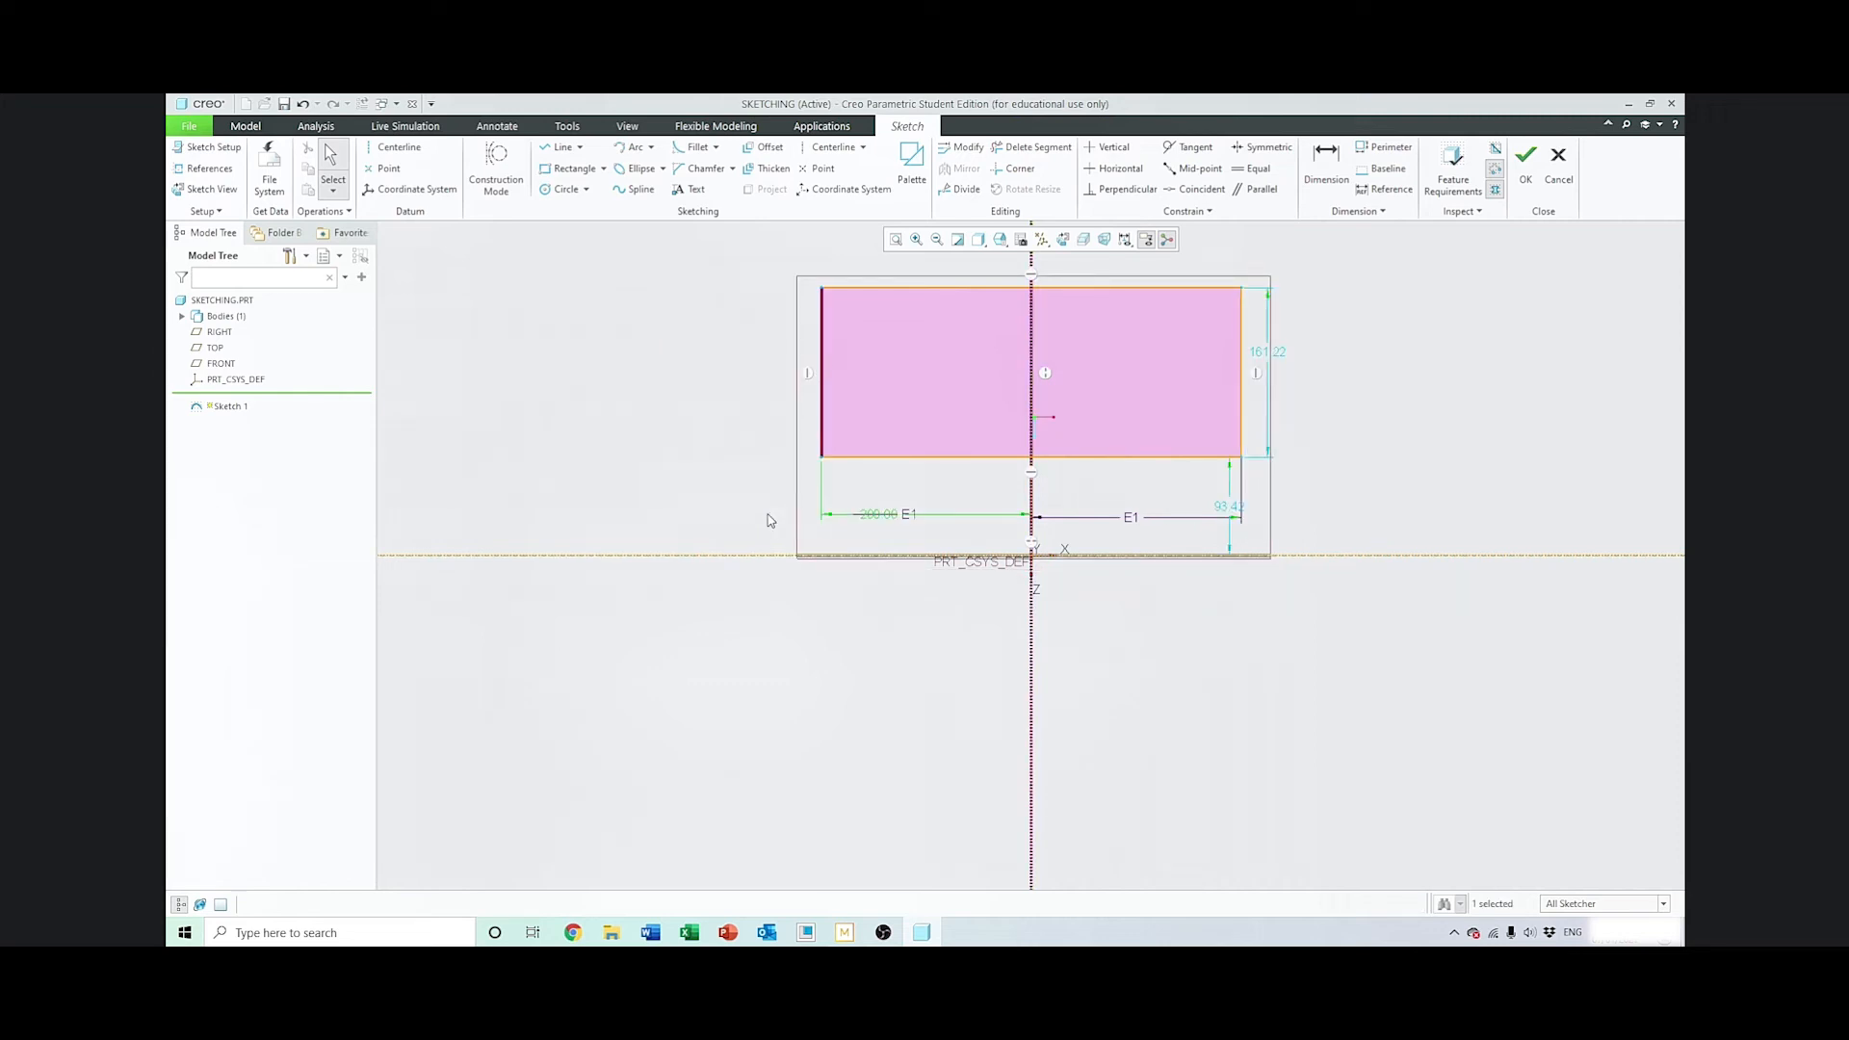
left_click(761, 282)
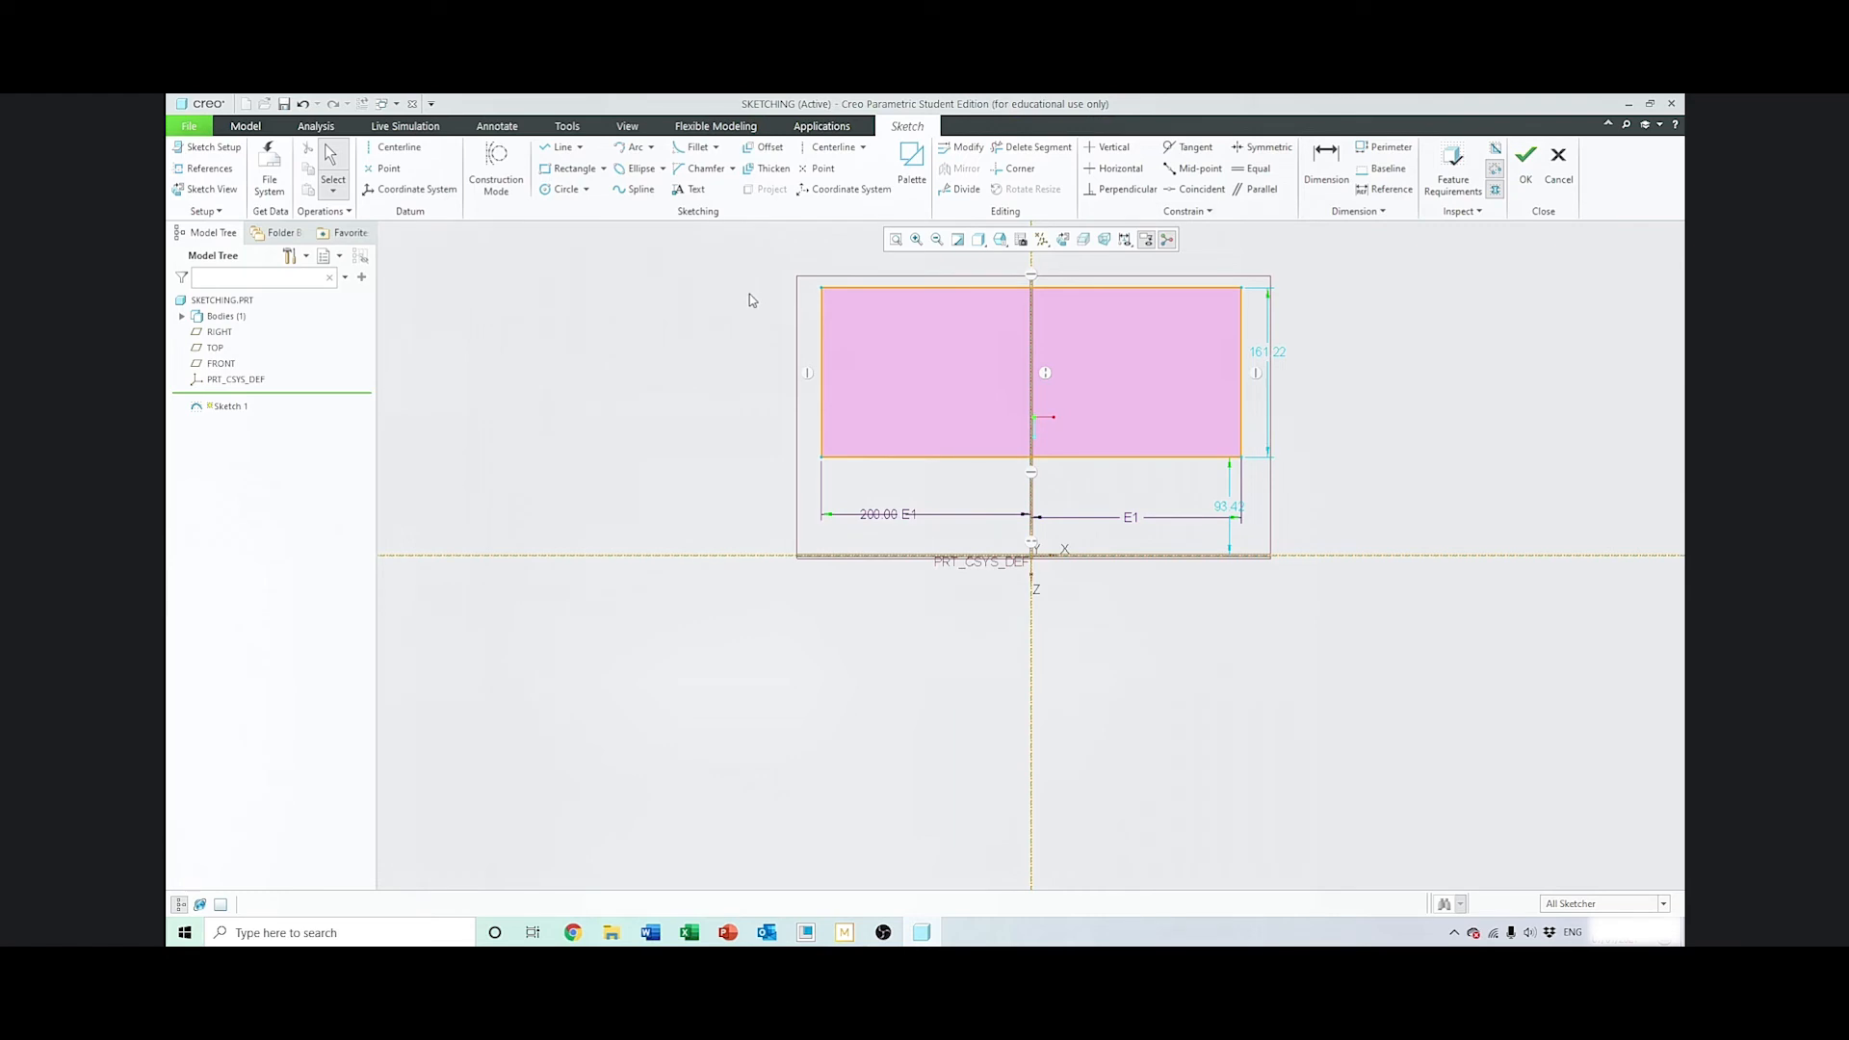
Sketch a single line below the rectangle, sloping about 7.5° from about 59 to about 123 below the horizontal centerline
left_click(559, 149)
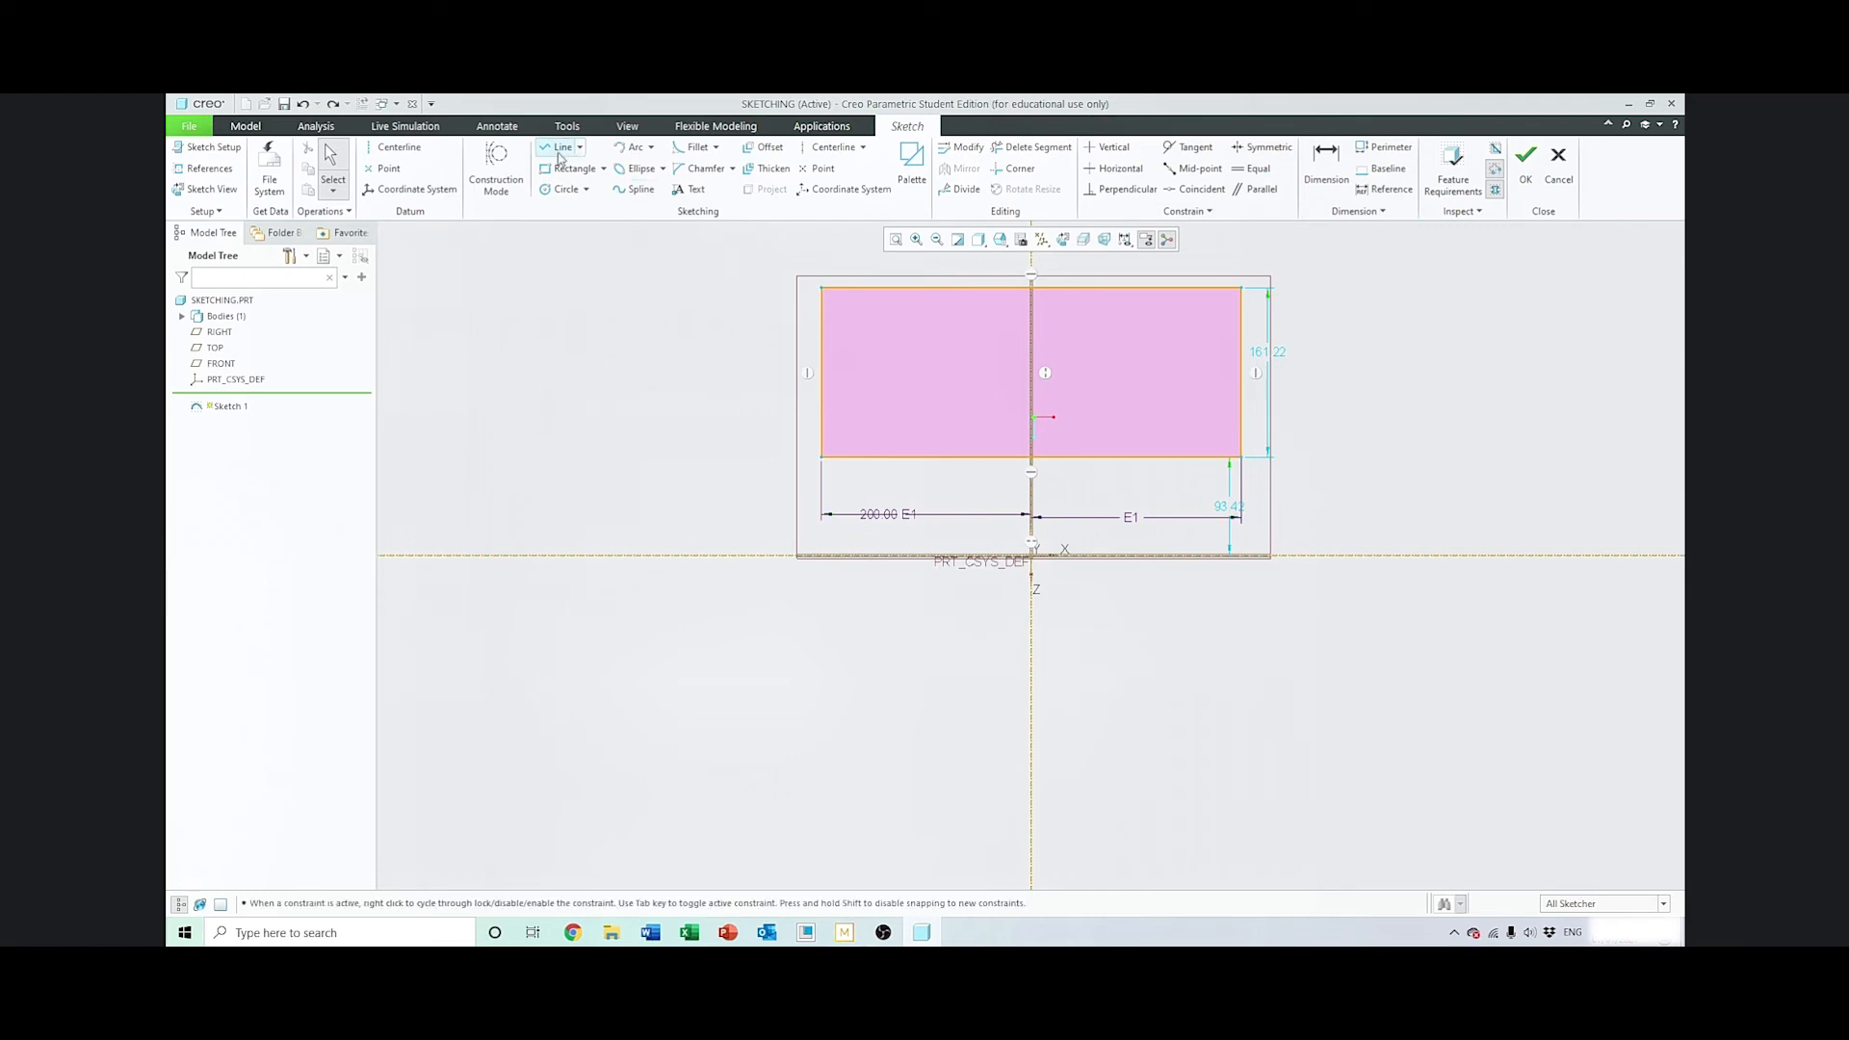
left_click(815, 618)
left_click(1326, 684)
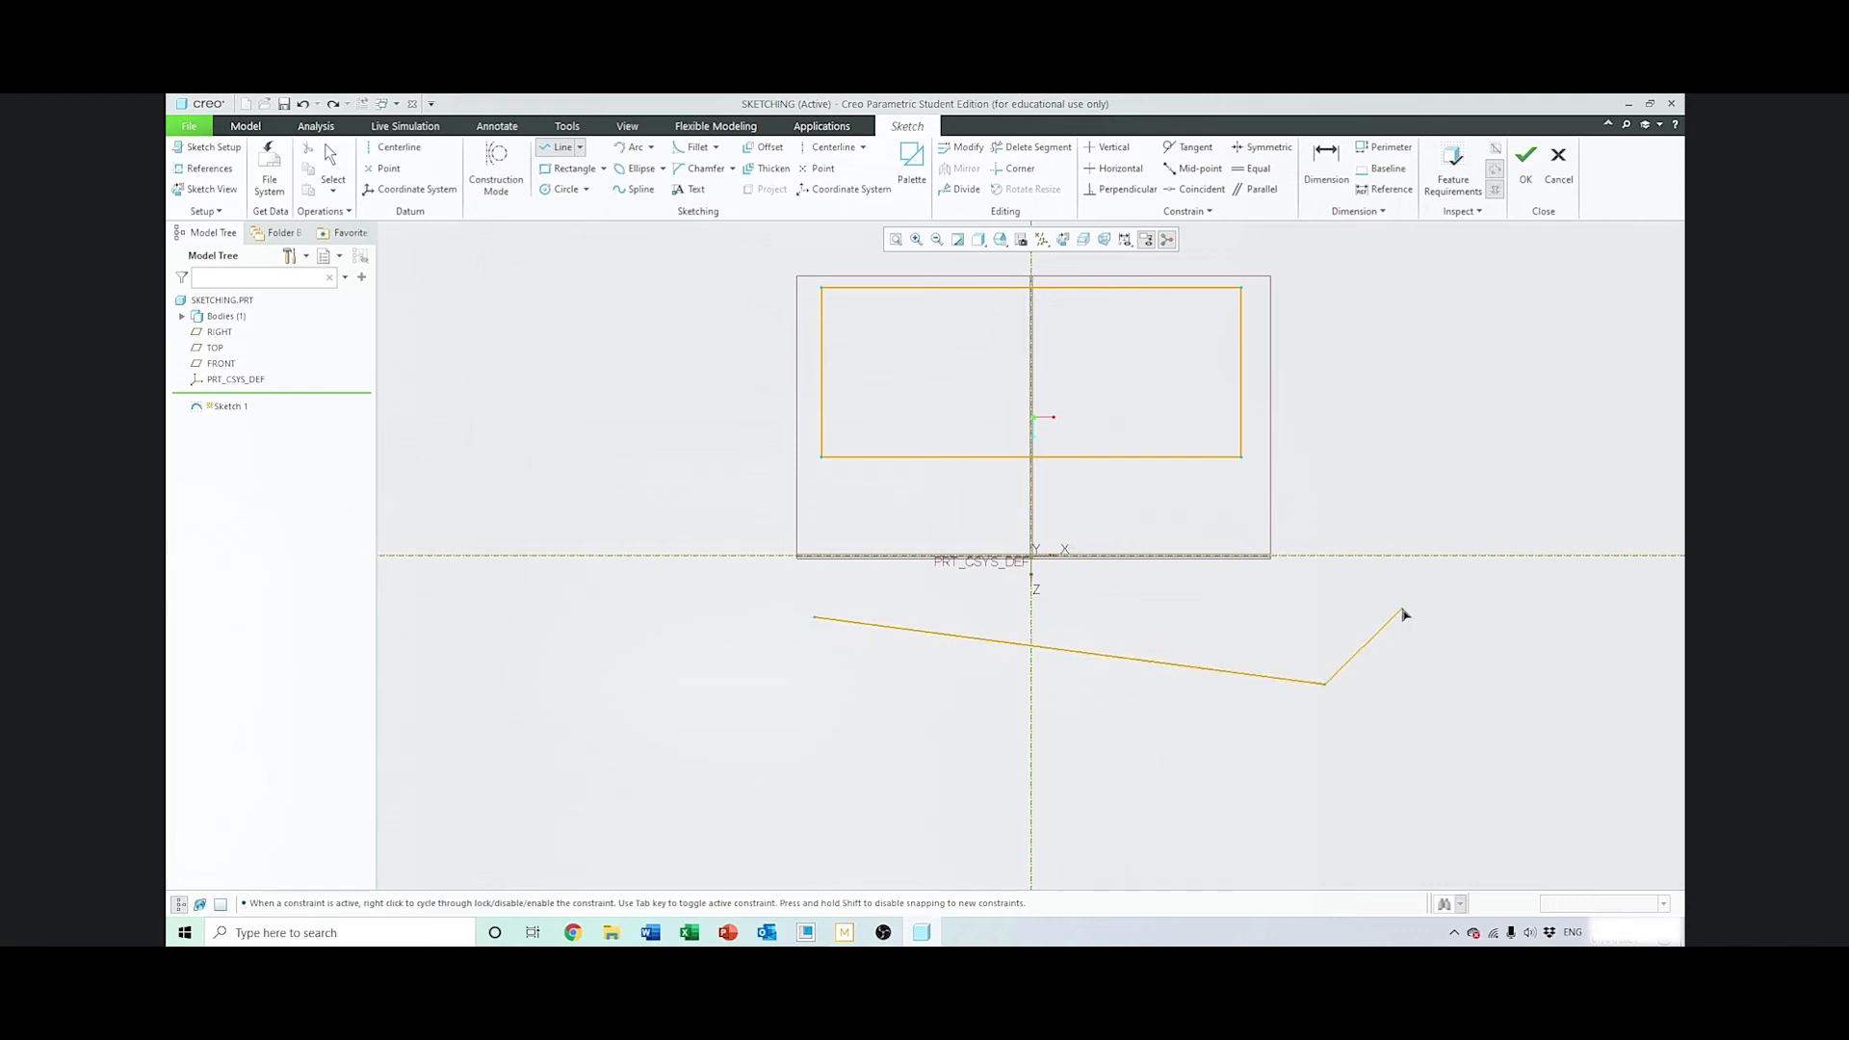
middle_click(1398, 616)
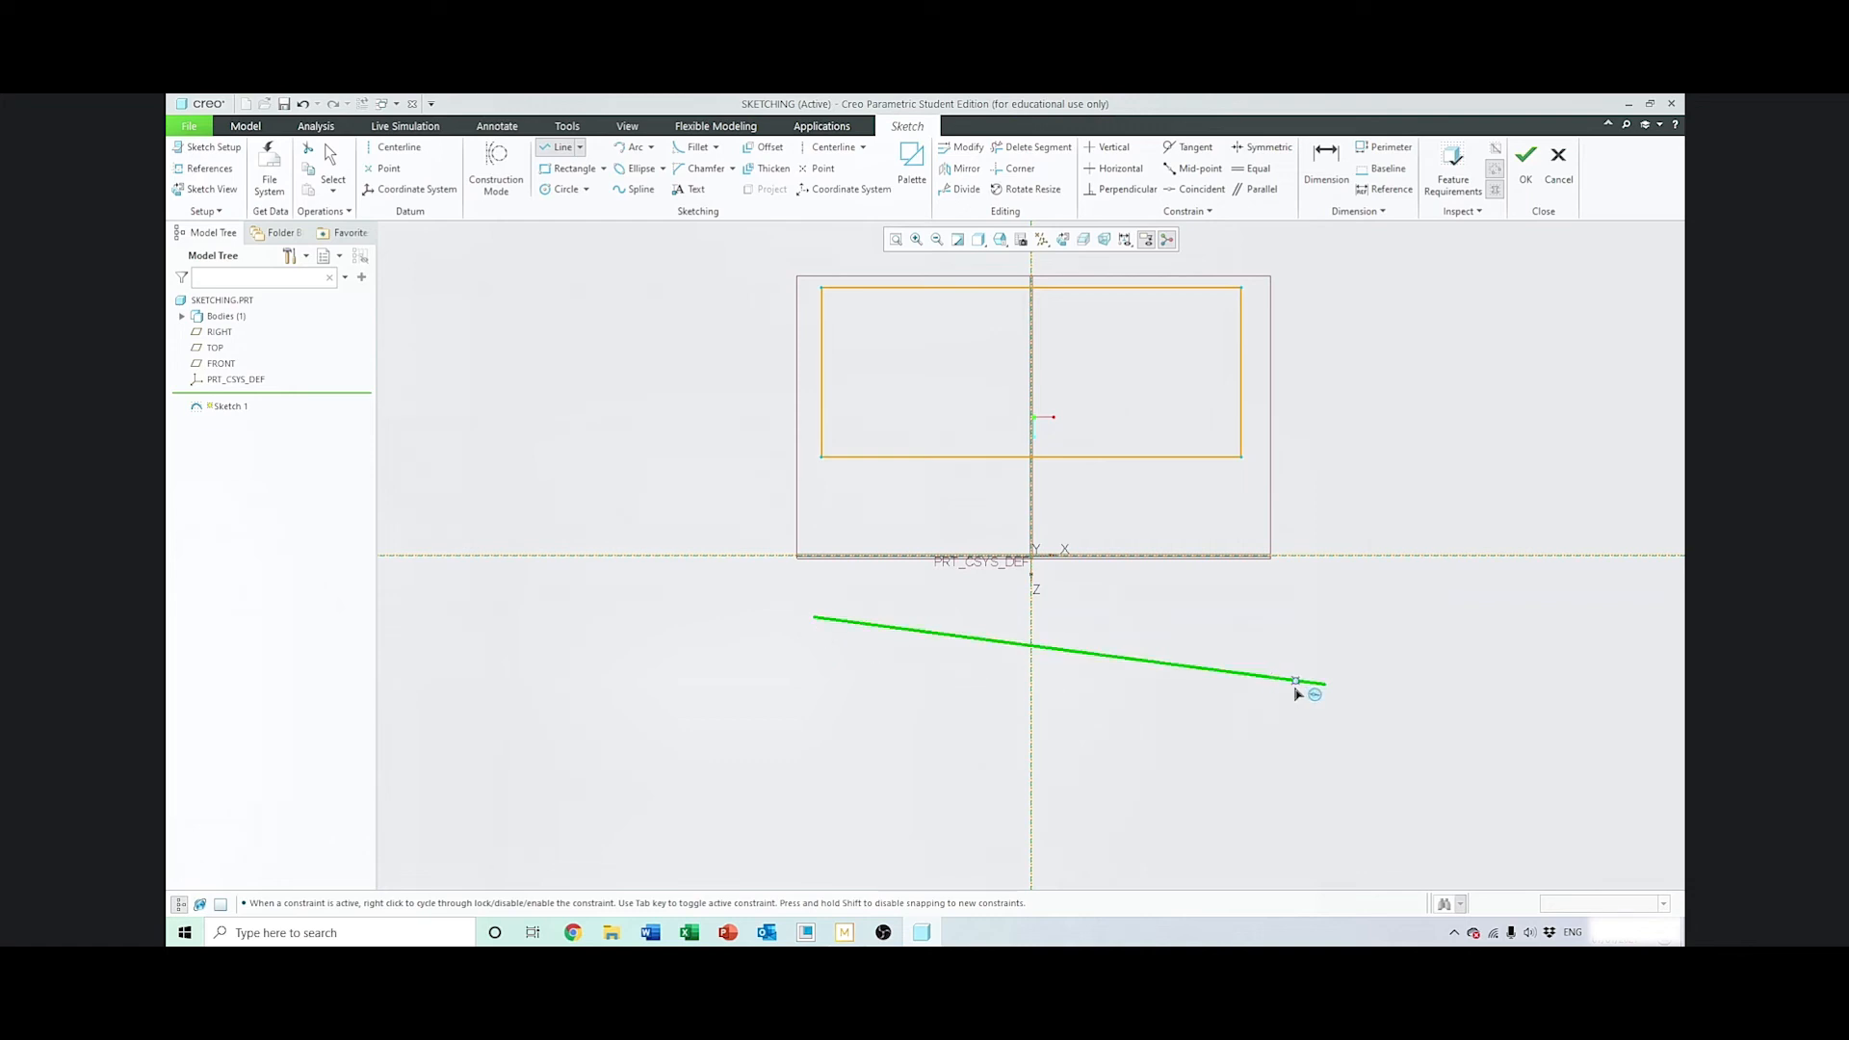
Make the slanted line parallel to the rectangle's lower edge
left_click(1262, 190)
left_click(1168, 662)
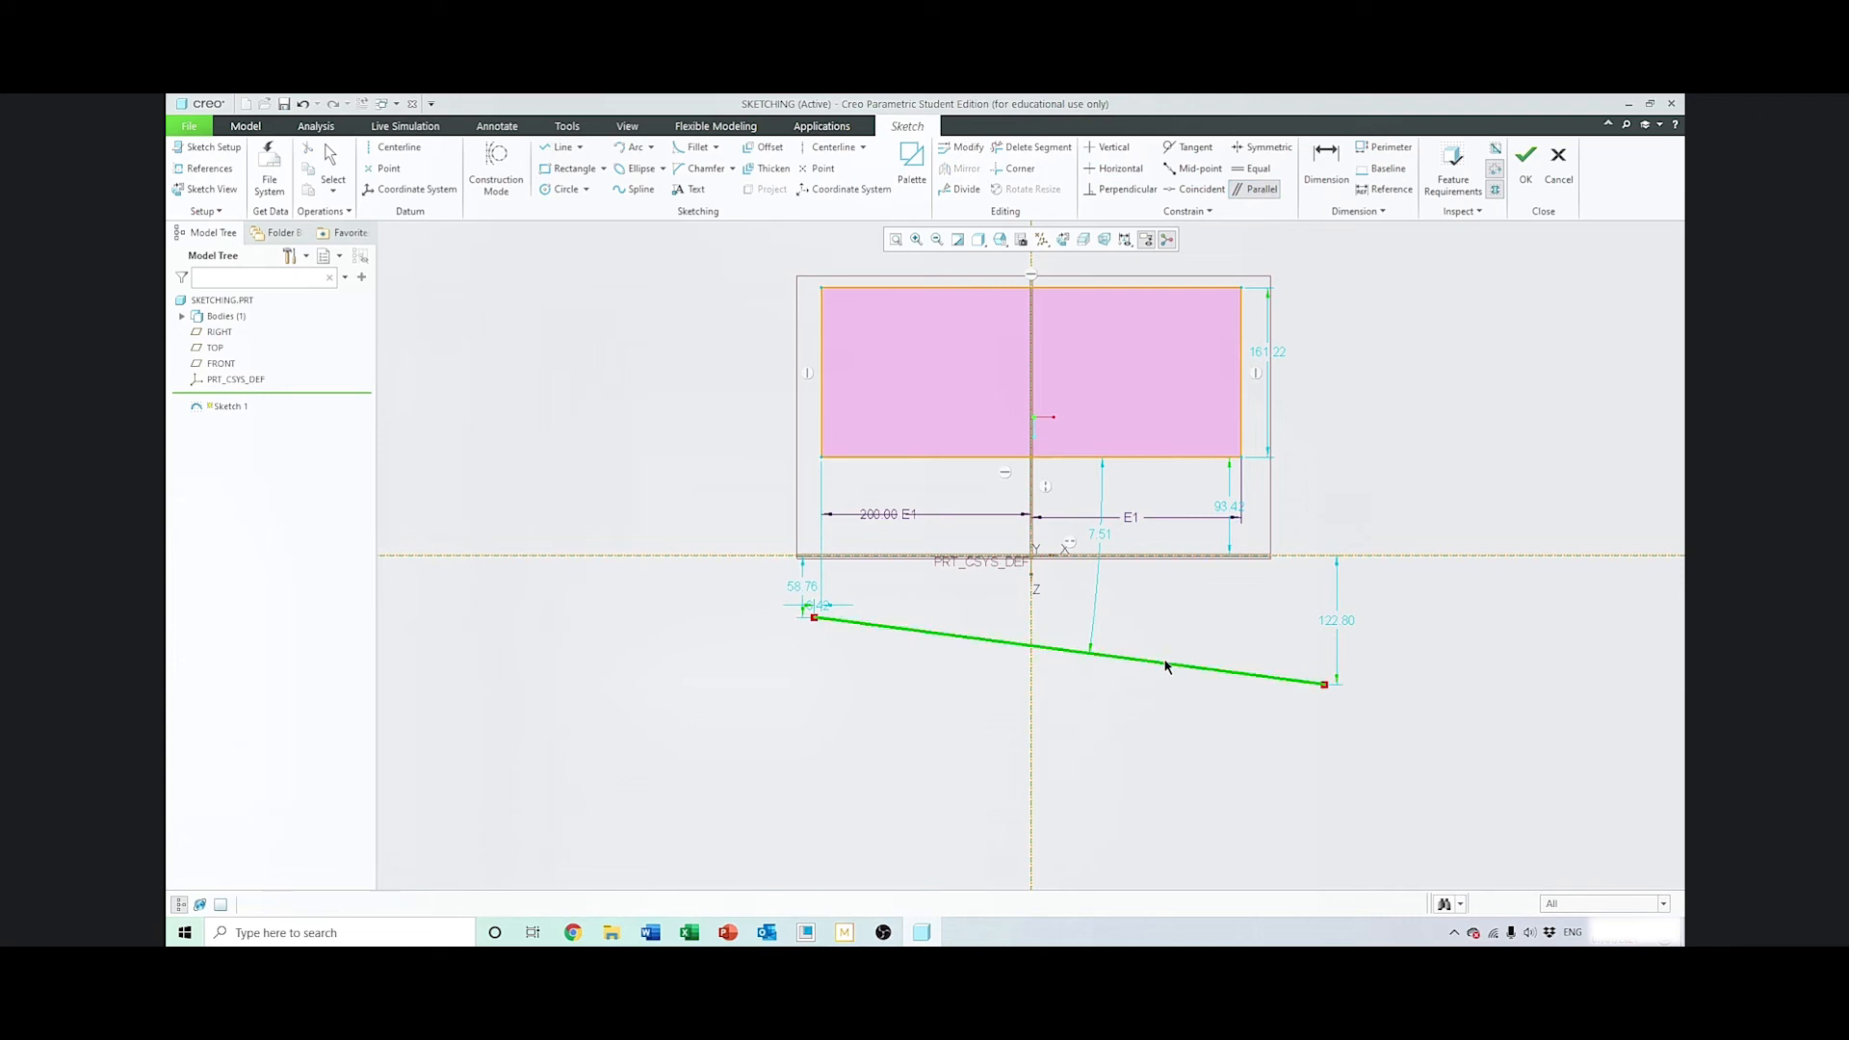
left_click(1124, 459)
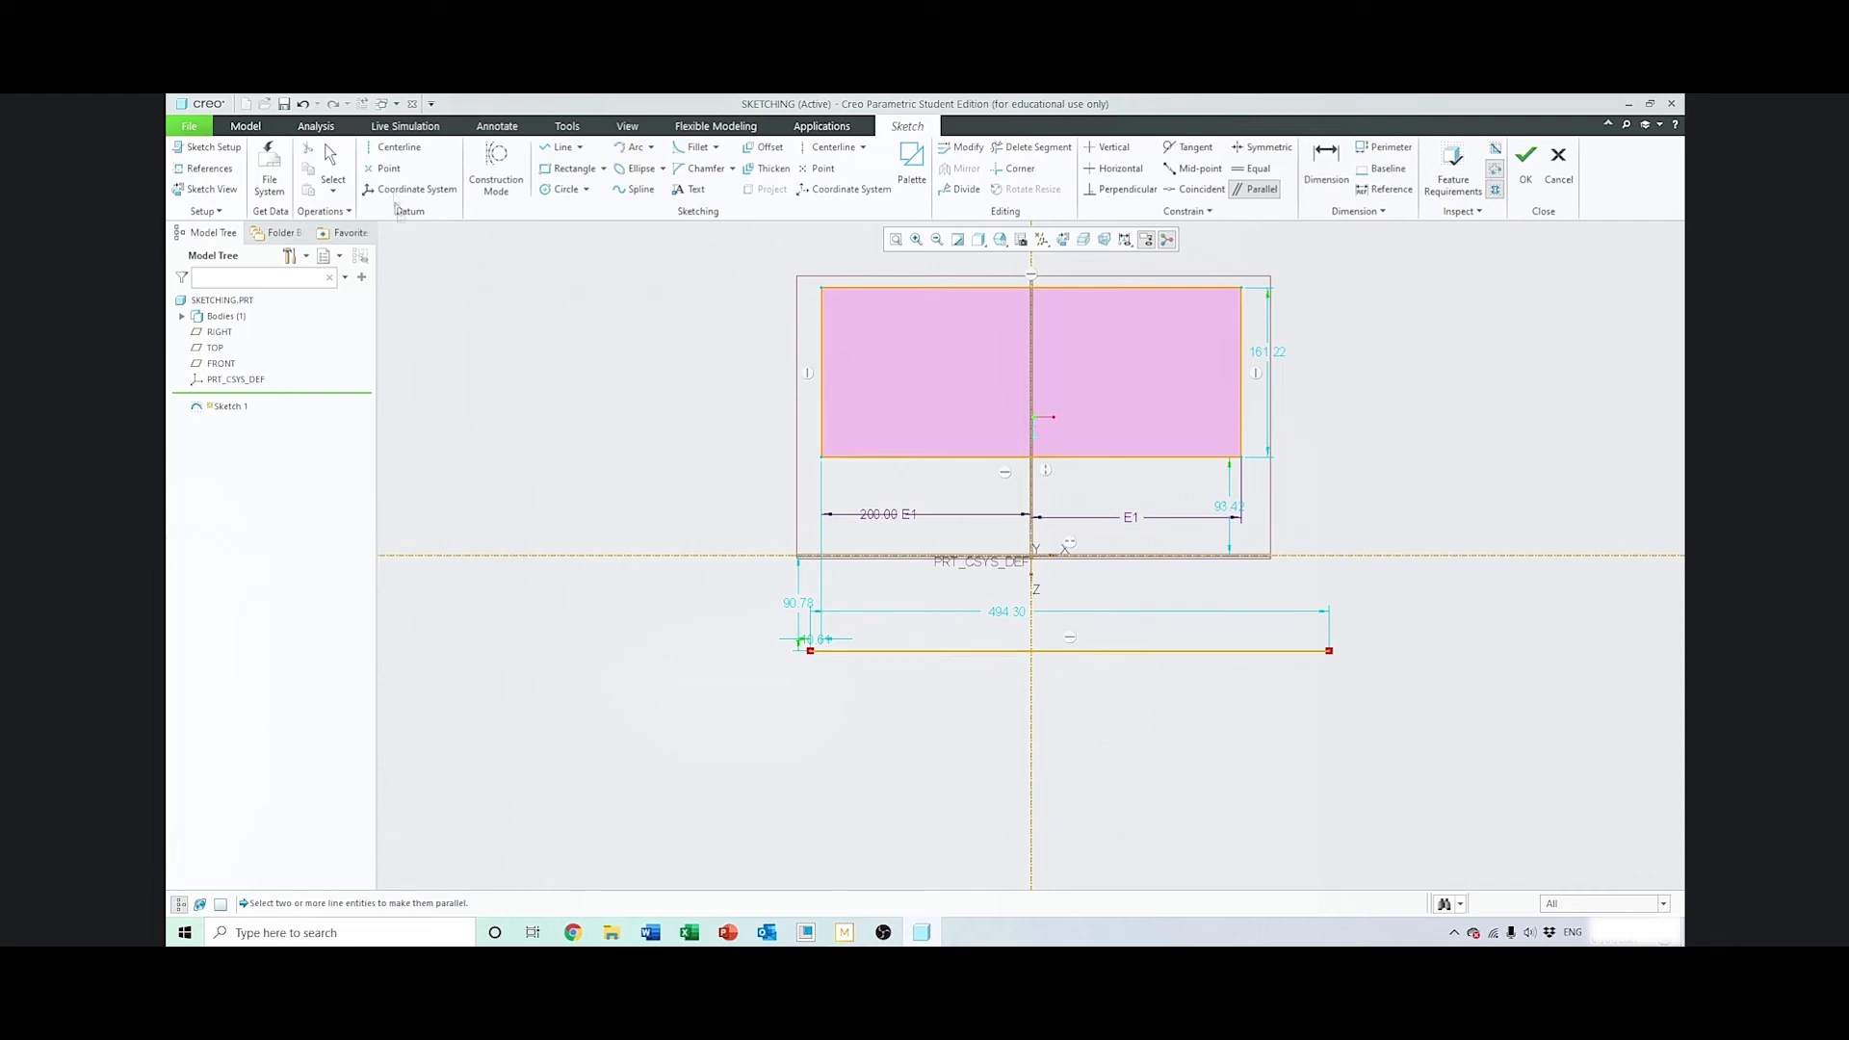
left_click(331, 166)
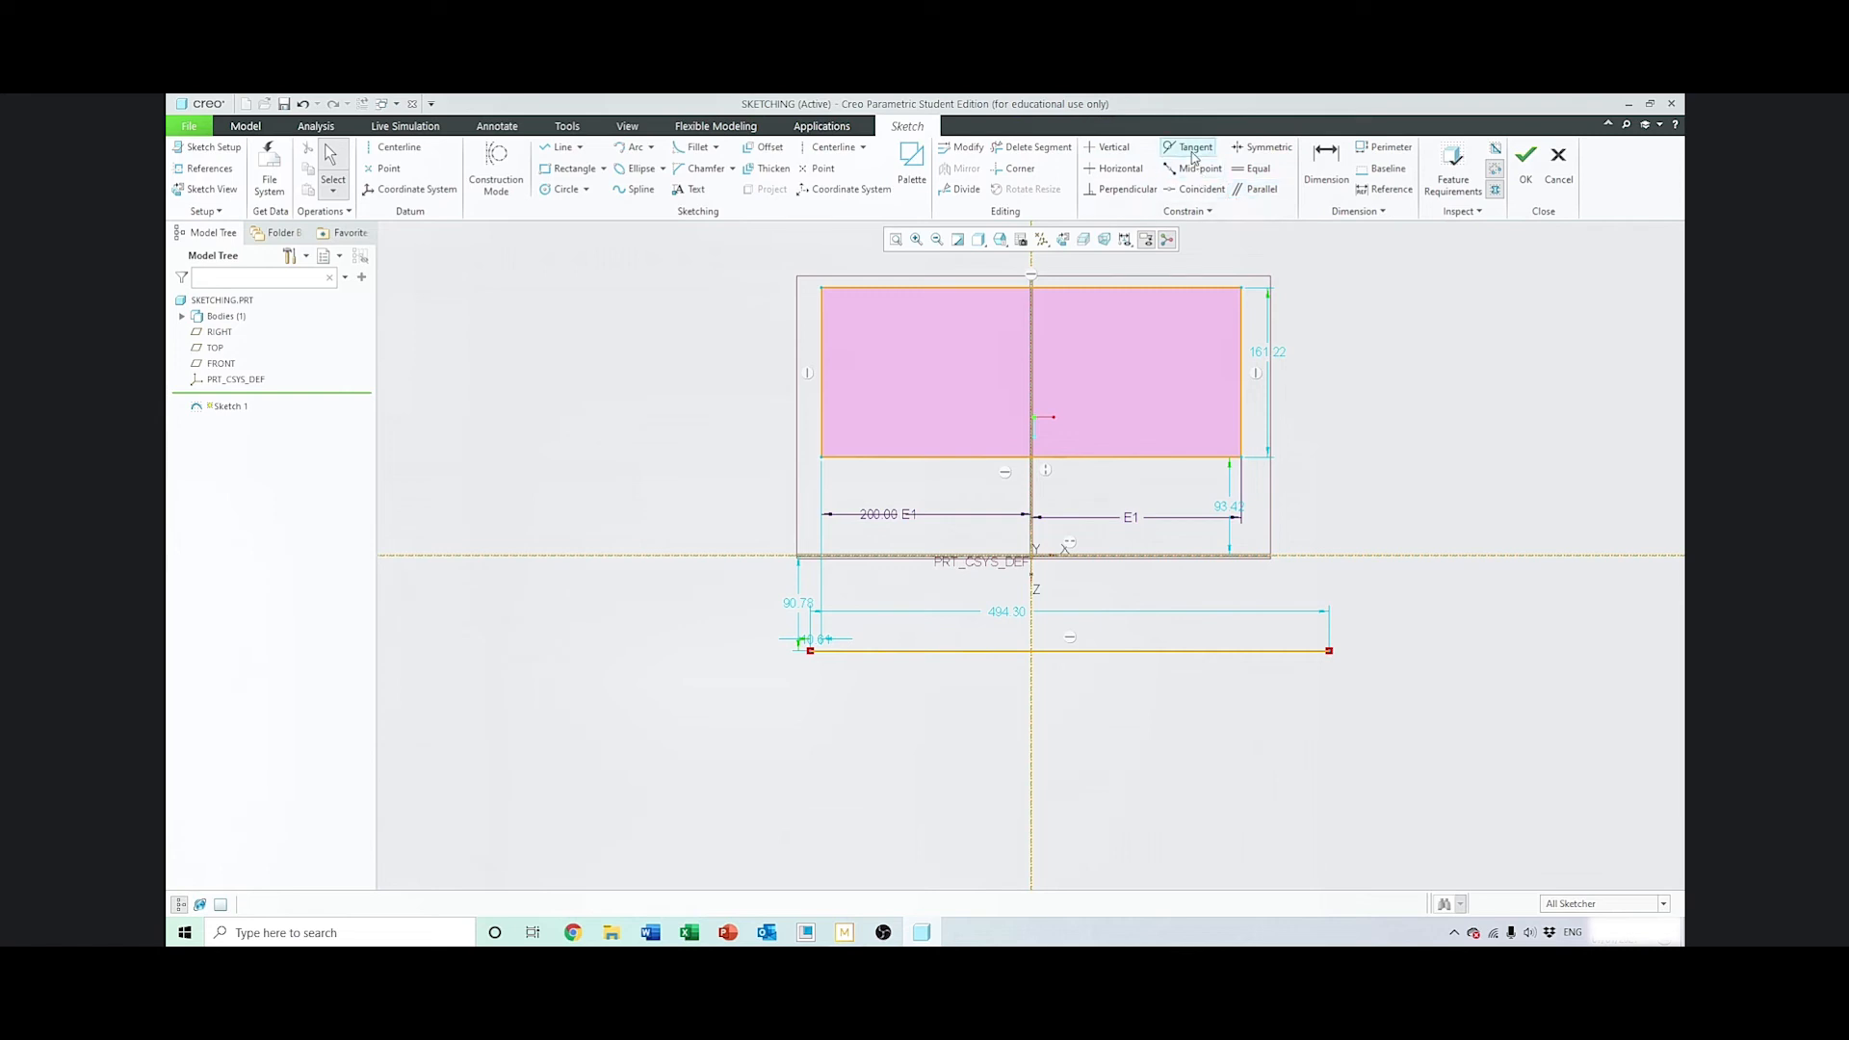
Sketch a circle about 247 in diameter to the left of the rectangle, centered about 184 from its left edge
left_click(563, 189)
left_click(627, 350)
left_click(743, 417)
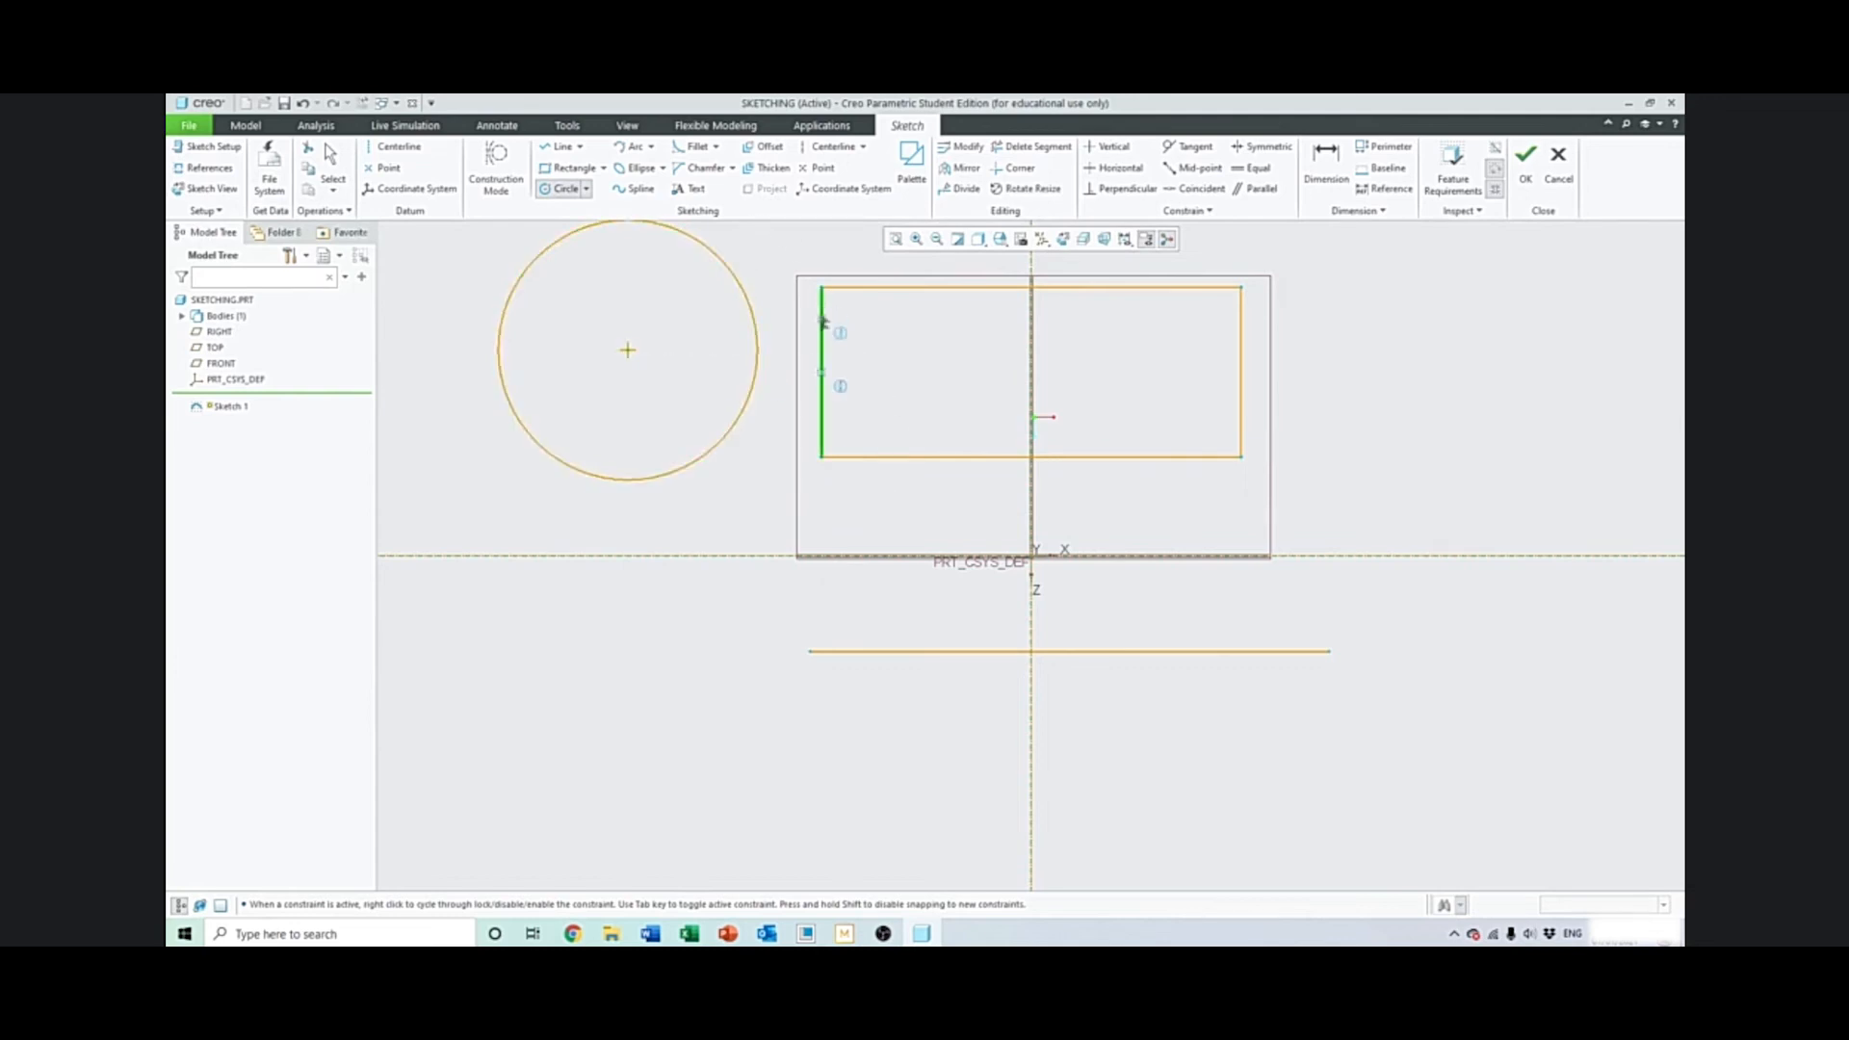
Apply a Tangent constraint between the circle and the rectangle's left edge
left_click(1192, 147)
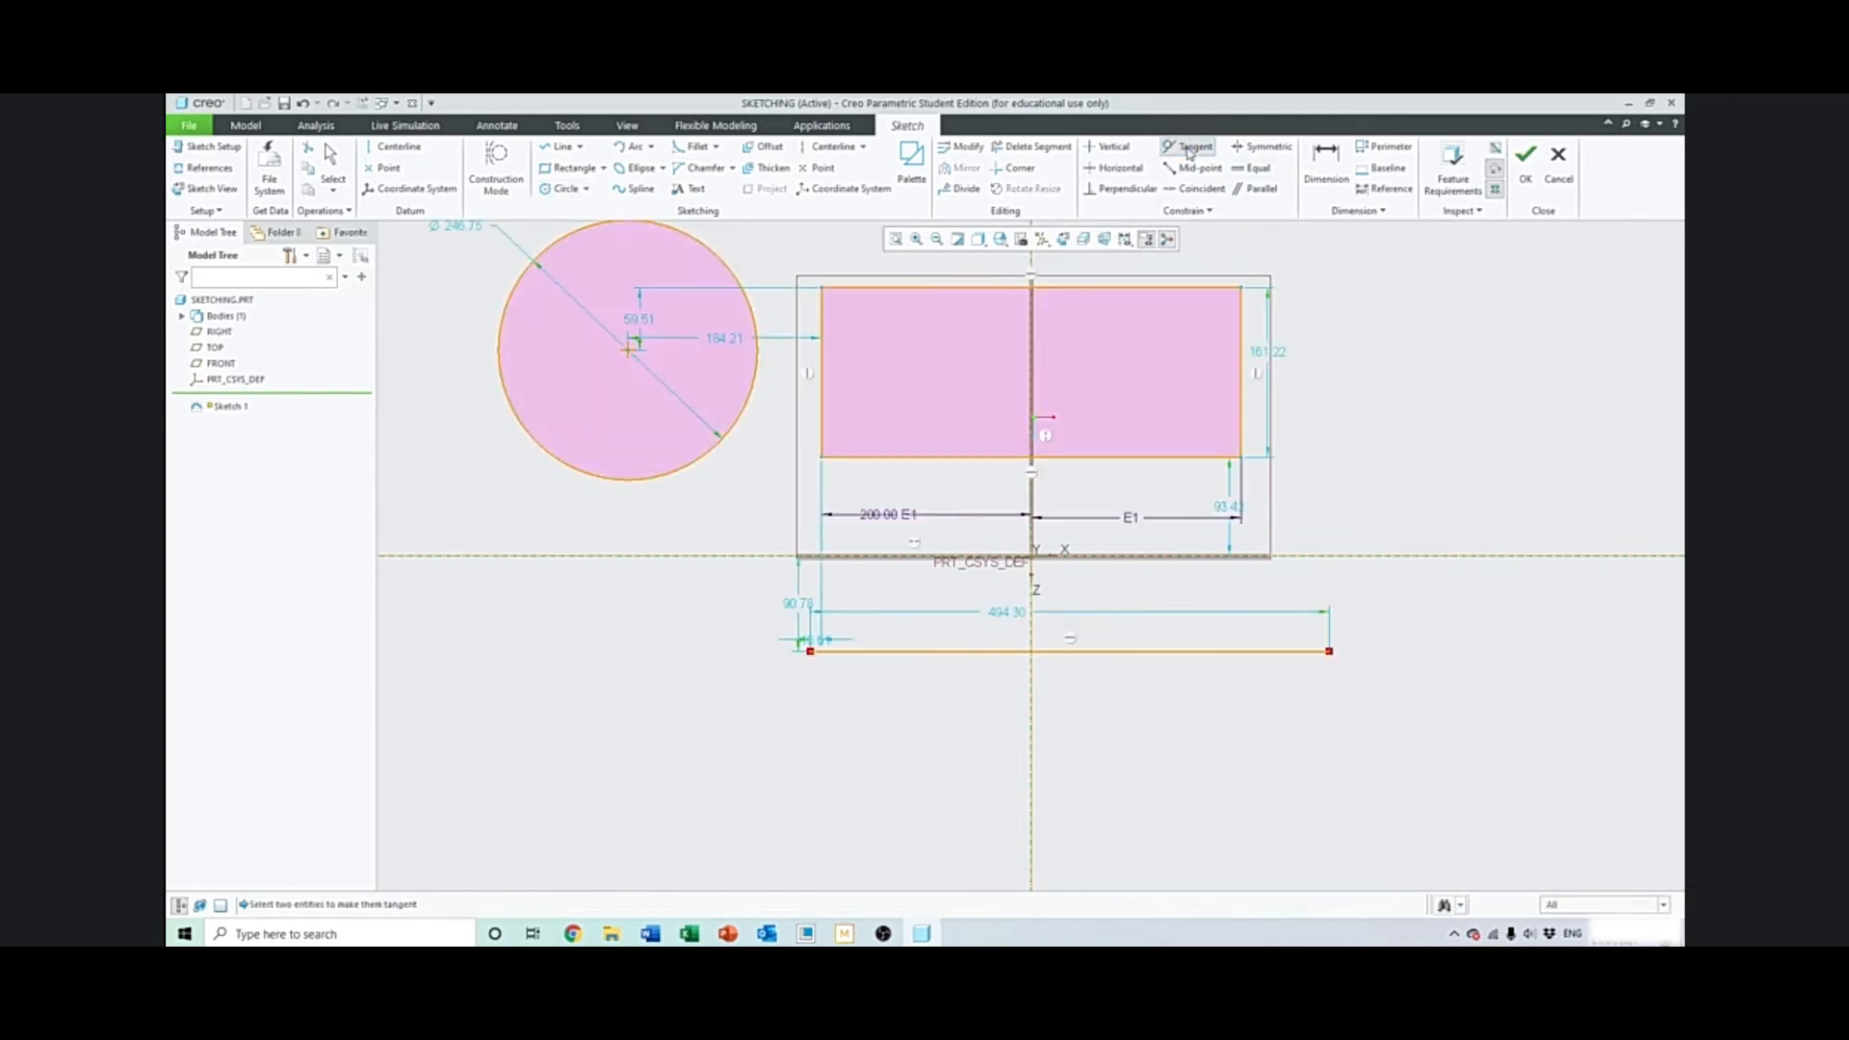
left_click(756, 327)
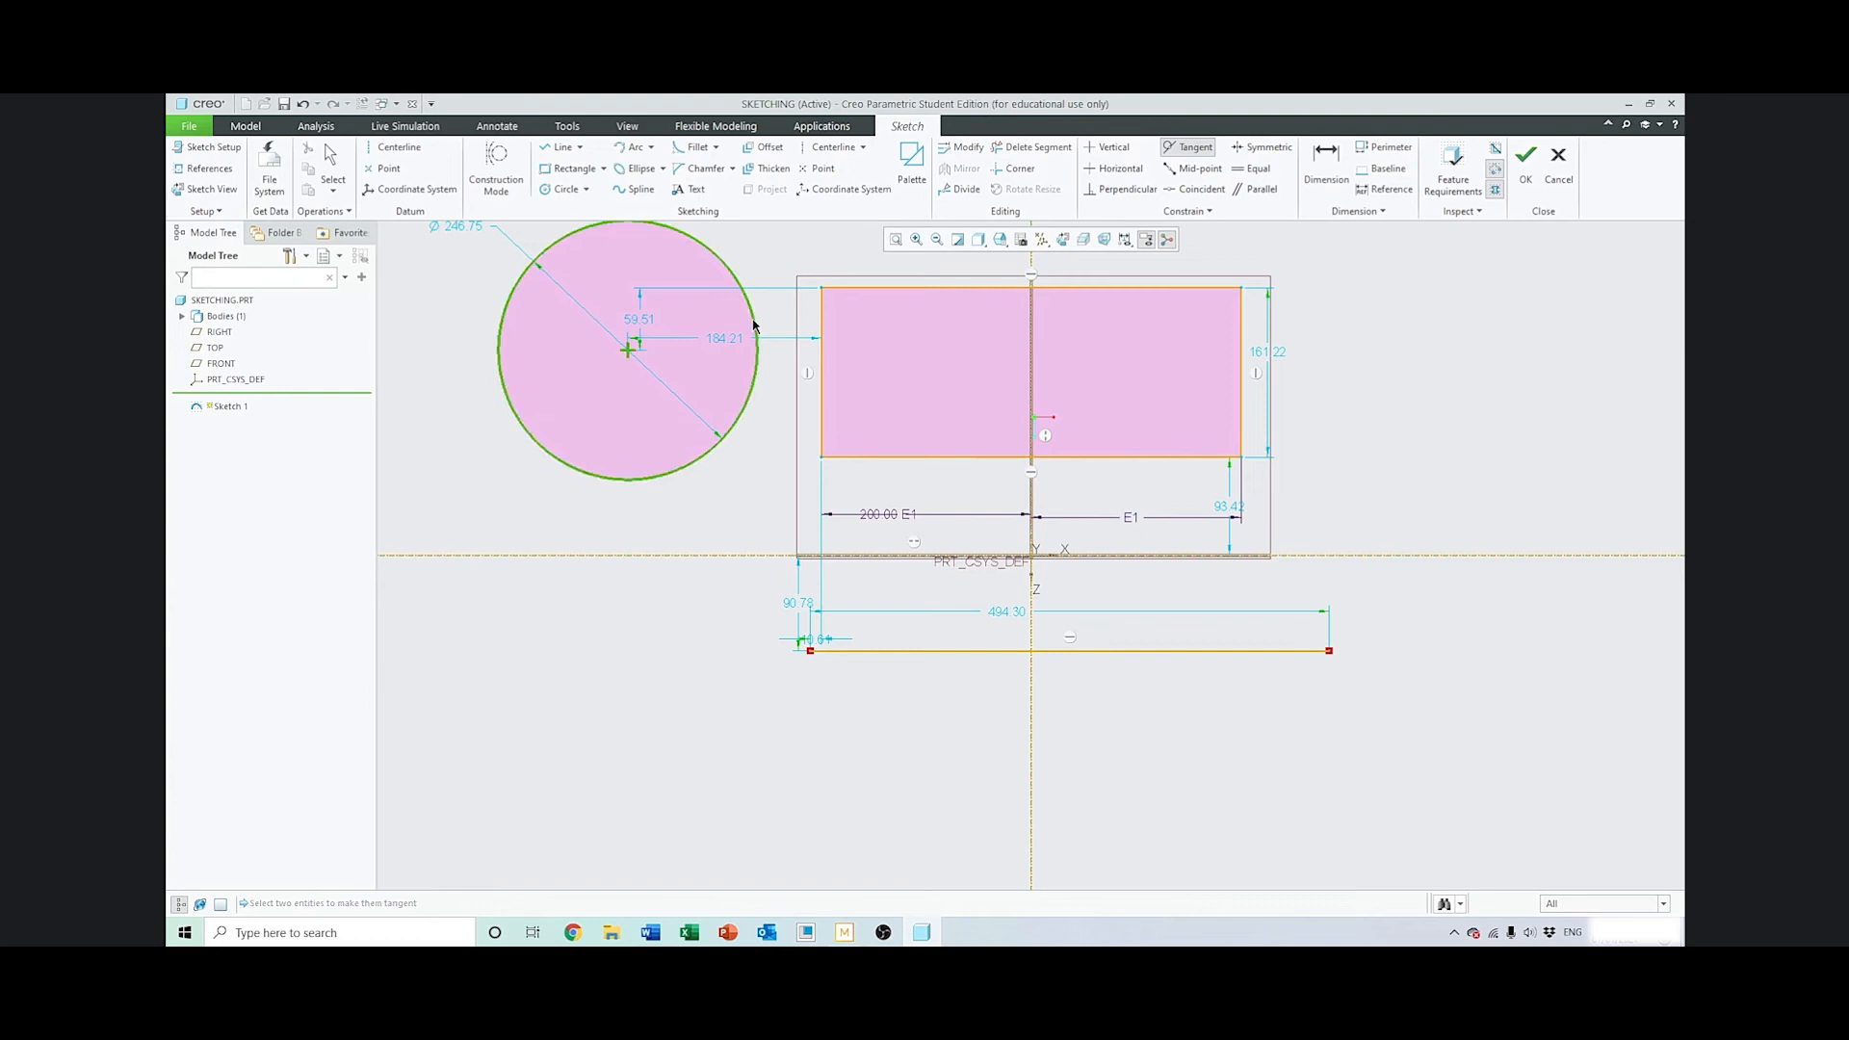
left_click(822, 339)
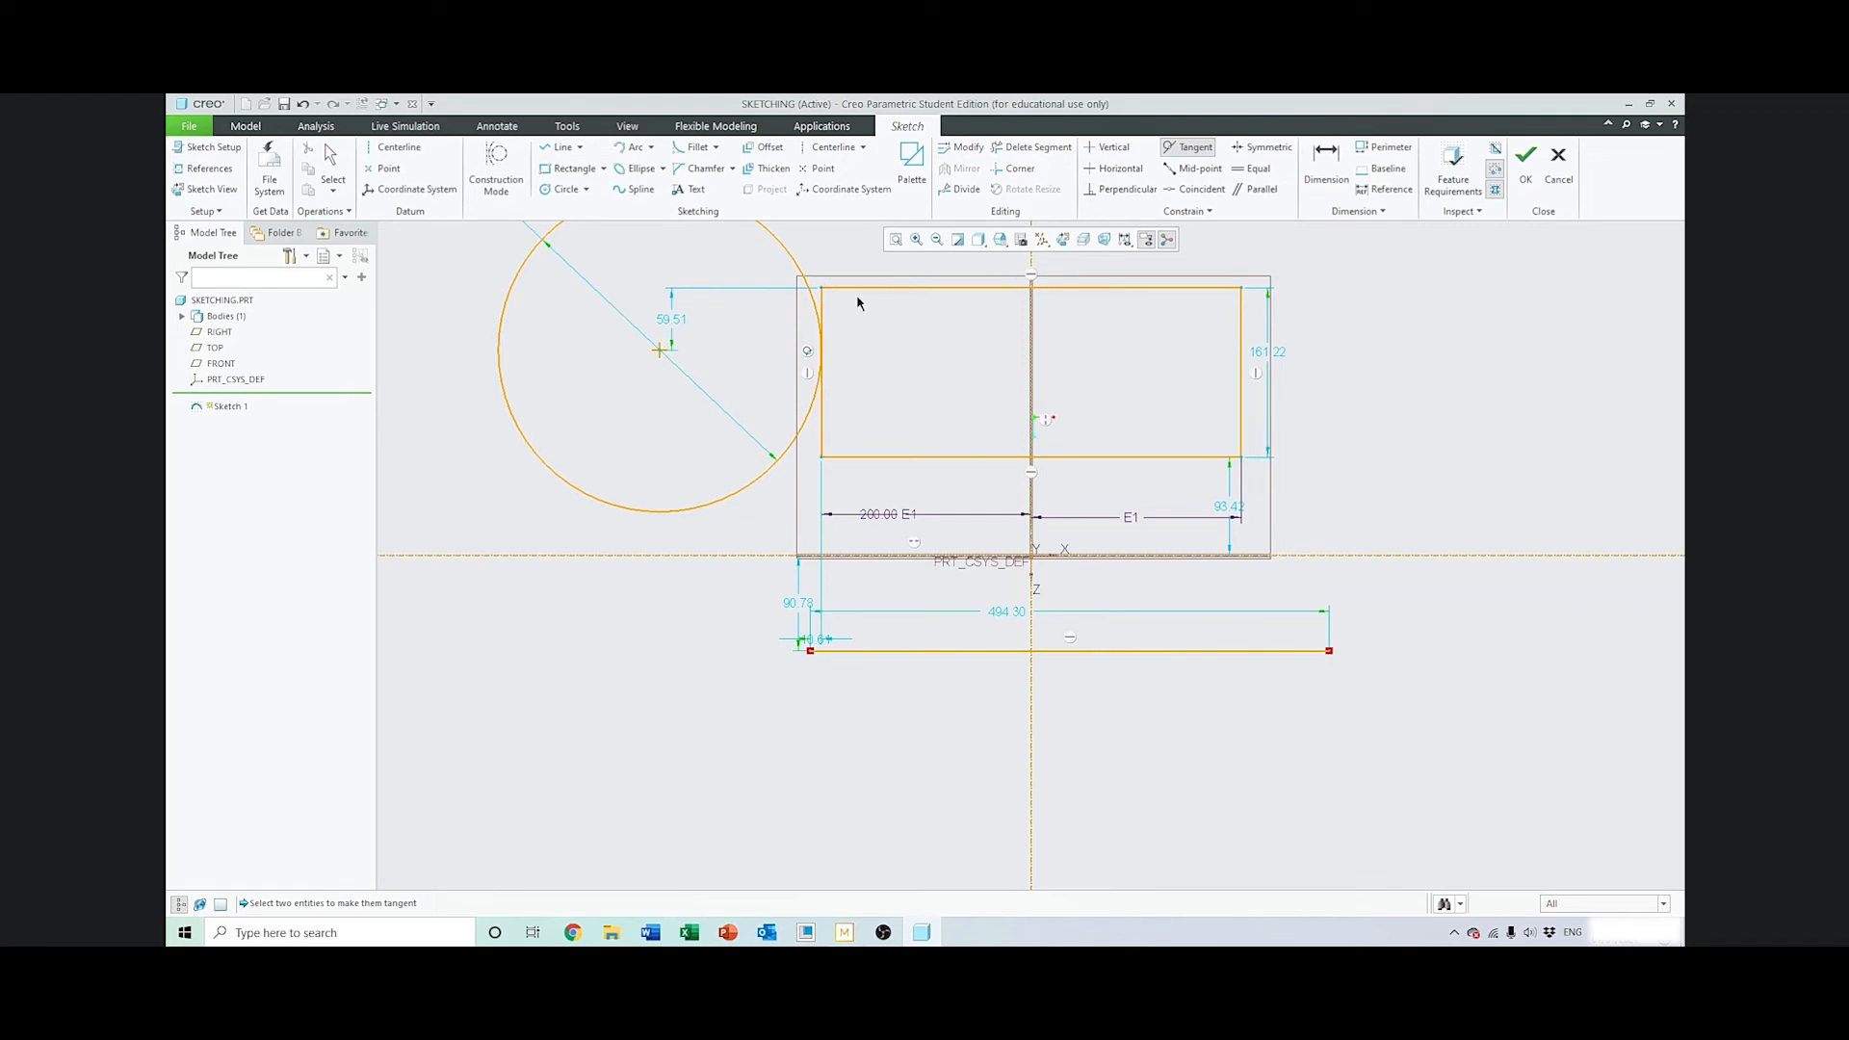
left_click(333, 164)
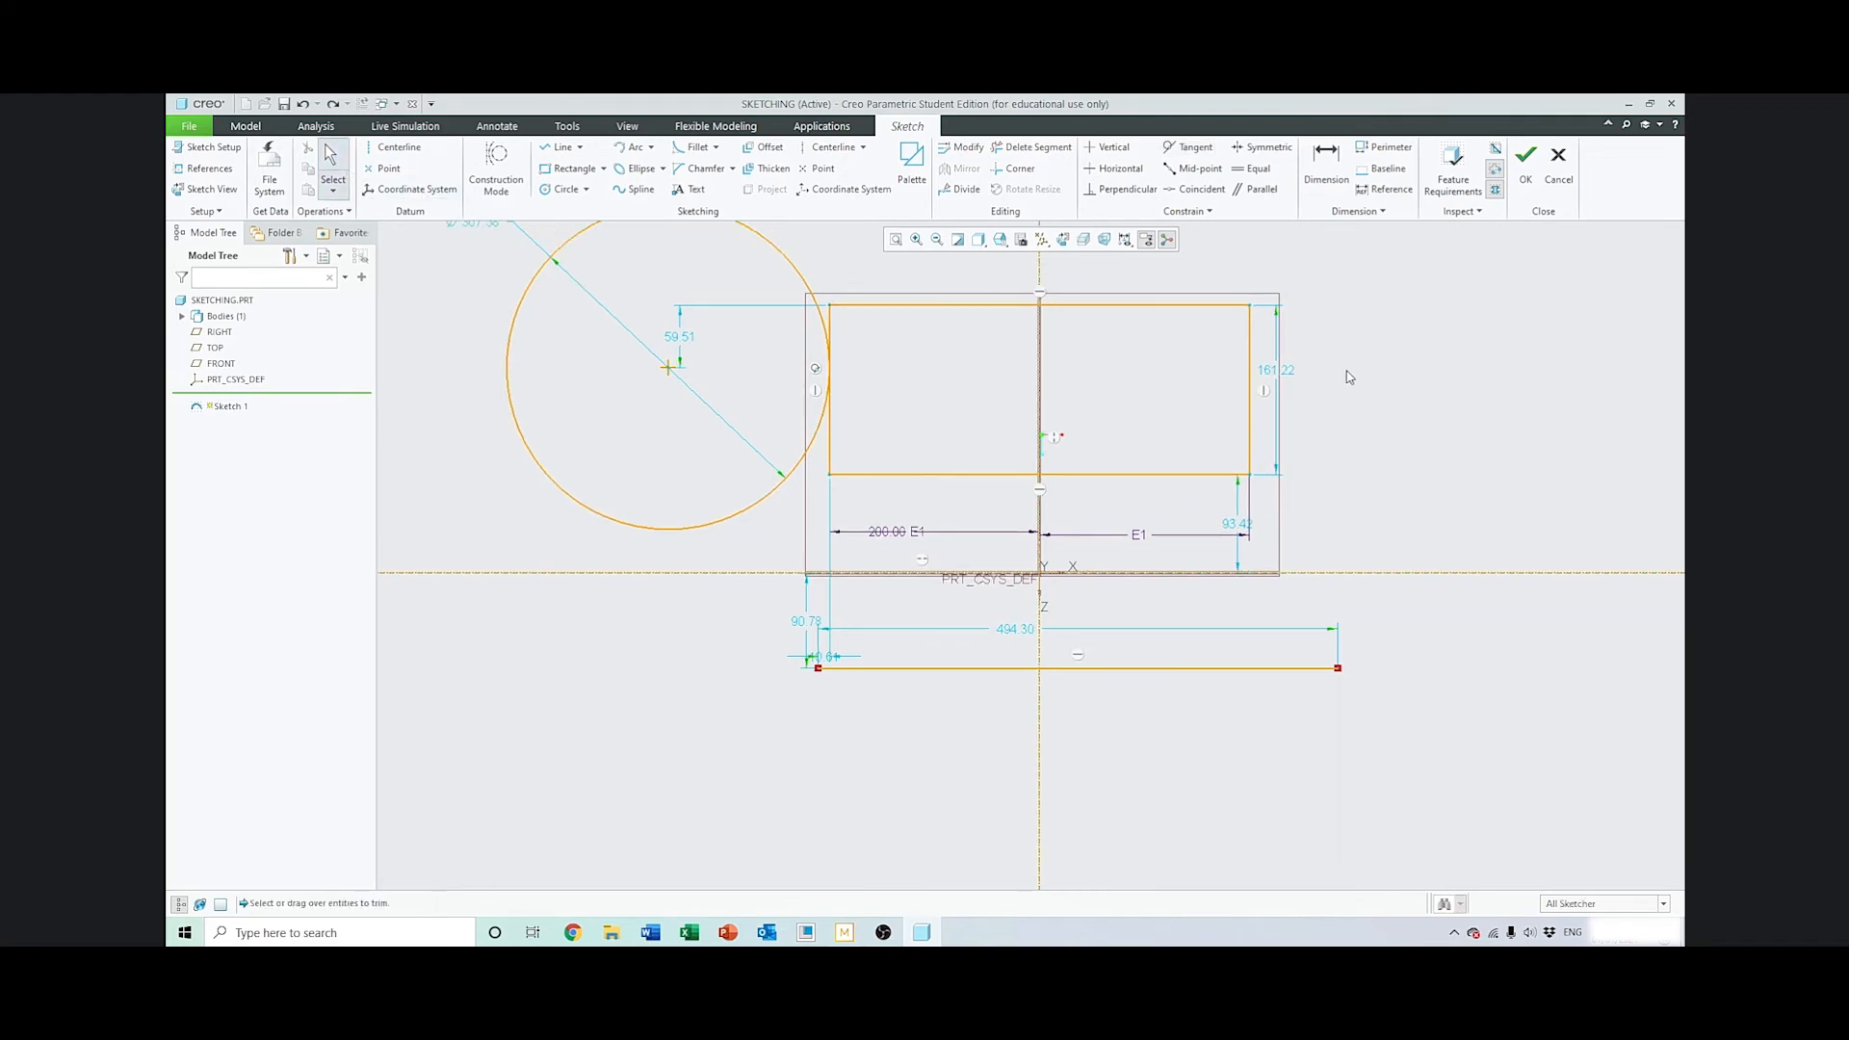
Delete the circle, rectangle and line with Delete Segment, keeping only the two centerlines
left_click(1037, 148)
scroll(1411, 385, "up", 1)
mouse_move(1404, 373)
left_mouse_down()
mouse_move(1190, 390)
mouse_move(1000, 338)
mouse_move(1027, 588)
mouse_move(1277, 605)
mouse_move(939, 615)
mouse_move(807, 497)
mouse_move(1060, 450)
mouse_move(1231, 451)
mouse_move(1311, 379)
left_mouse_up()
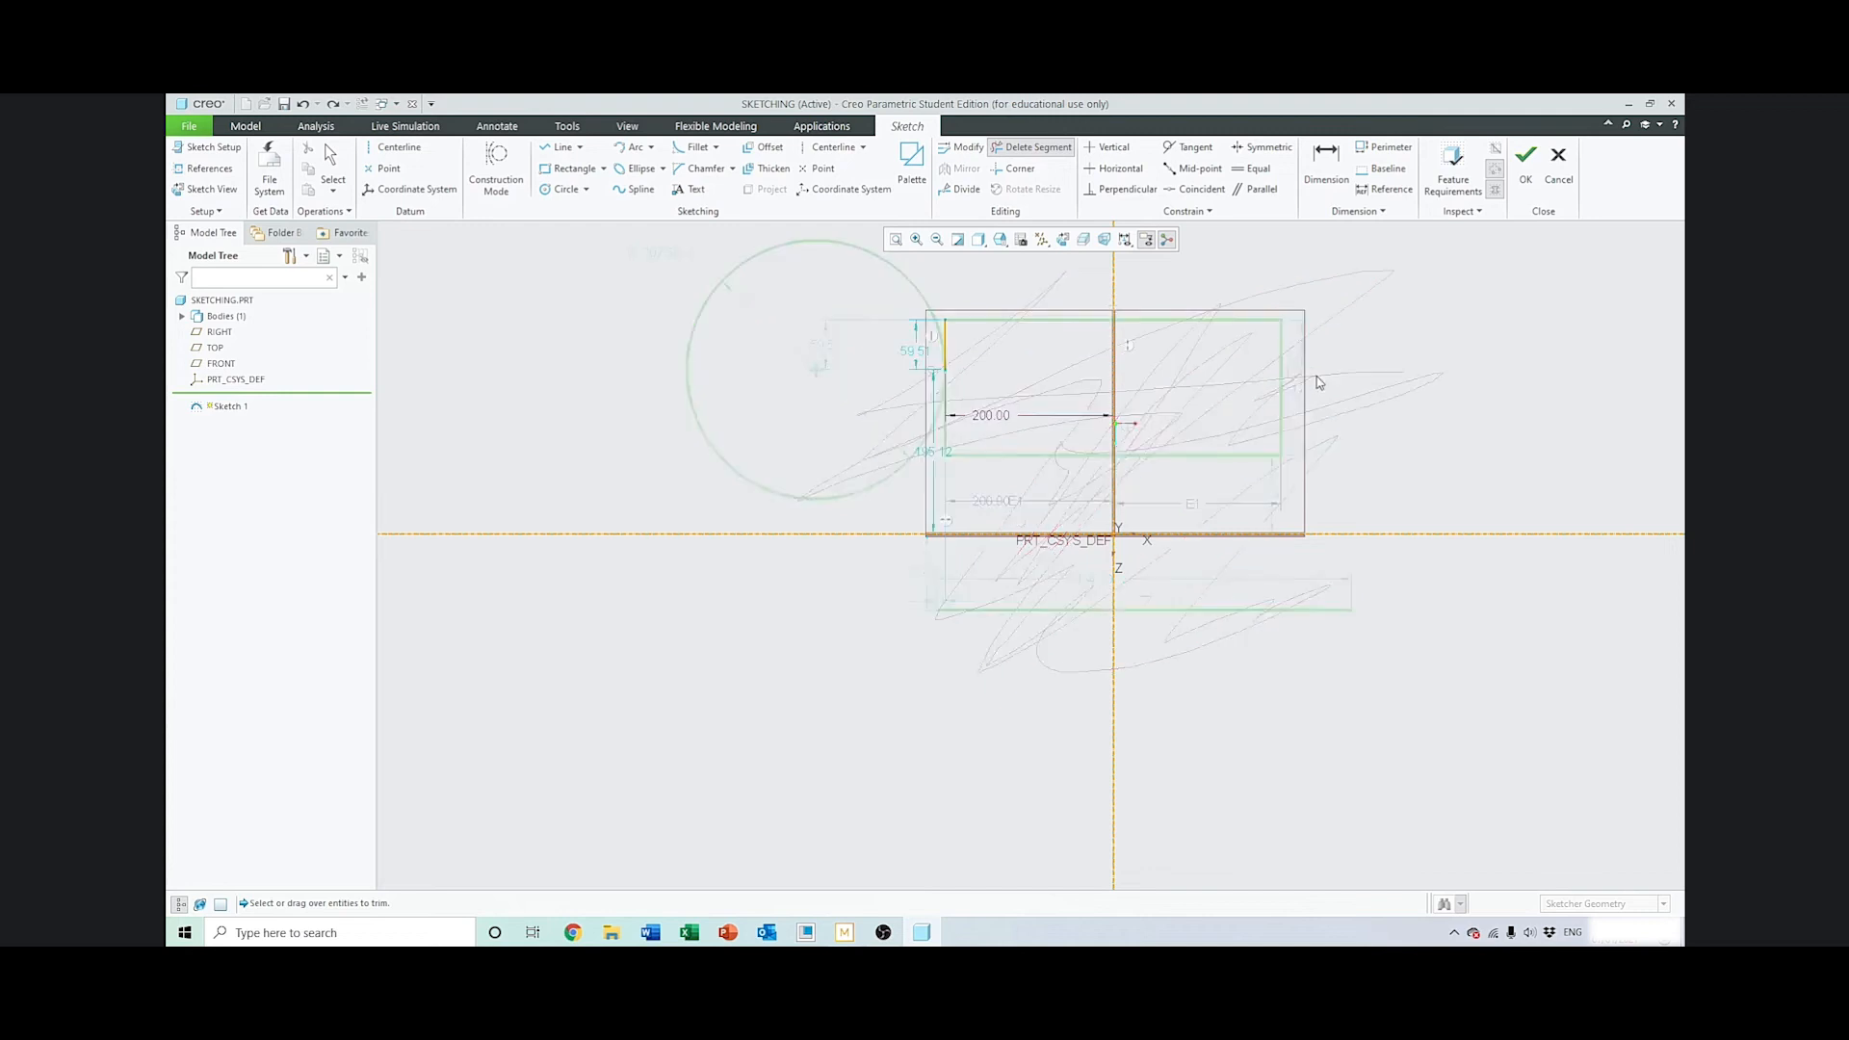
left_click_drag(917, 359, 913, 359)
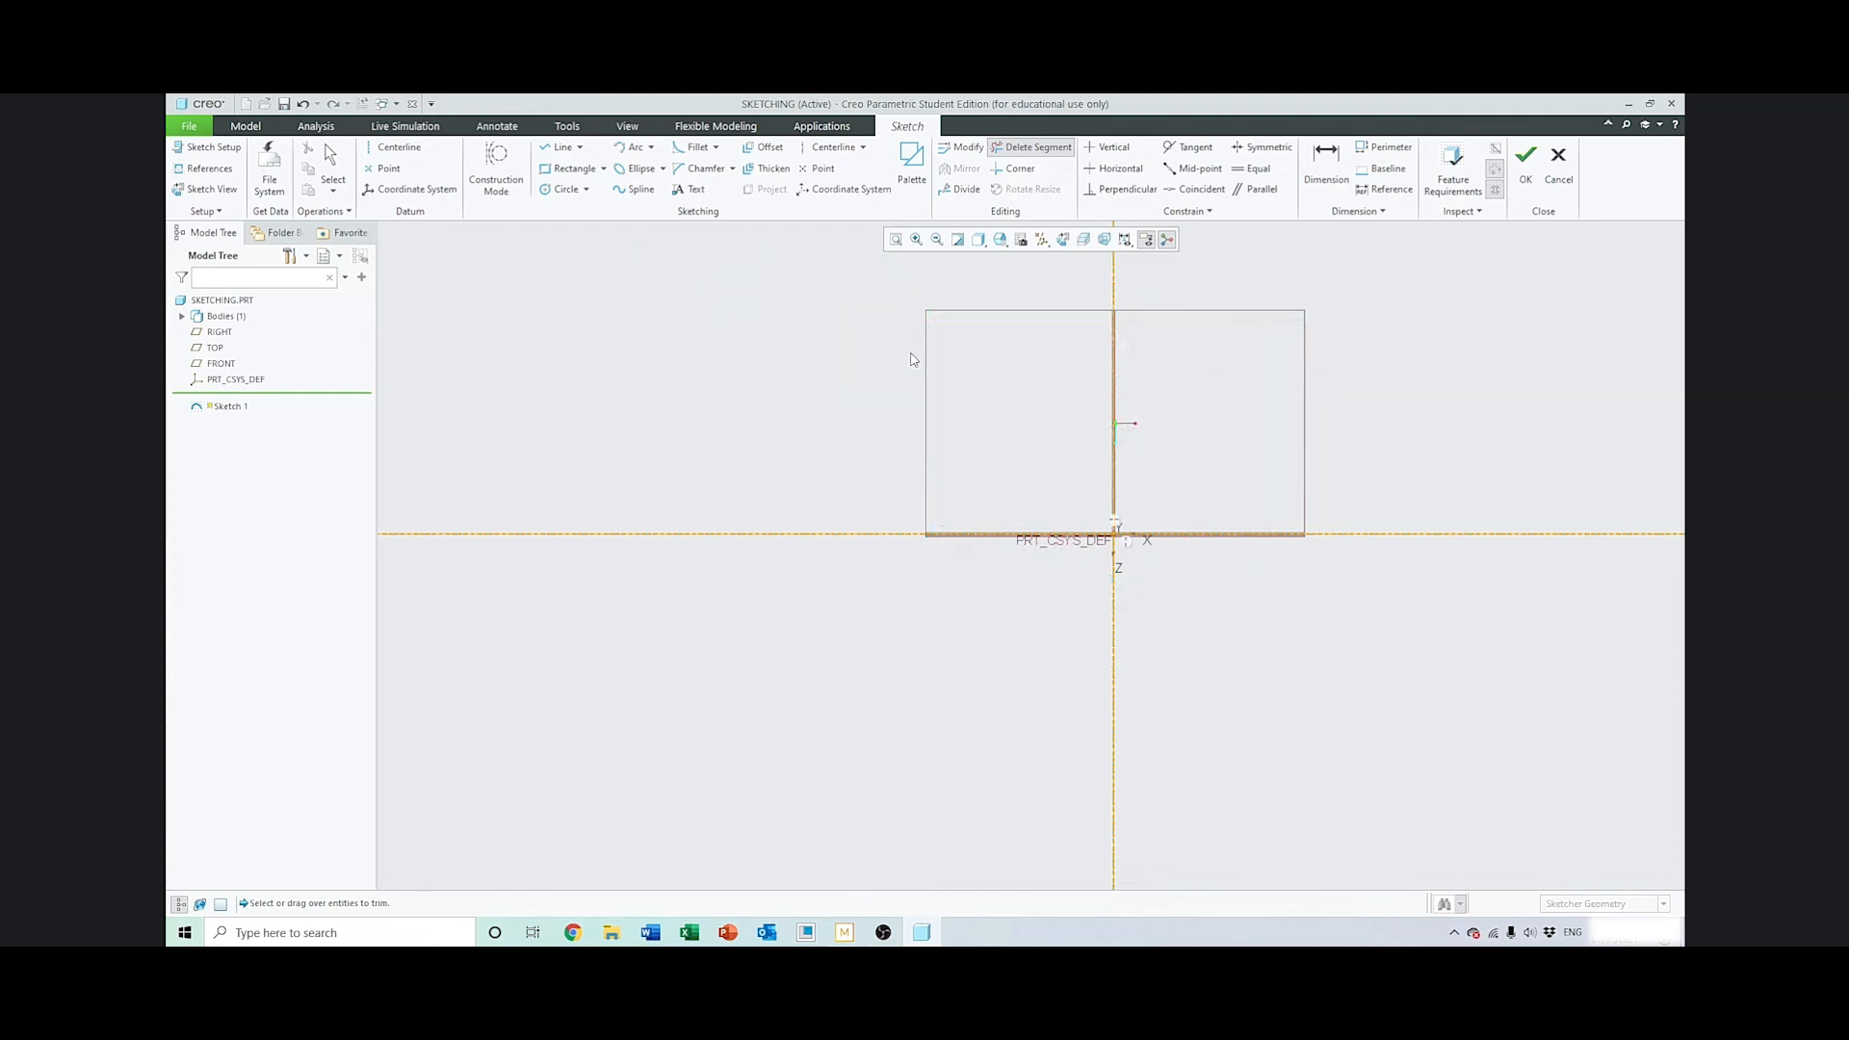
left_click(332, 164)
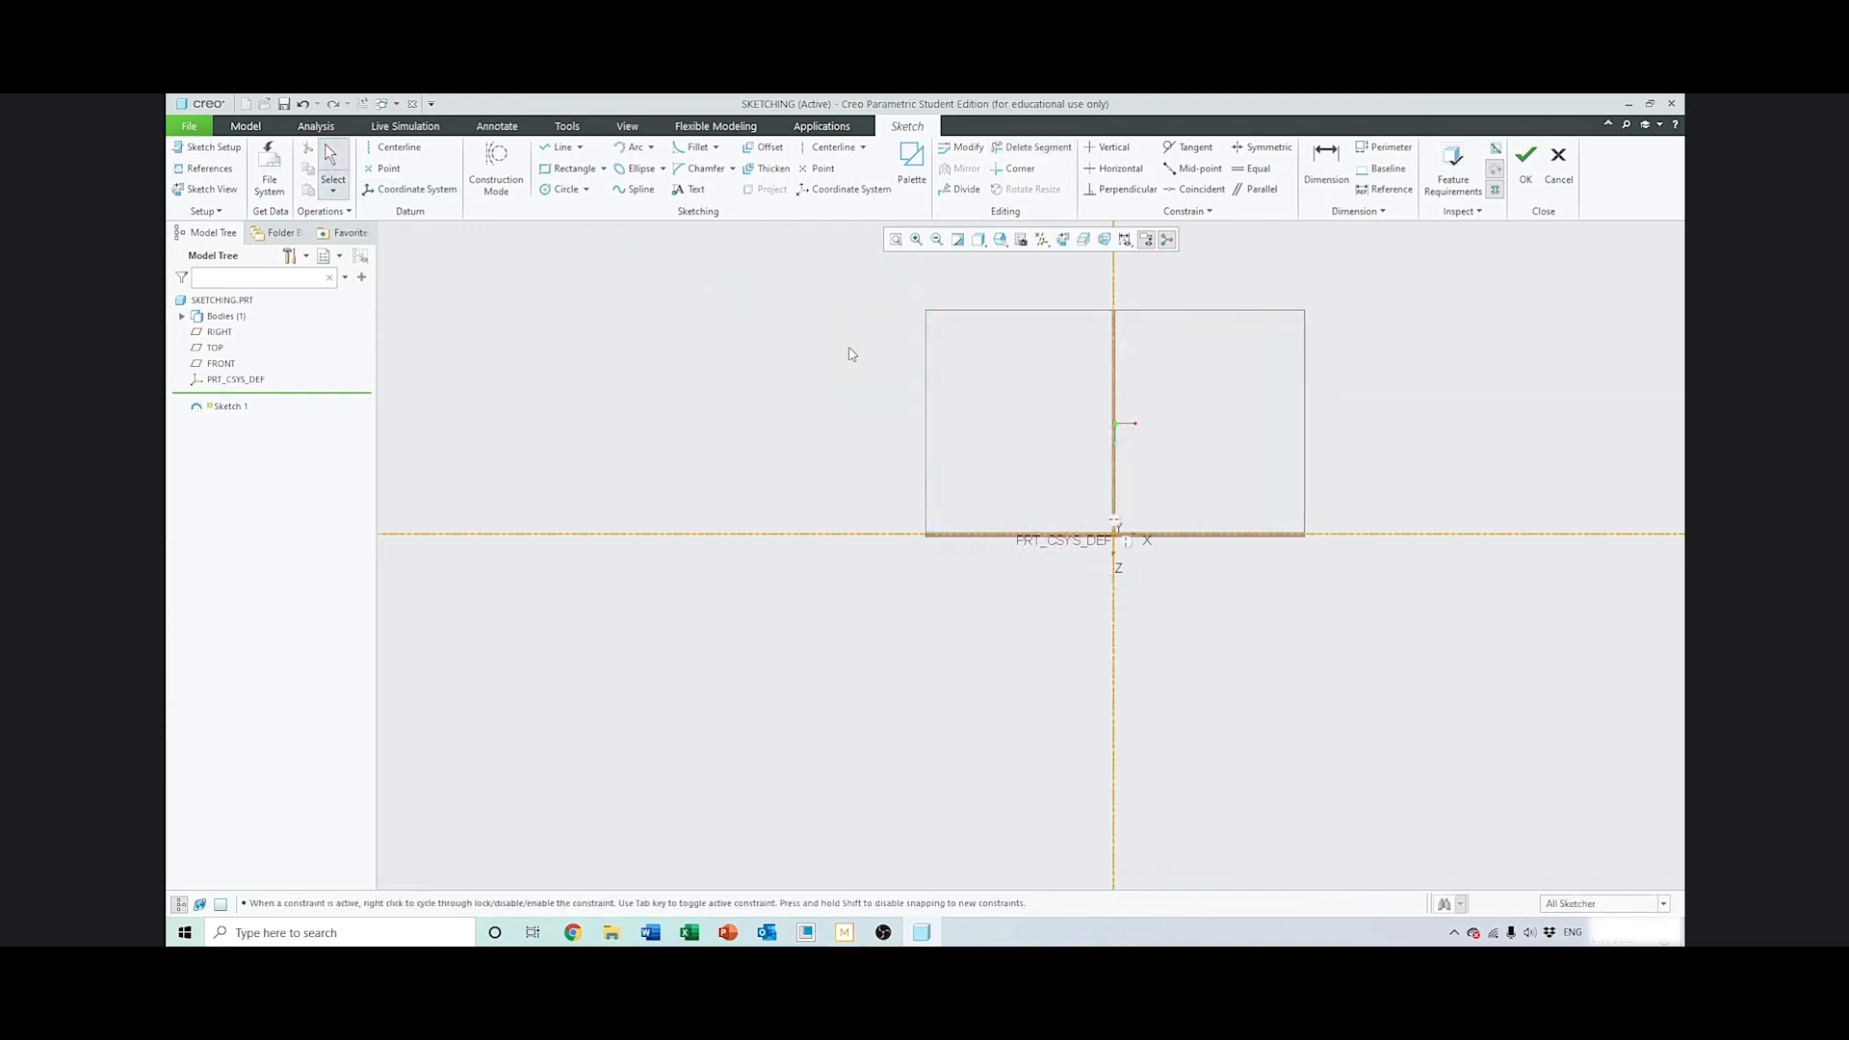
Sketch a slanted square with sides about 457 long, its upper corner about 280 left of the vertical centerline and 267 above the horizontal one
left_click(603, 169)
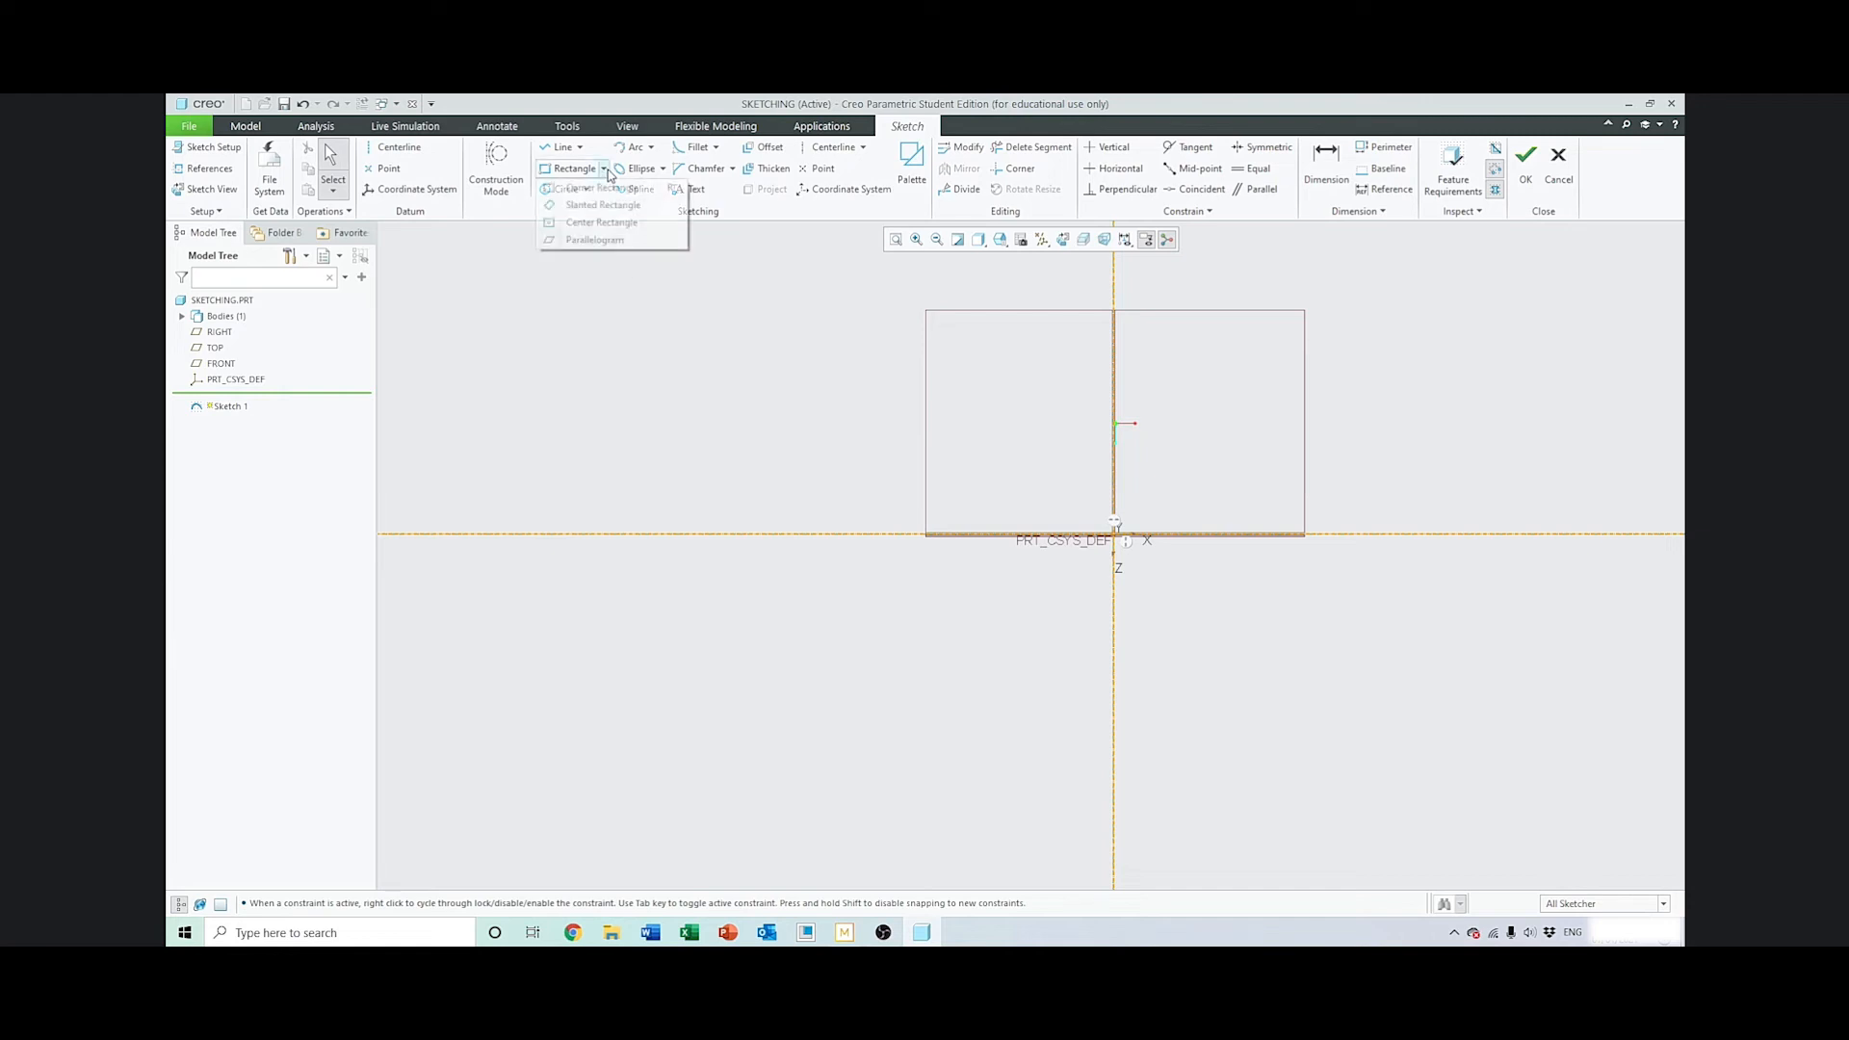
left_click(613, 207)
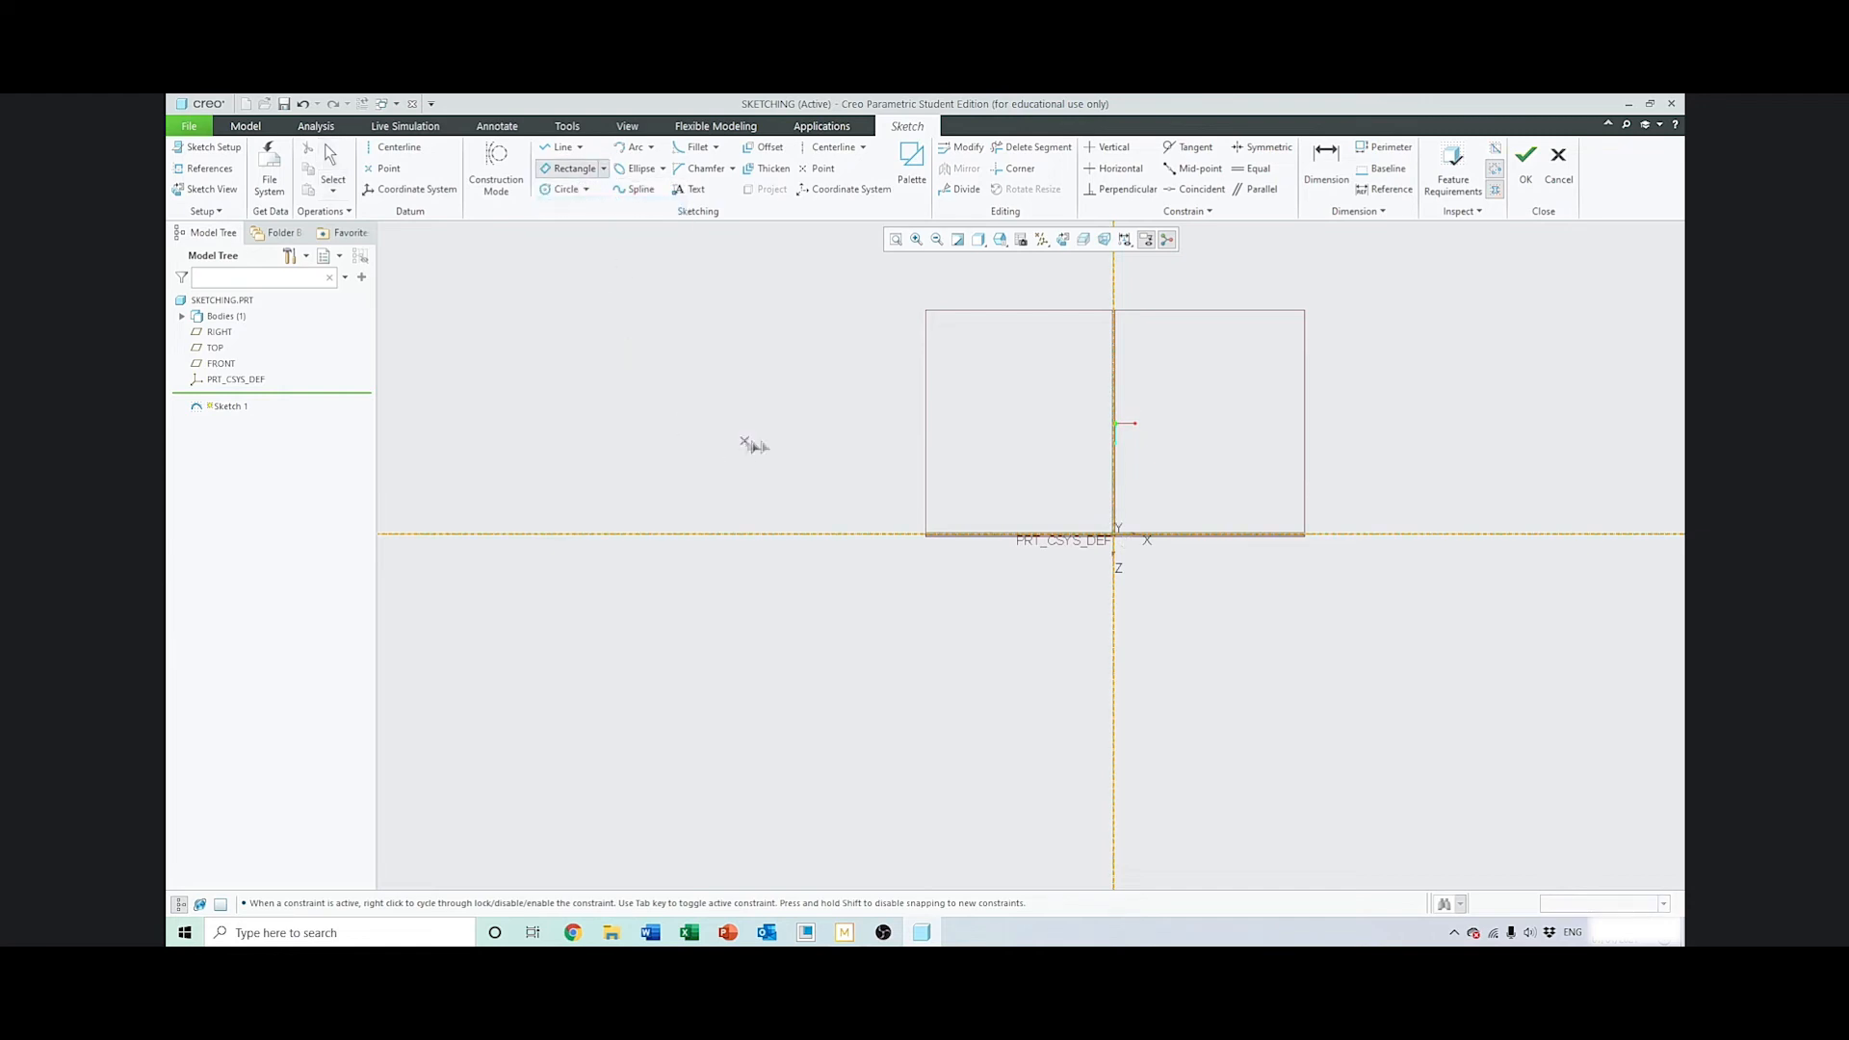
left_click(877, 309)
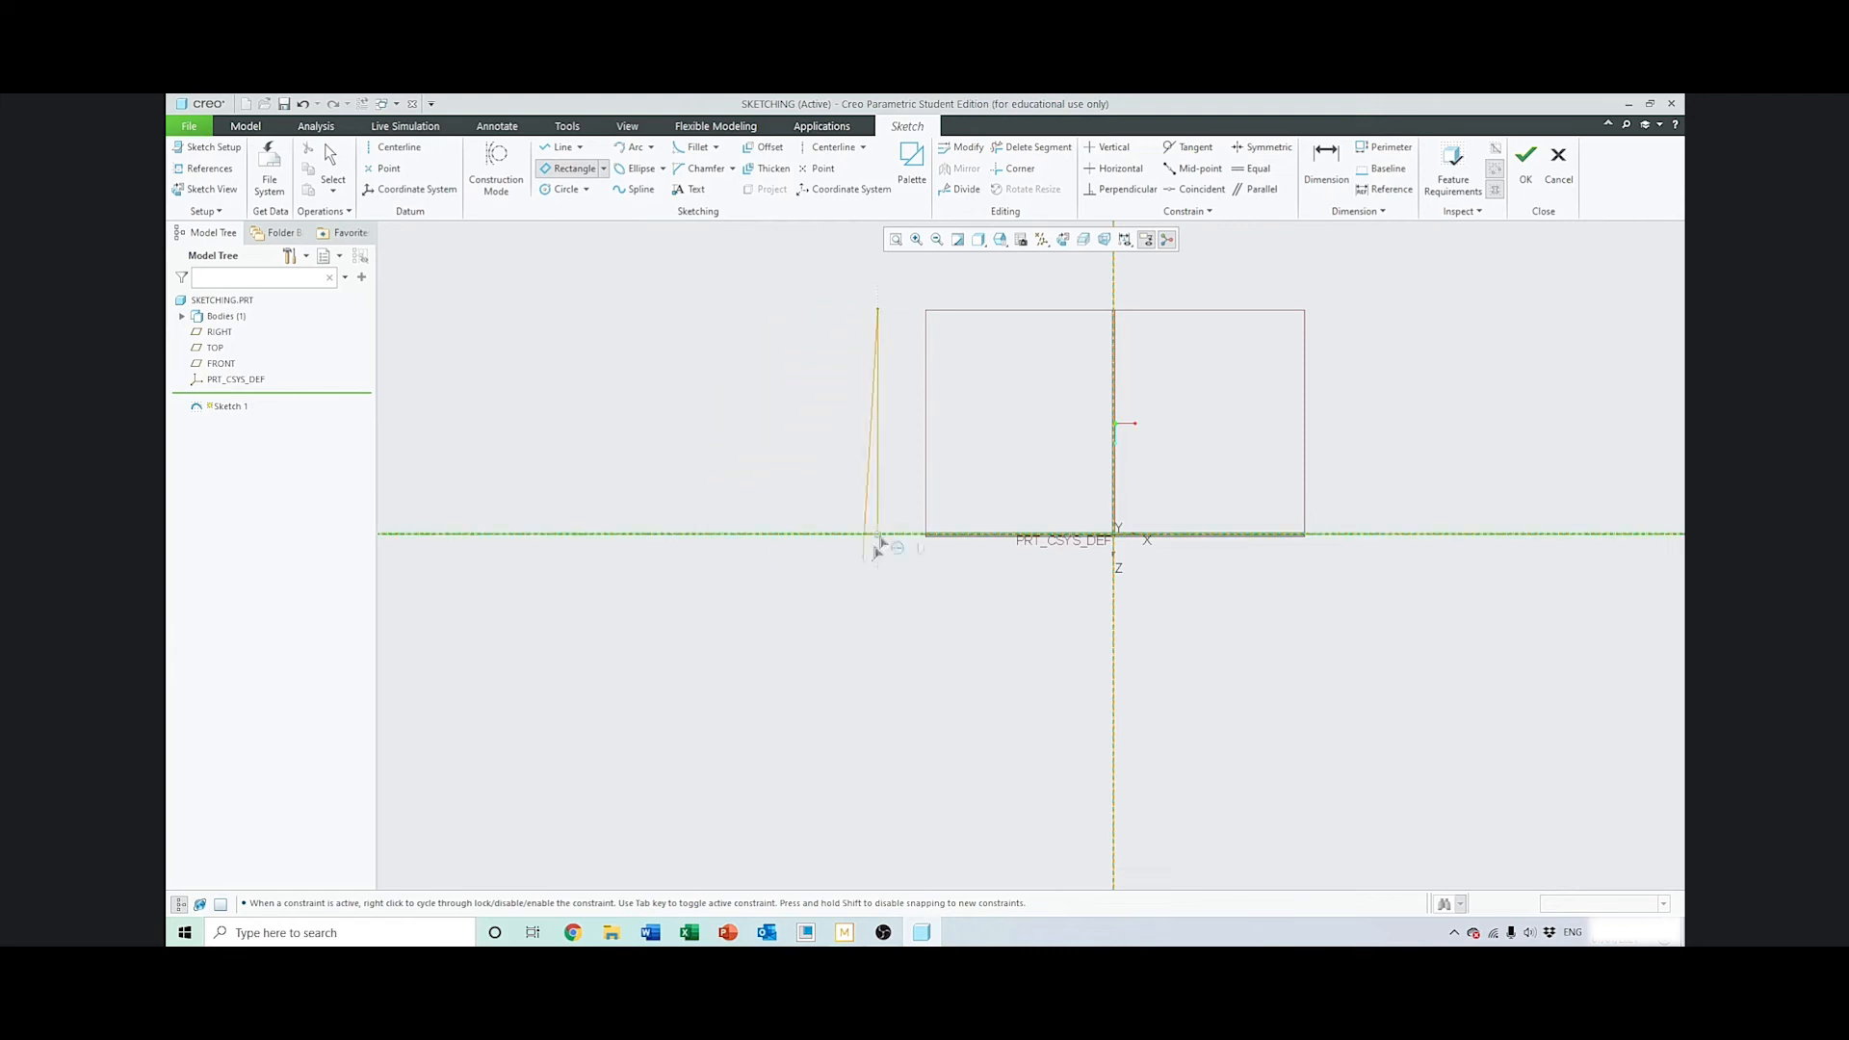
left_click(619, 594)
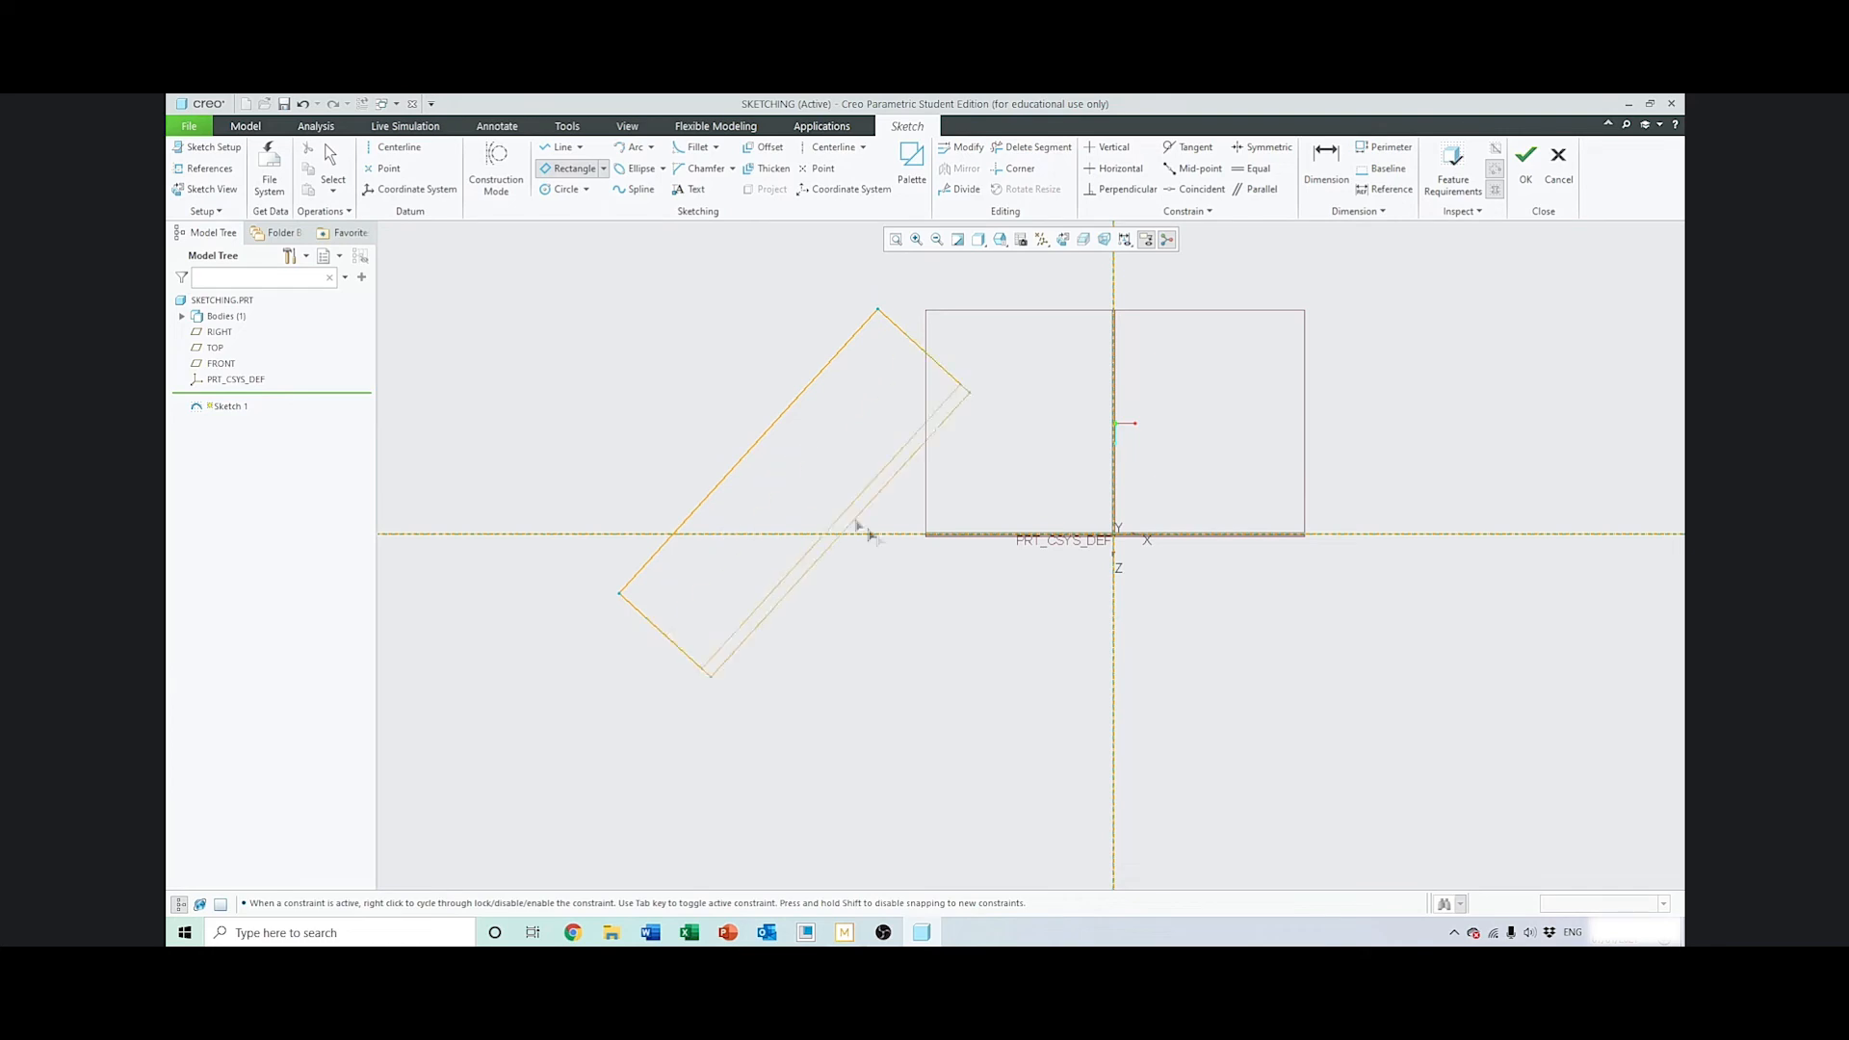
left_click(1088, 659)
left_click(334, 161)
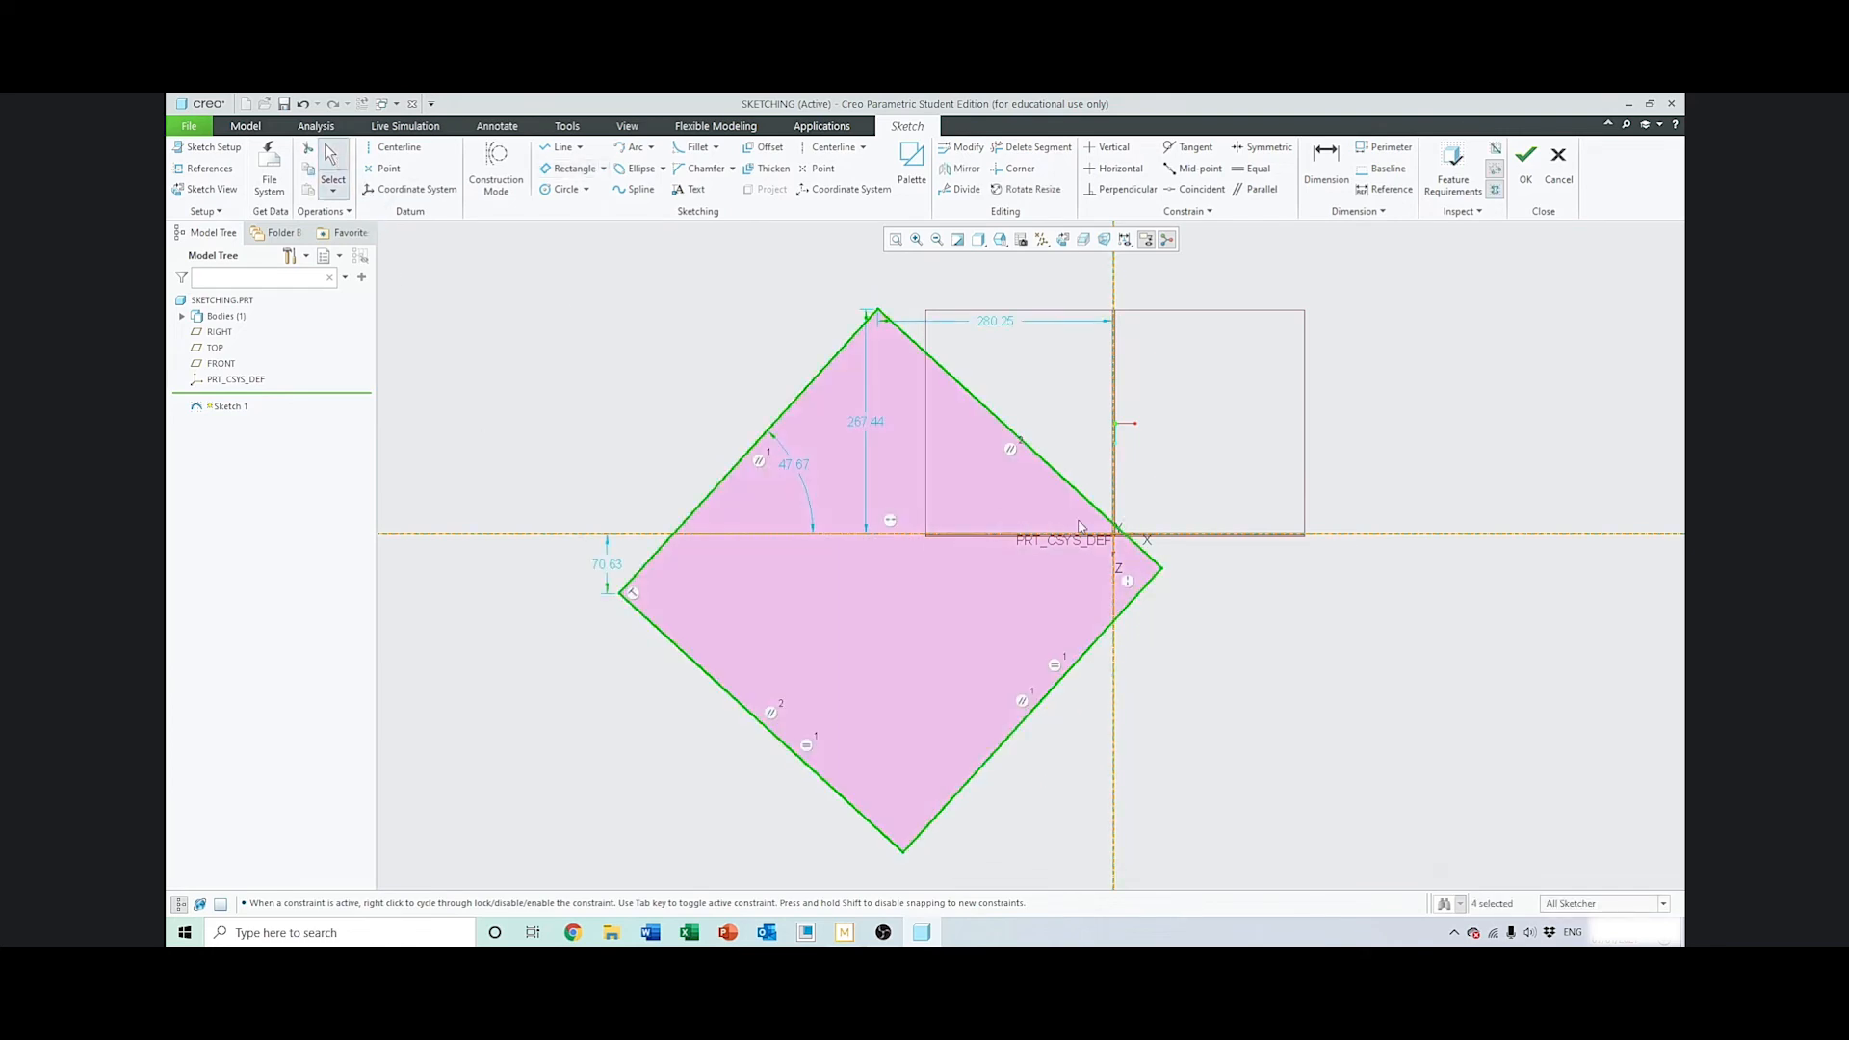
left_click(655, 377)
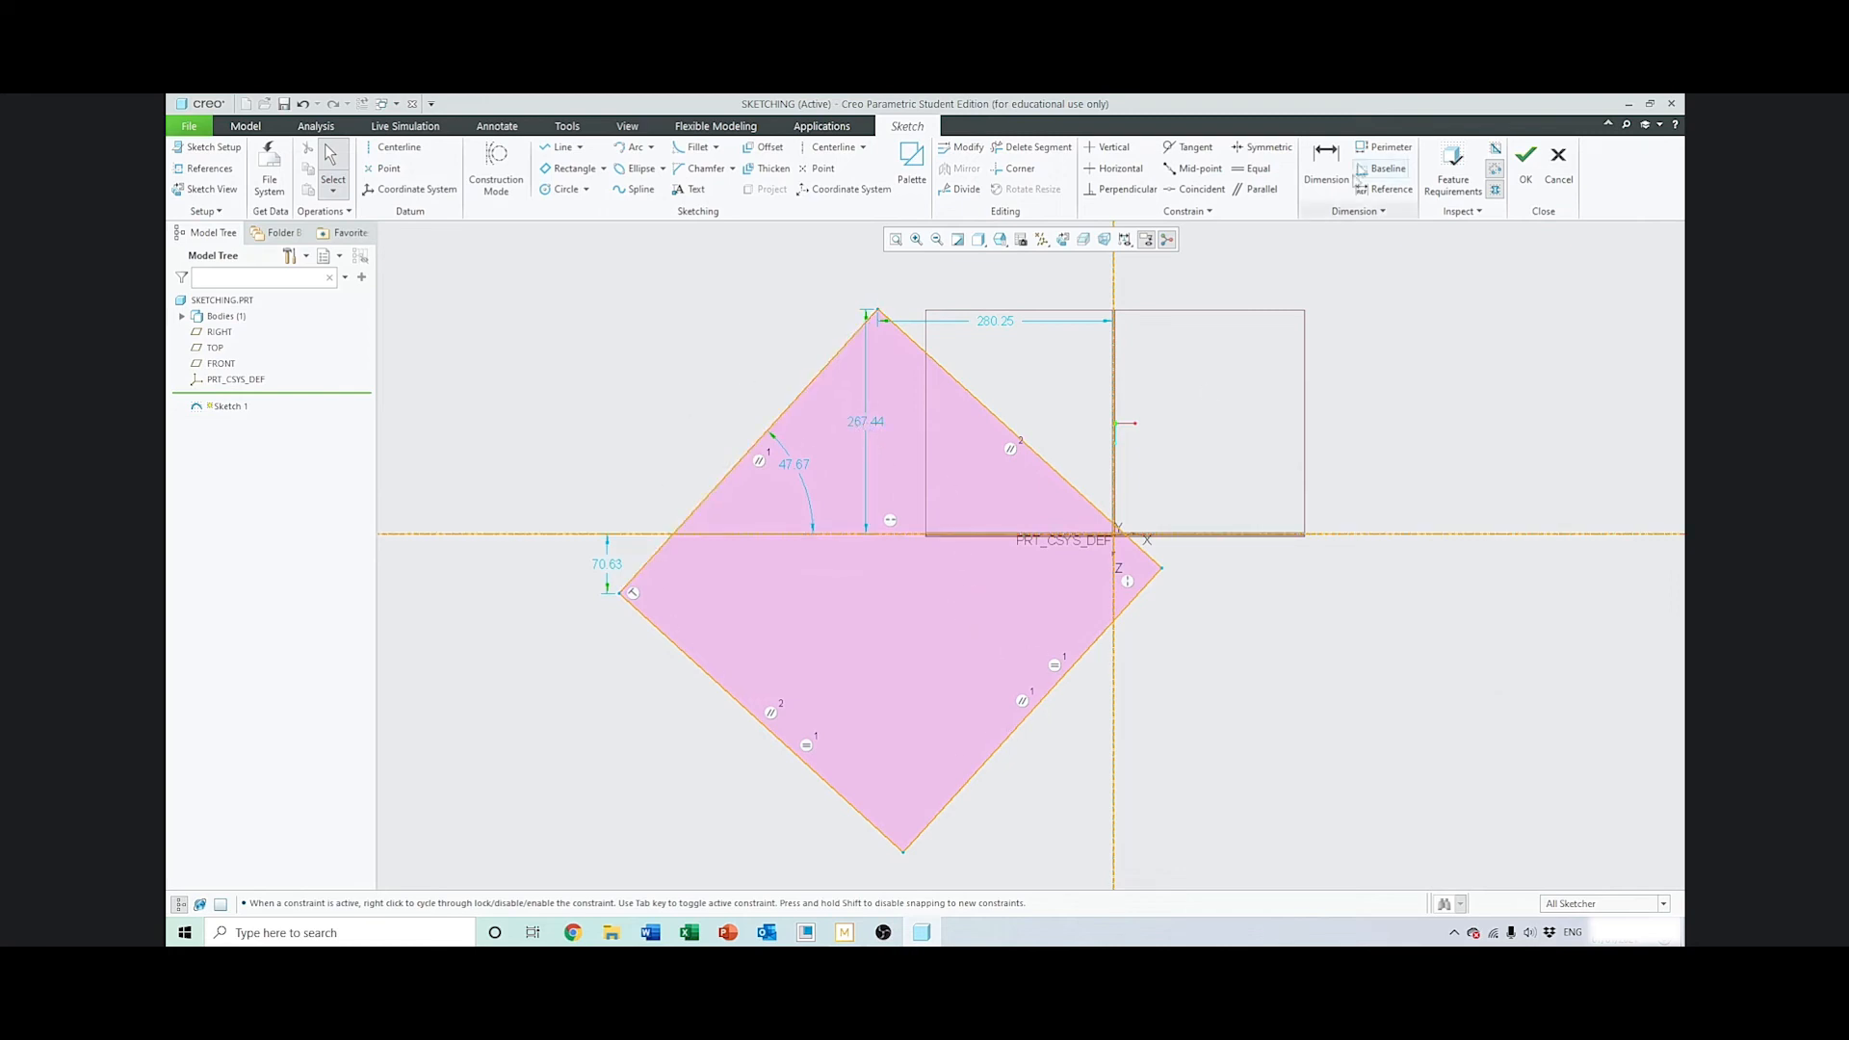
Dimension the angle between the slanted square's upper-right edge and the horizontal centerline, and set it to 100 degrees
left_click(1335, 166)
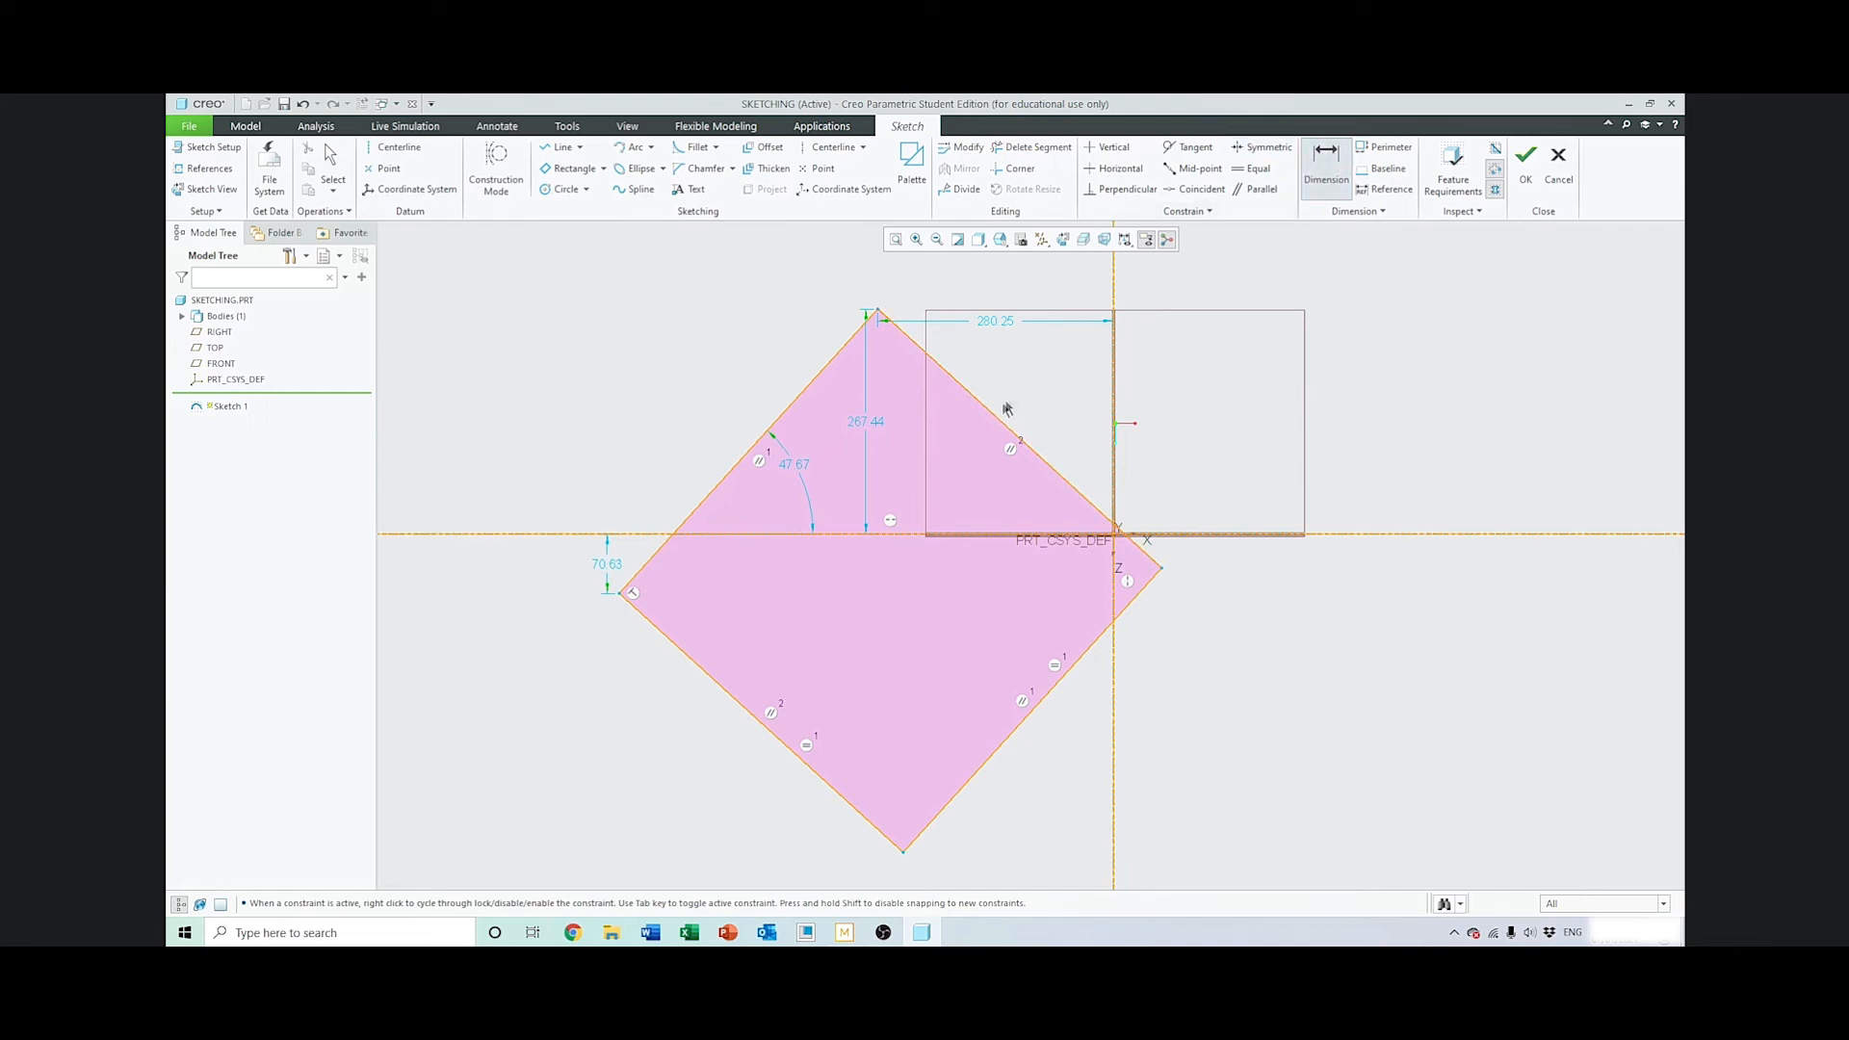
left_click(1383, 535)
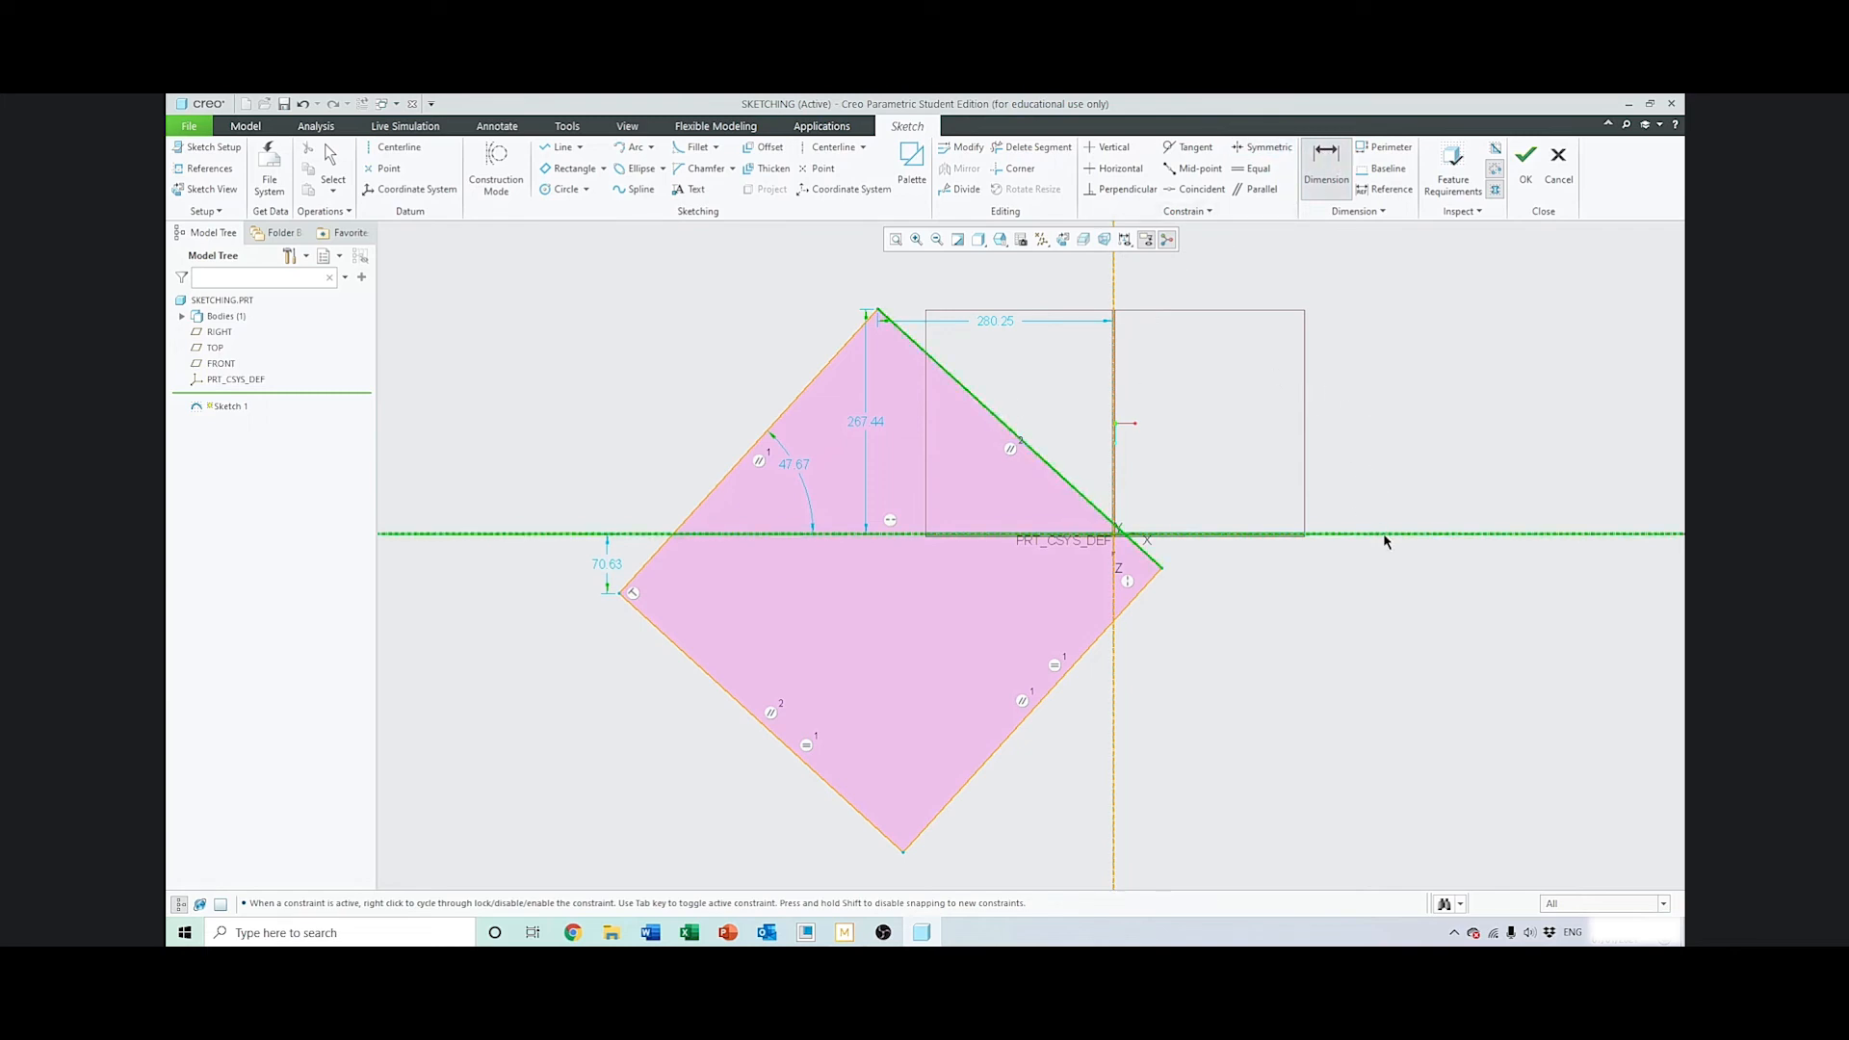
middle_click(1208, 422)
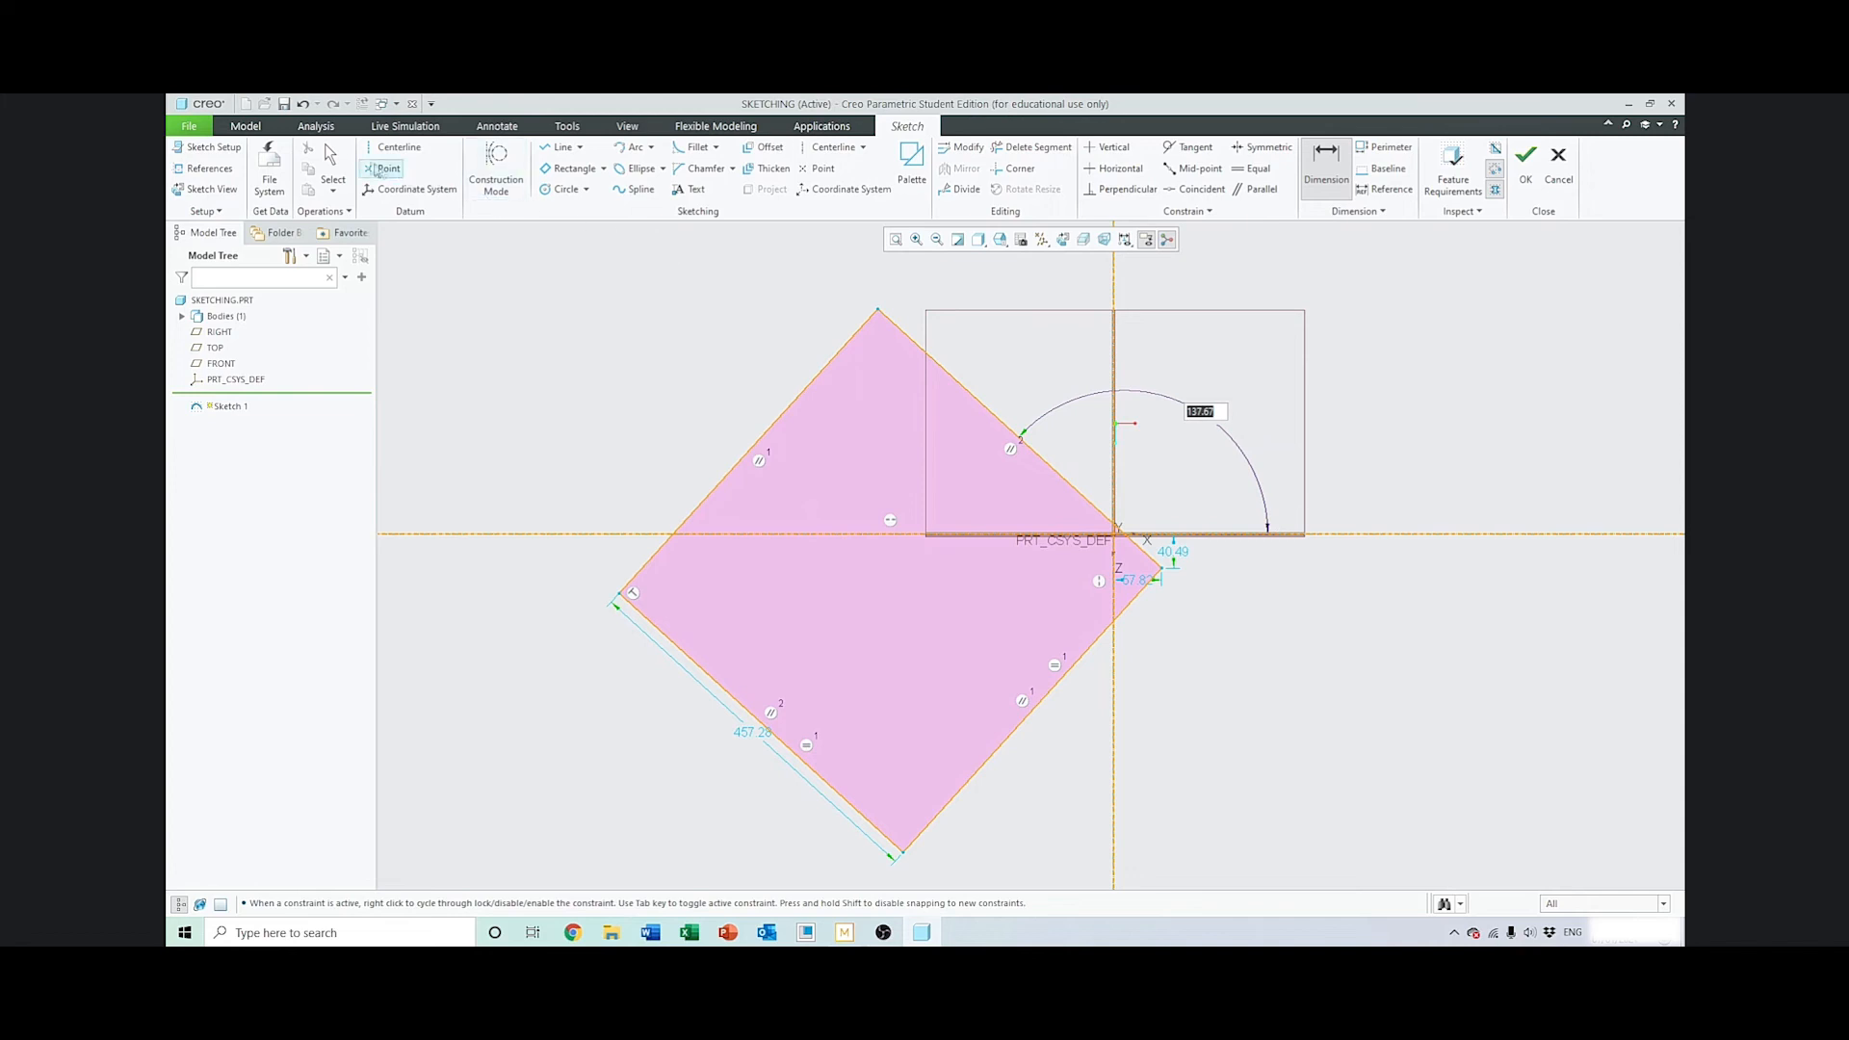
middle_click(1067, 290)
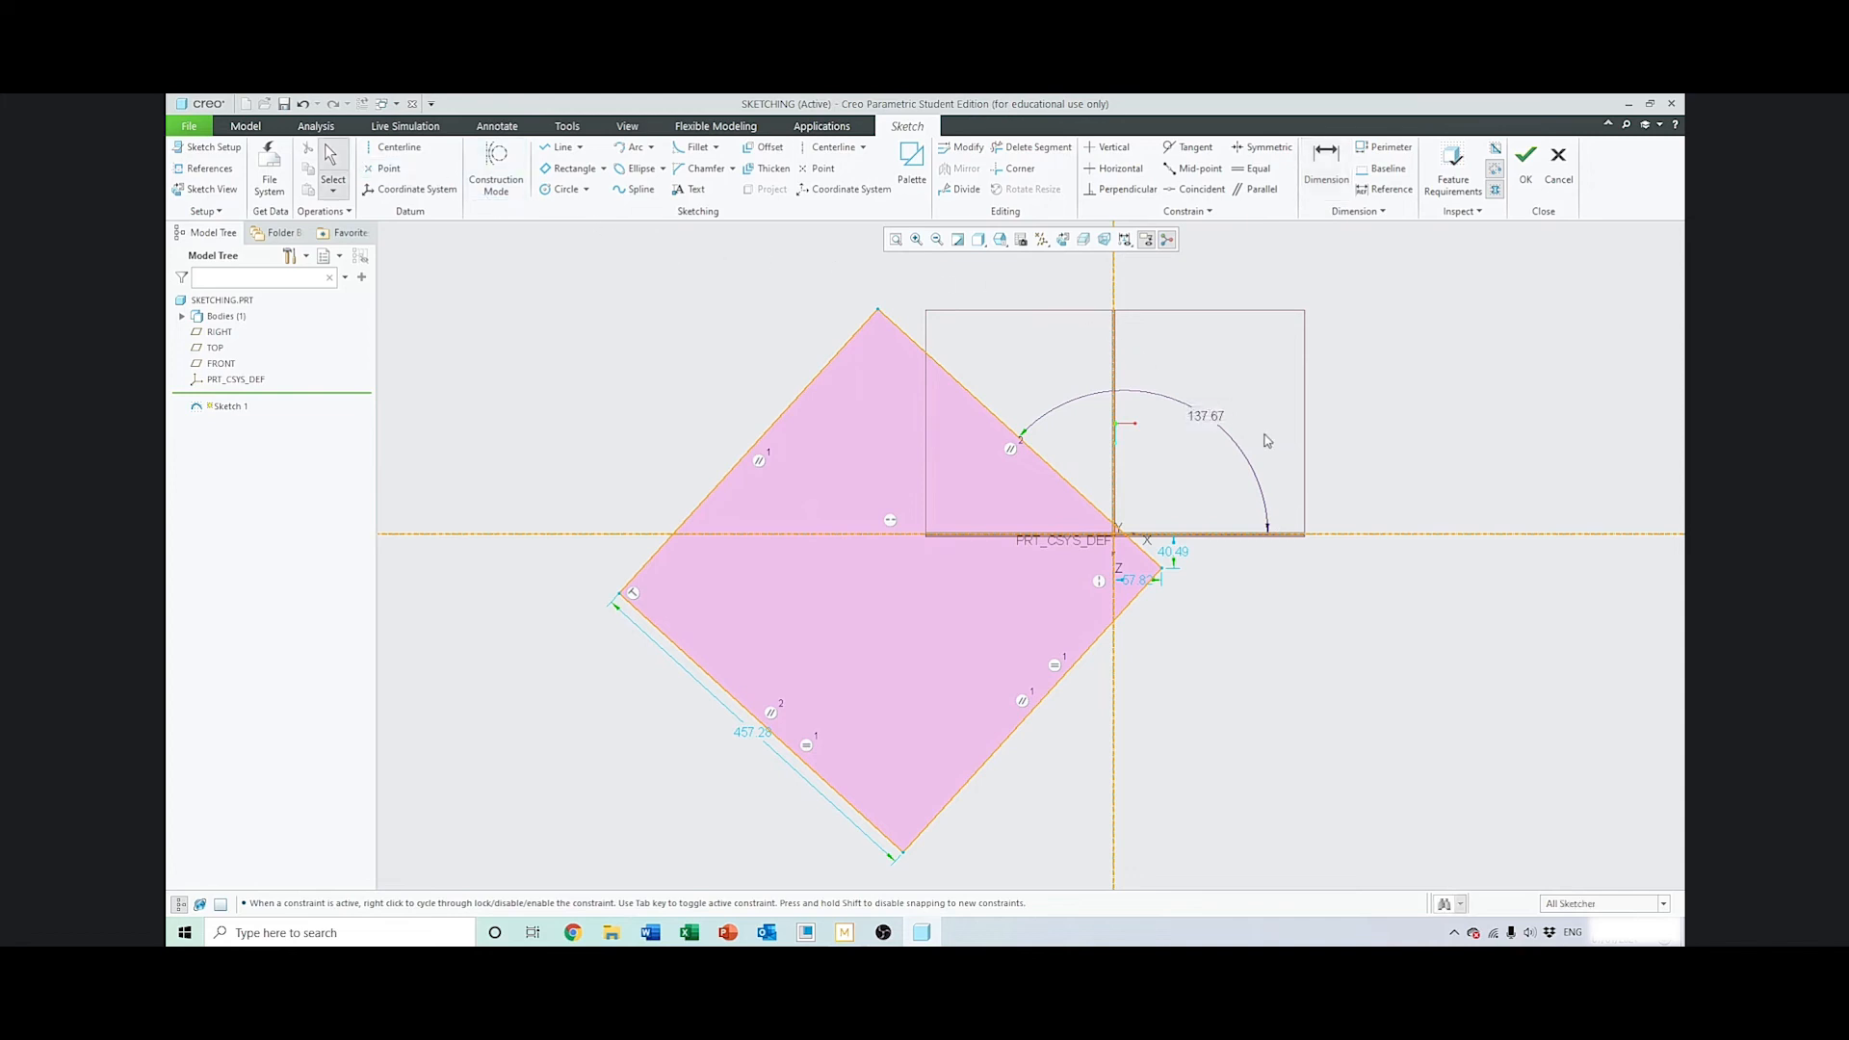
double_click(1202, 424)
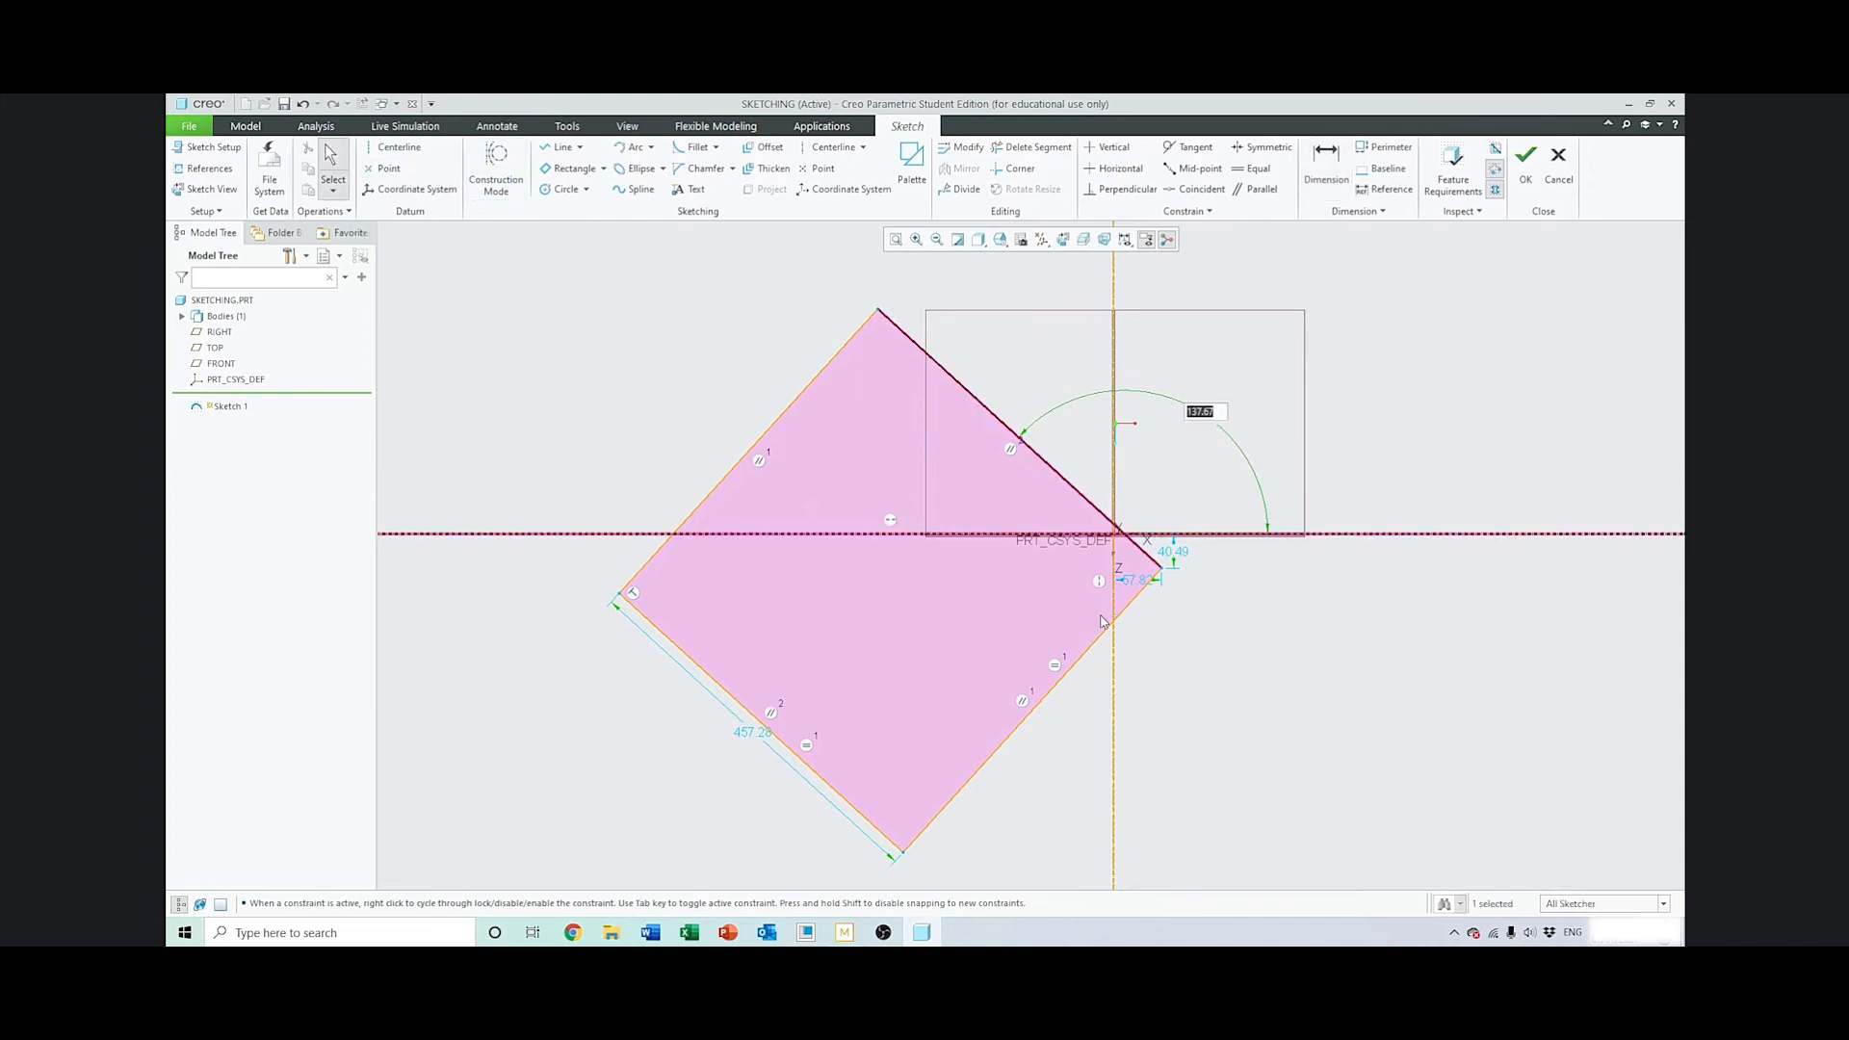
type("100")
key("Return")
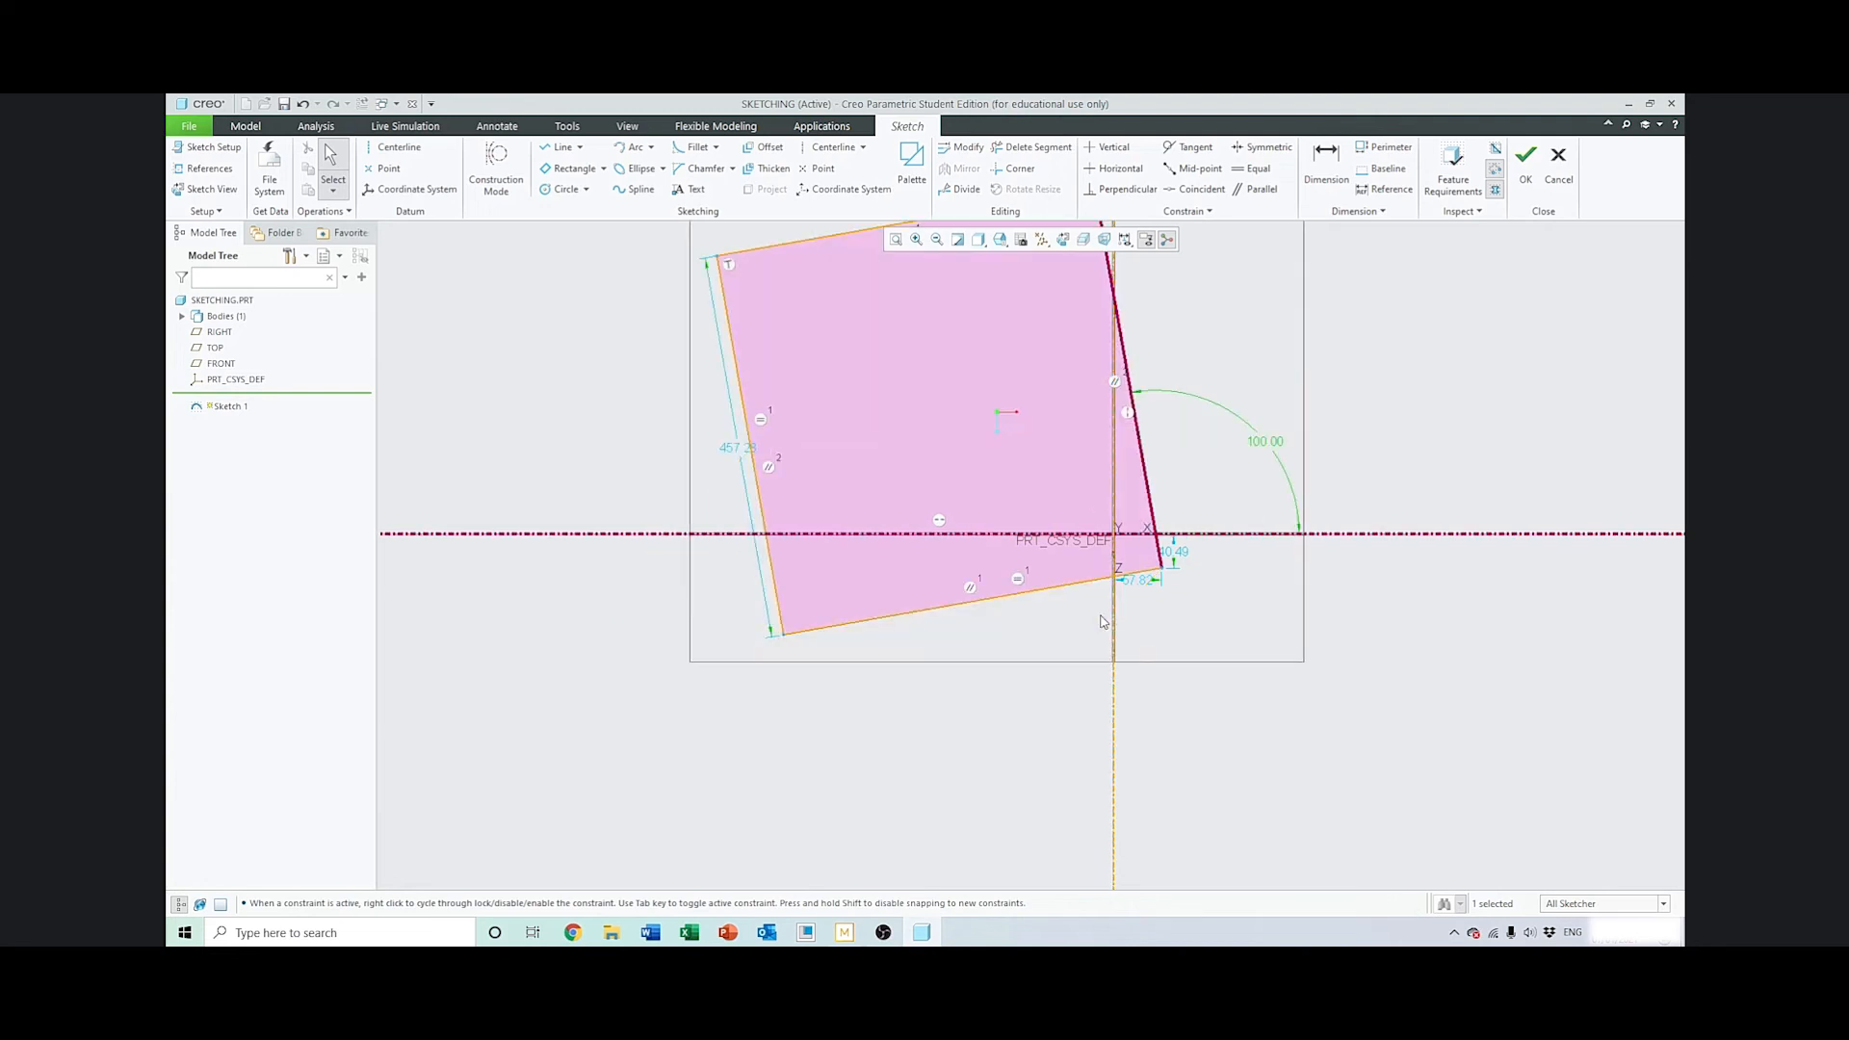
left_click(1378, 359)
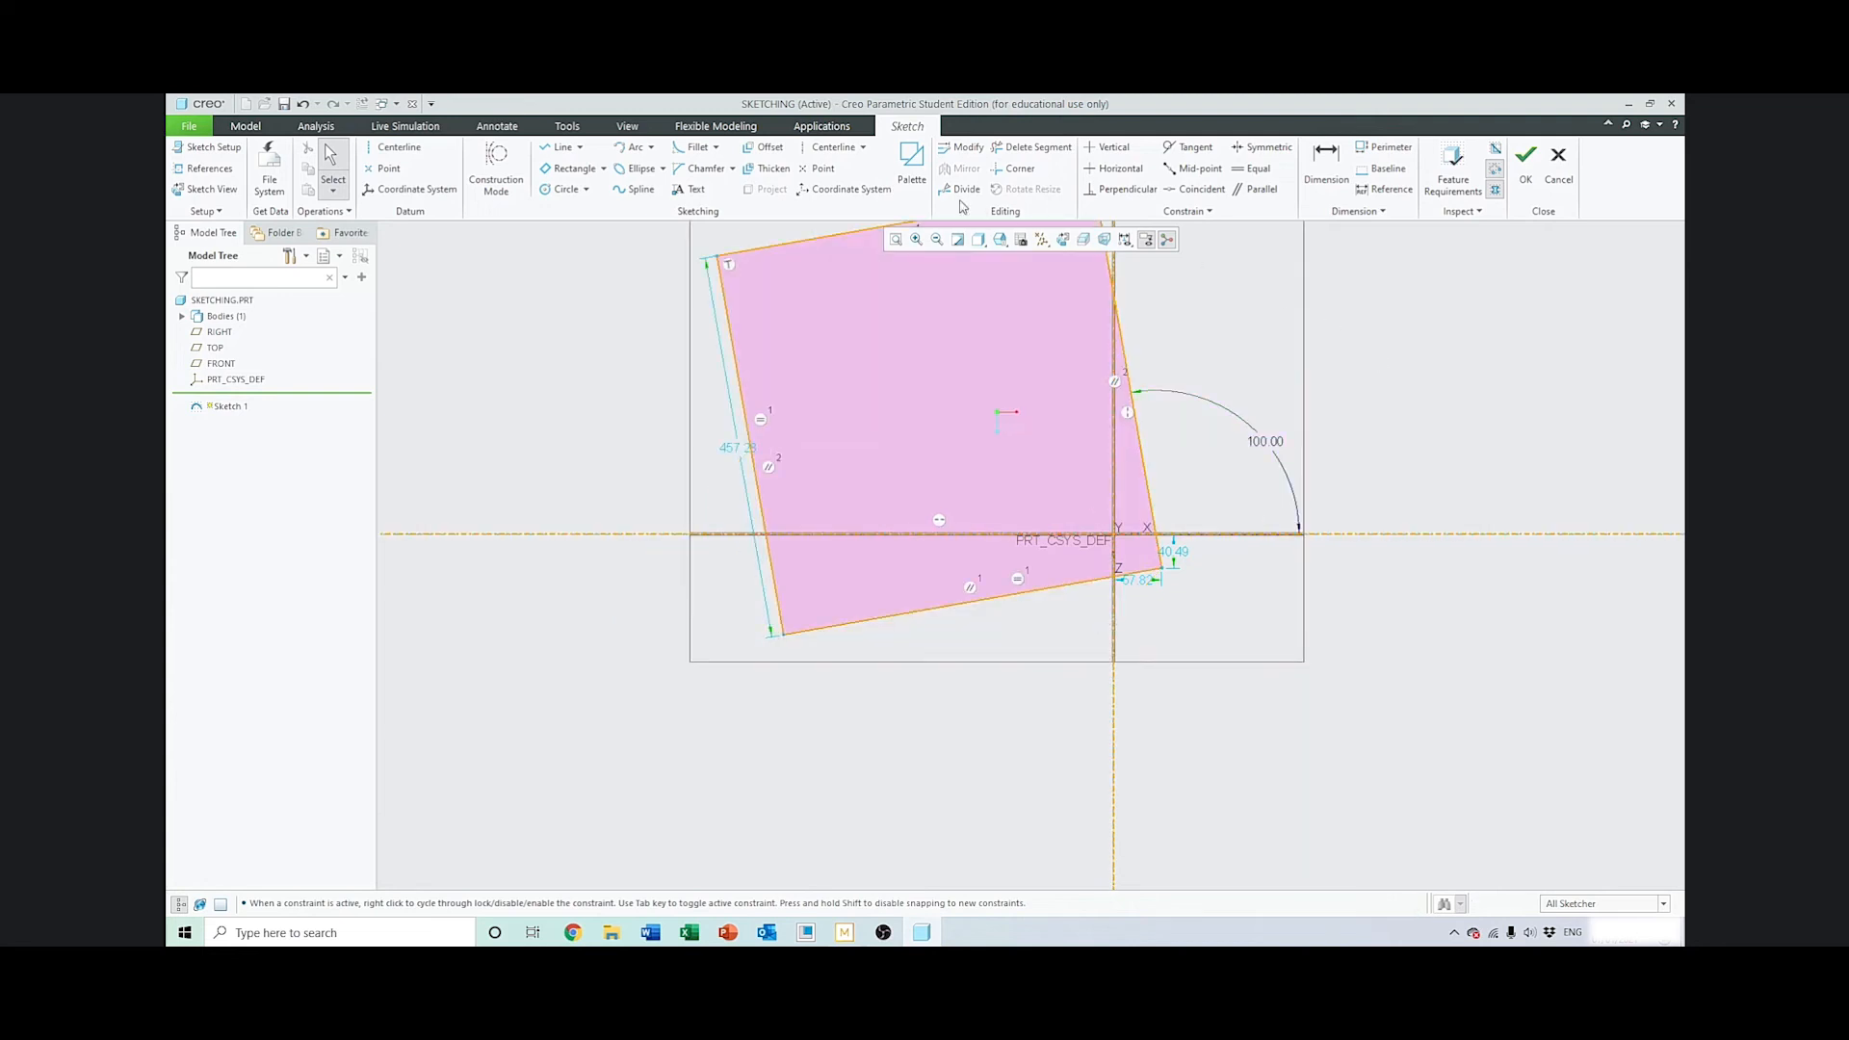
Remove all four edges of the slanted square with Delete Segment, keeping the two centerlines
left_click(1031, 147)
mouse_move(1231, 321)
left_mouse_down()
mouse_move(1098, 339)
mouse_move(1107, 259)
mouse_move(766, 275)
mouse_move(913, 621)
mouse_move(1156, 567)
mouse_move(732, 587)
left_mouse_up()
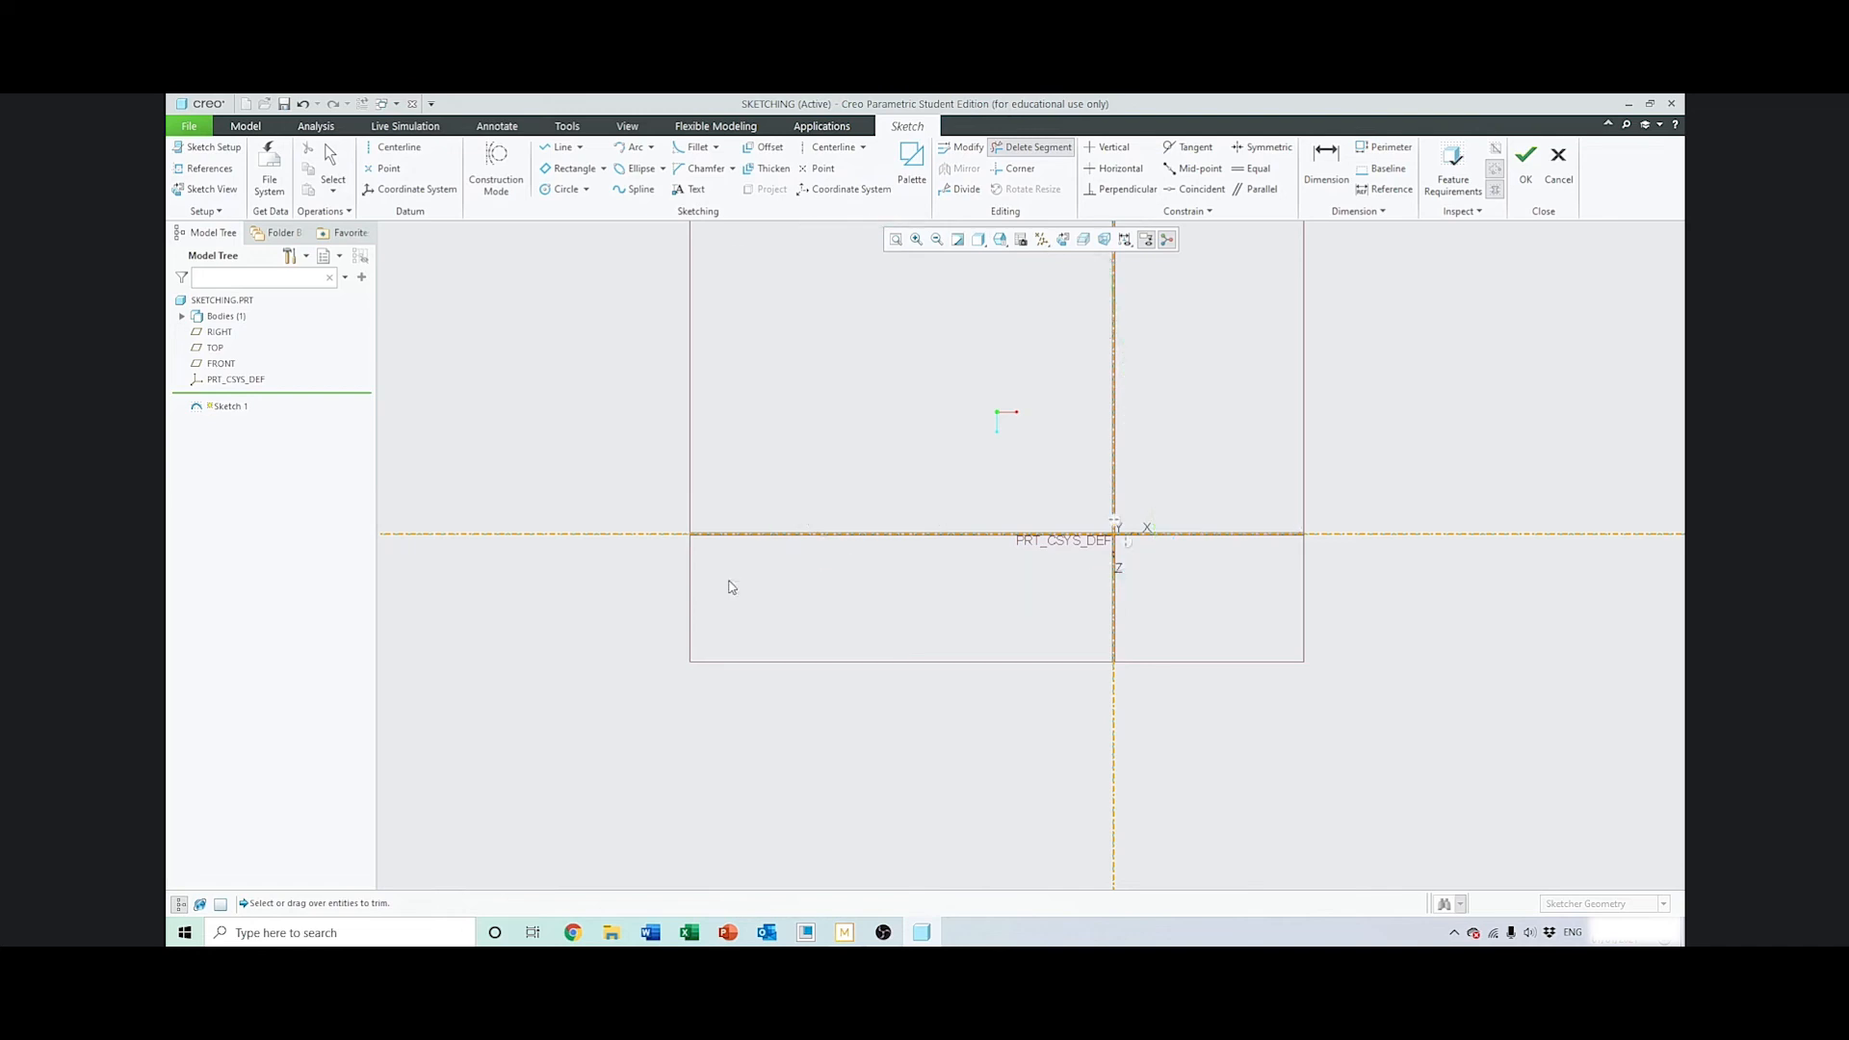
Sketch a center rectangle about 889 wide and 801 high on the intersection of the centerlines, and delete it
left_click(605, 170)
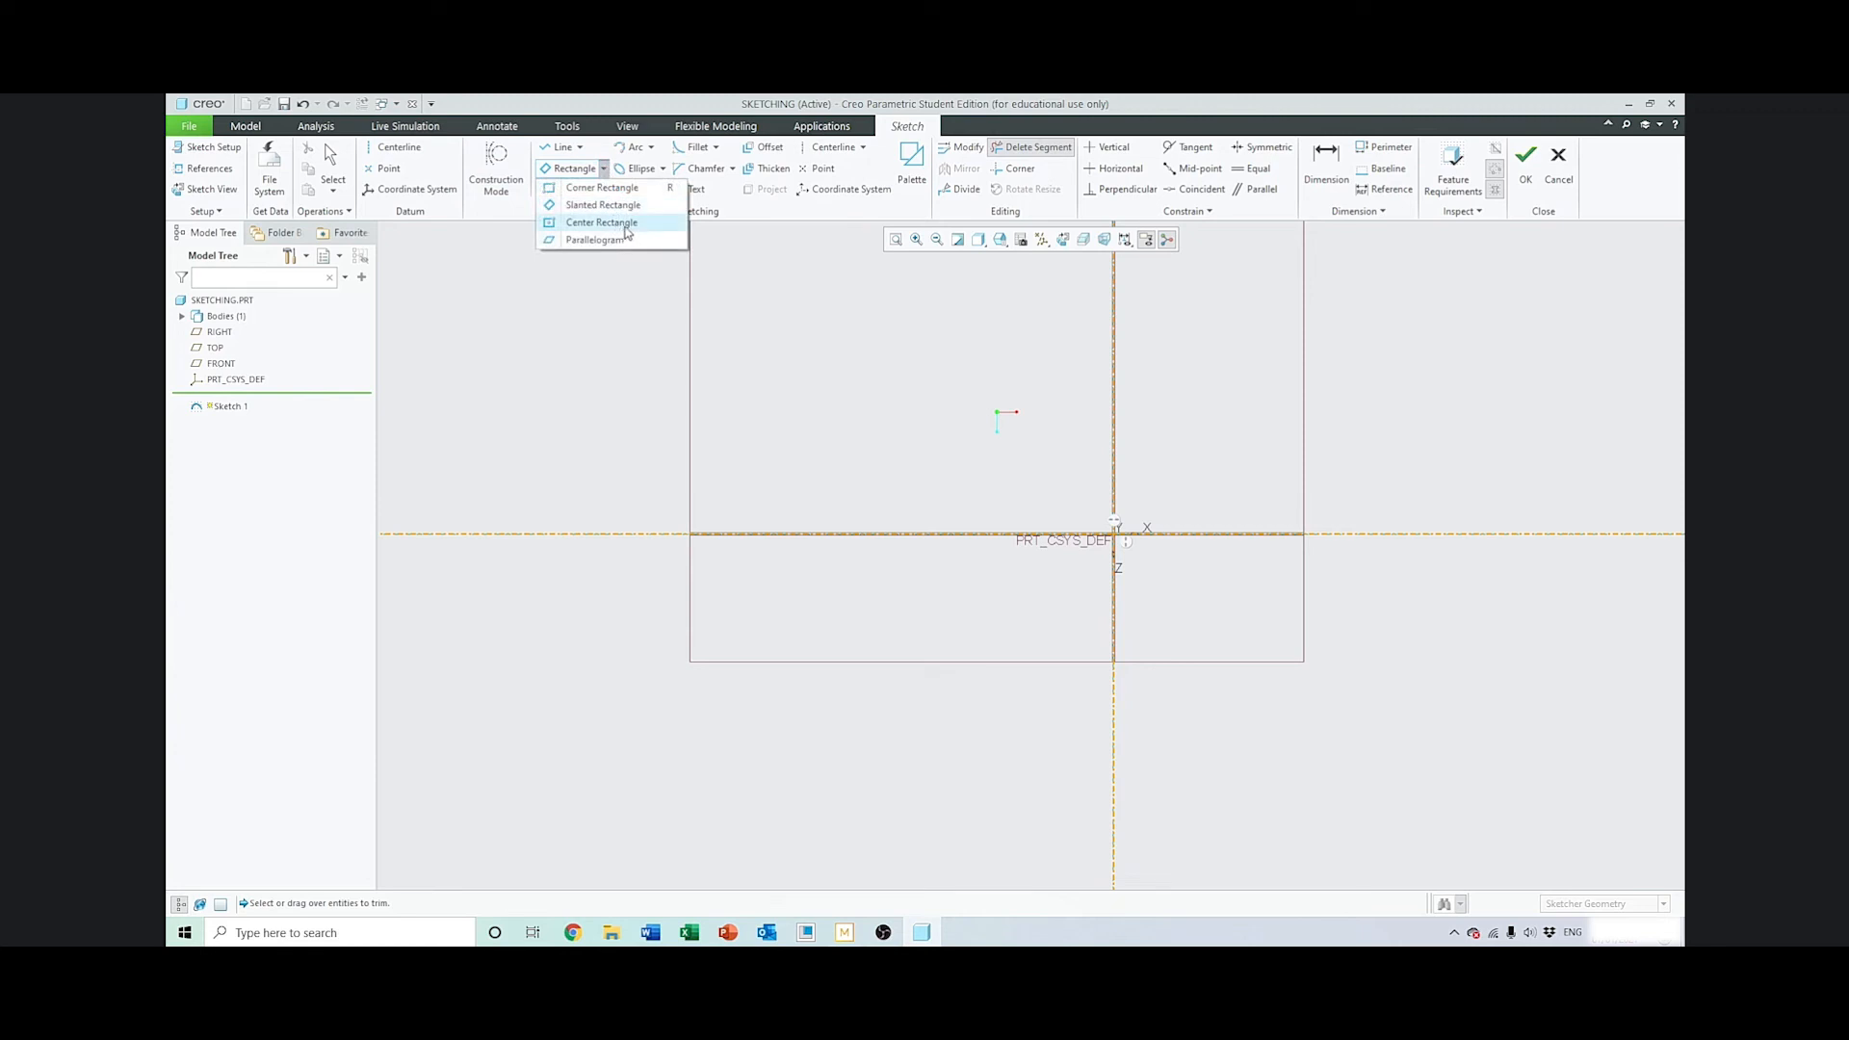
left_click(624, 224)
scroll(1146, 559, "down", 1)
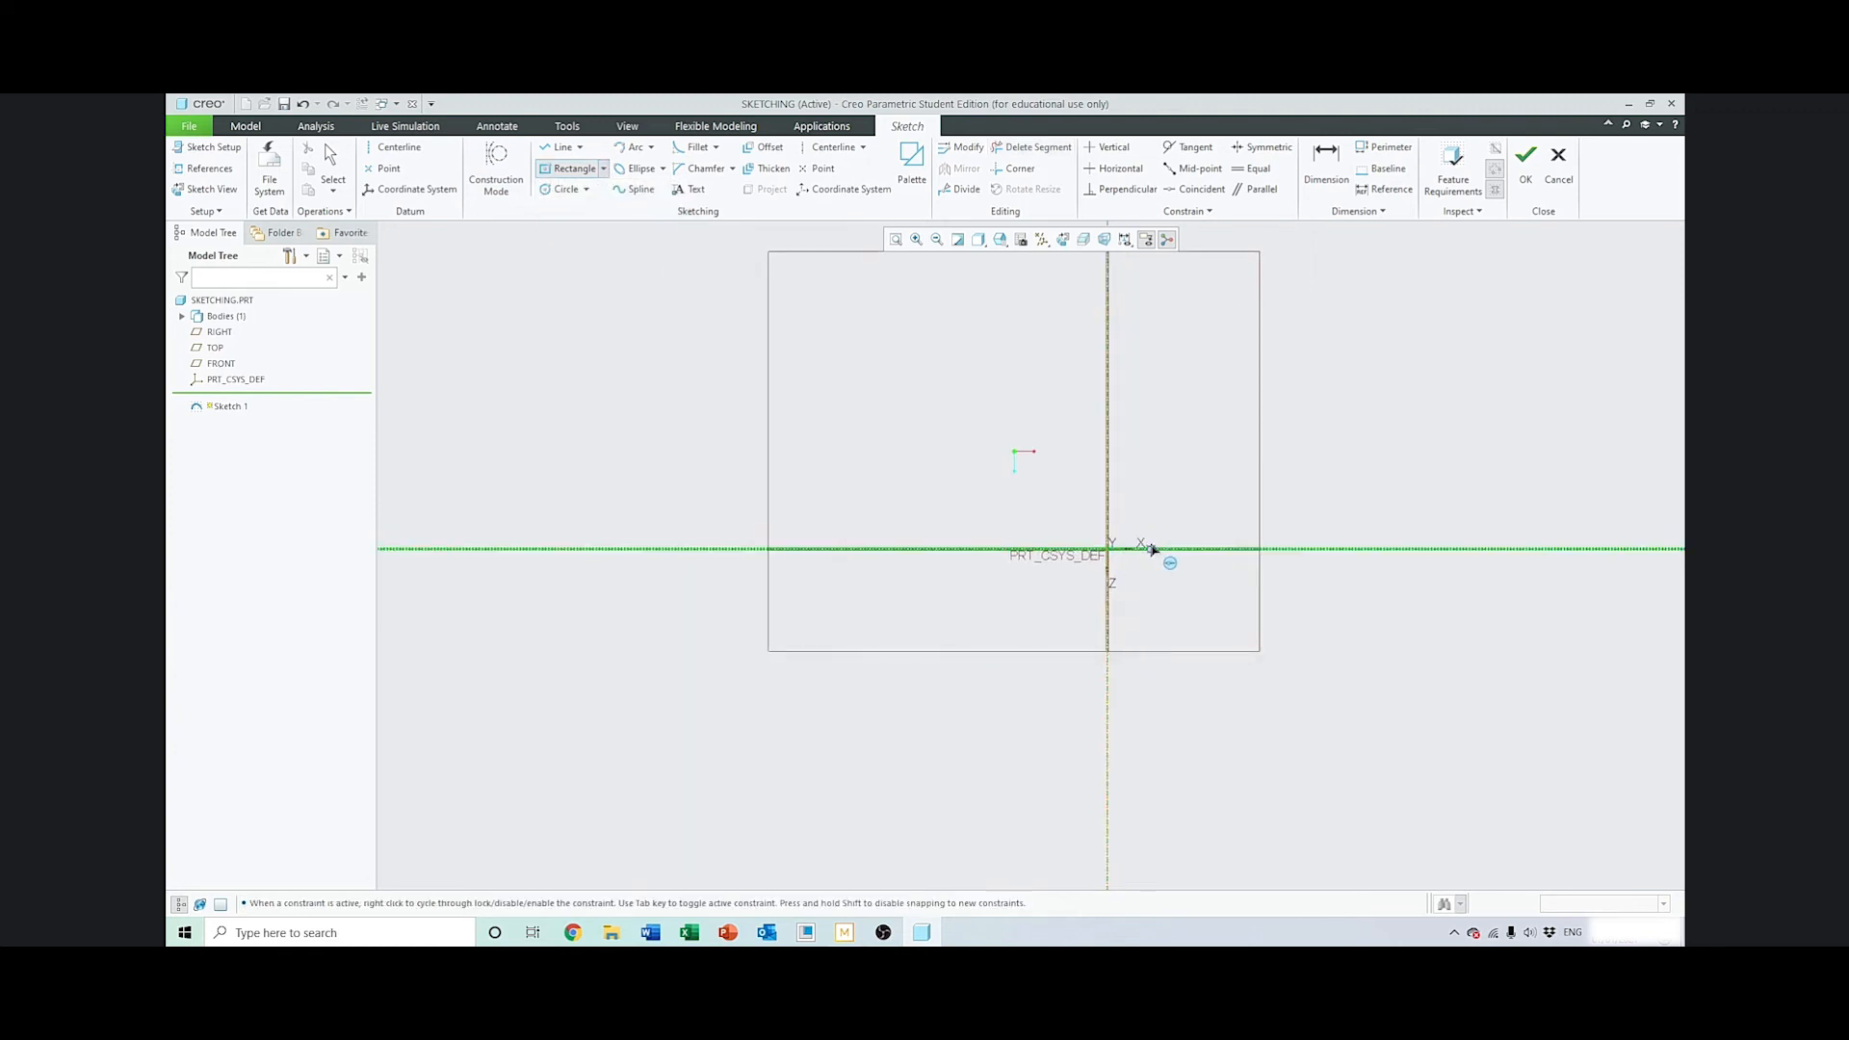
scroll(1152, 550, "down", 1)
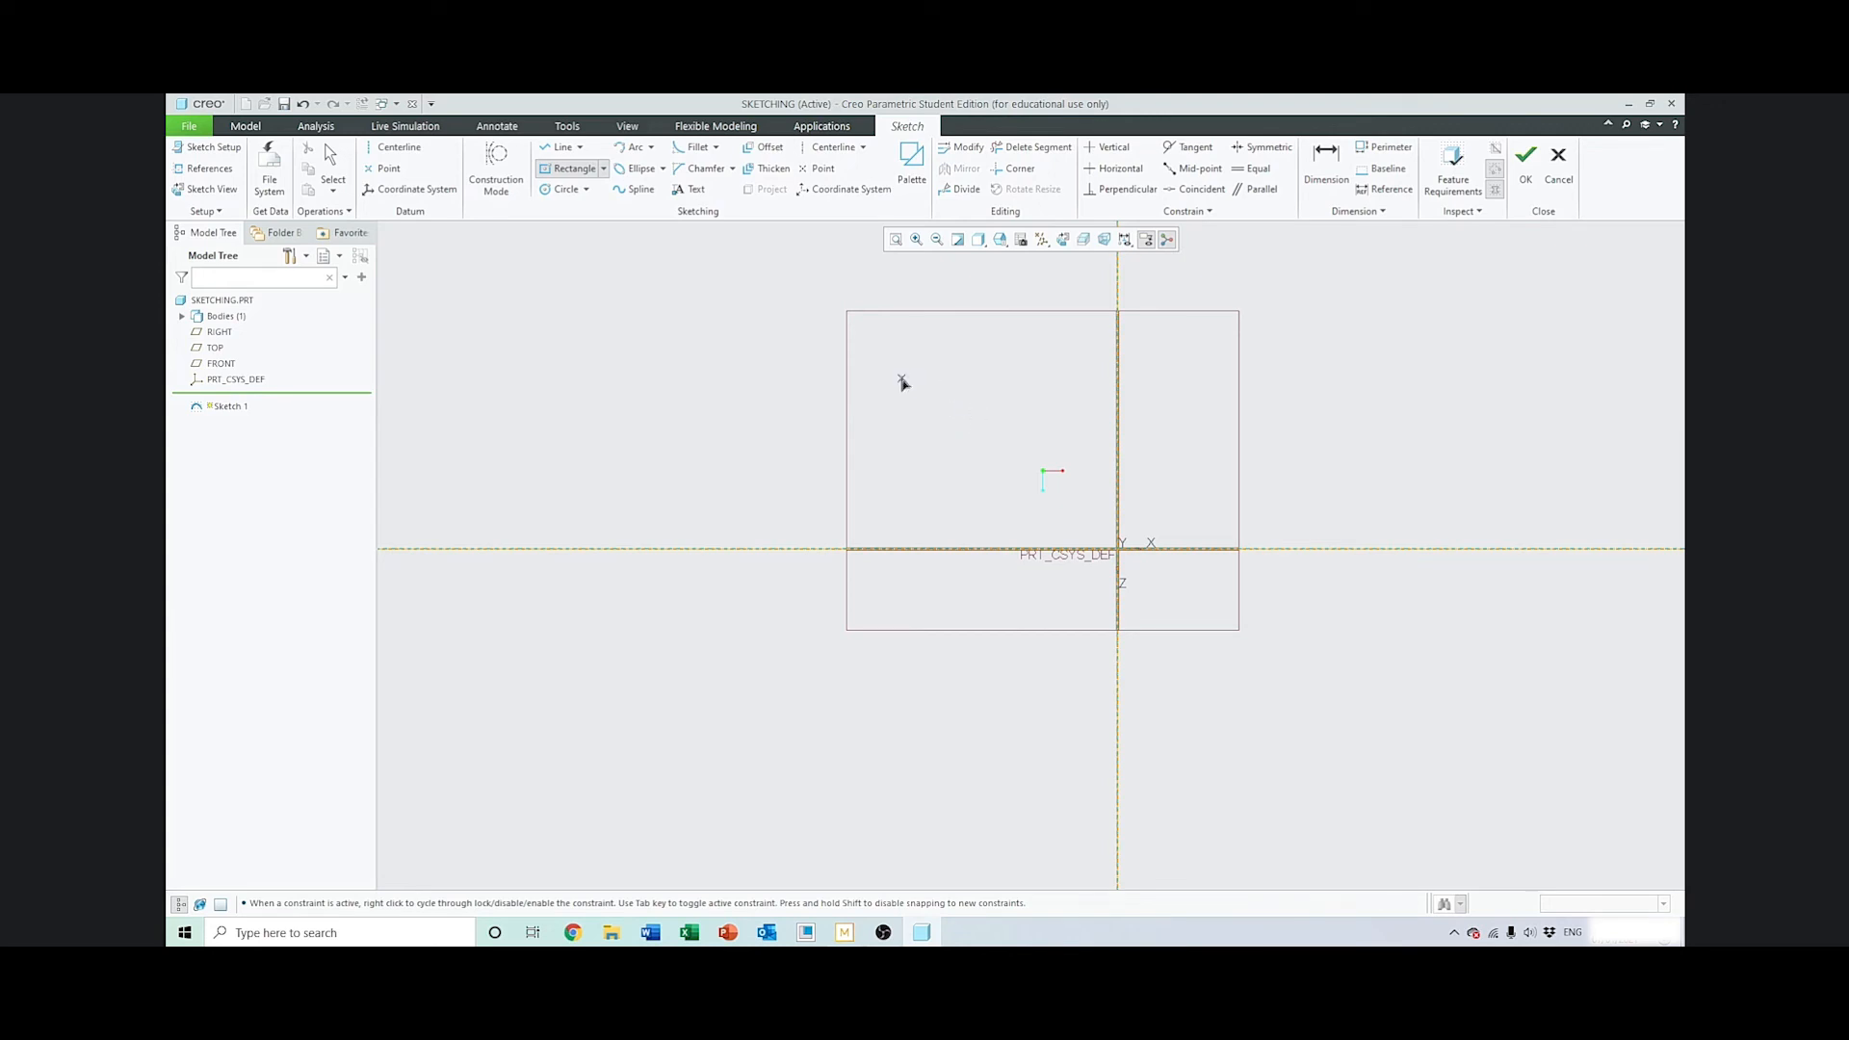
left_click(1117, 549)
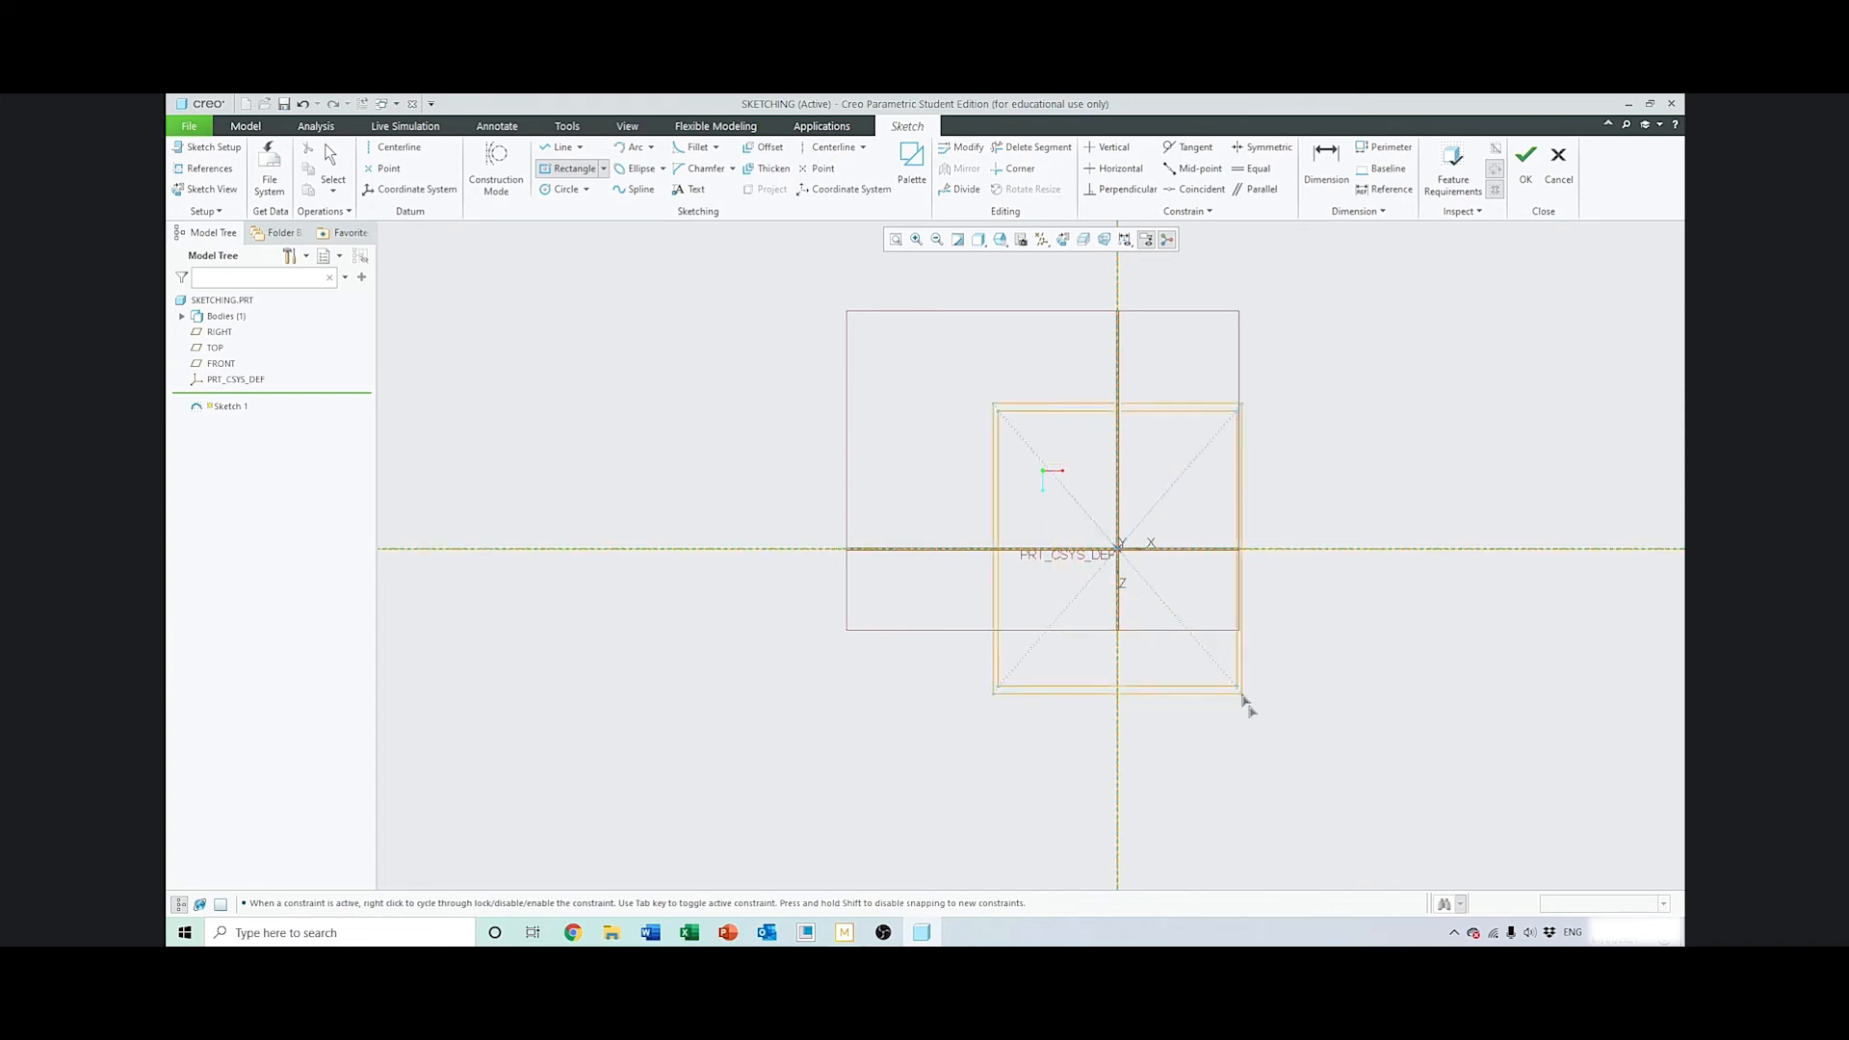
left_click(1357, 764)
left_click(332, 159)
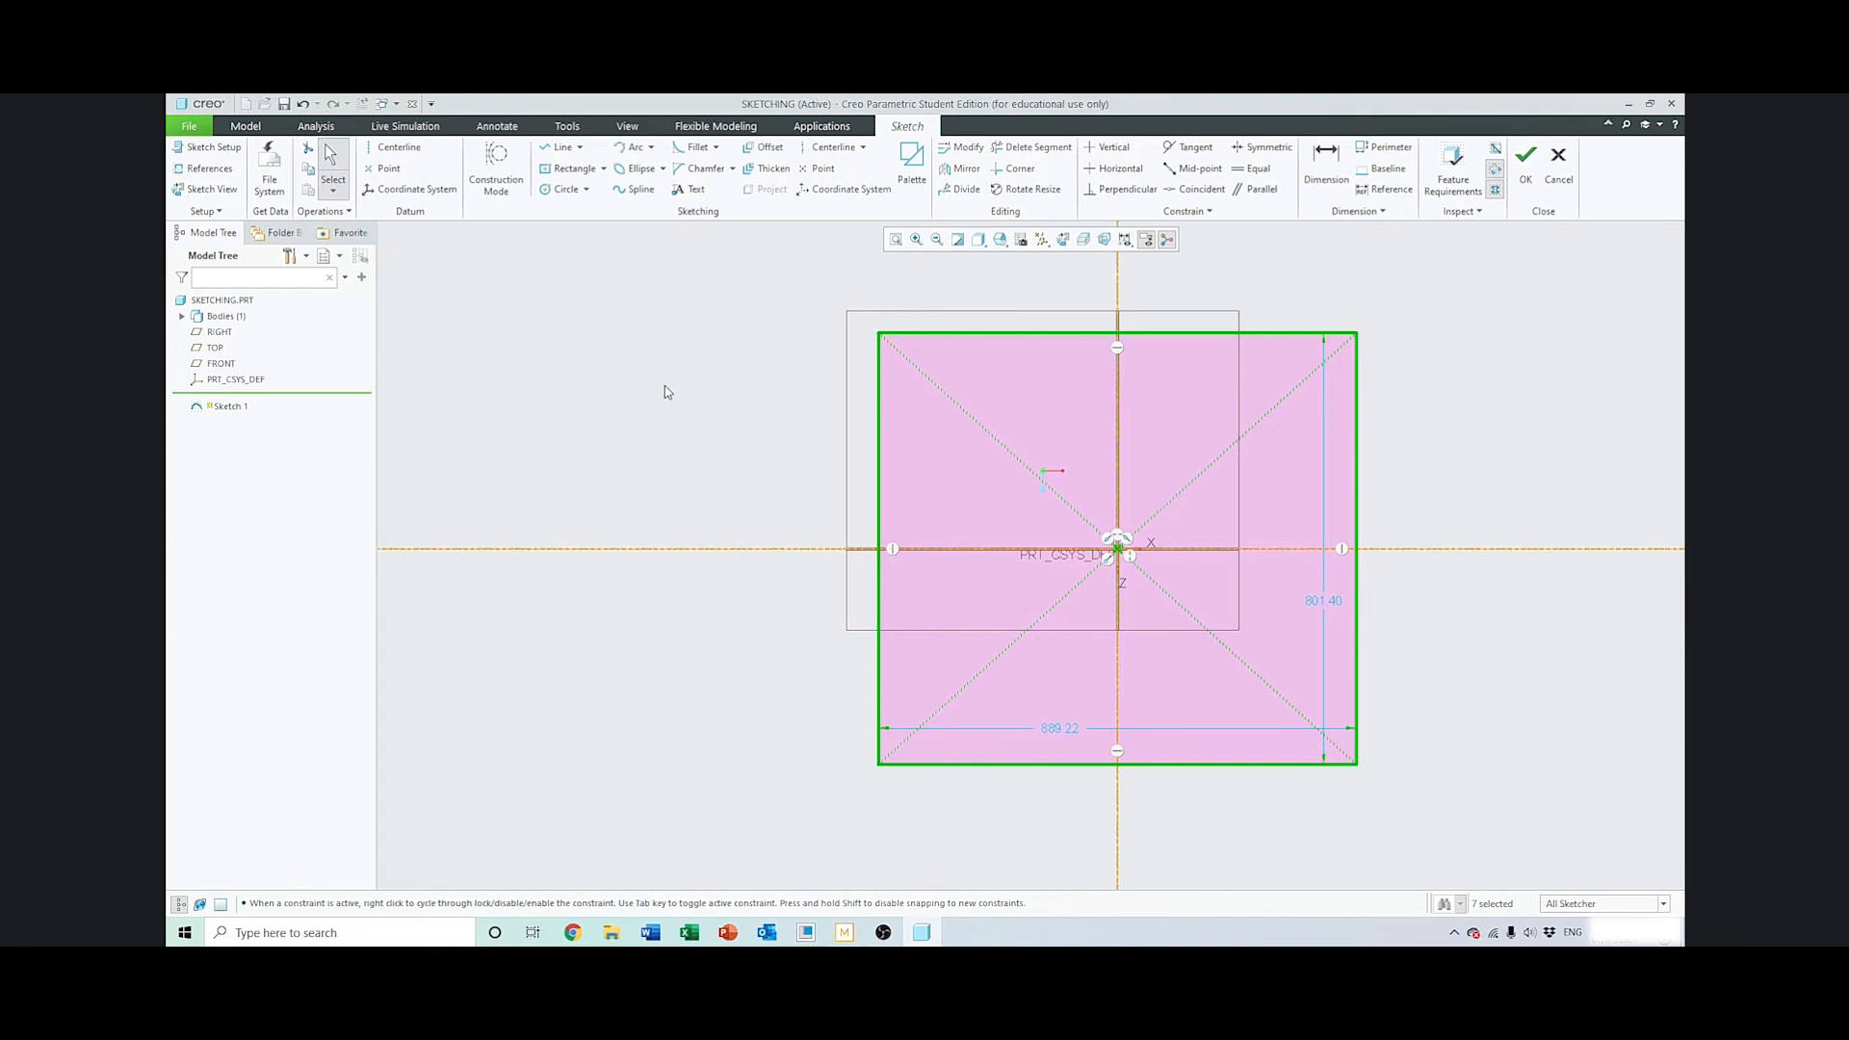
key("Delete")
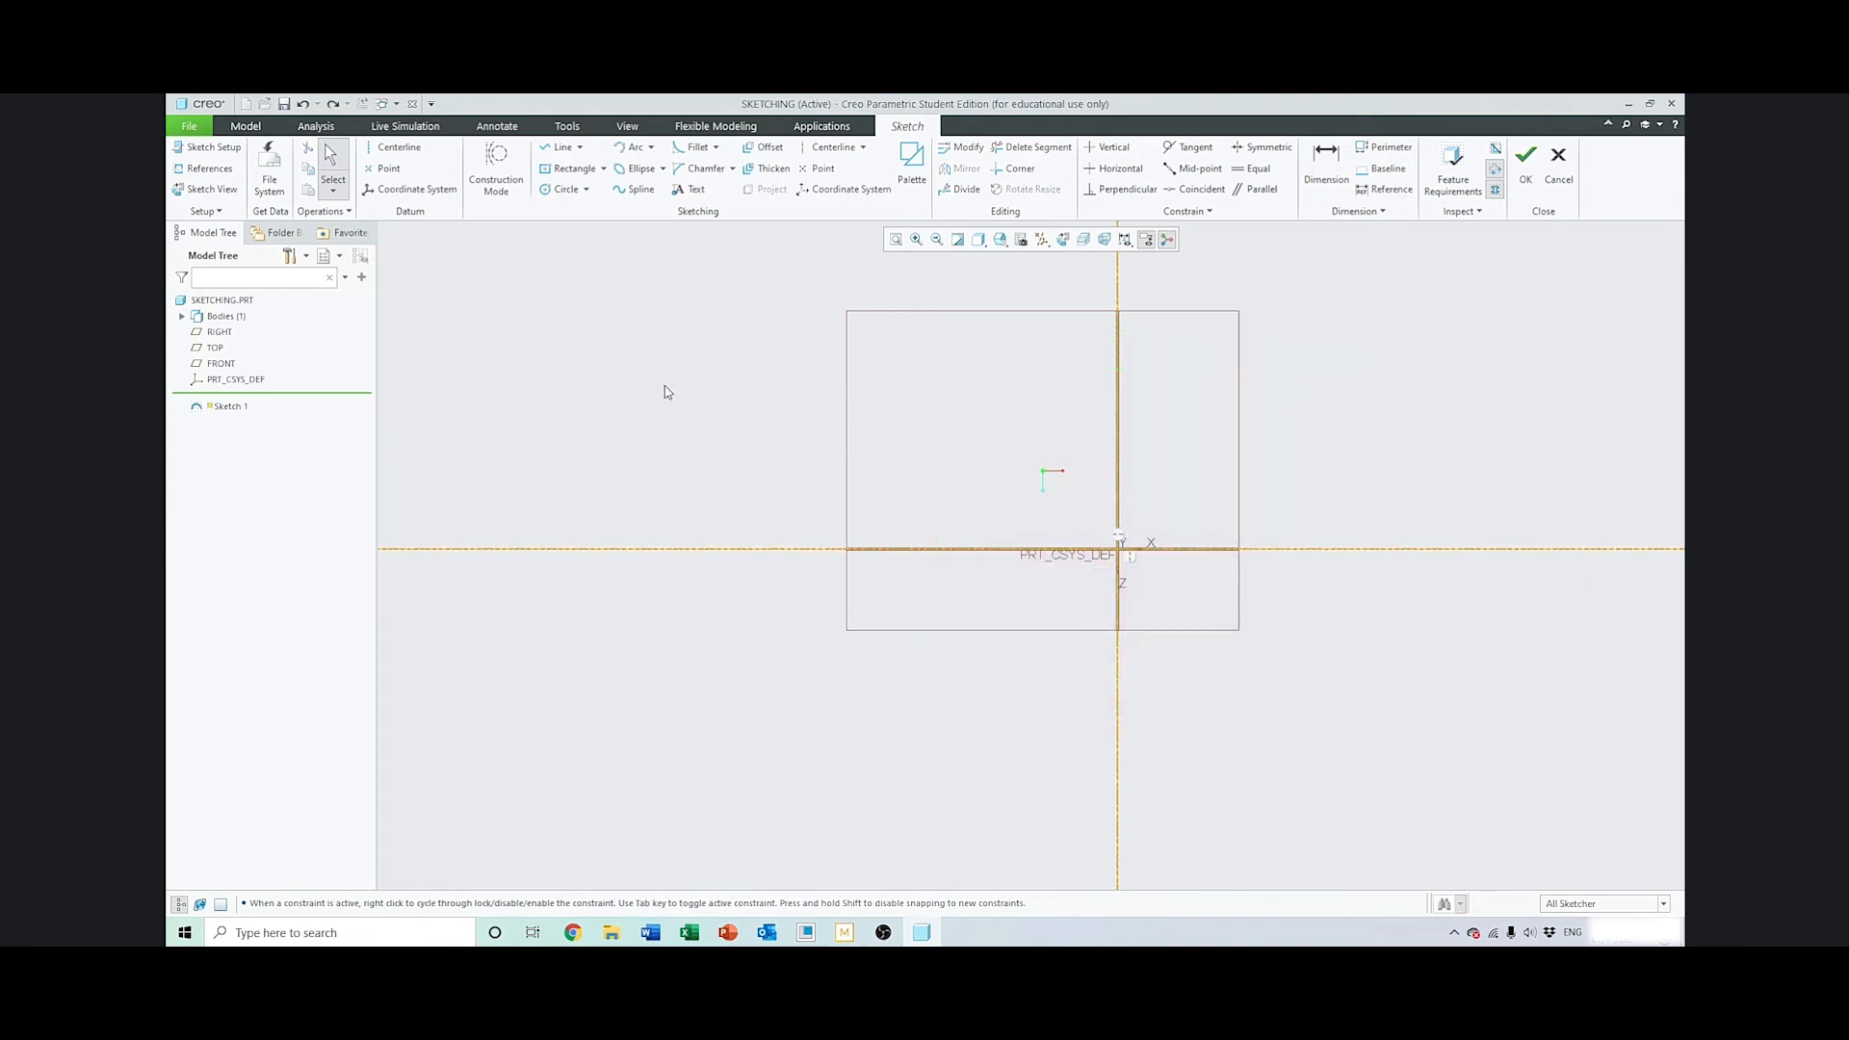
Sketch a parallelogram with horizontal edges about 1312 long and slanted edges at about 55 degrees across the centerlines, and delete it
left_click(604, 169)
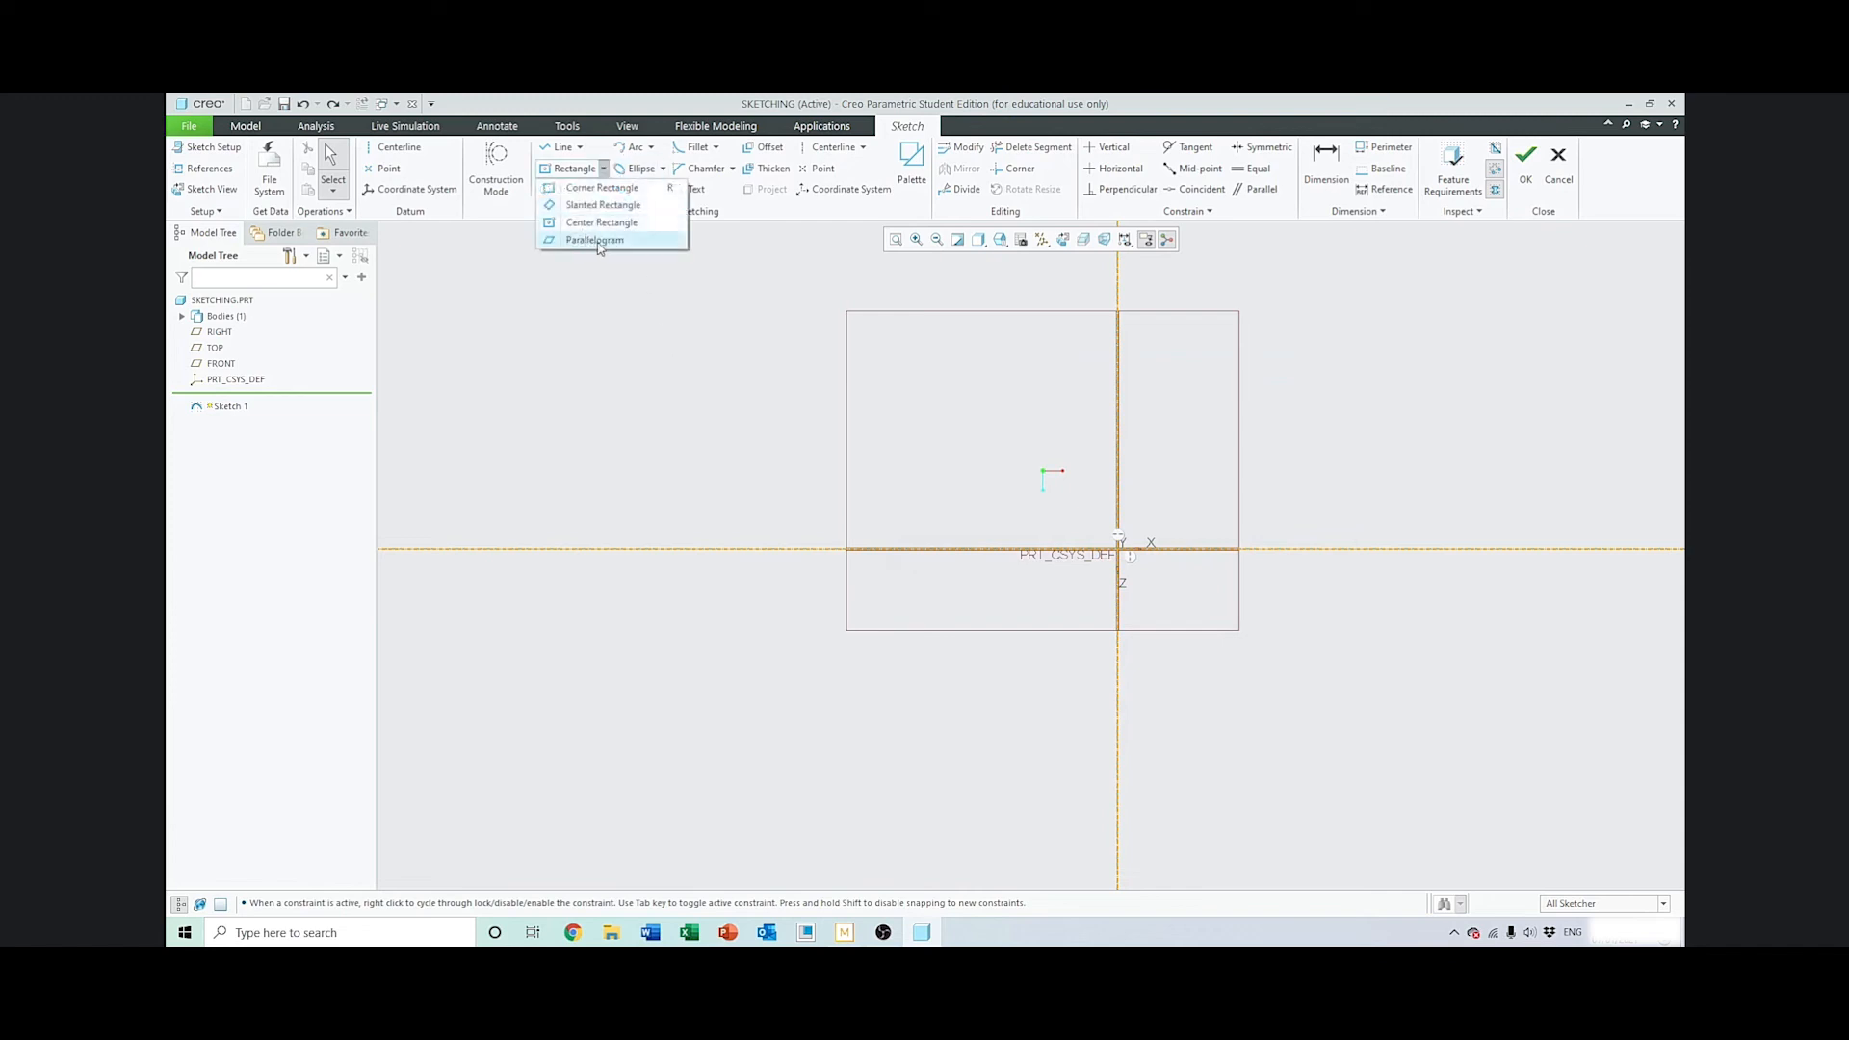
left_click(597, 243)
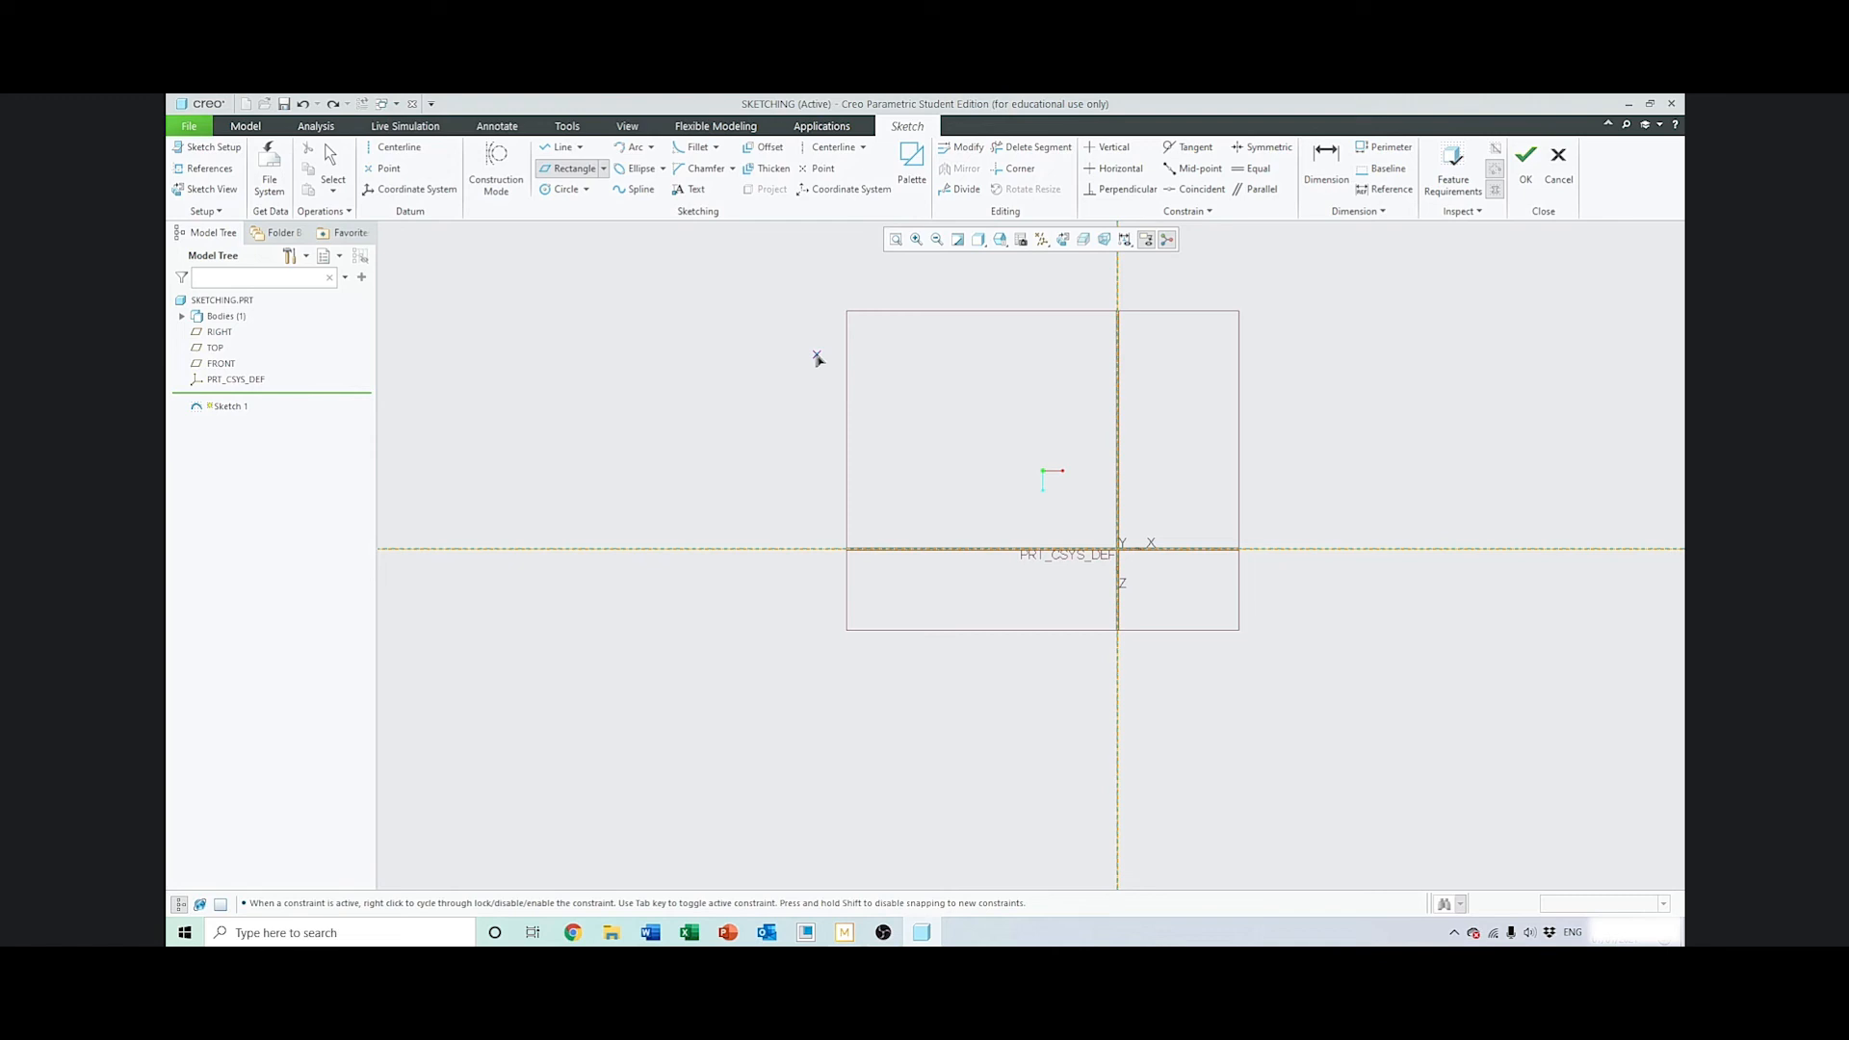
left_click(824, 342)
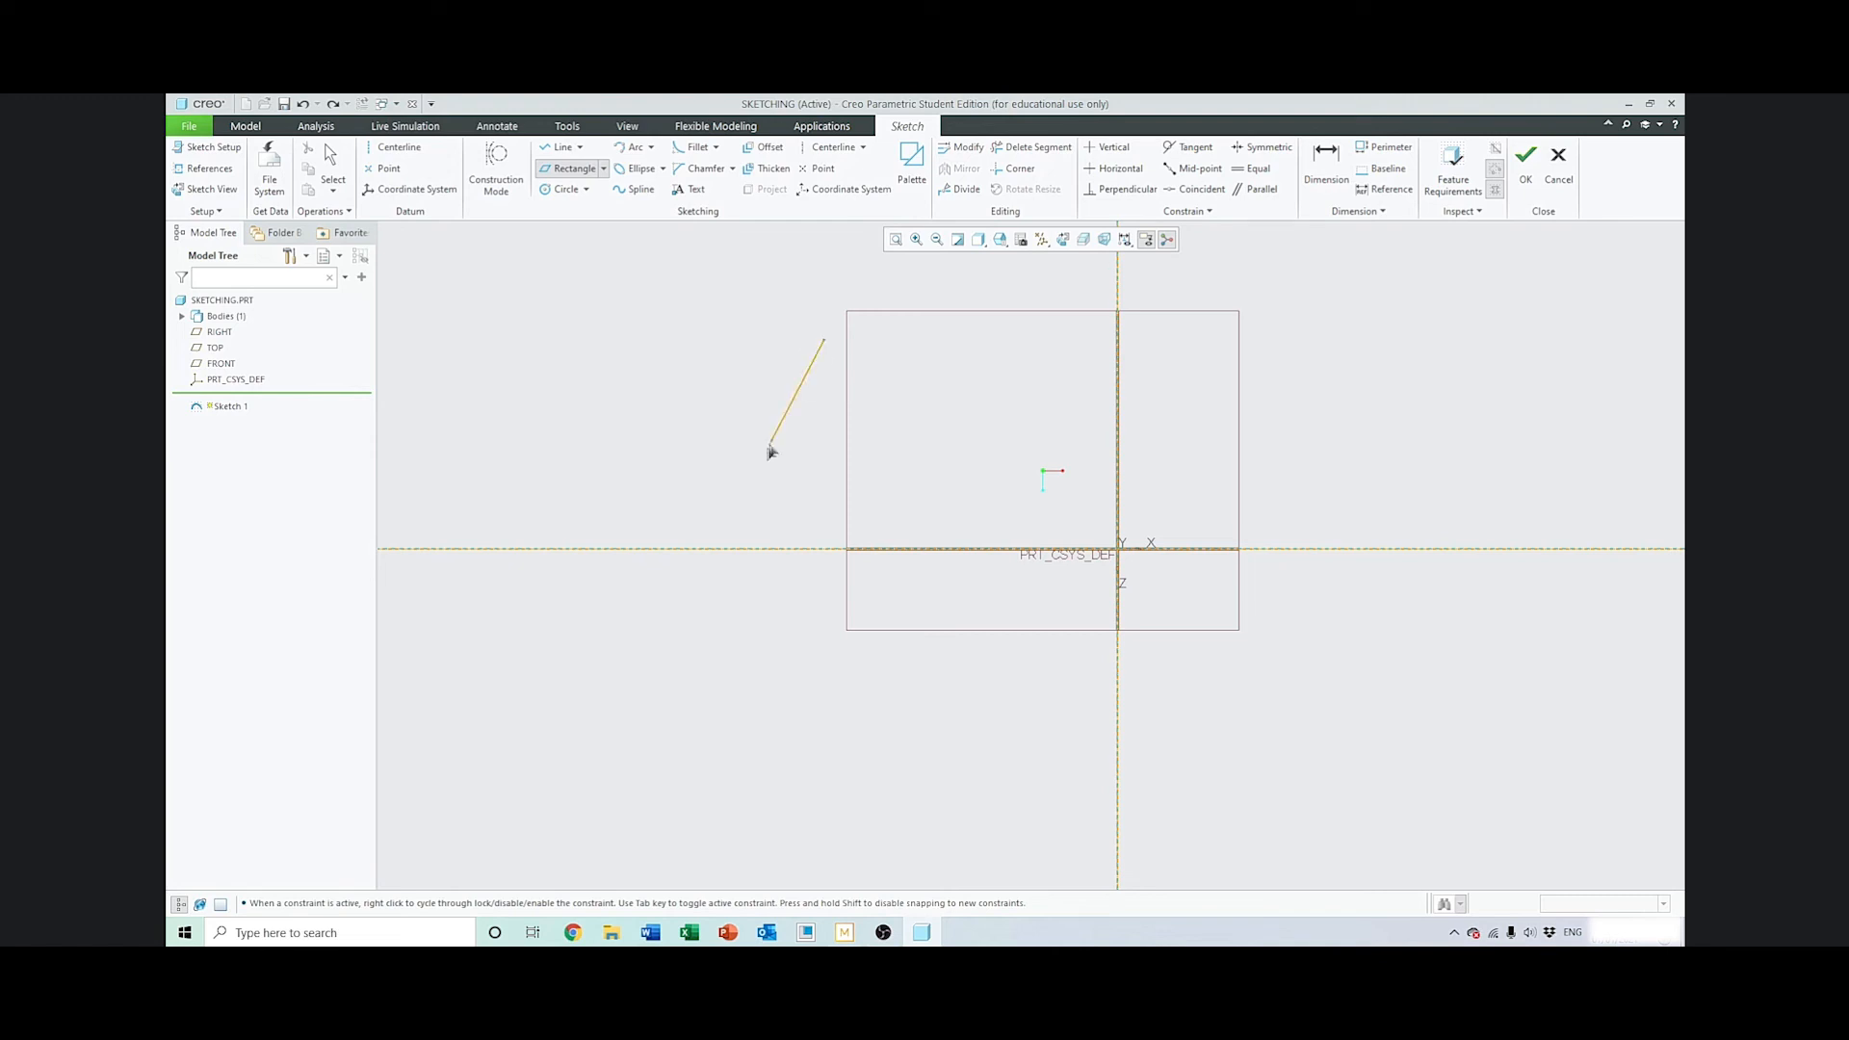
left_click(631, 619)
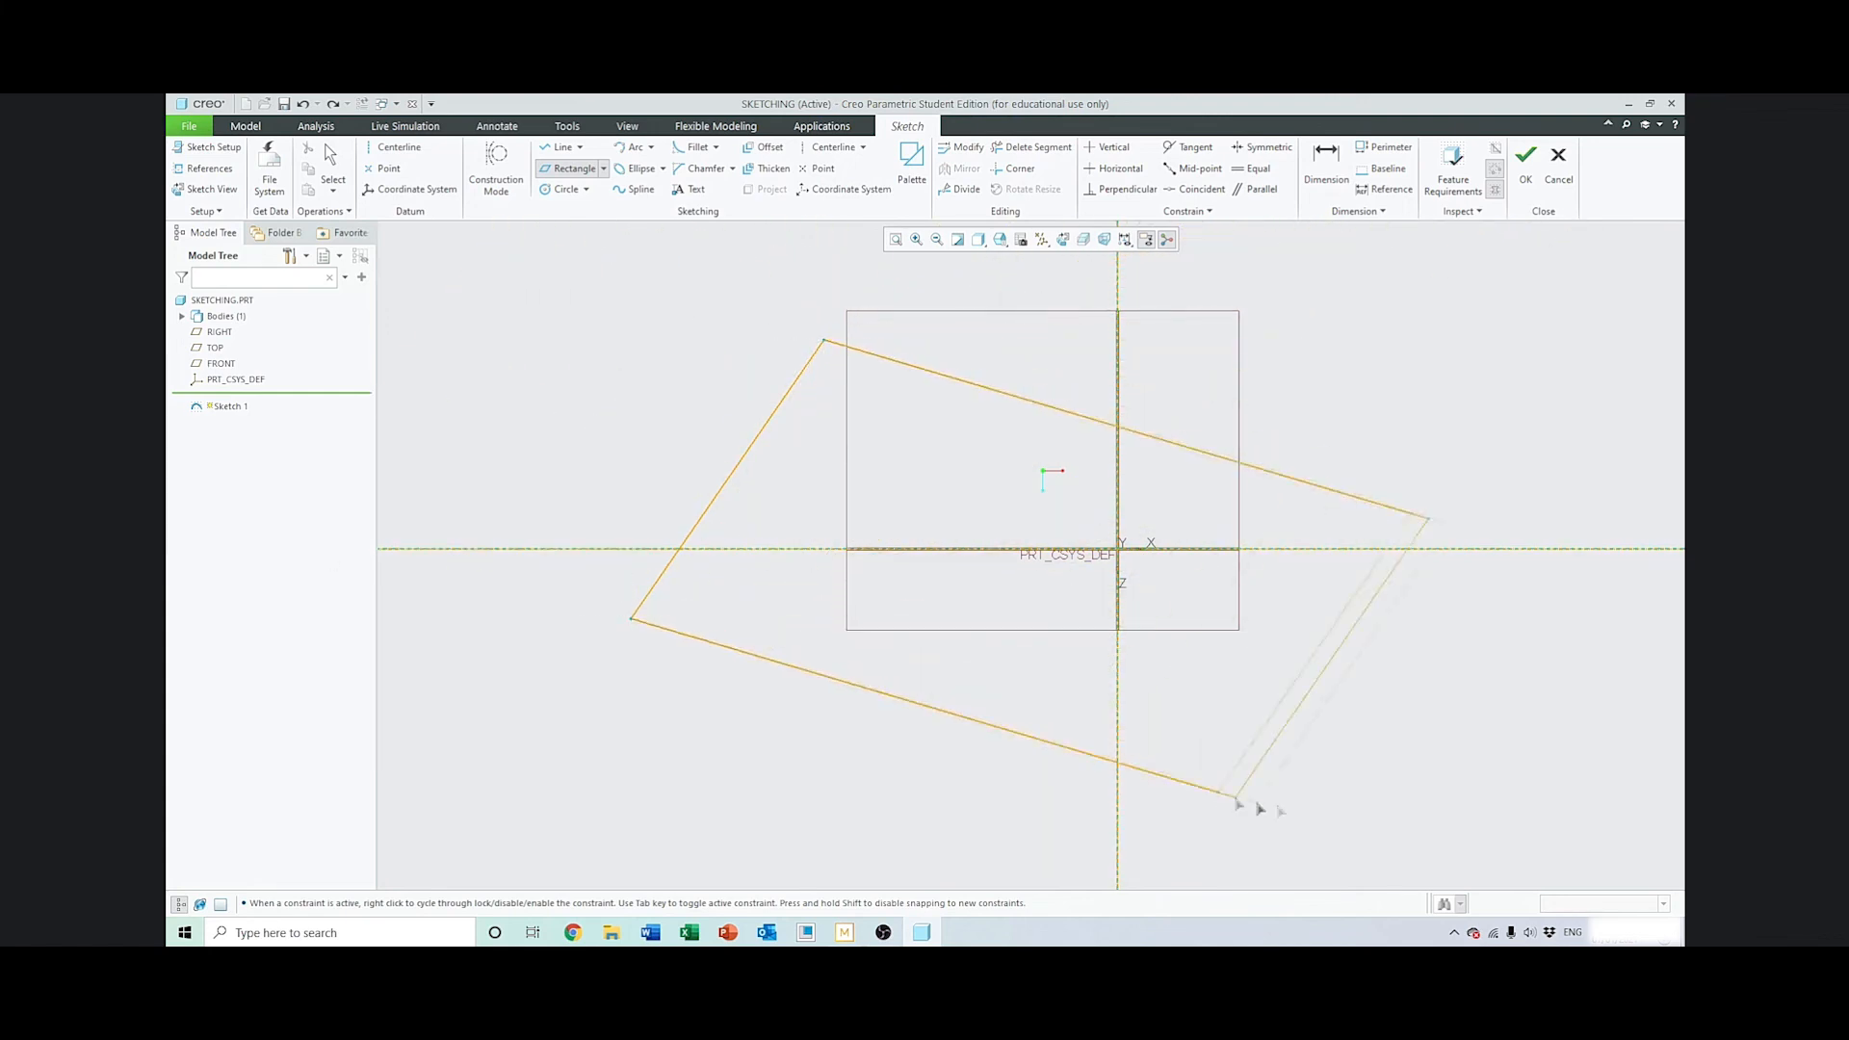
left_click(1339, 619)
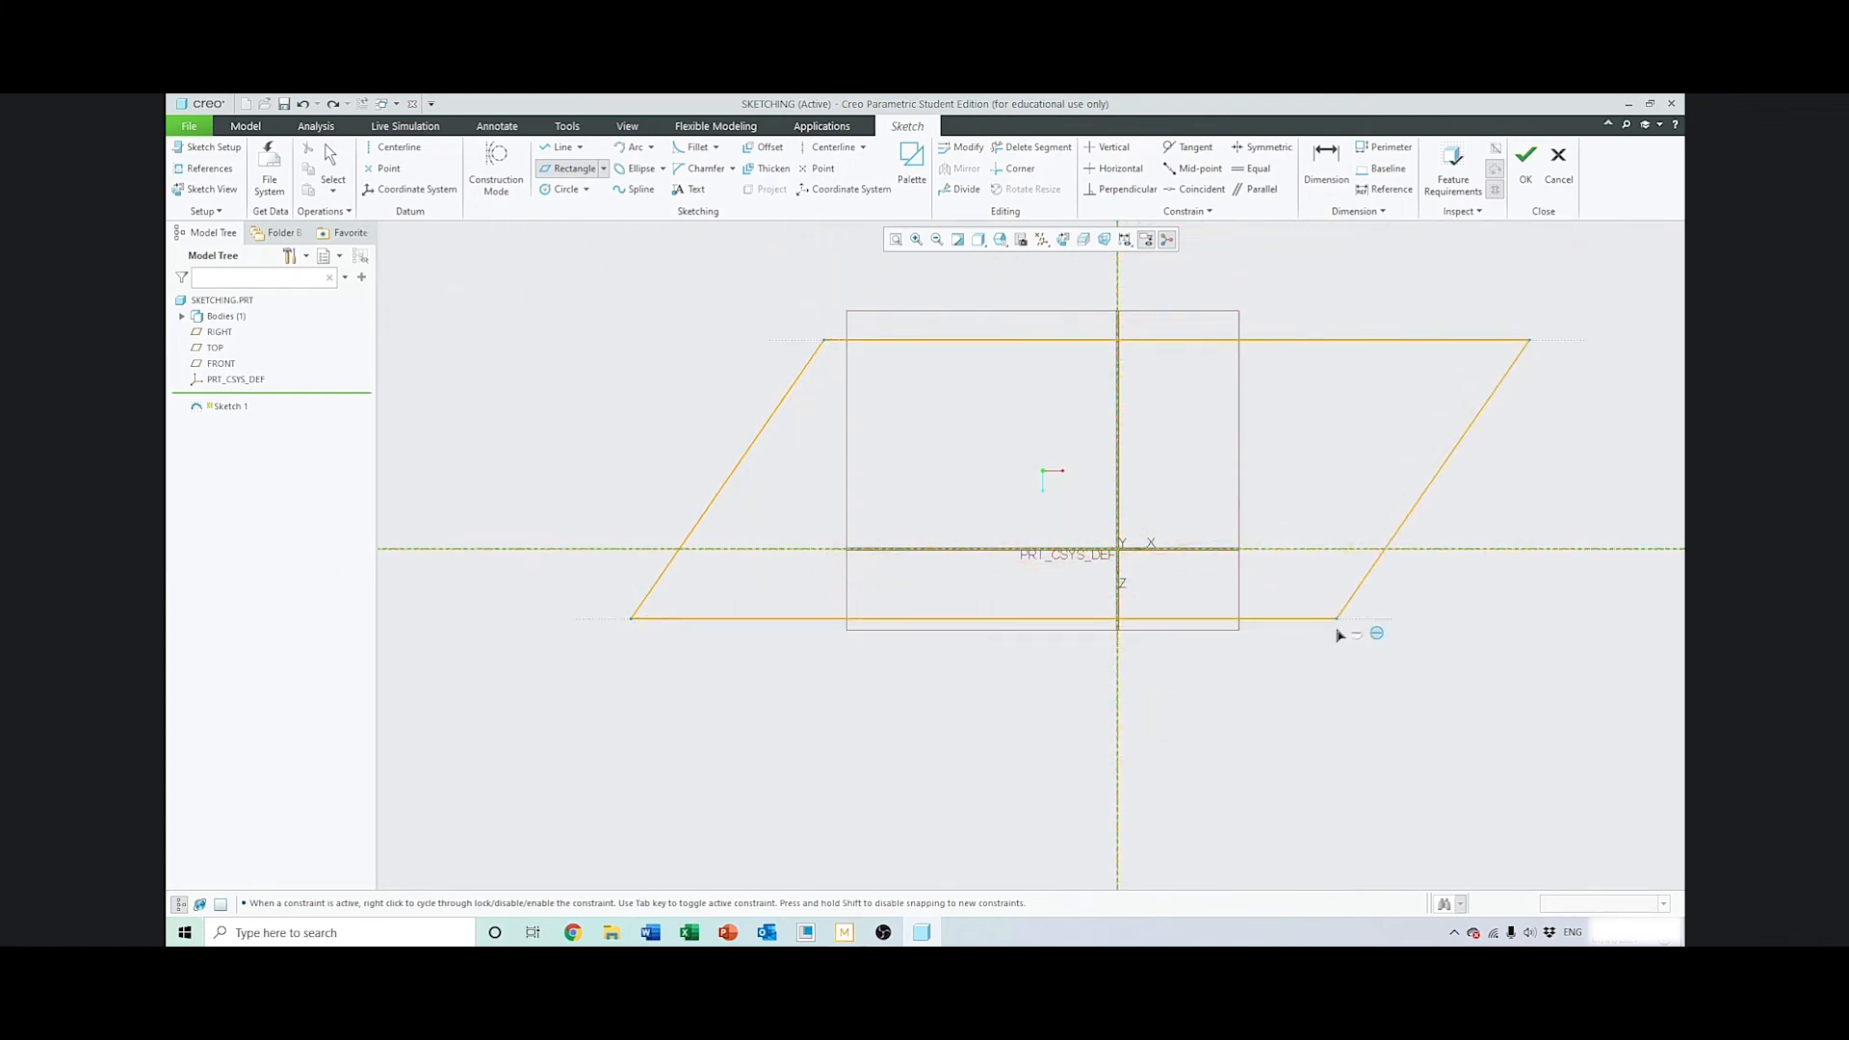
left_click(332, 156)
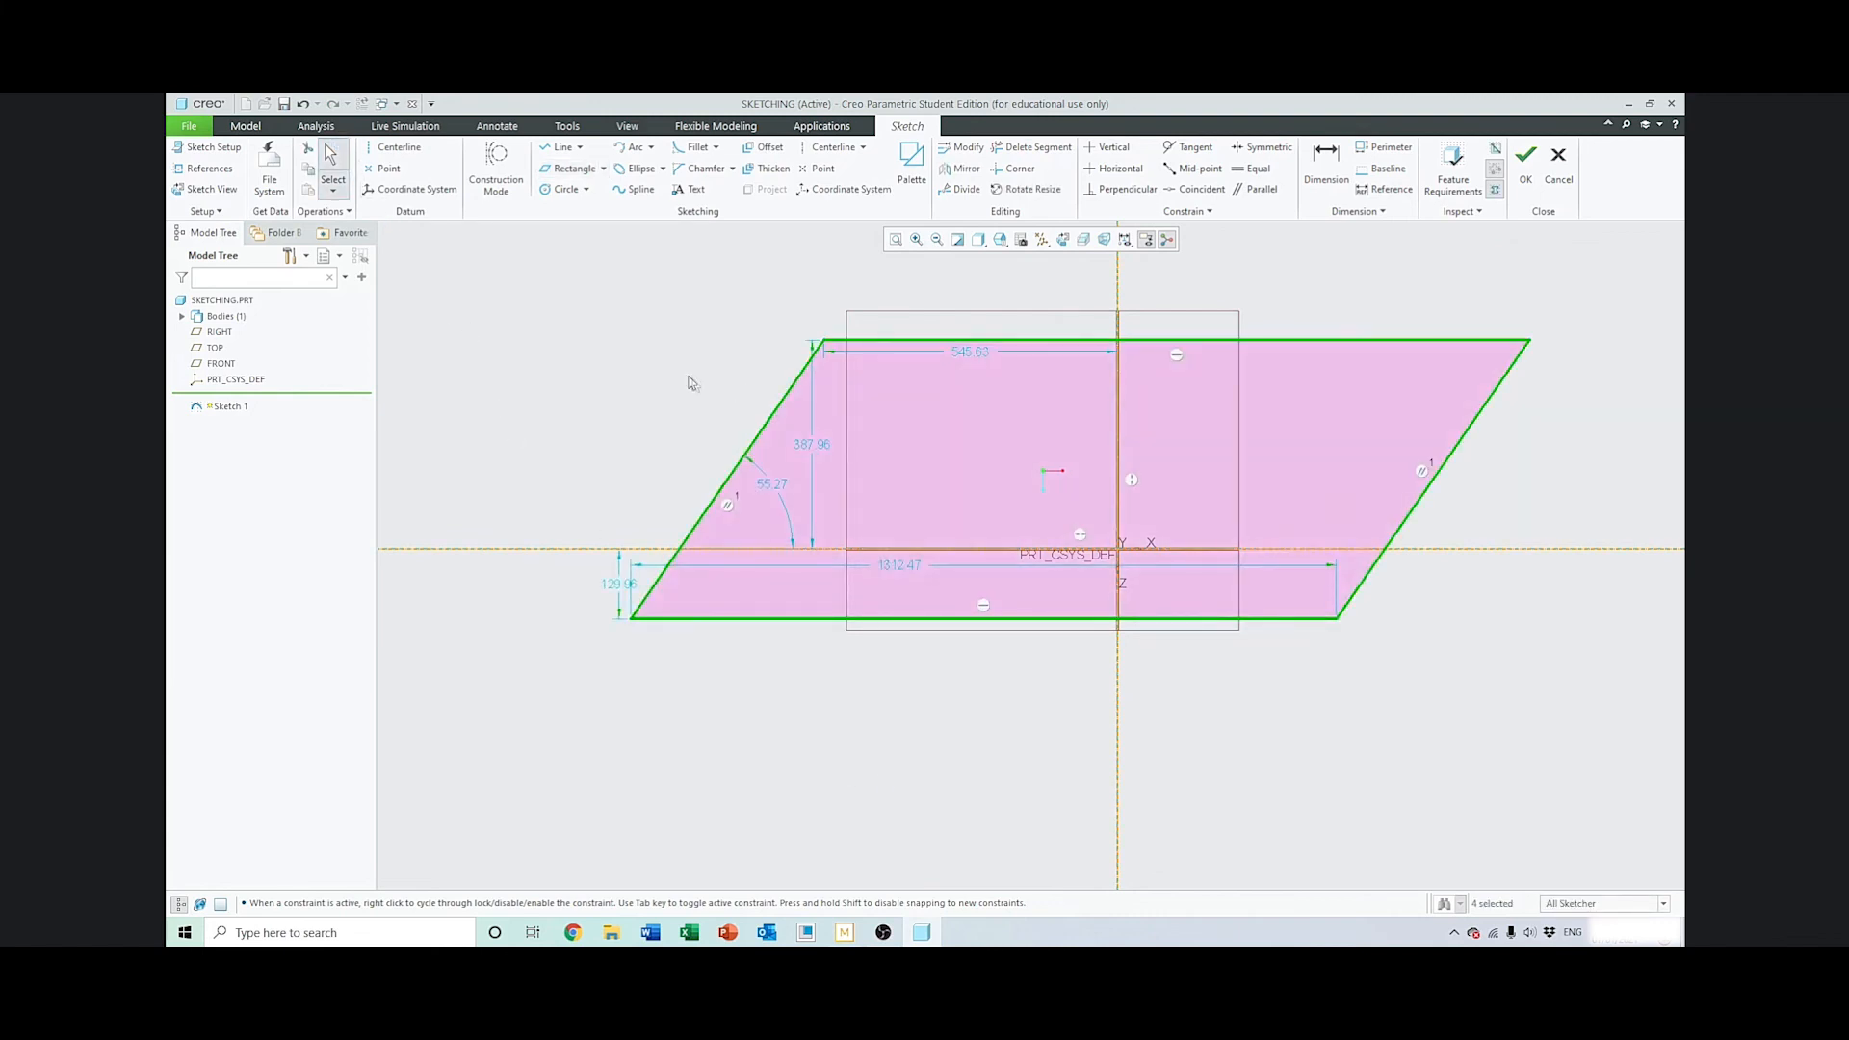
left_click(689, 327)
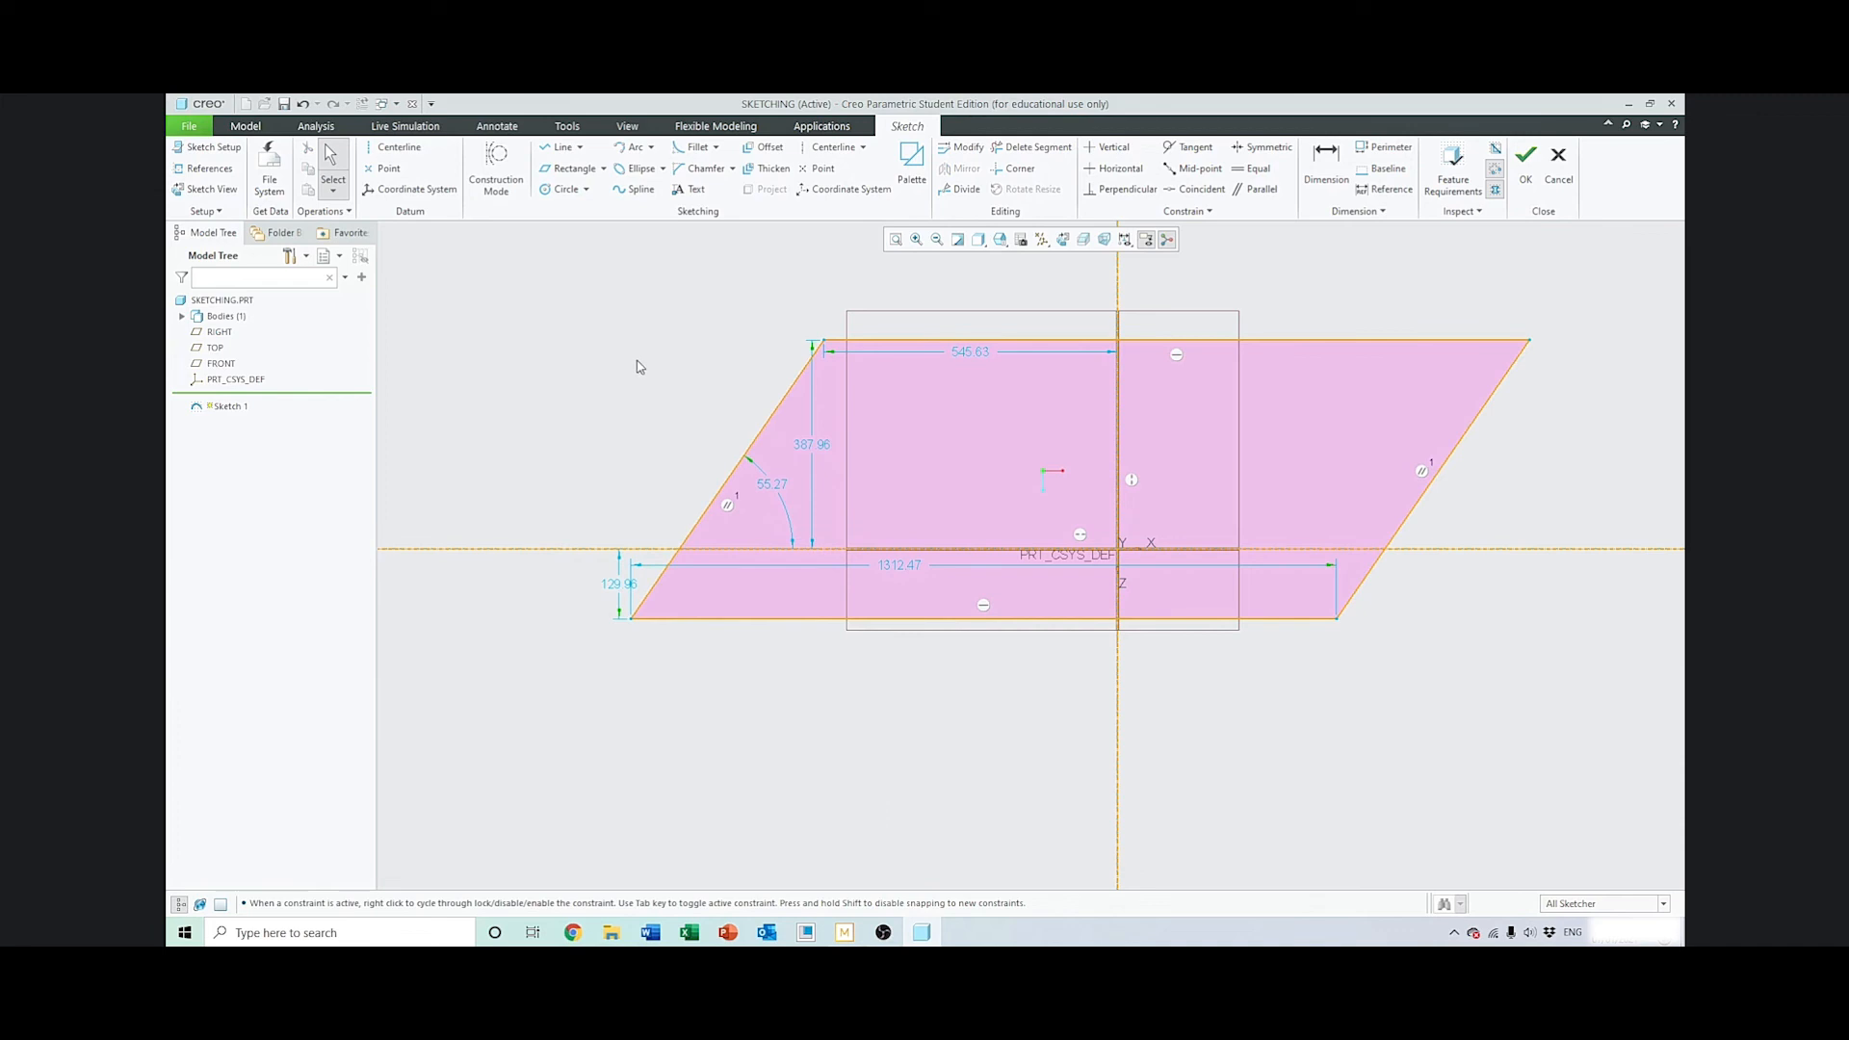
key("ctrl+alt+a")
key("Delete")
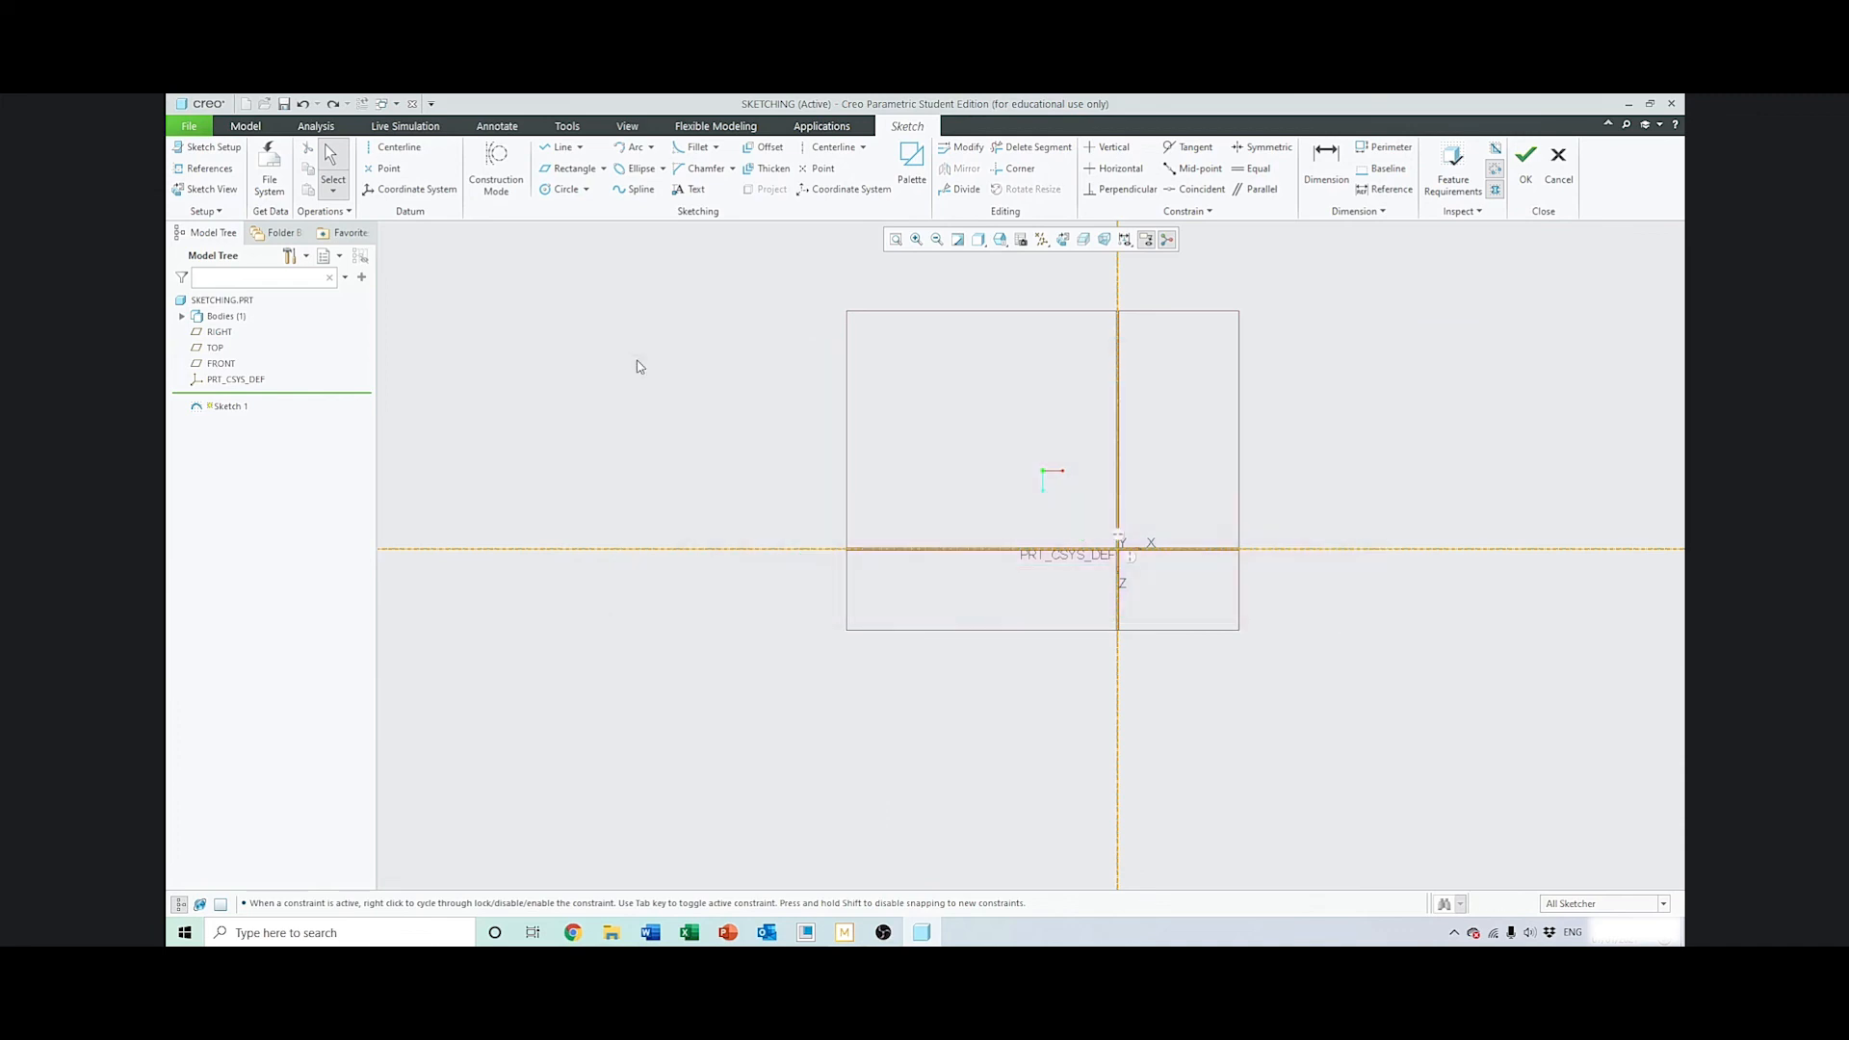
Sketch a Center and Point circle about 710 in diameter, centered on the intersection of the centerlines
left_click(566, 188)
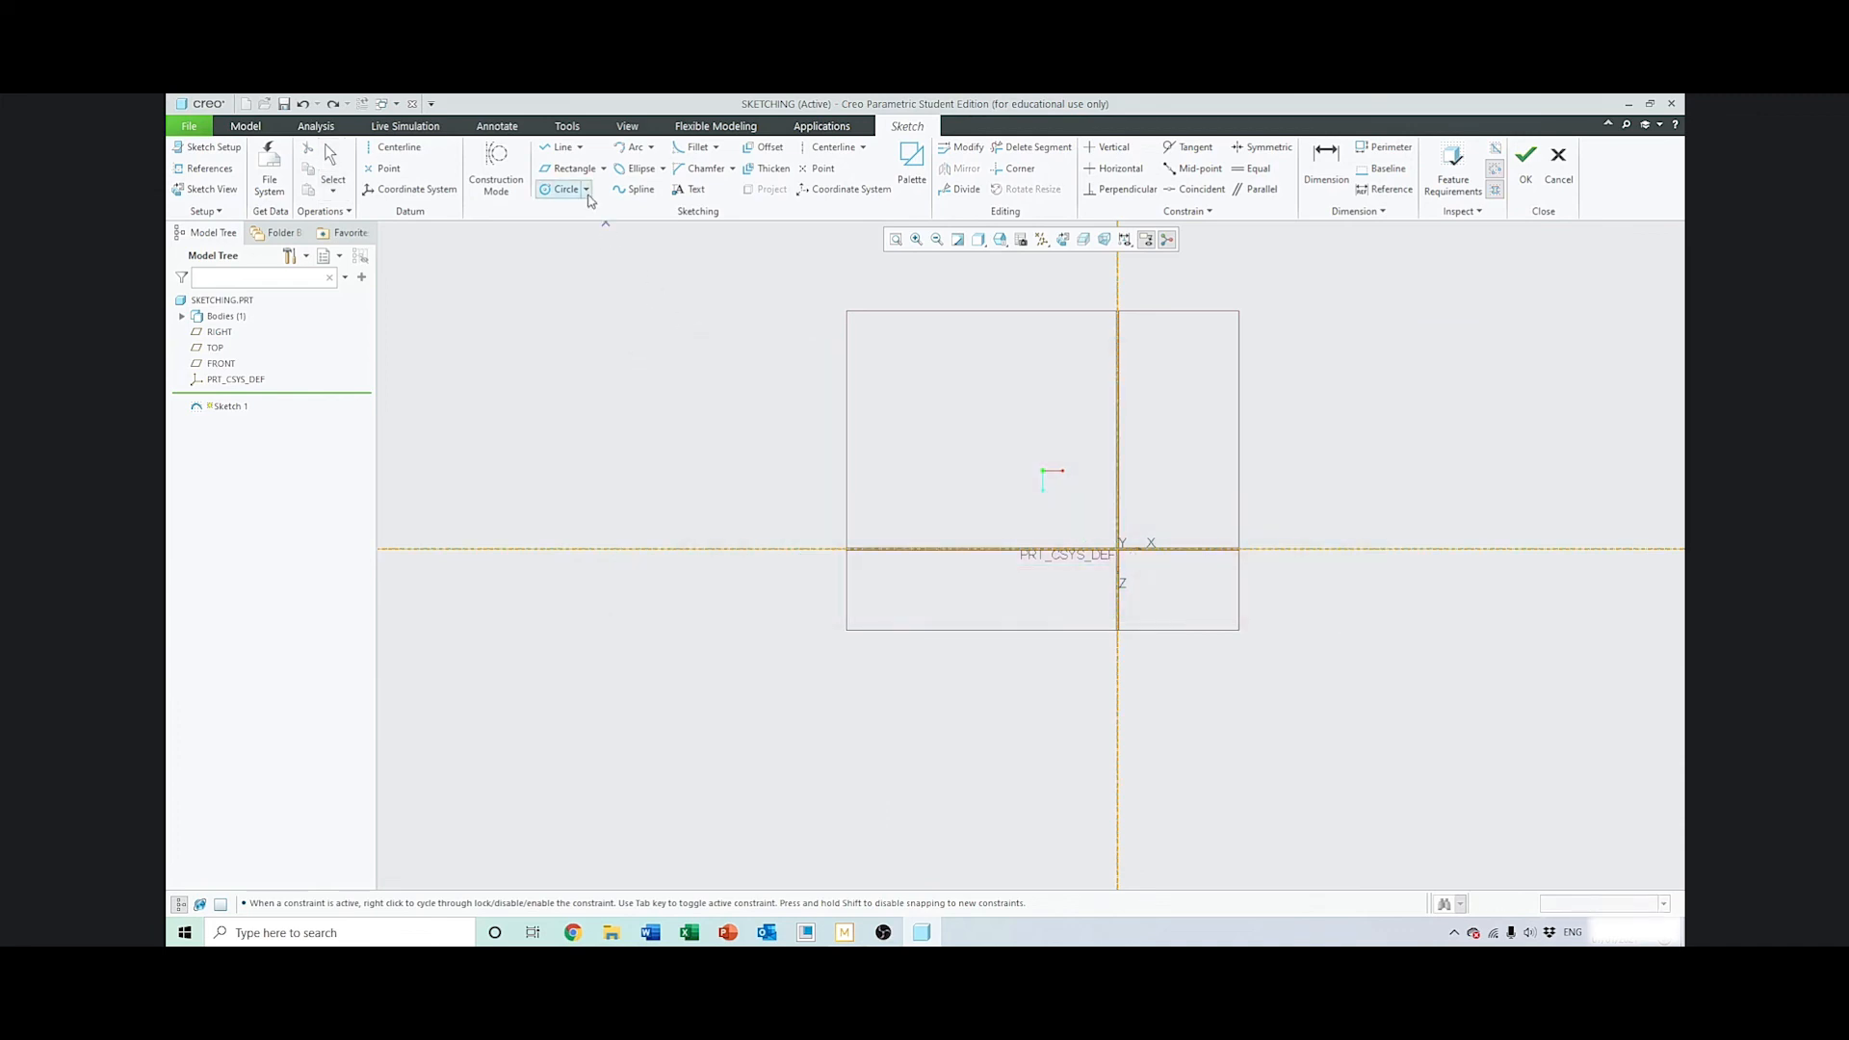
left_click(585, 190)
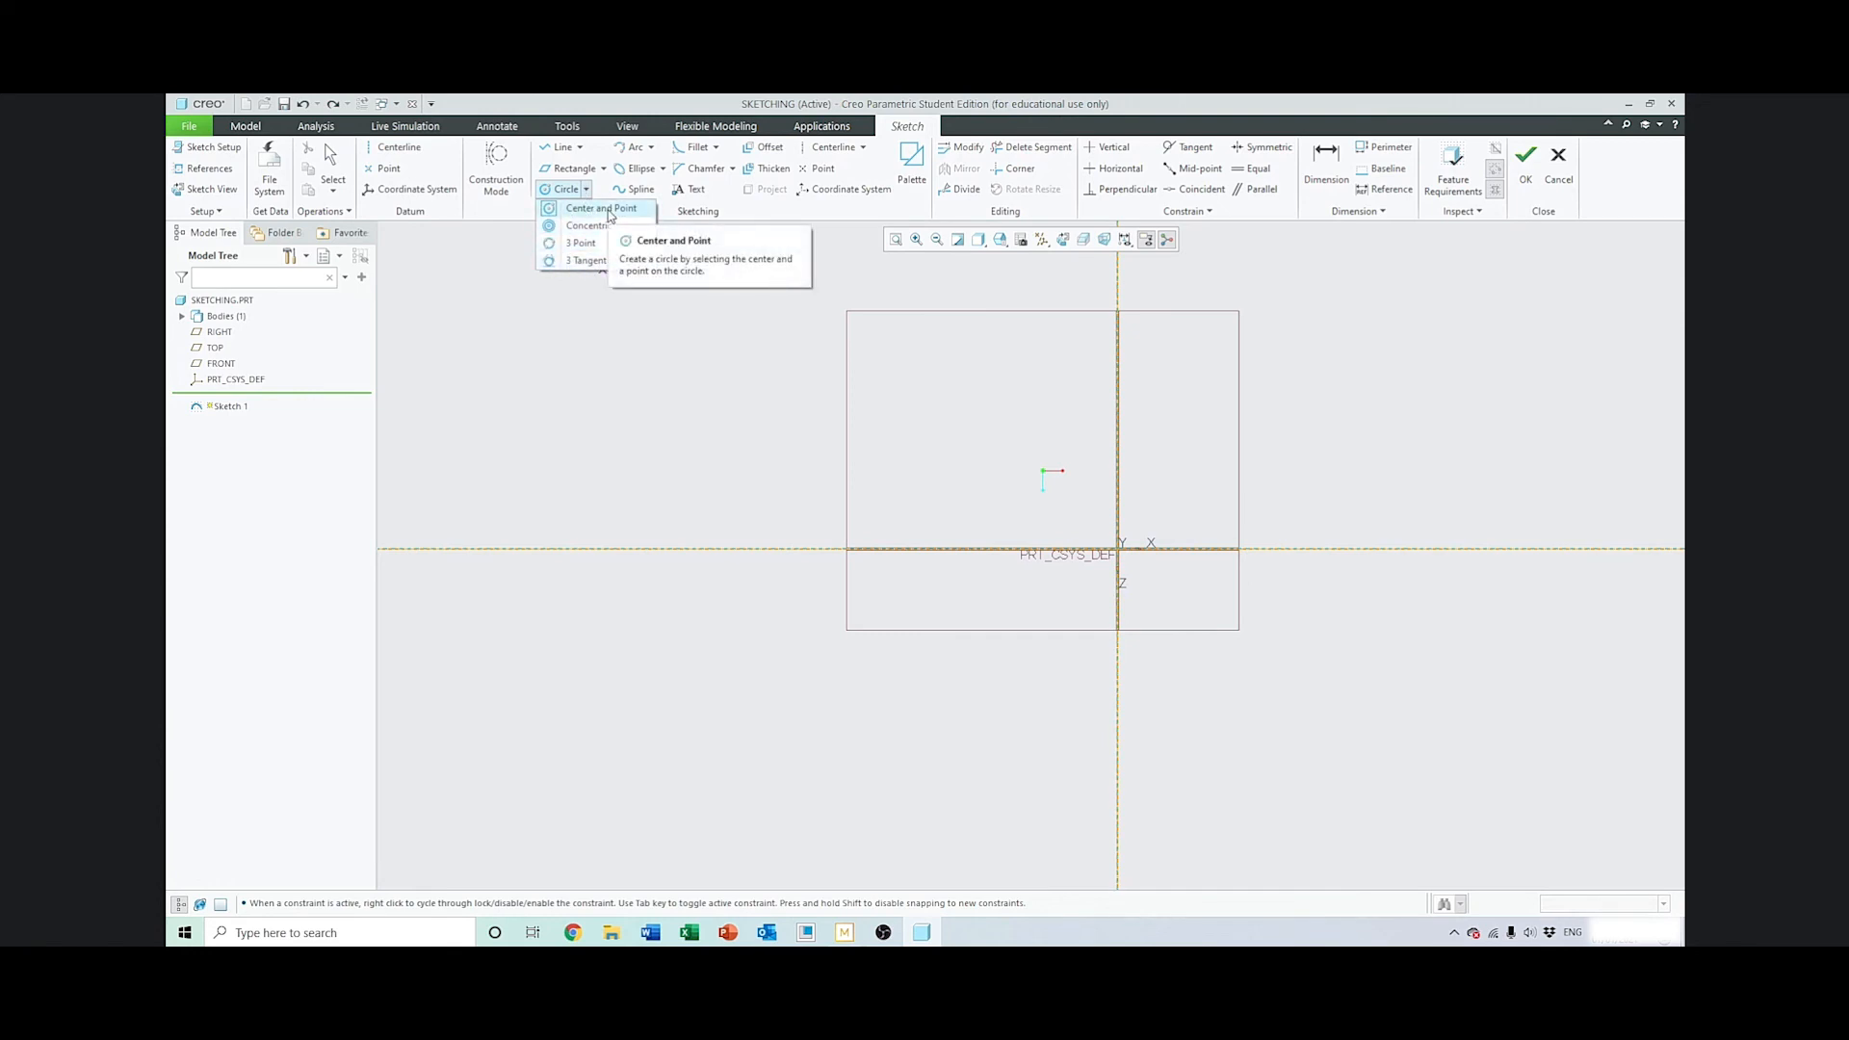
left_click(609, 212)
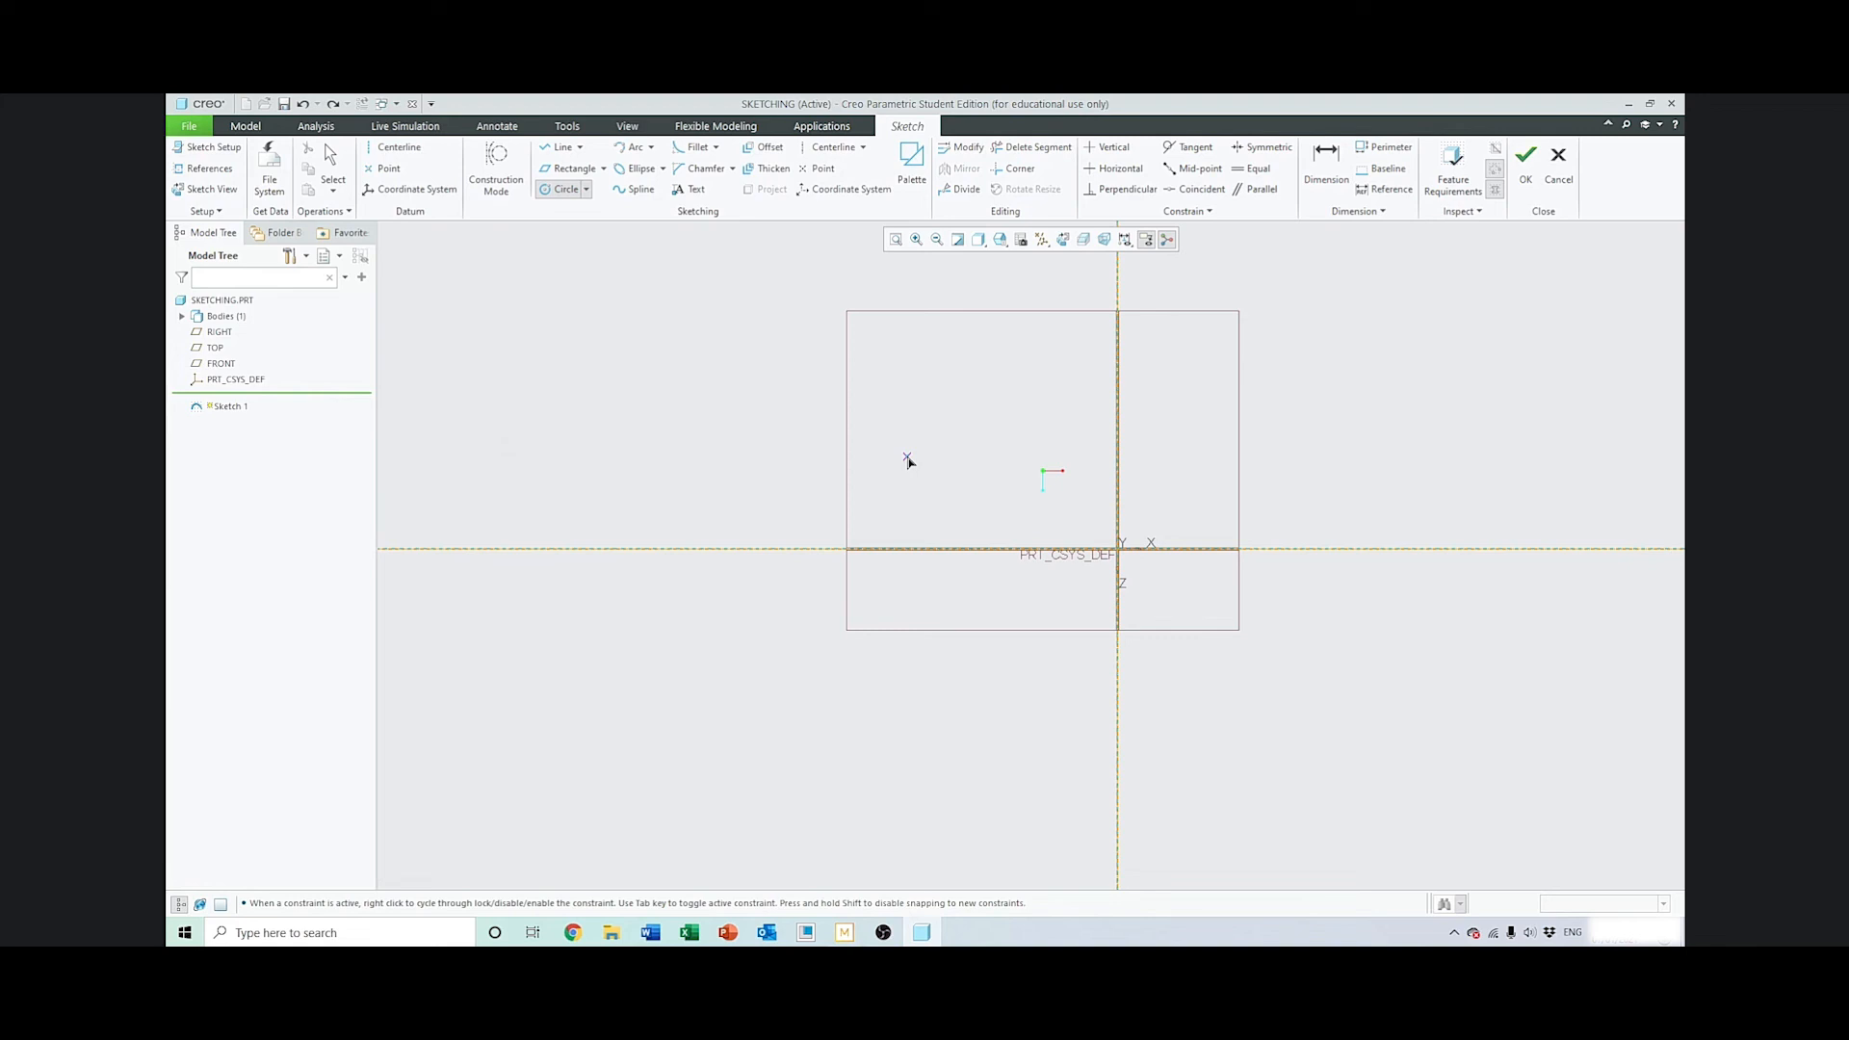
left_click(1118, 550)
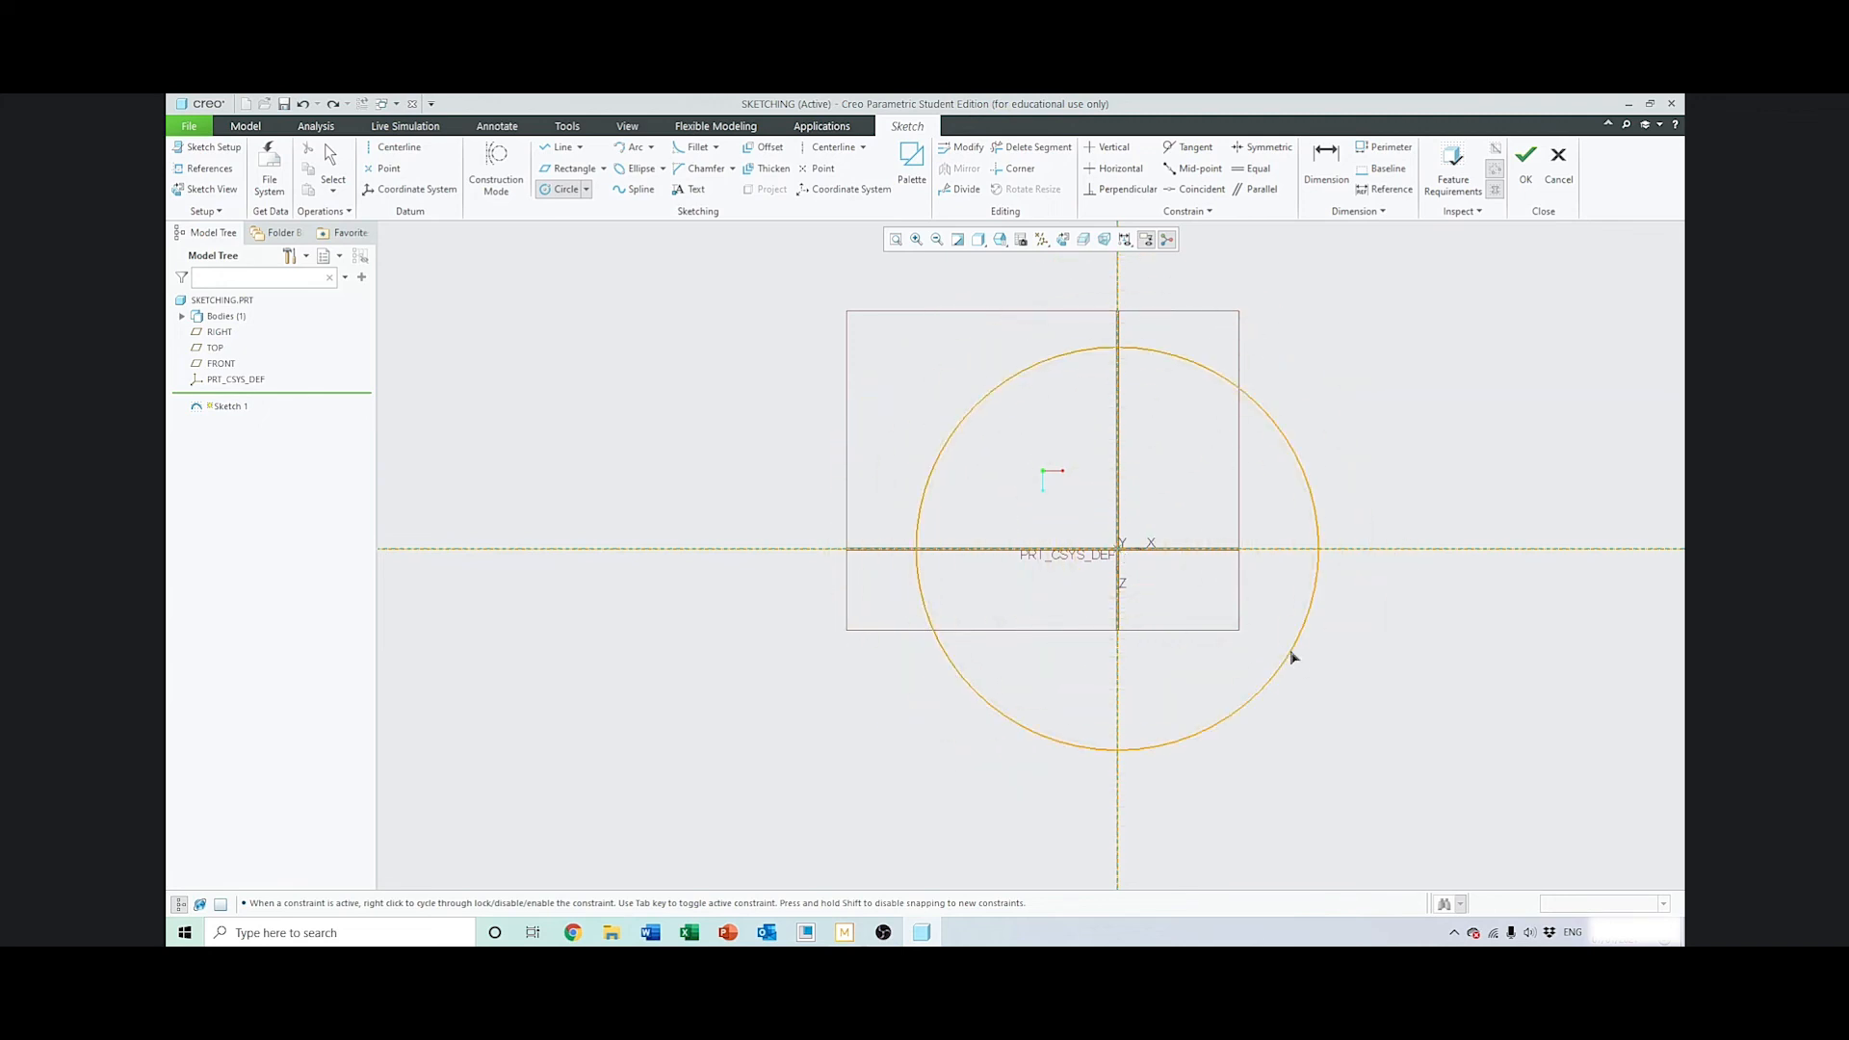
left_click(1284, 652)
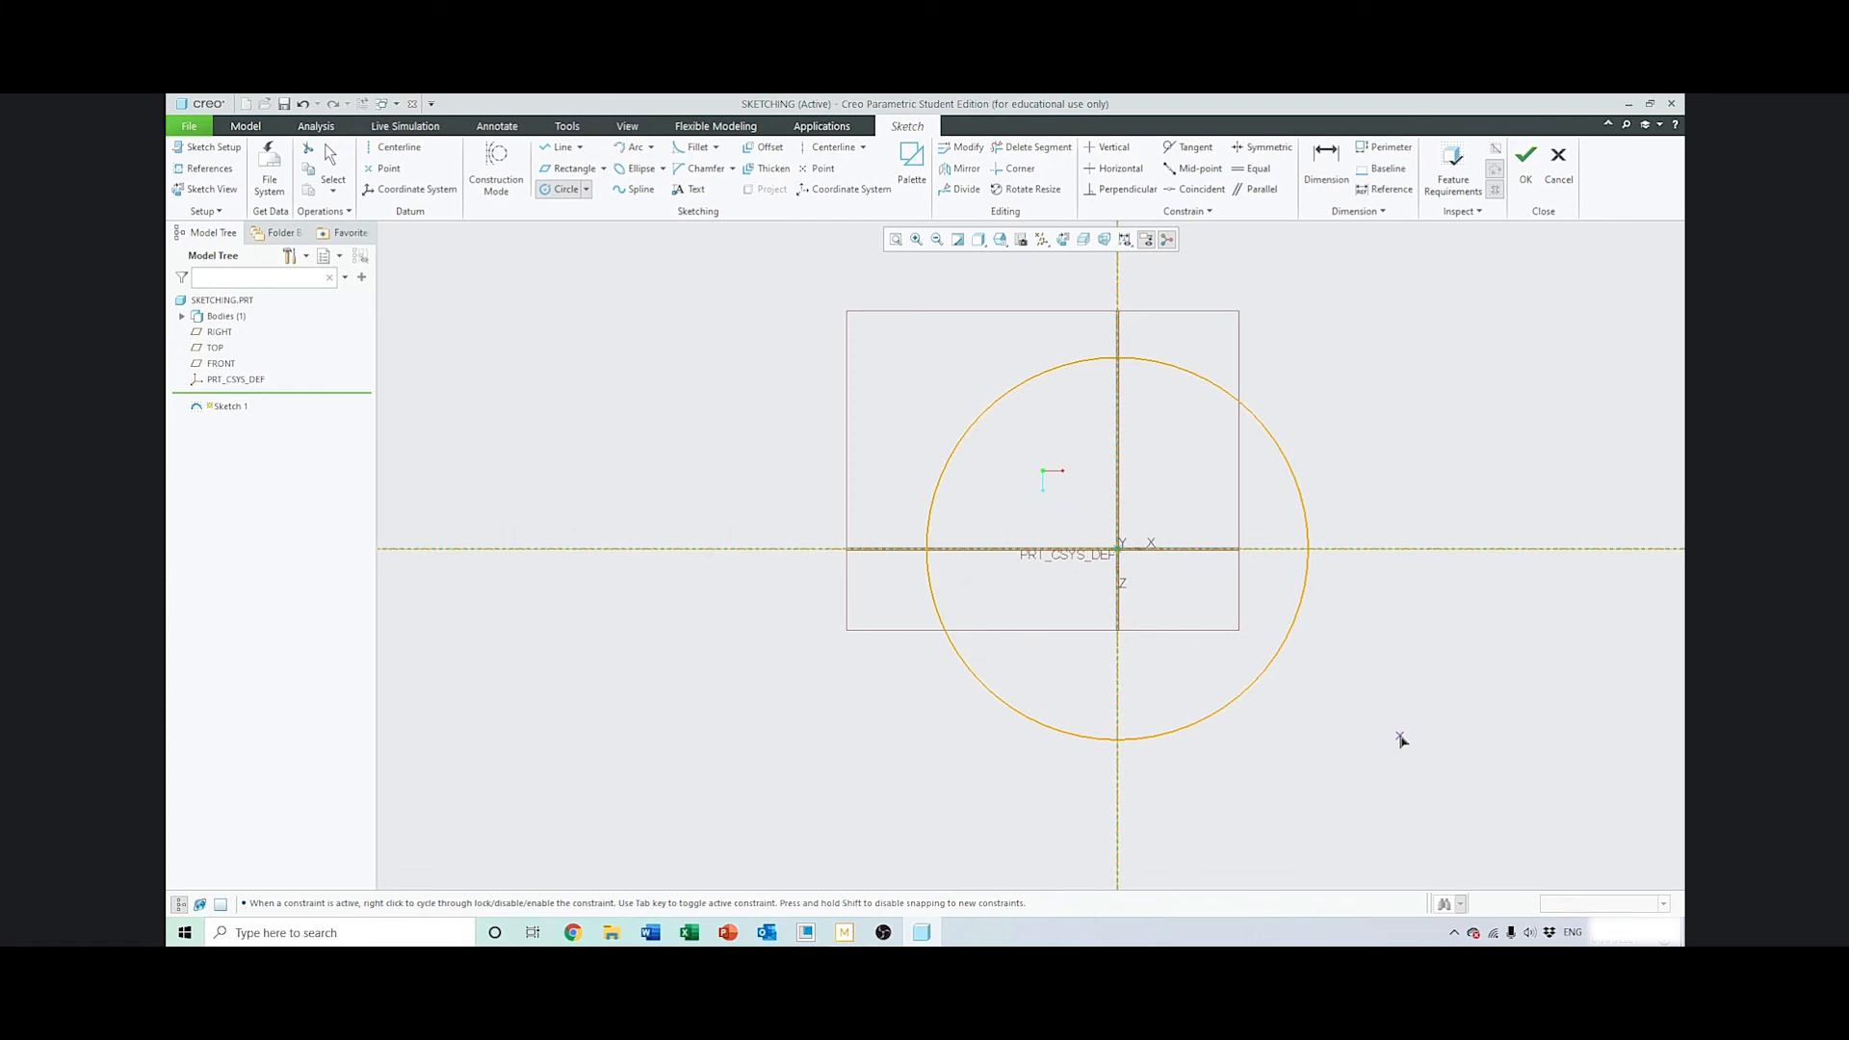
middle_click(1402, 739)
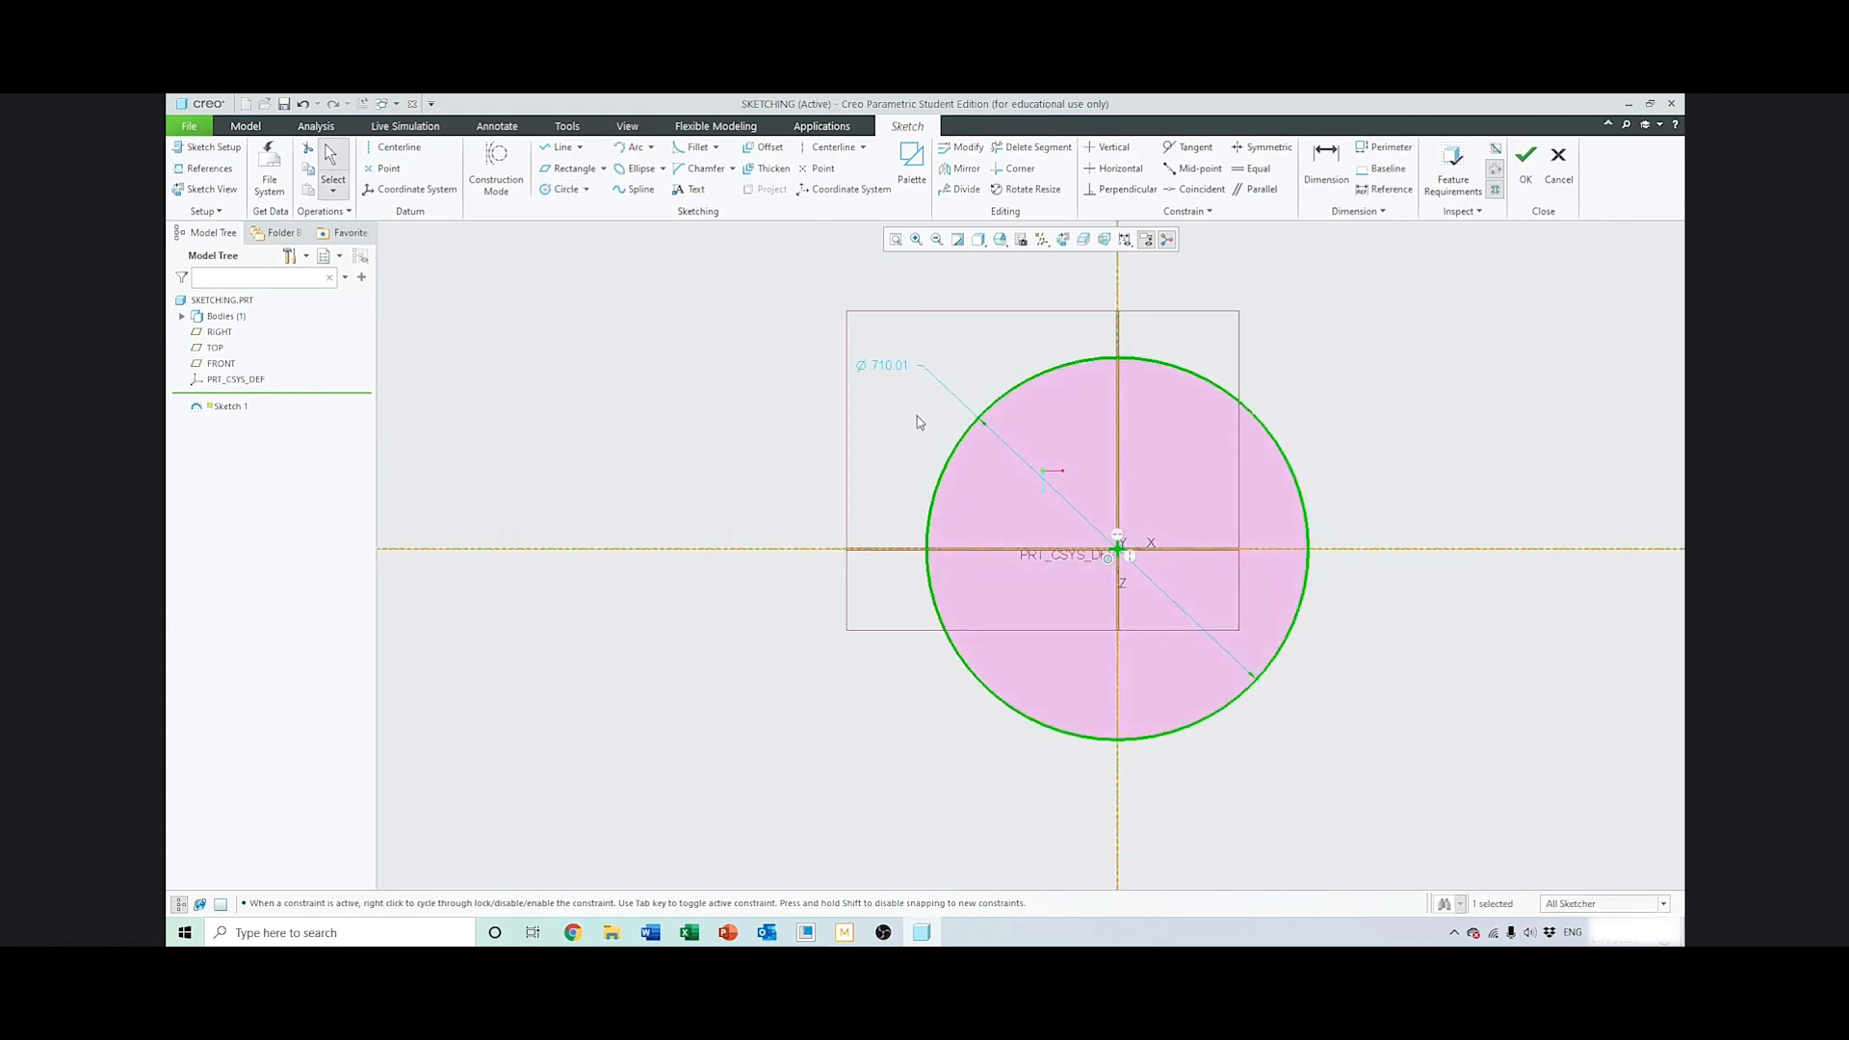
Set the diameter of the circle at the intersection of the centerlines to 600
double_click(885, 370)
type("600")
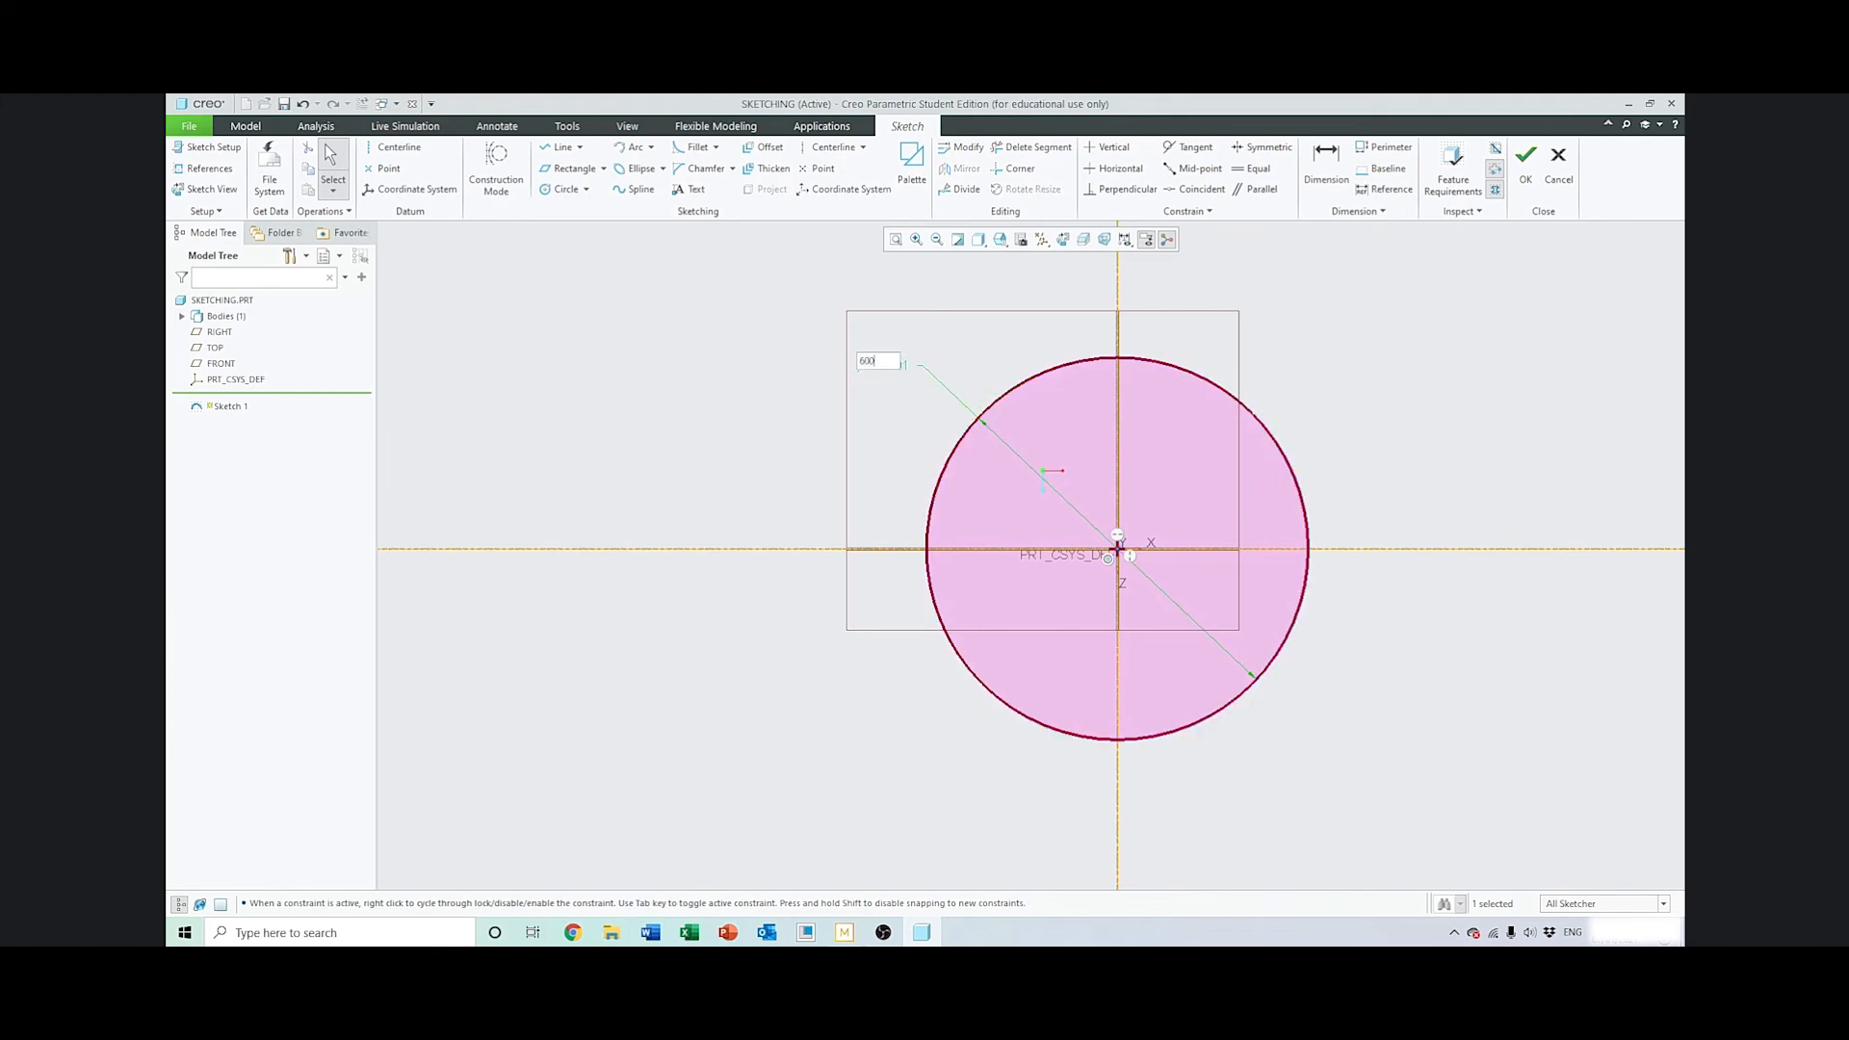
key("Return")
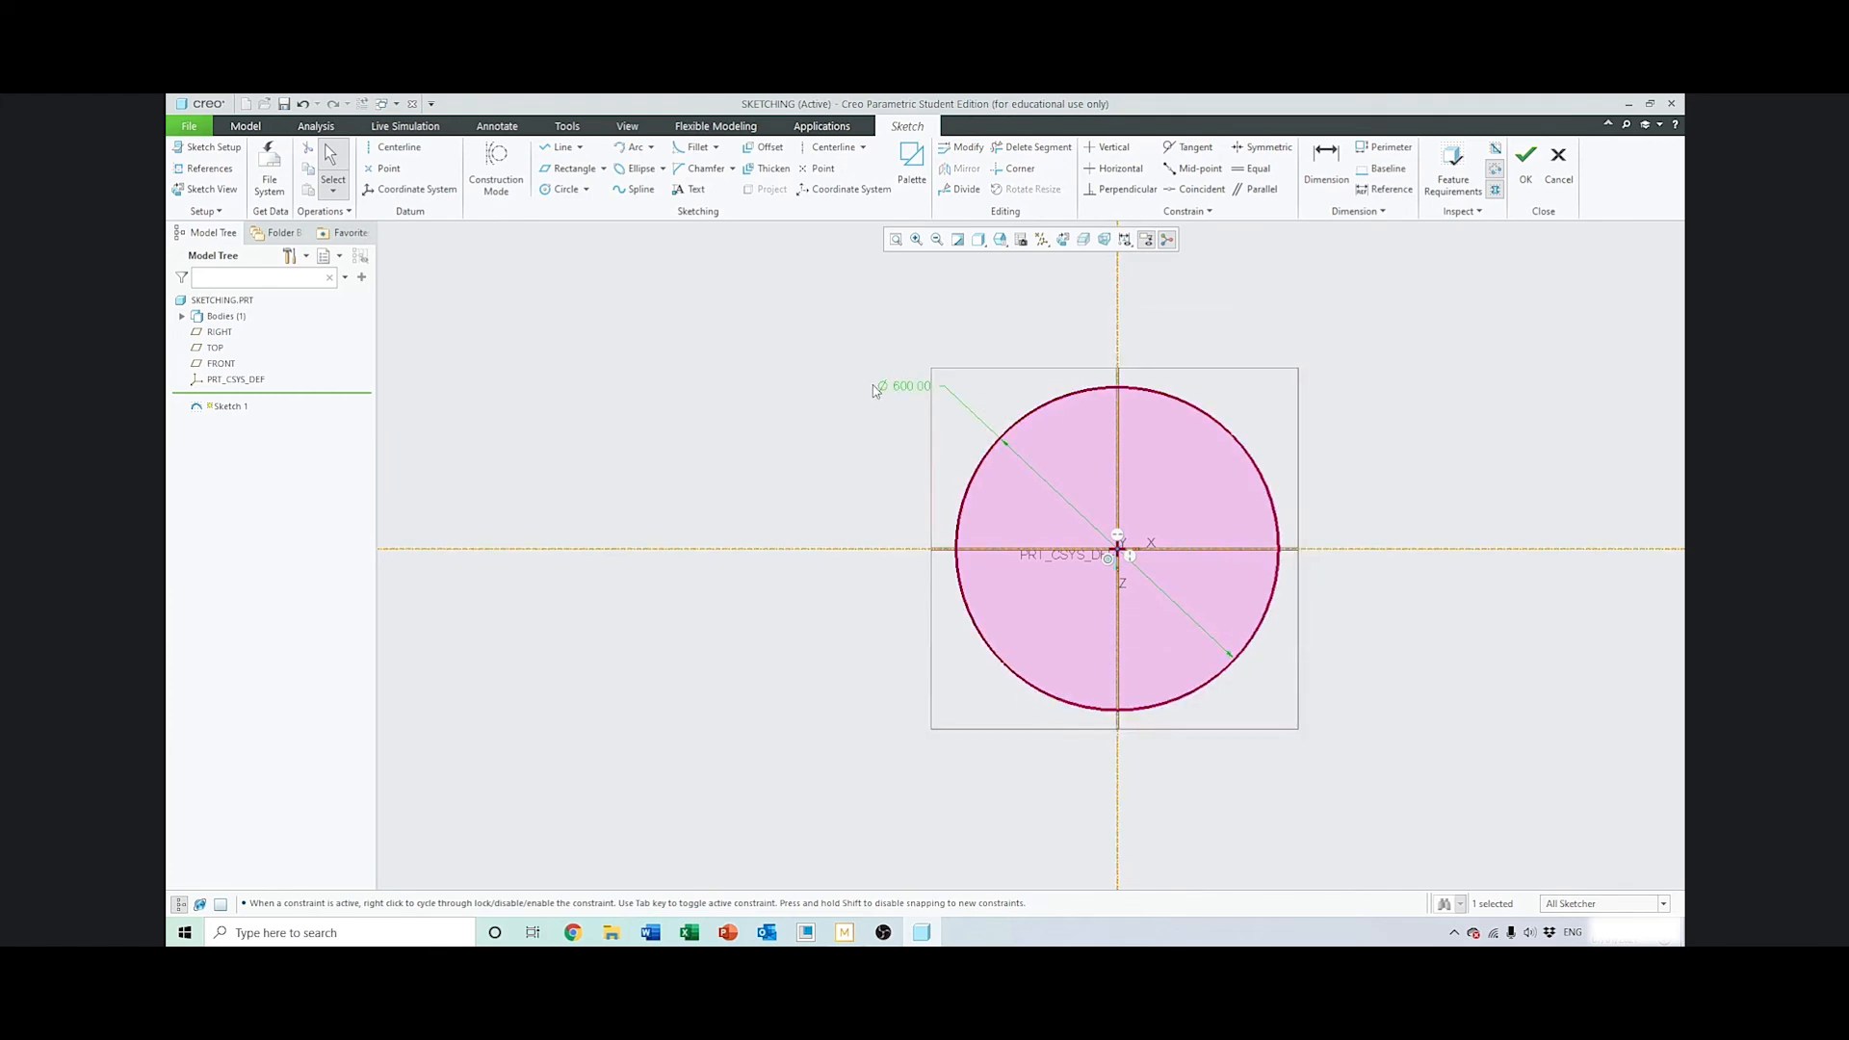
middle_click(887, 309)
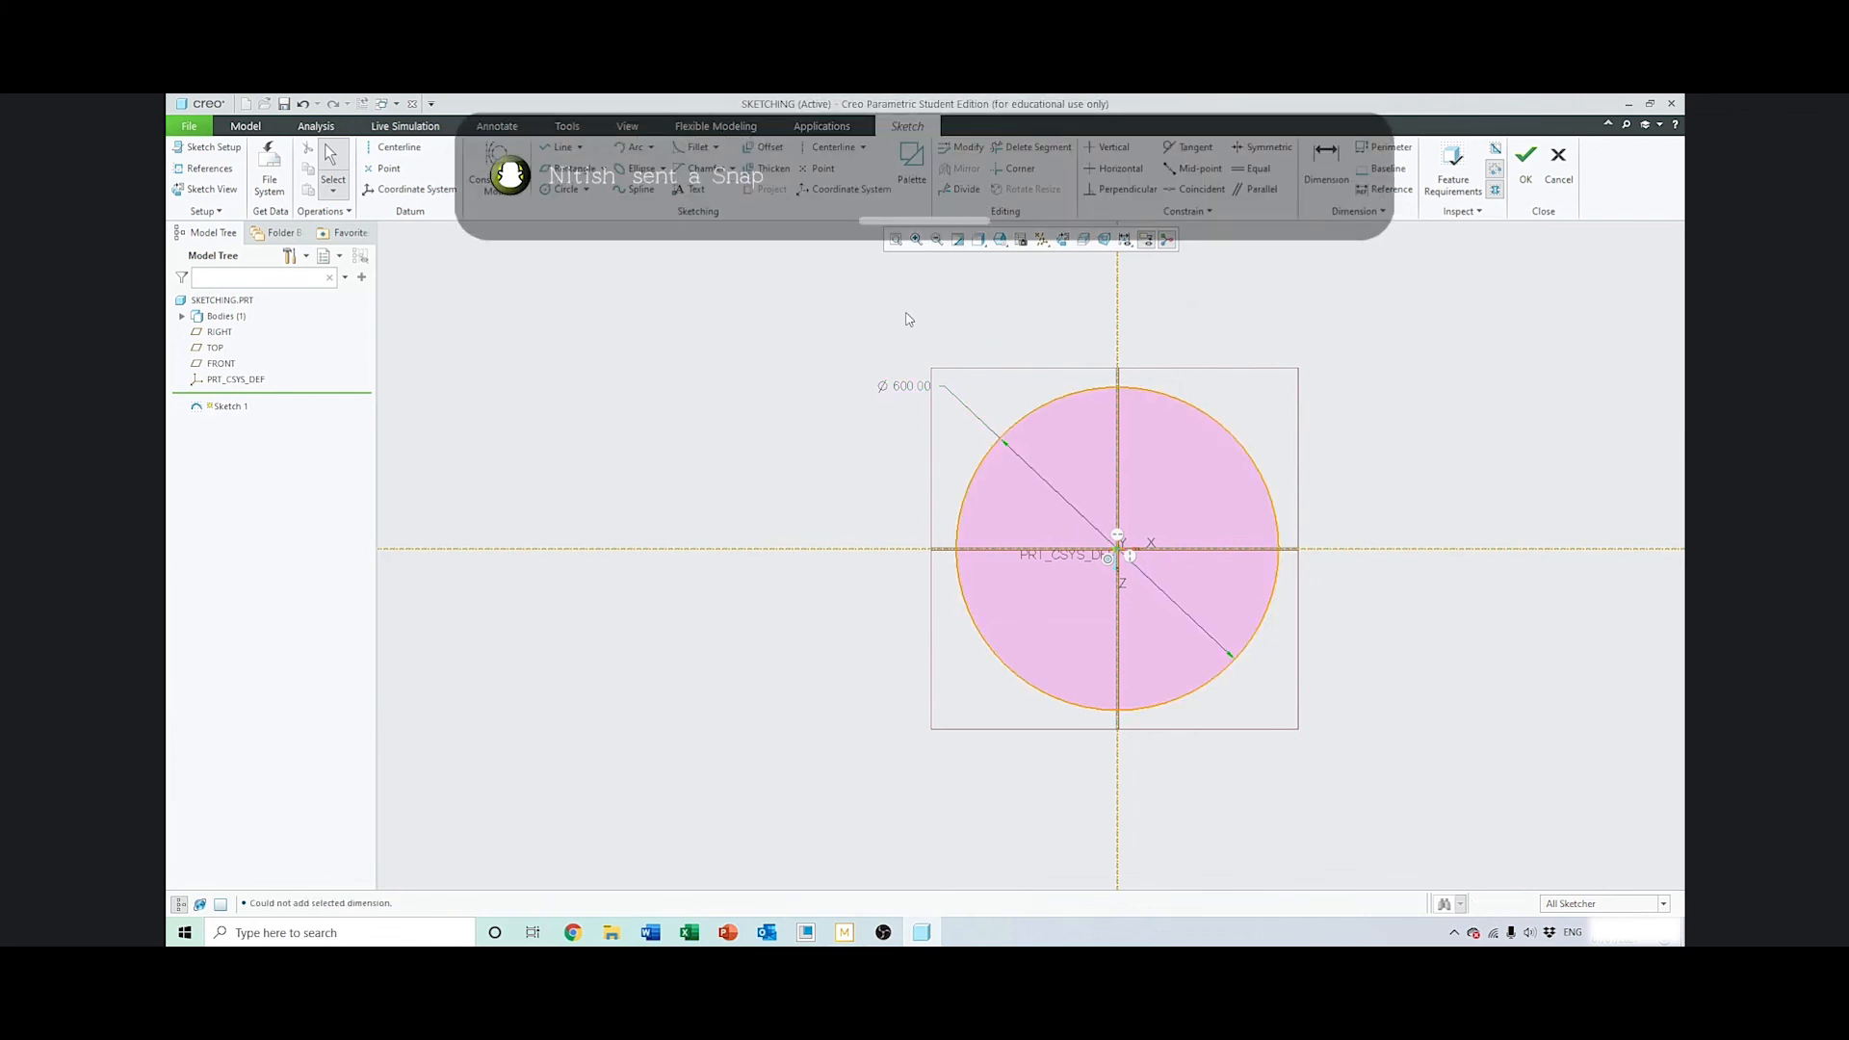
Sketch a Concentric circle about 397 in diameter inside the 600 circle, sharing its center
left_click(585, 190)
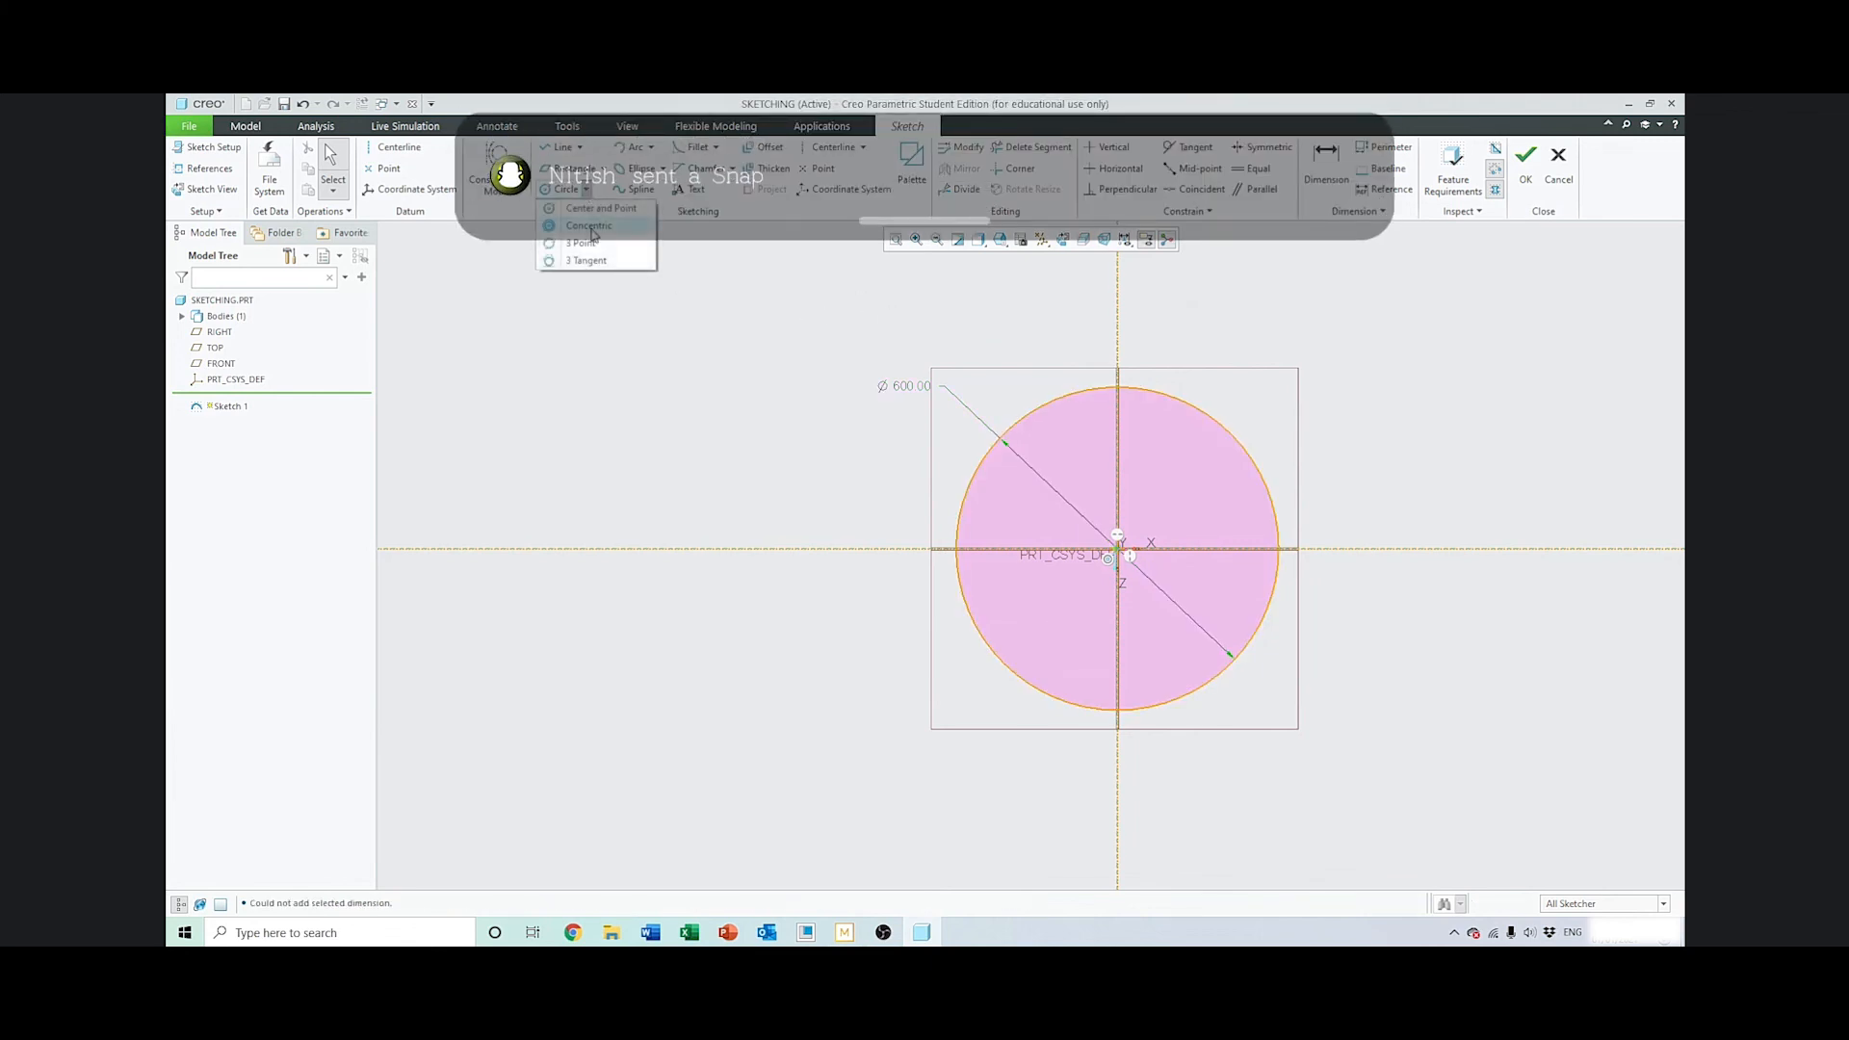
left_click(591, 227)
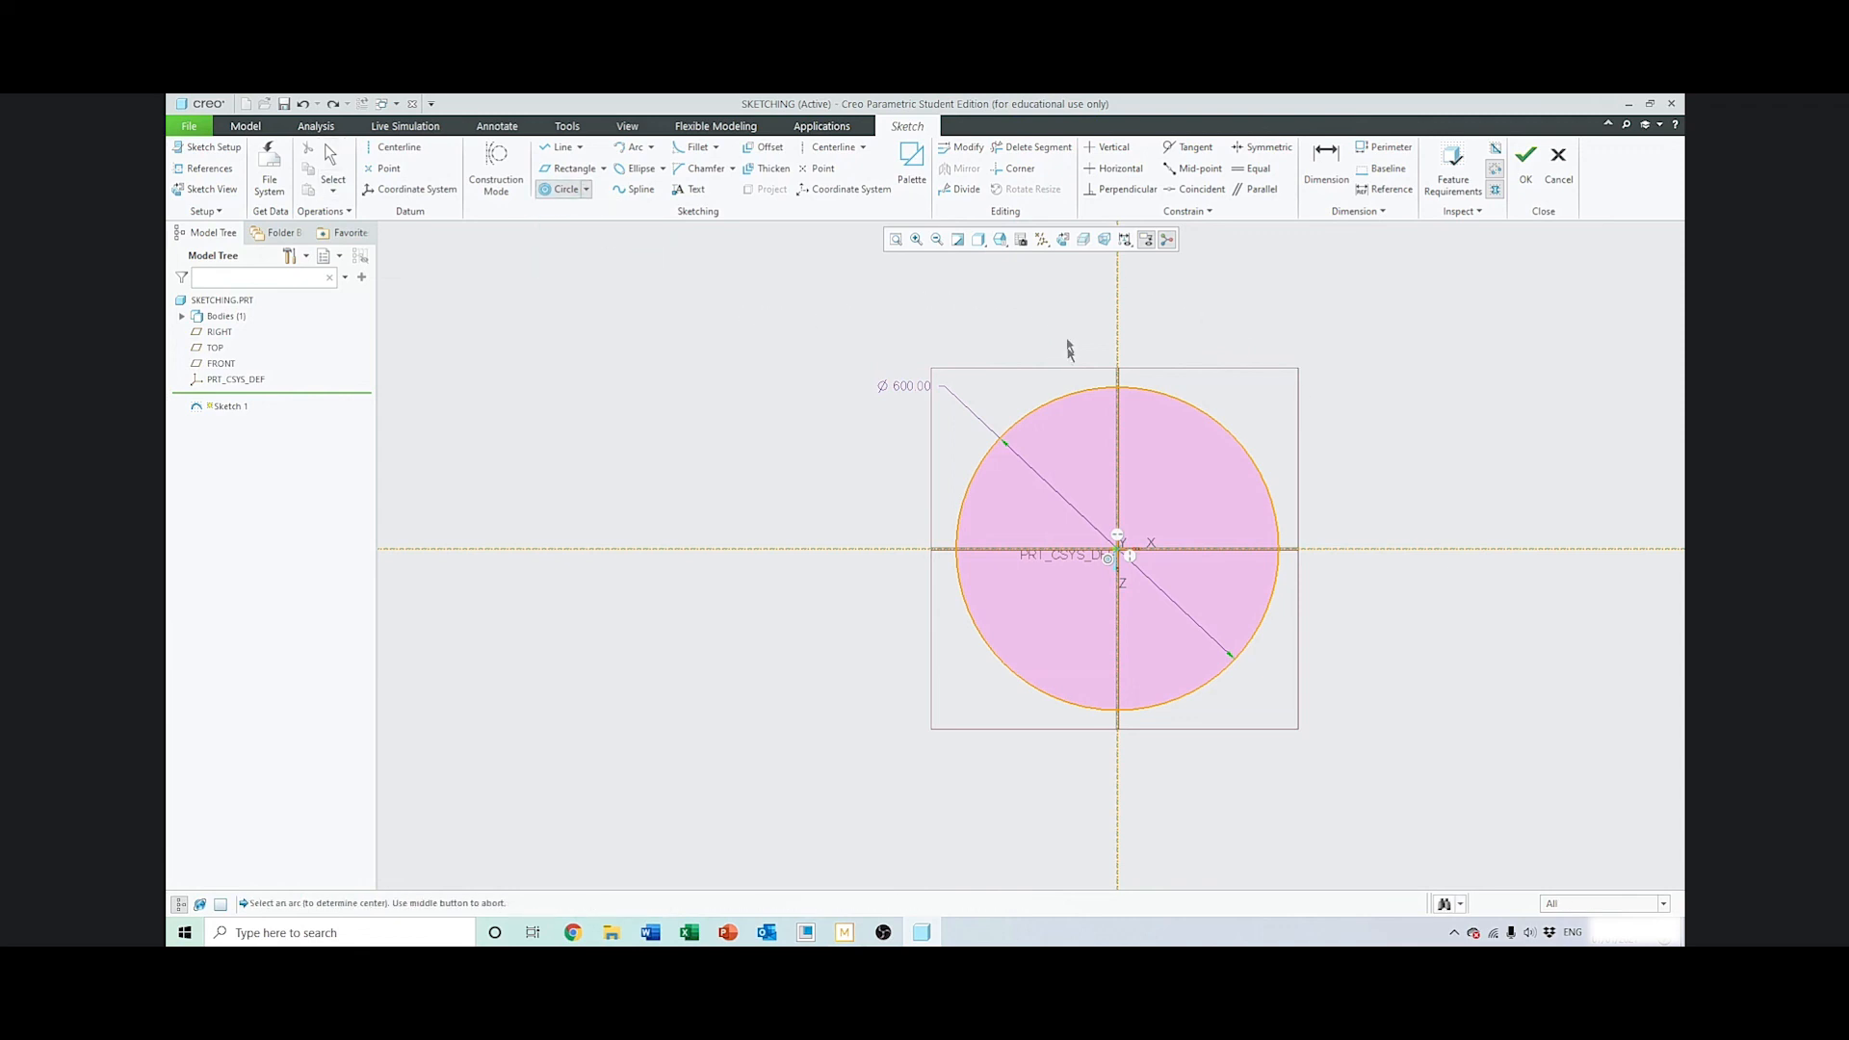
left_click(1069, 402)
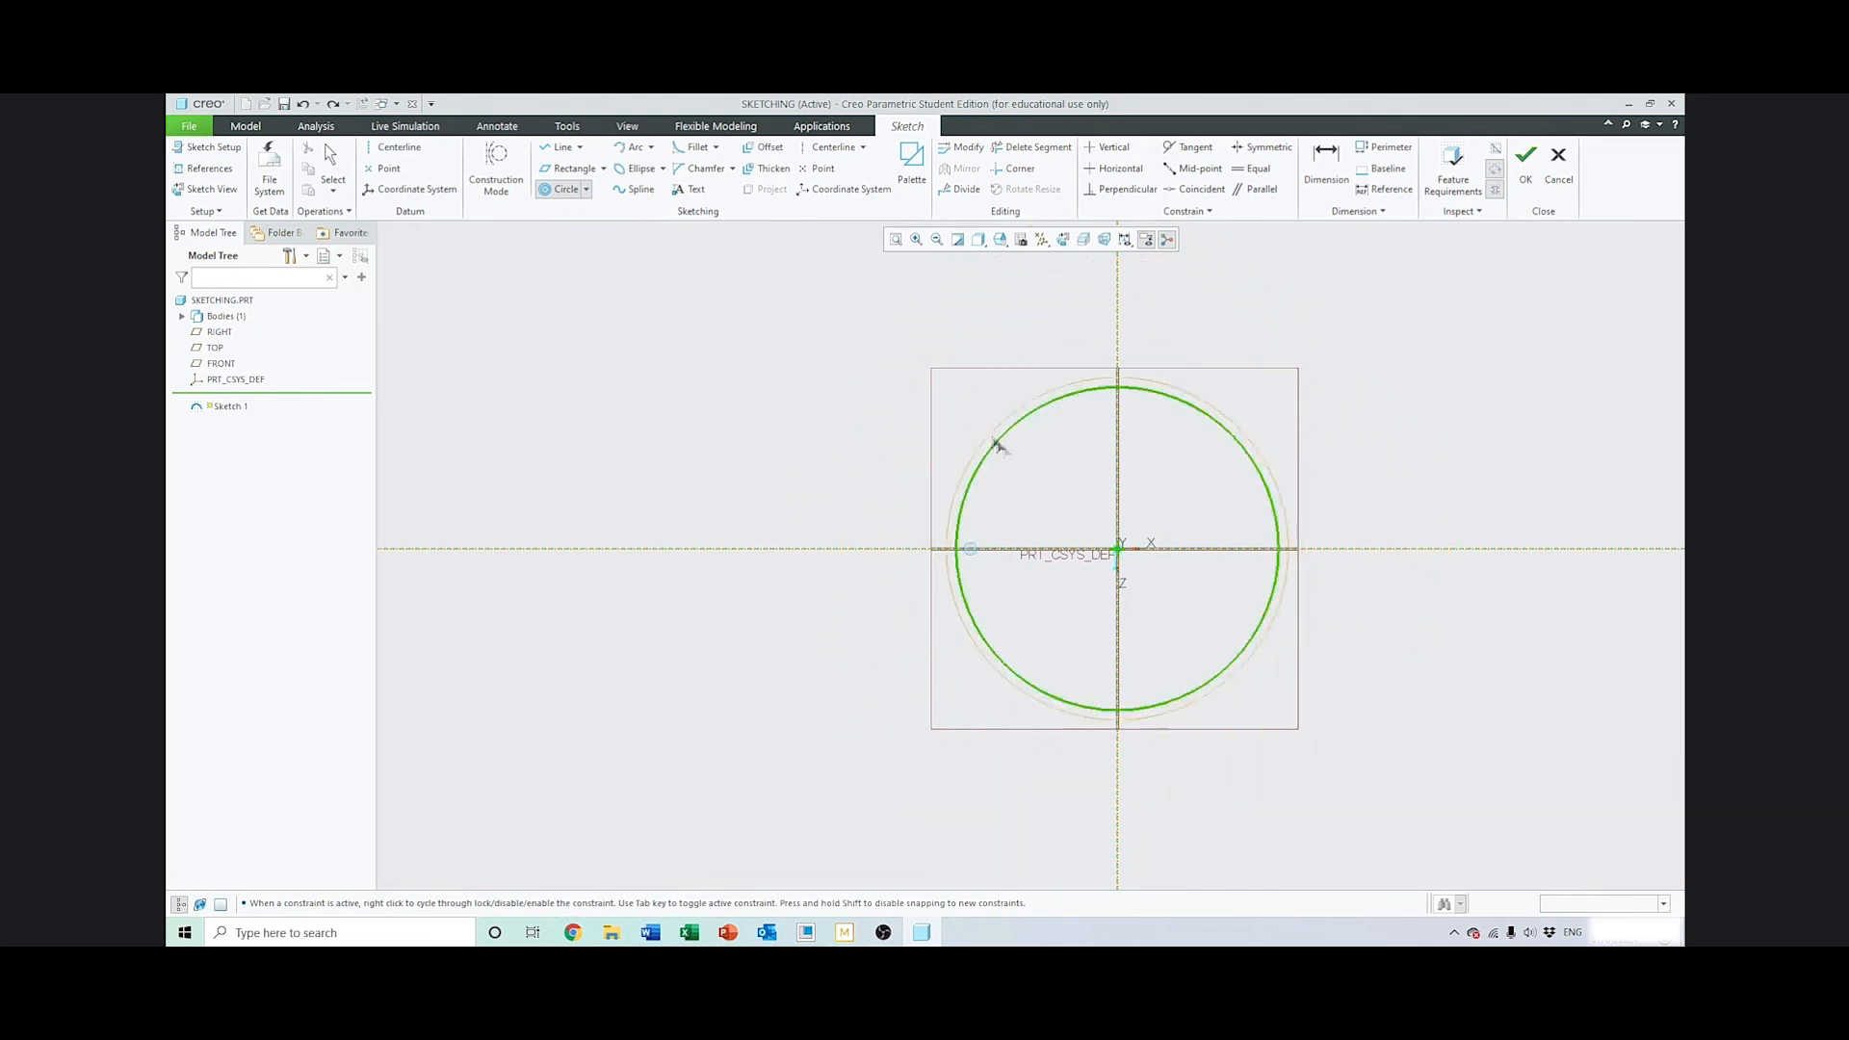
left_click(1019, 520)
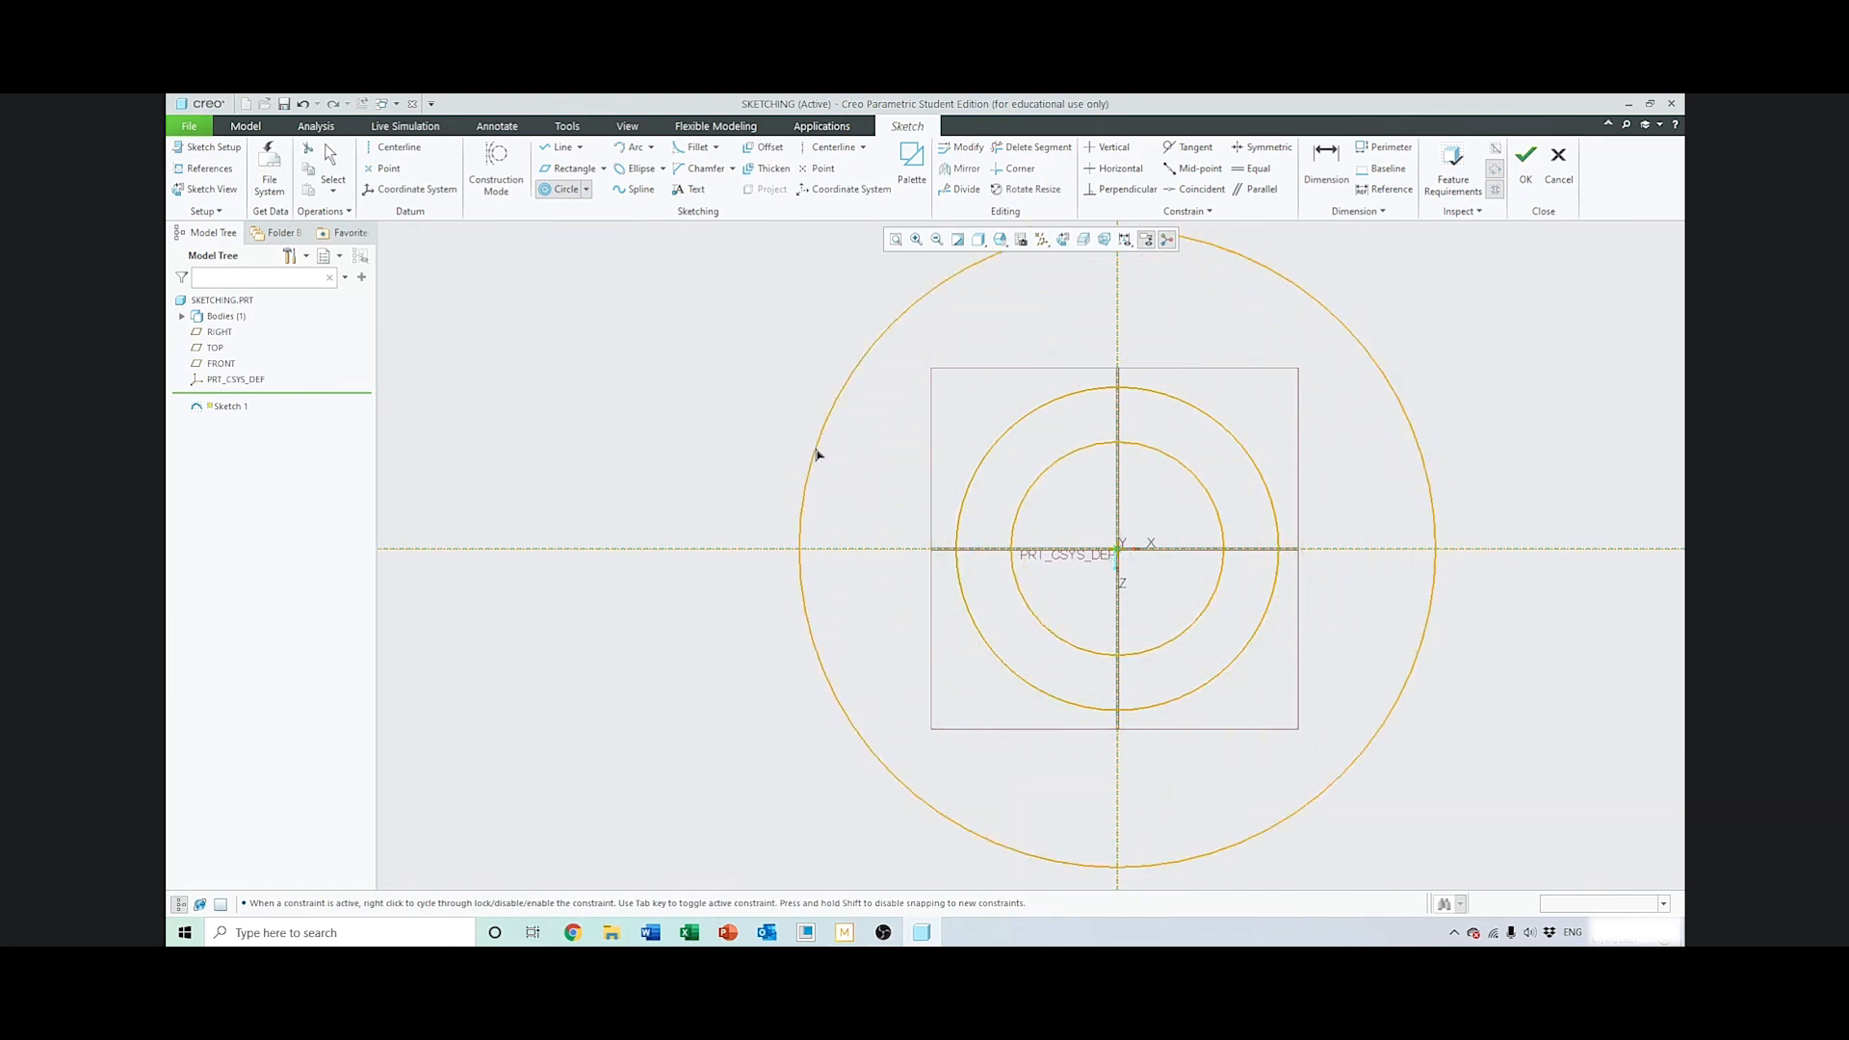
middle_click(817, 454)
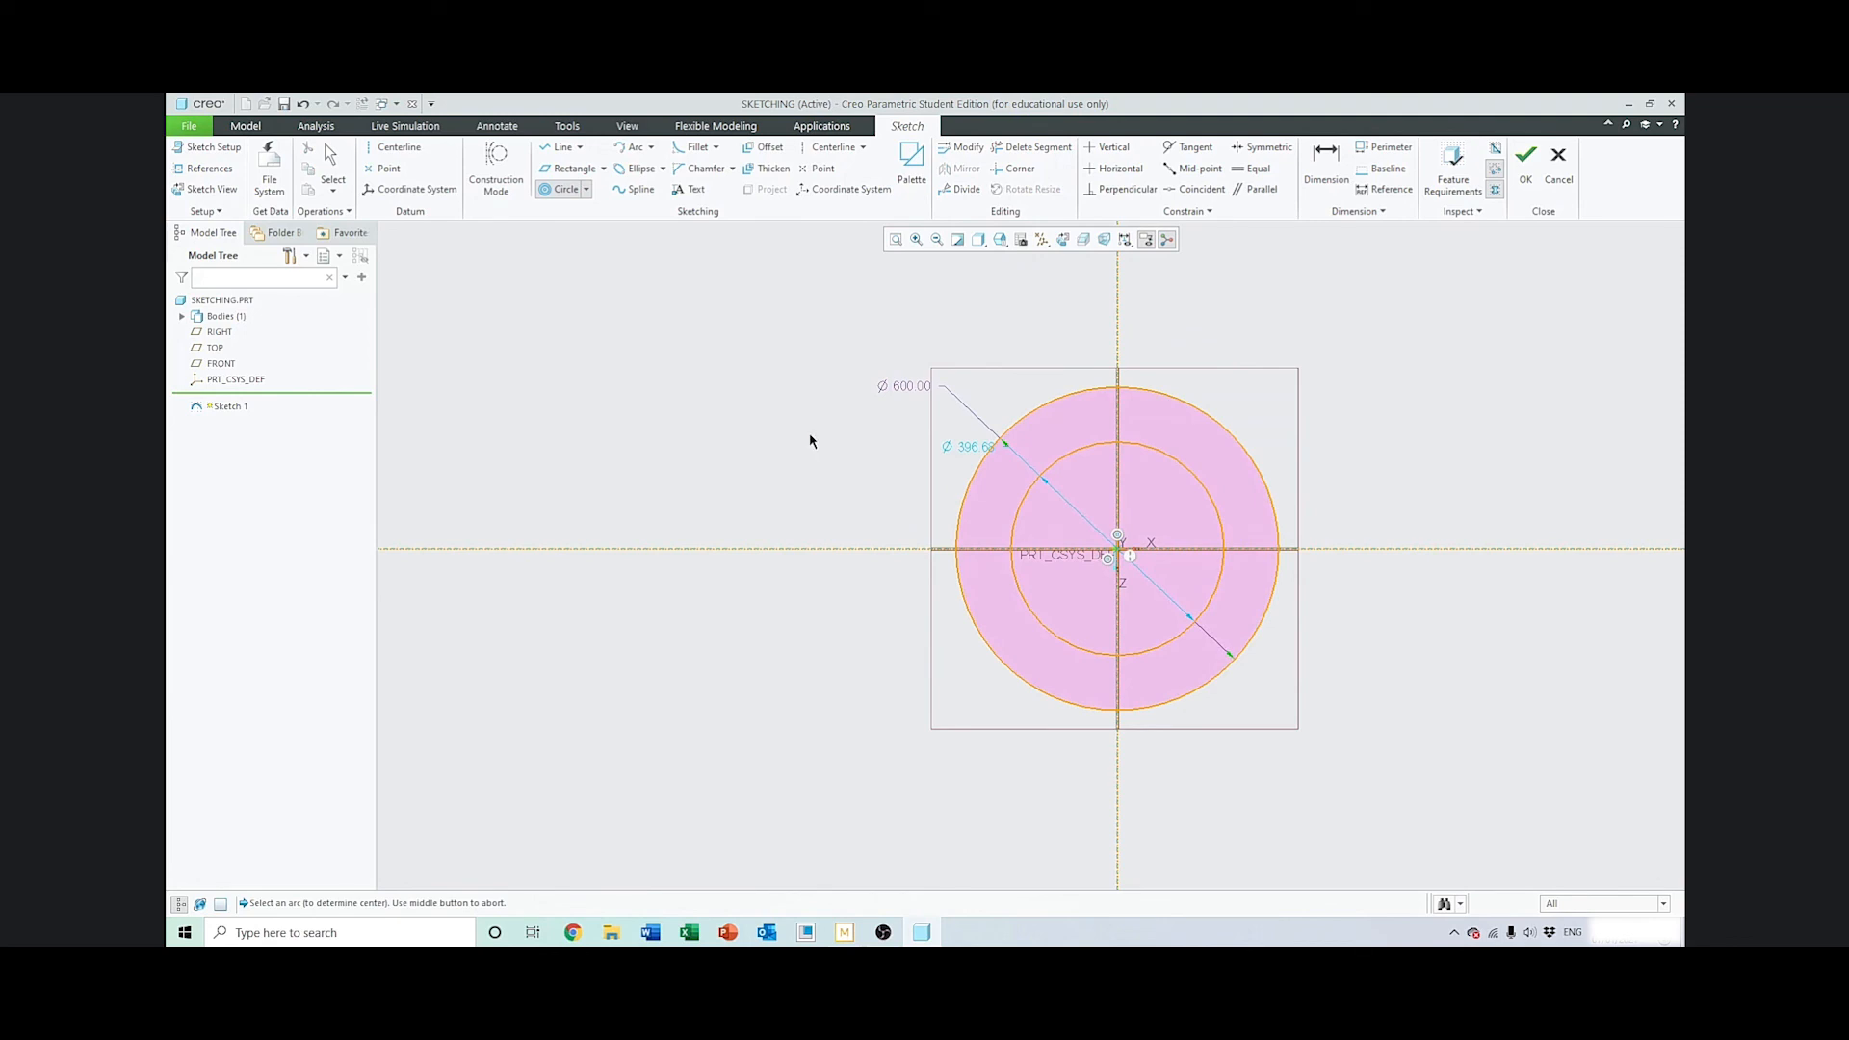
left_click(333, 166)
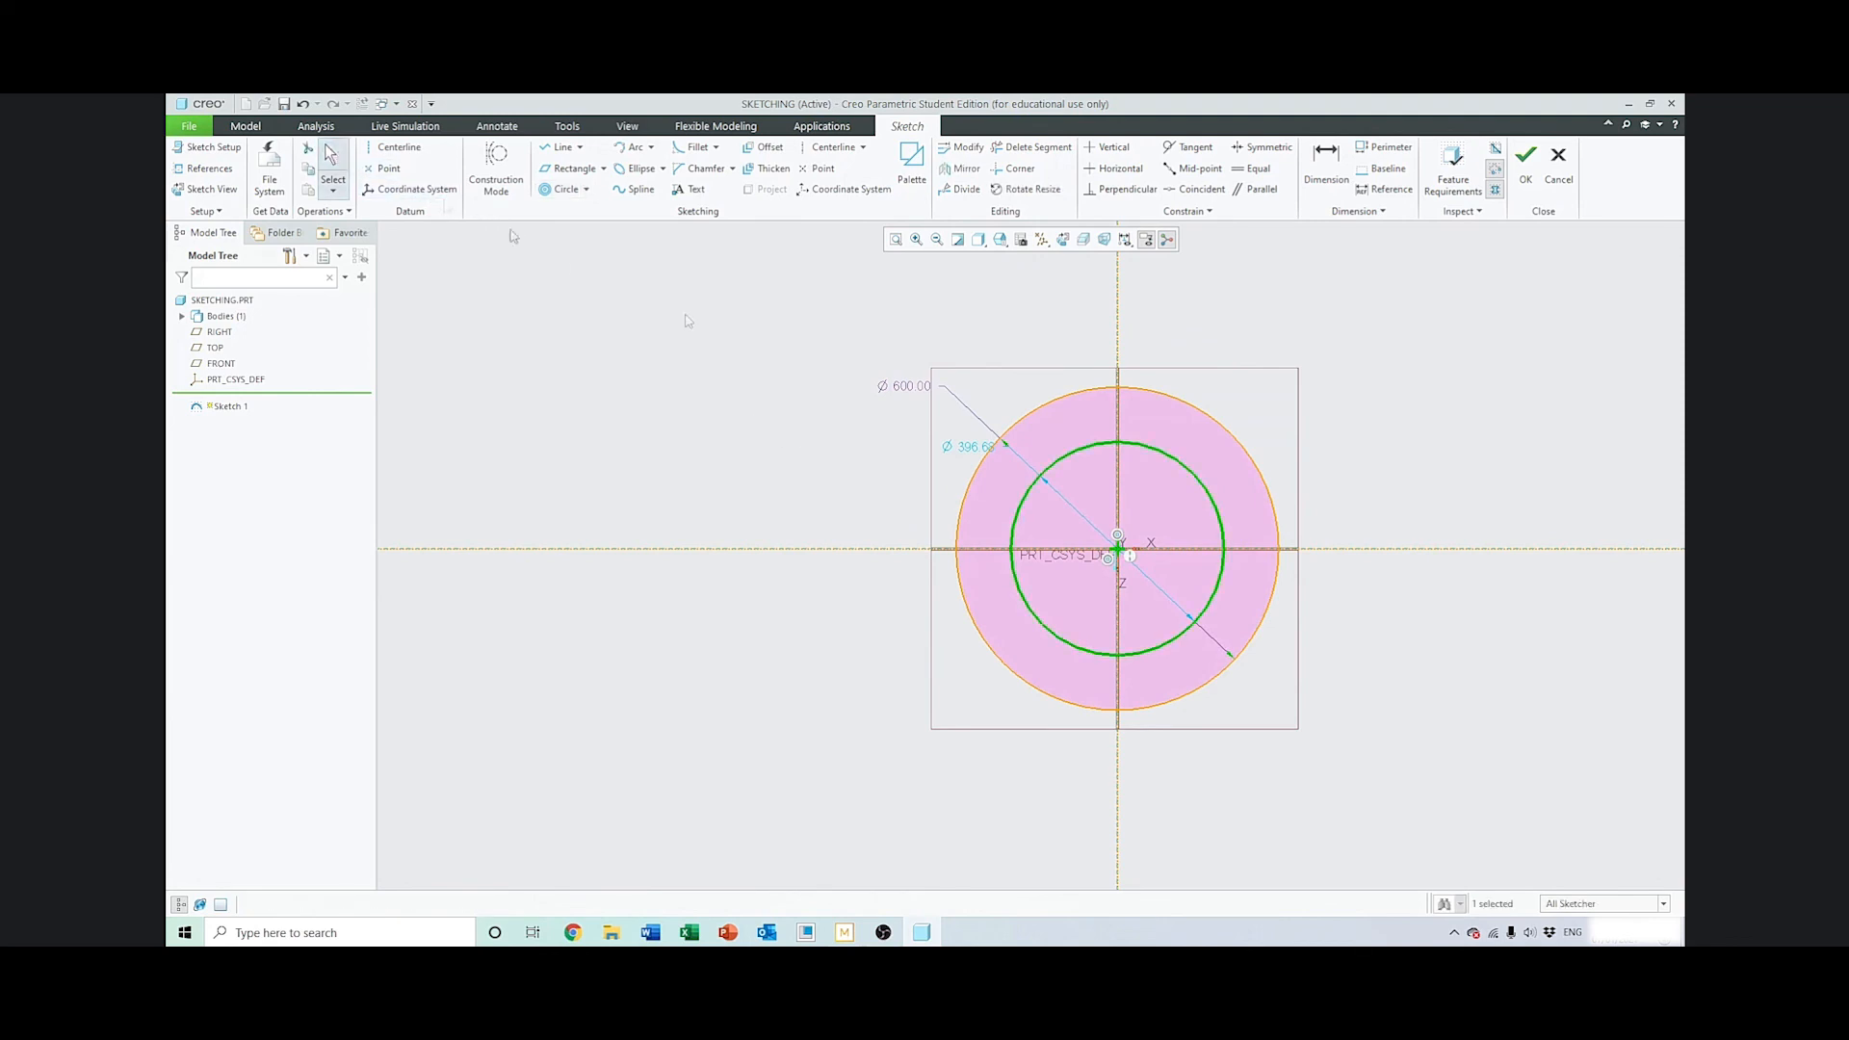
Set the inner concentric circle's diameter to 400 and clear the selection
double_click(975, 452)
type("400")
key("Return")
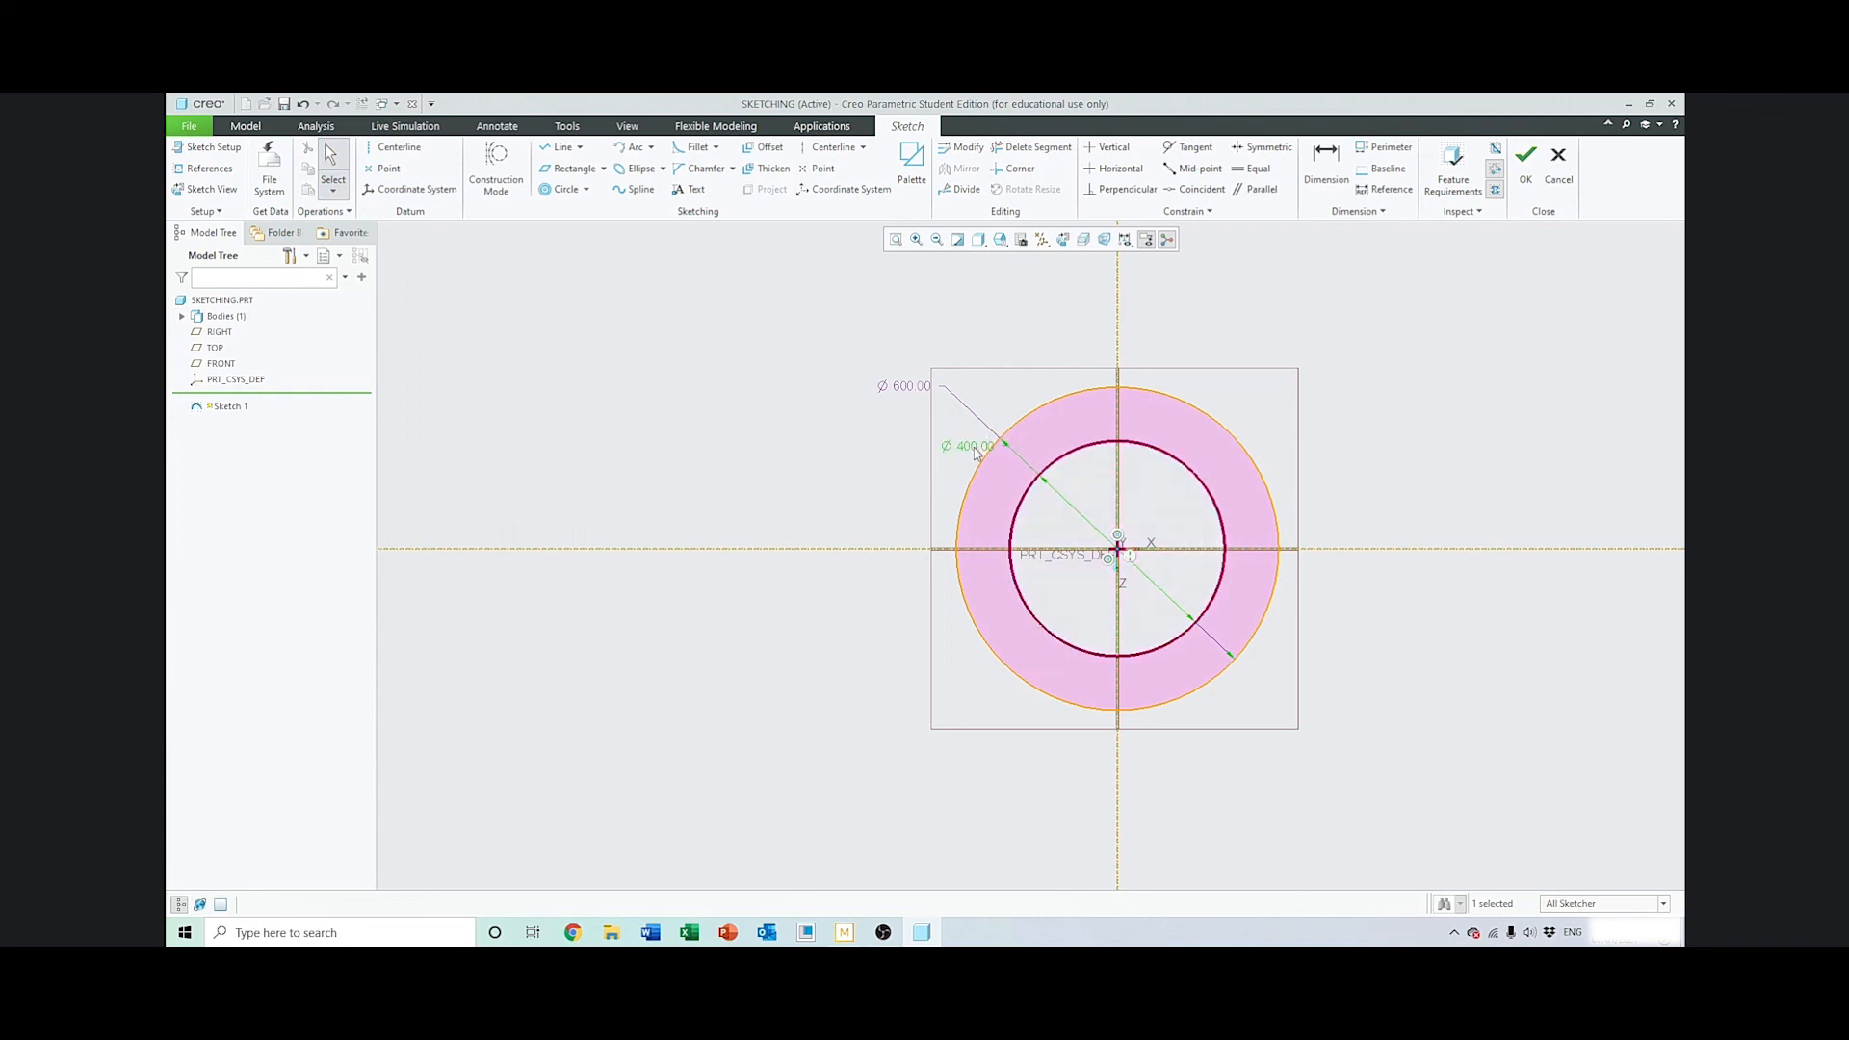
left_click(1393, 373)
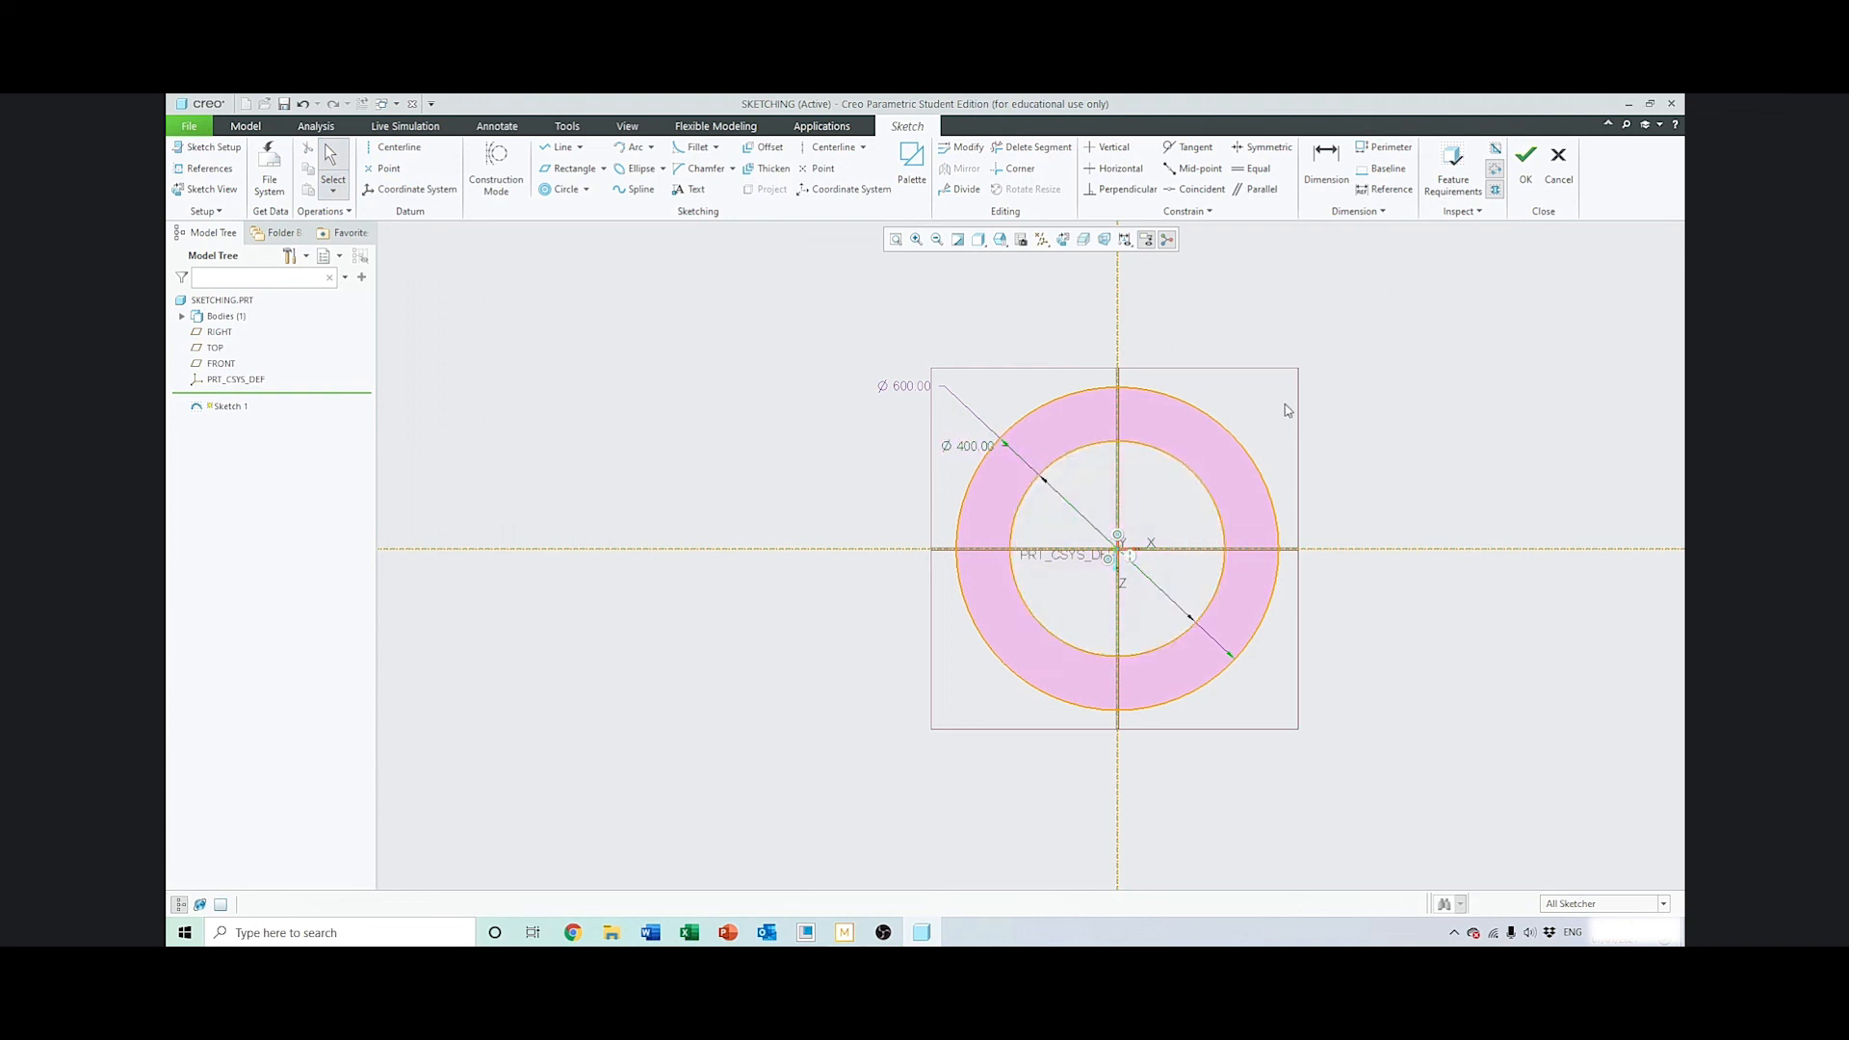
Undo the diameter changes and both concentric circles, leaving only the two centerlines in the sketch
key("ctrl+z")
key("ctrl+z")
key("ctrl+z")
key("ctrl+z")
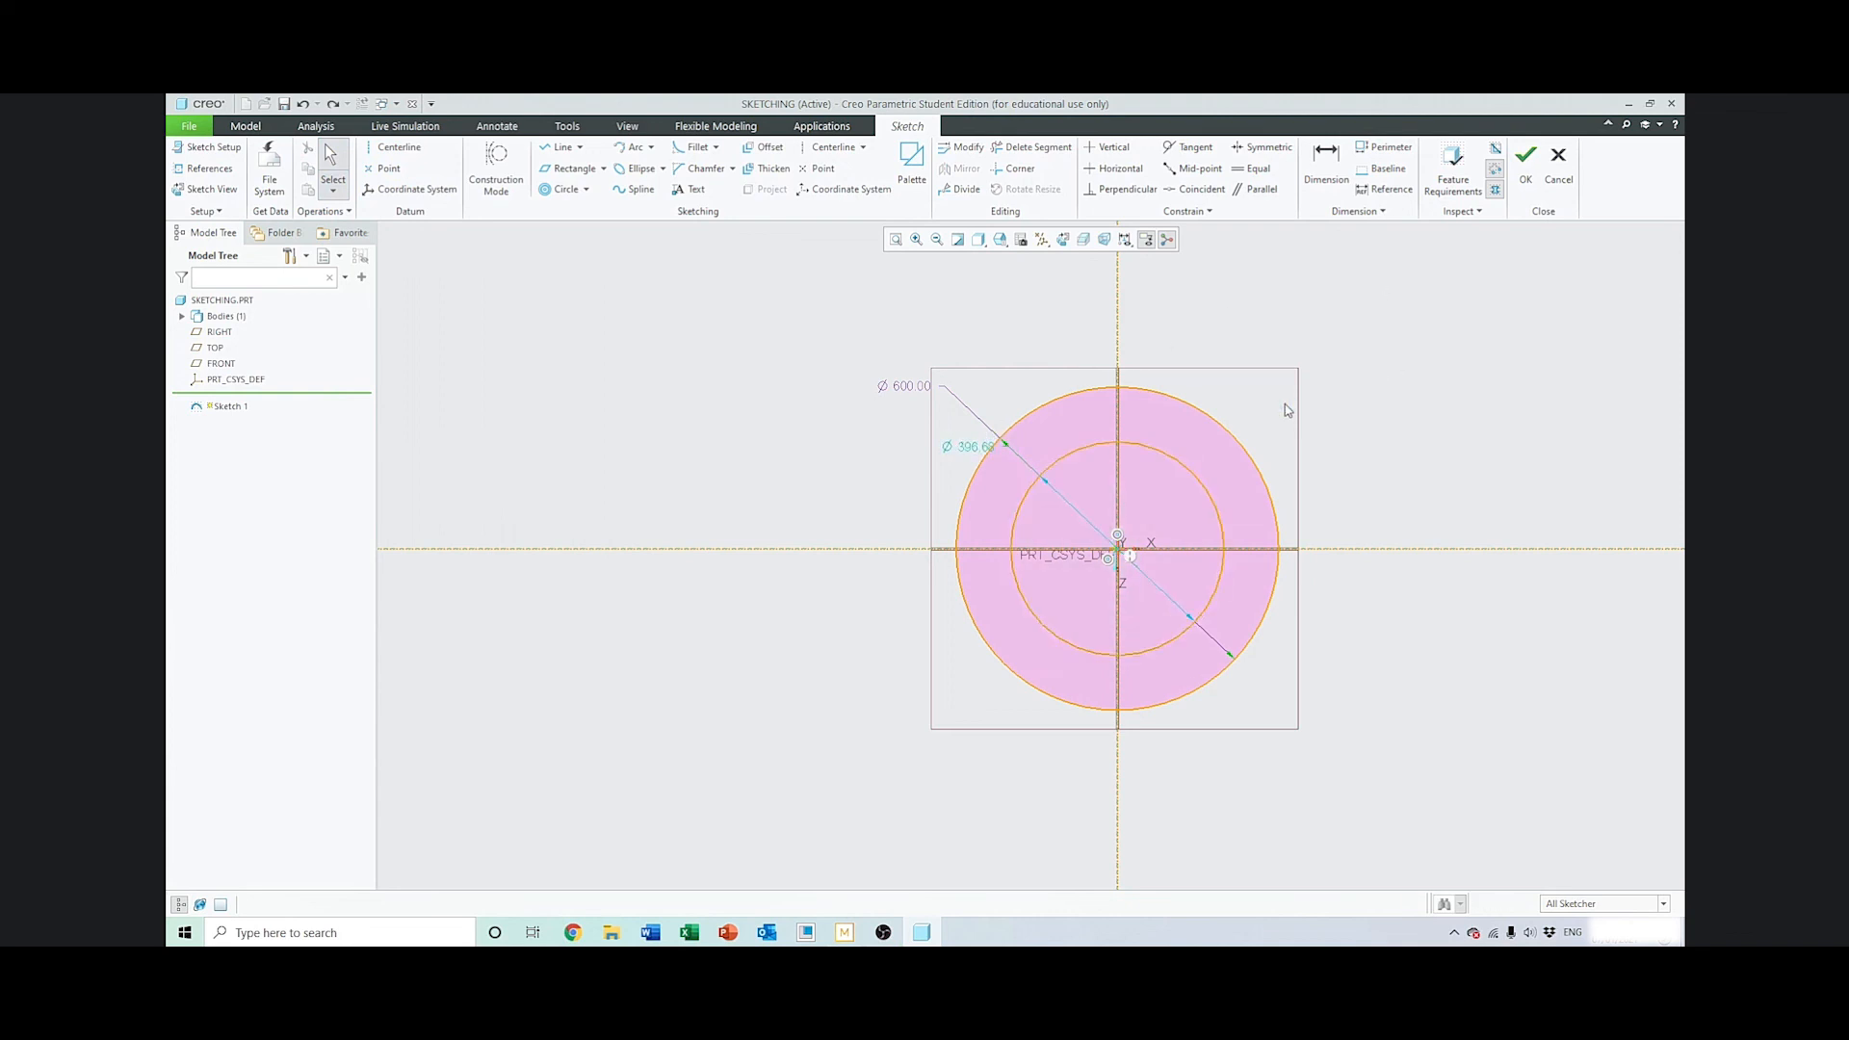
Sketch a 3 Point circle about 449 in diameter, centered above the horizontal and left of the vertical centerline, and delete it
left_click(585, 190)
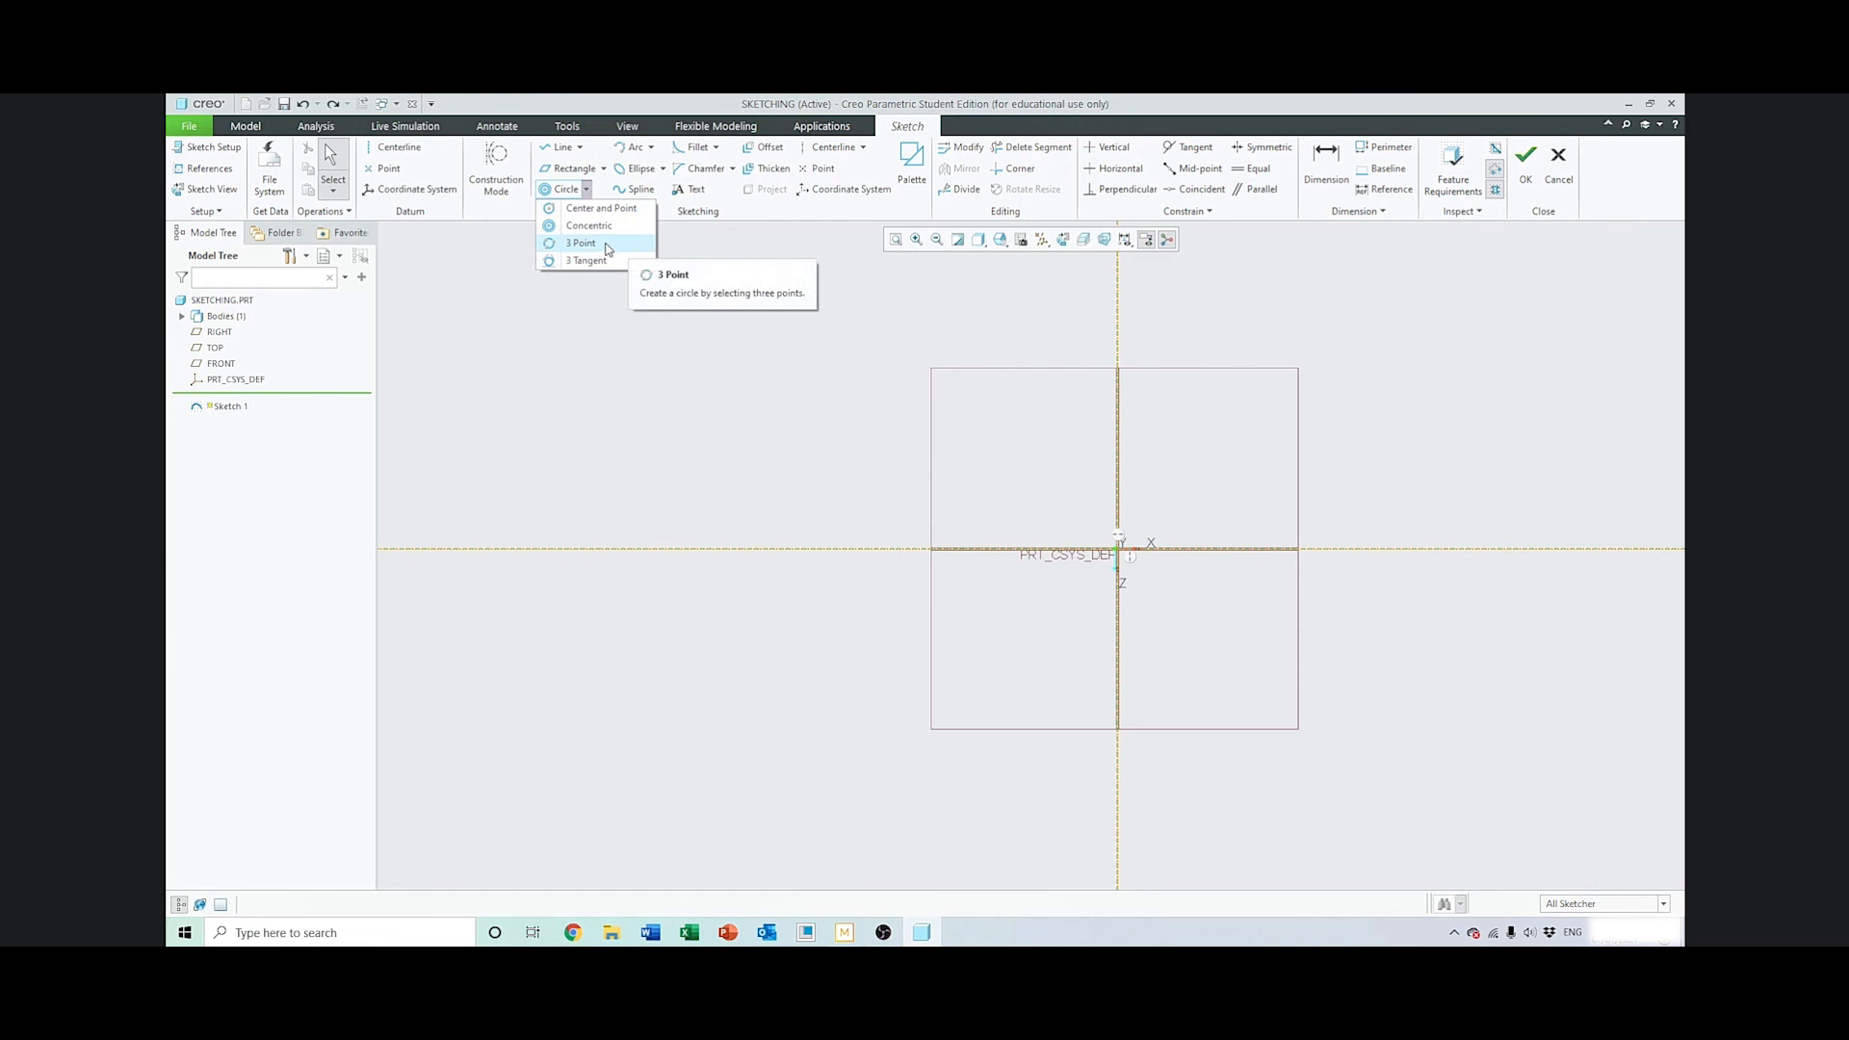
left_click(607, 249)
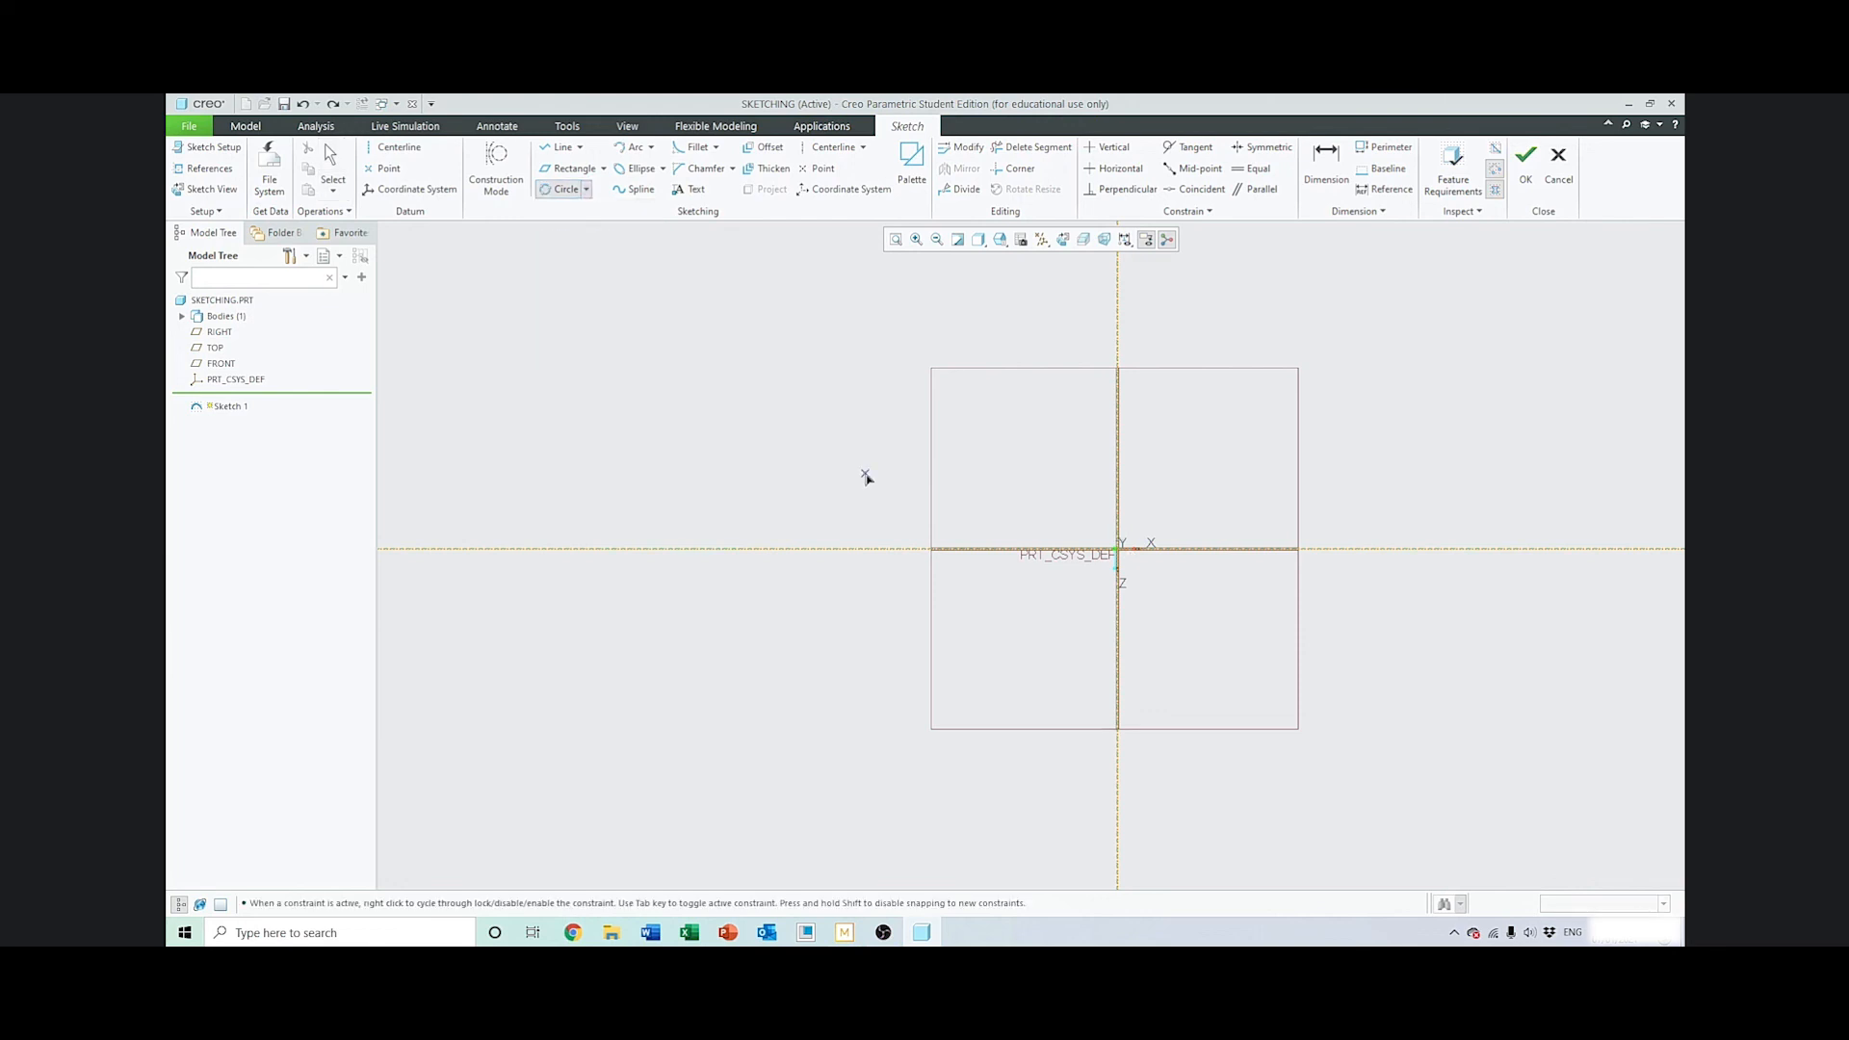
left_click(798, 440)
left_click(333, 157)
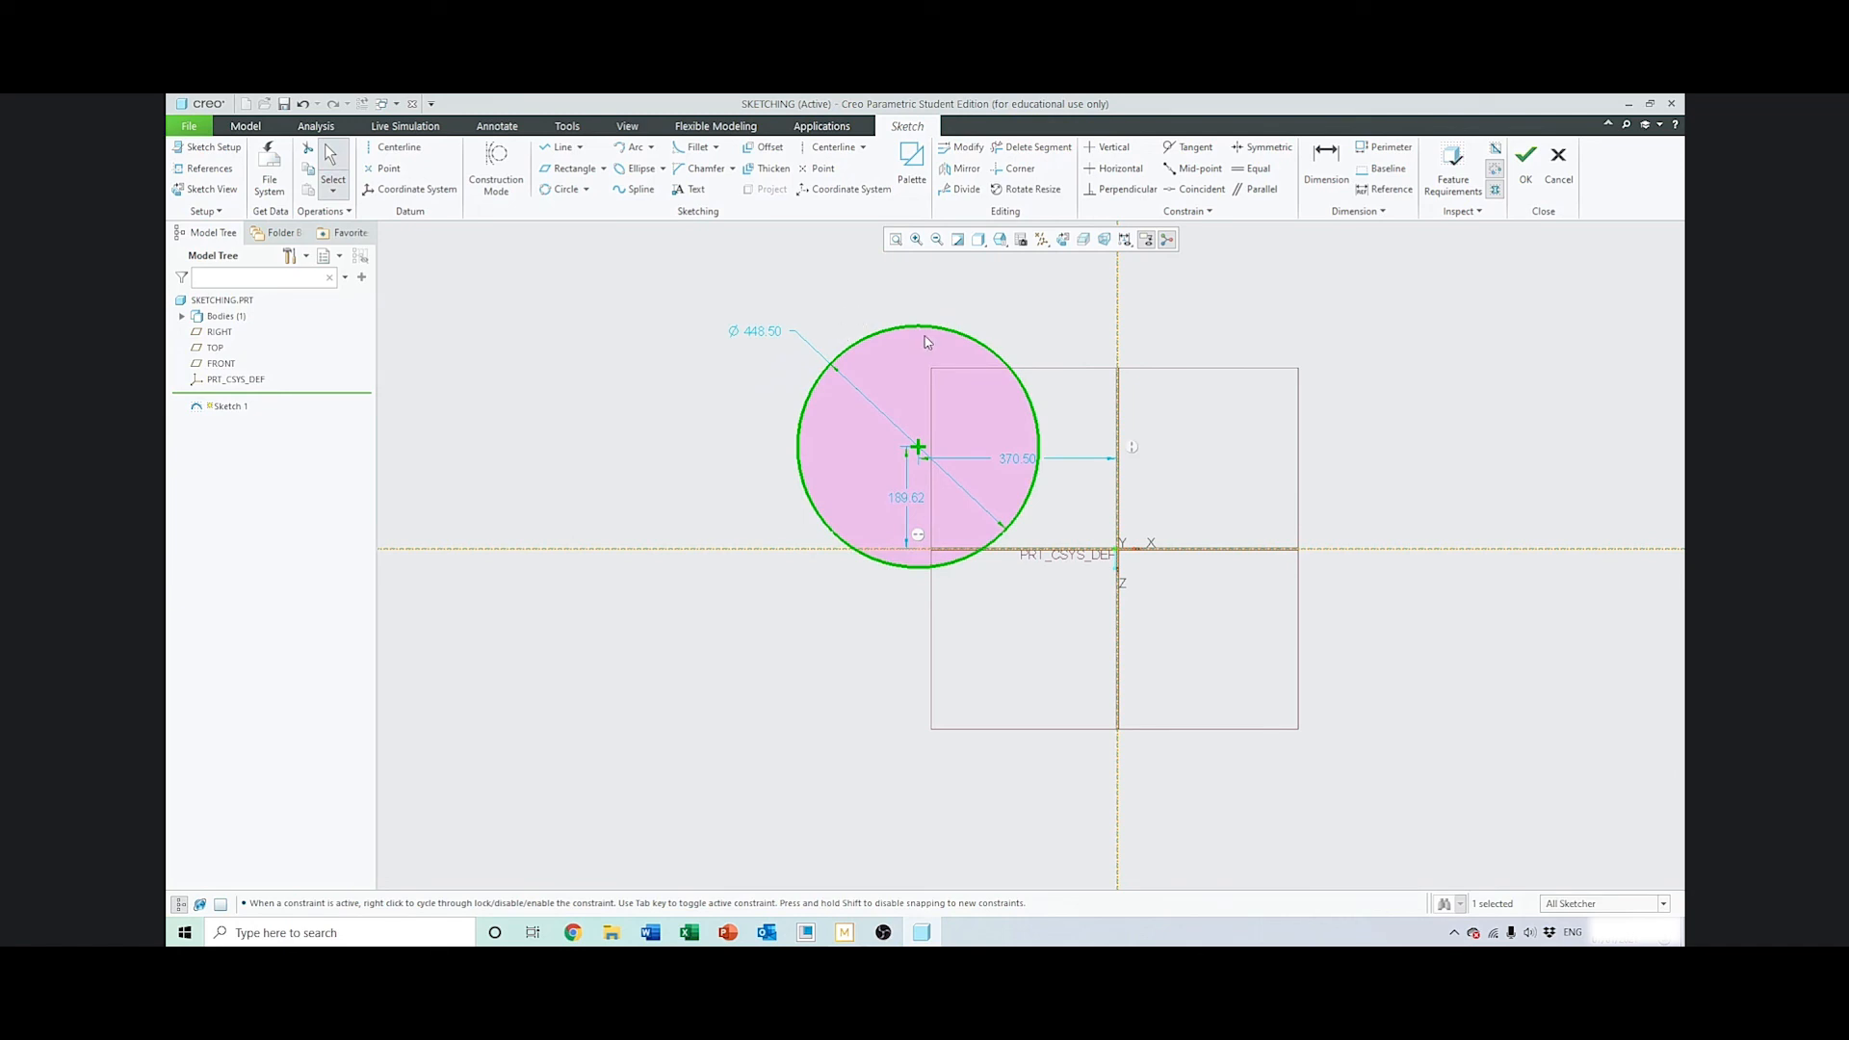
left_click(834, 290)
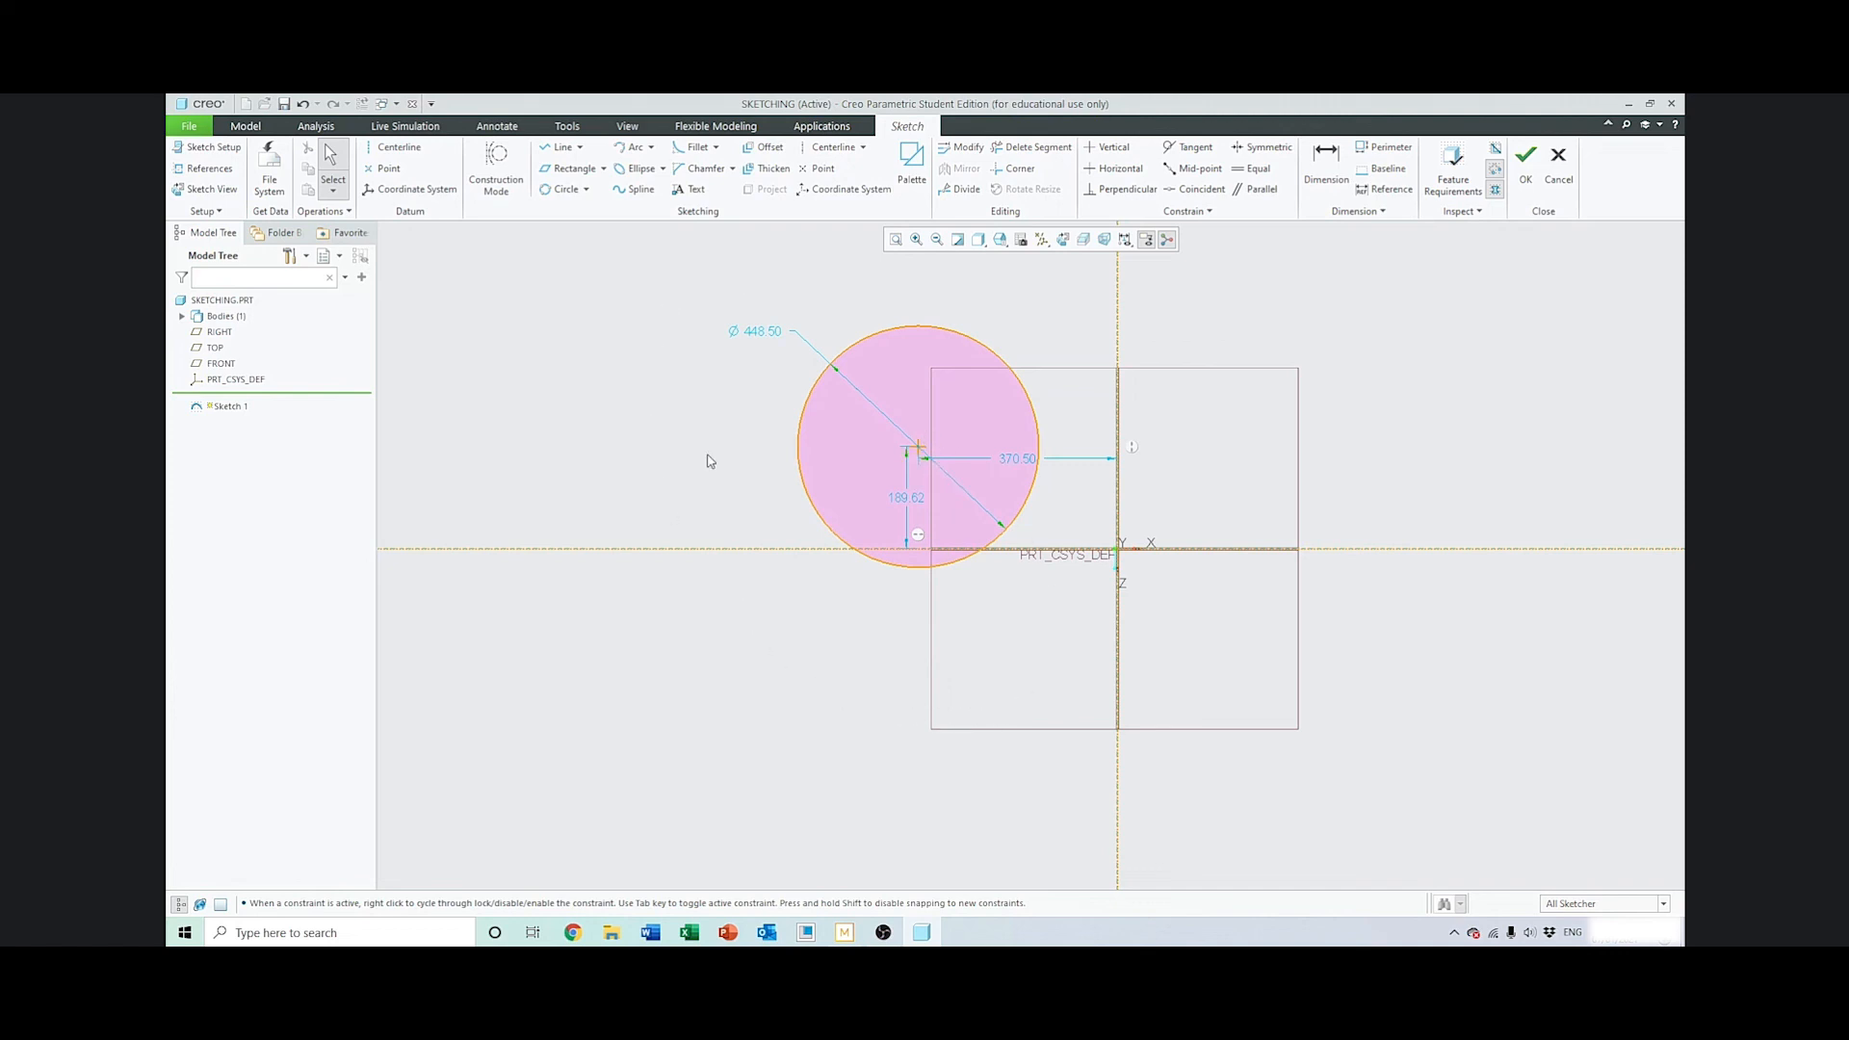
key("ctrl+alt+a")
key("Delete")
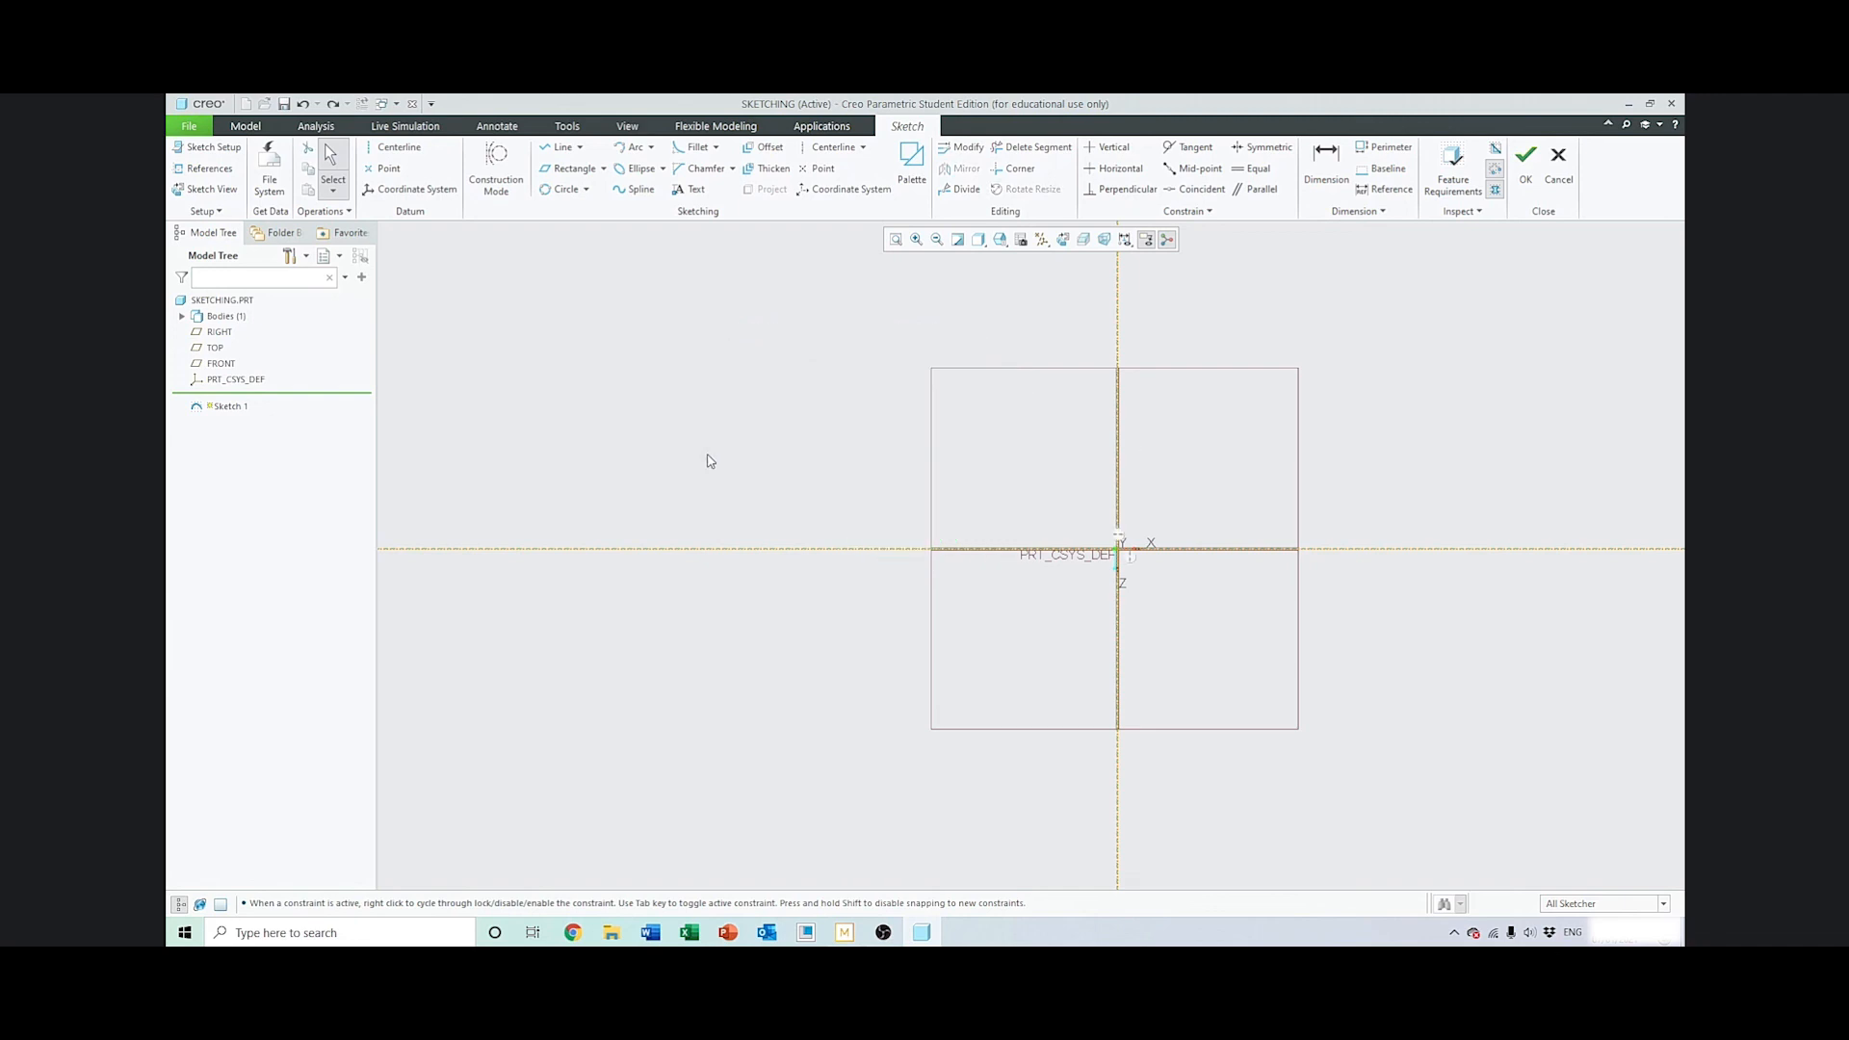
Sketch a corner rectangle about 714 wide and 879 high left of the vertical centerline, symmetric about the horizontal centerline
left_click(585, 190)
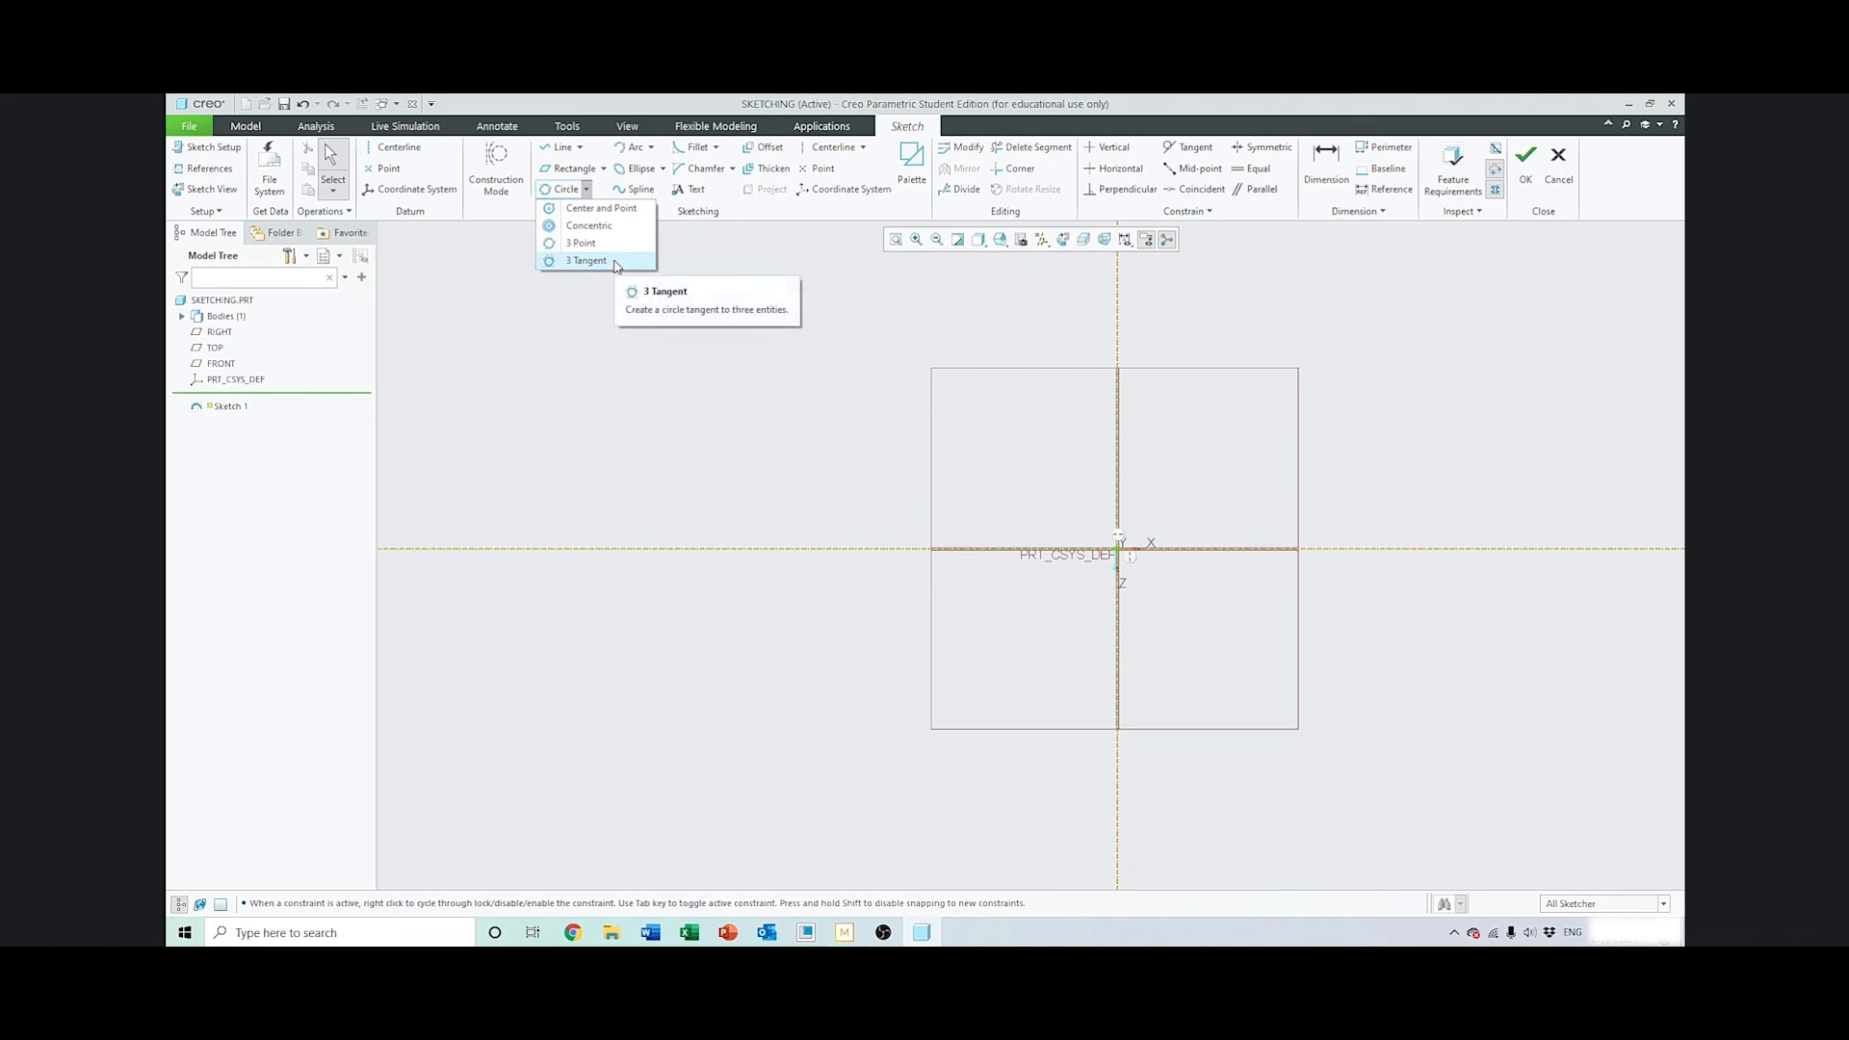
left_click(604, 170)
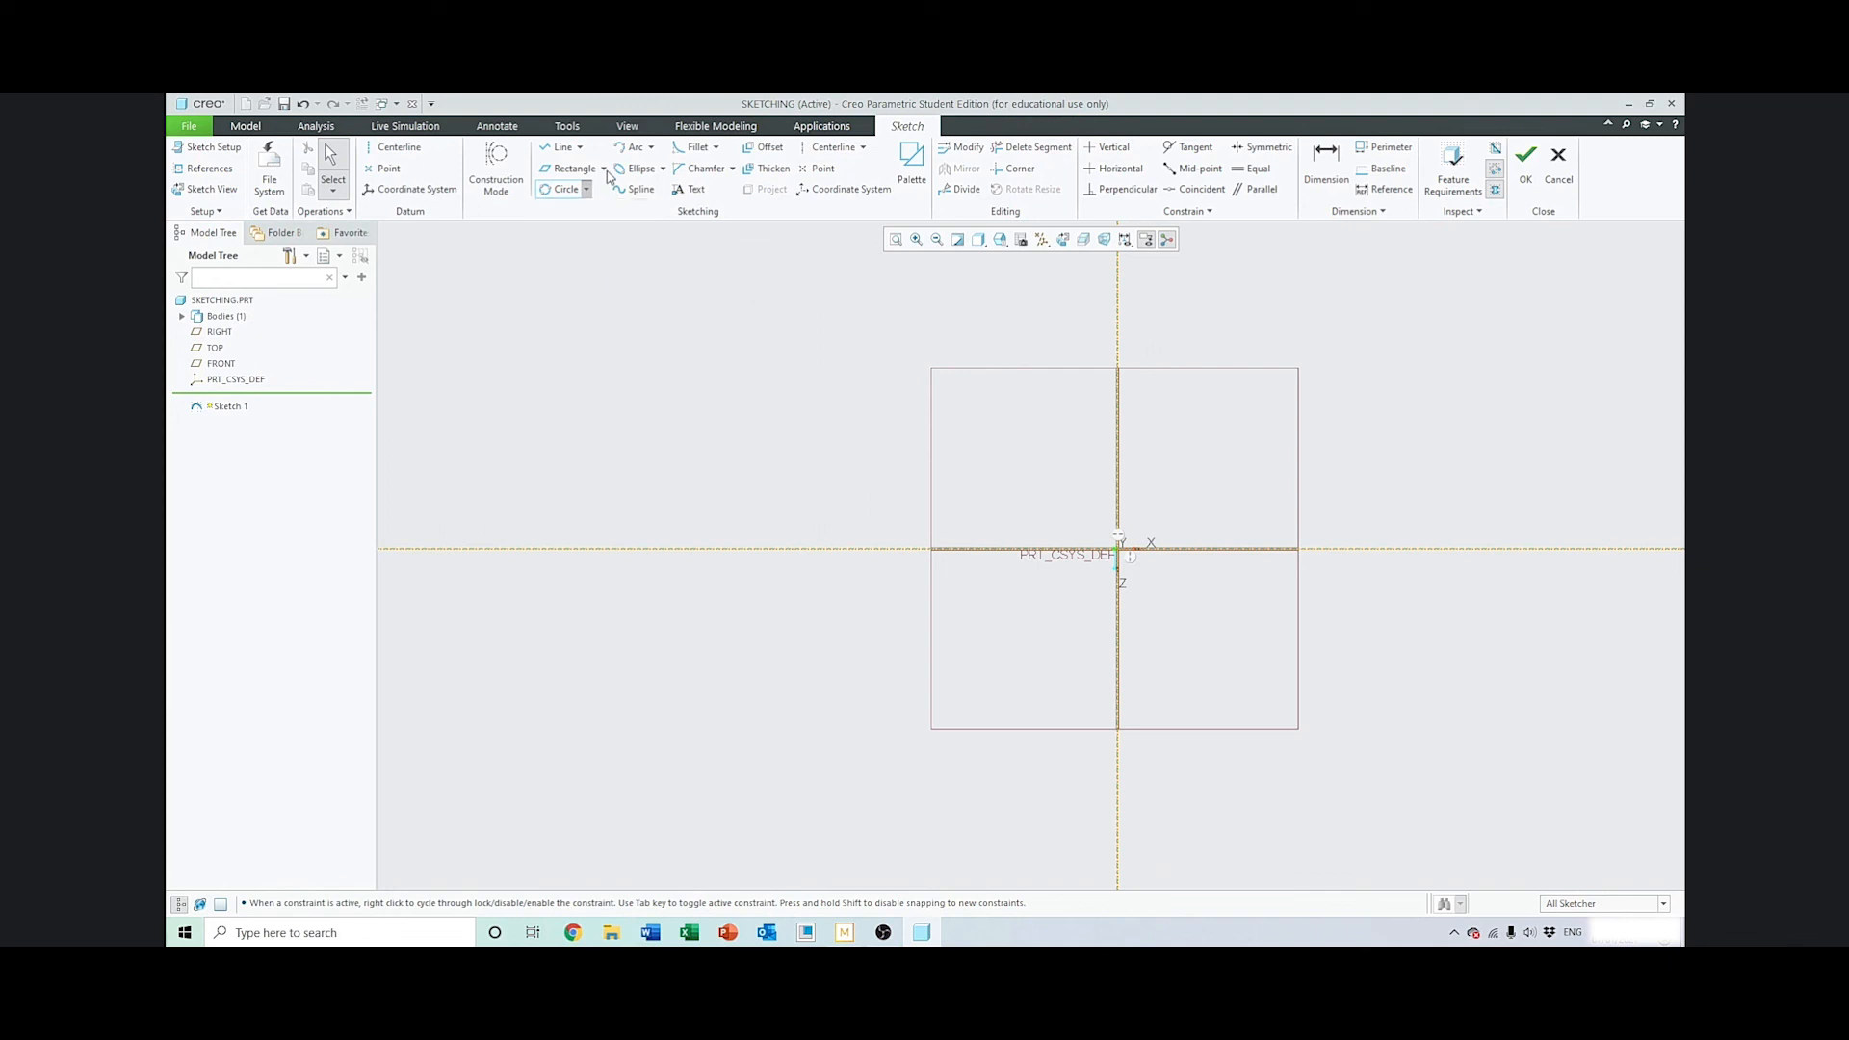
left_click(605, 171)
left_click(602, 188)
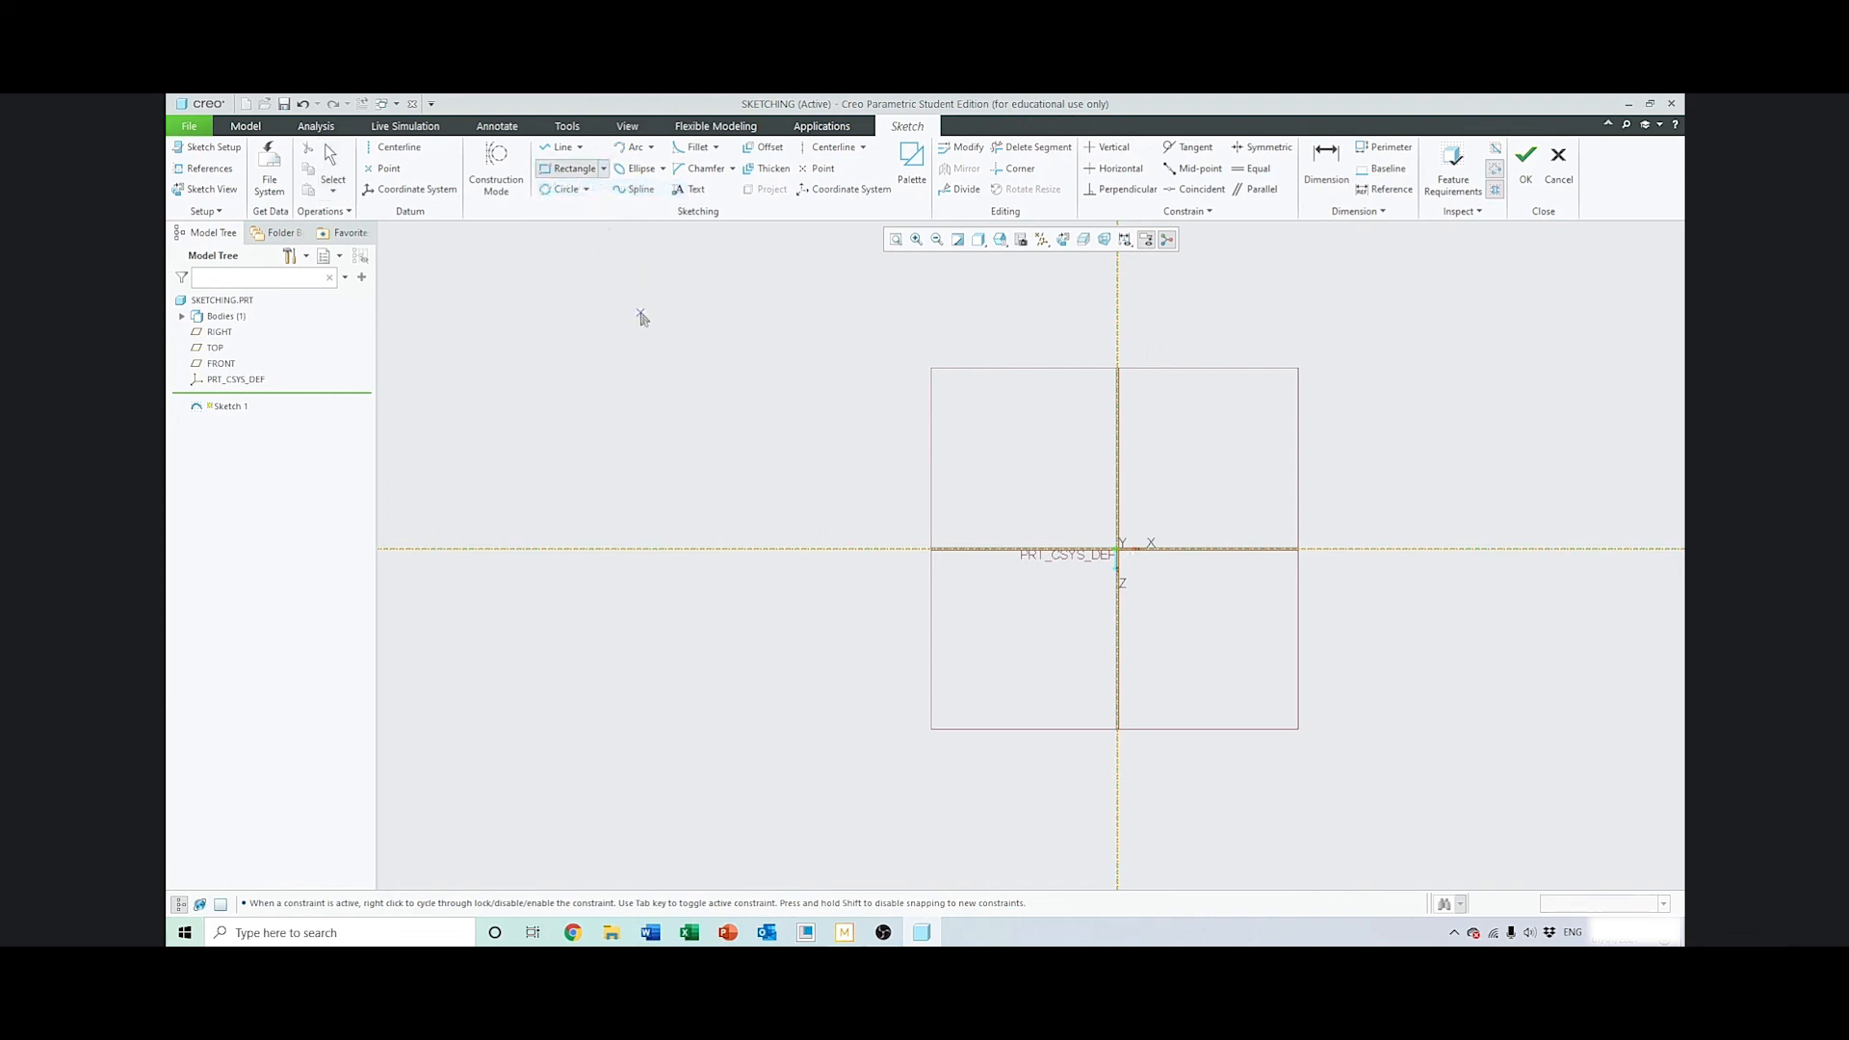
left_click(641, 312)
left_click(1025, 785)
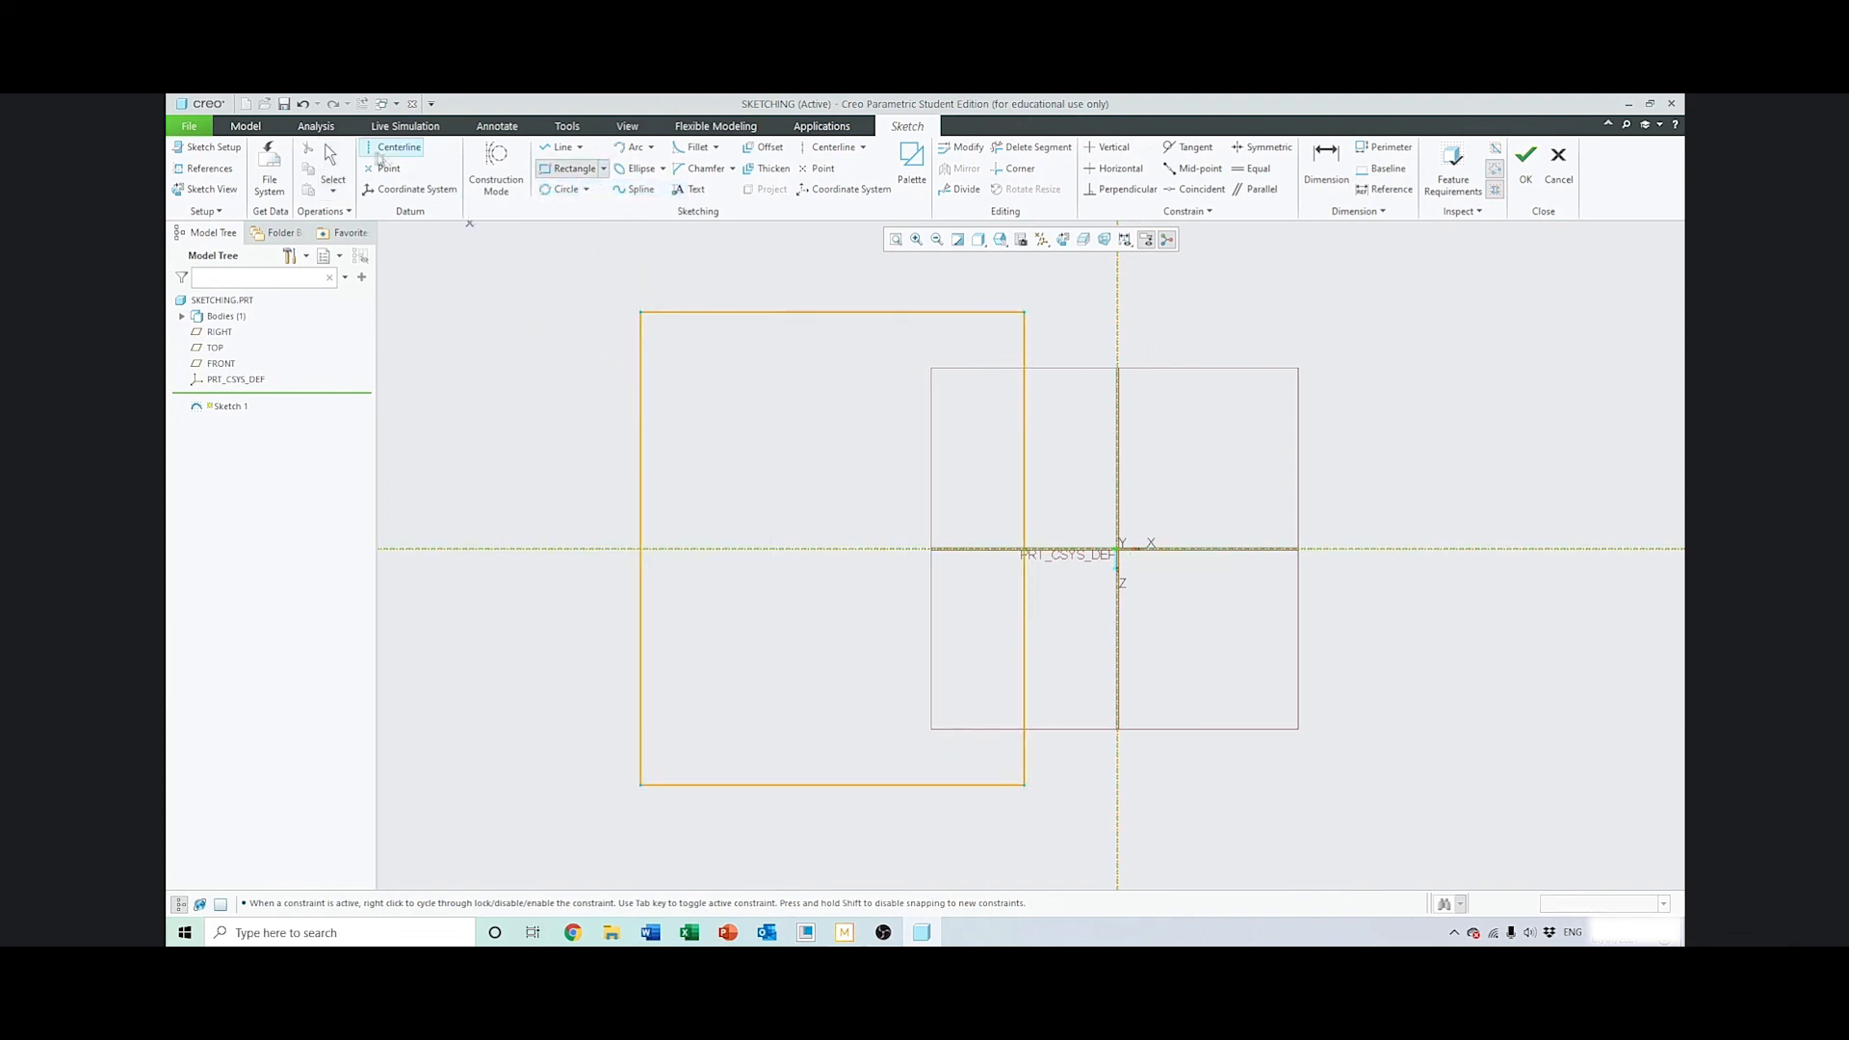
left_click(332, 159)
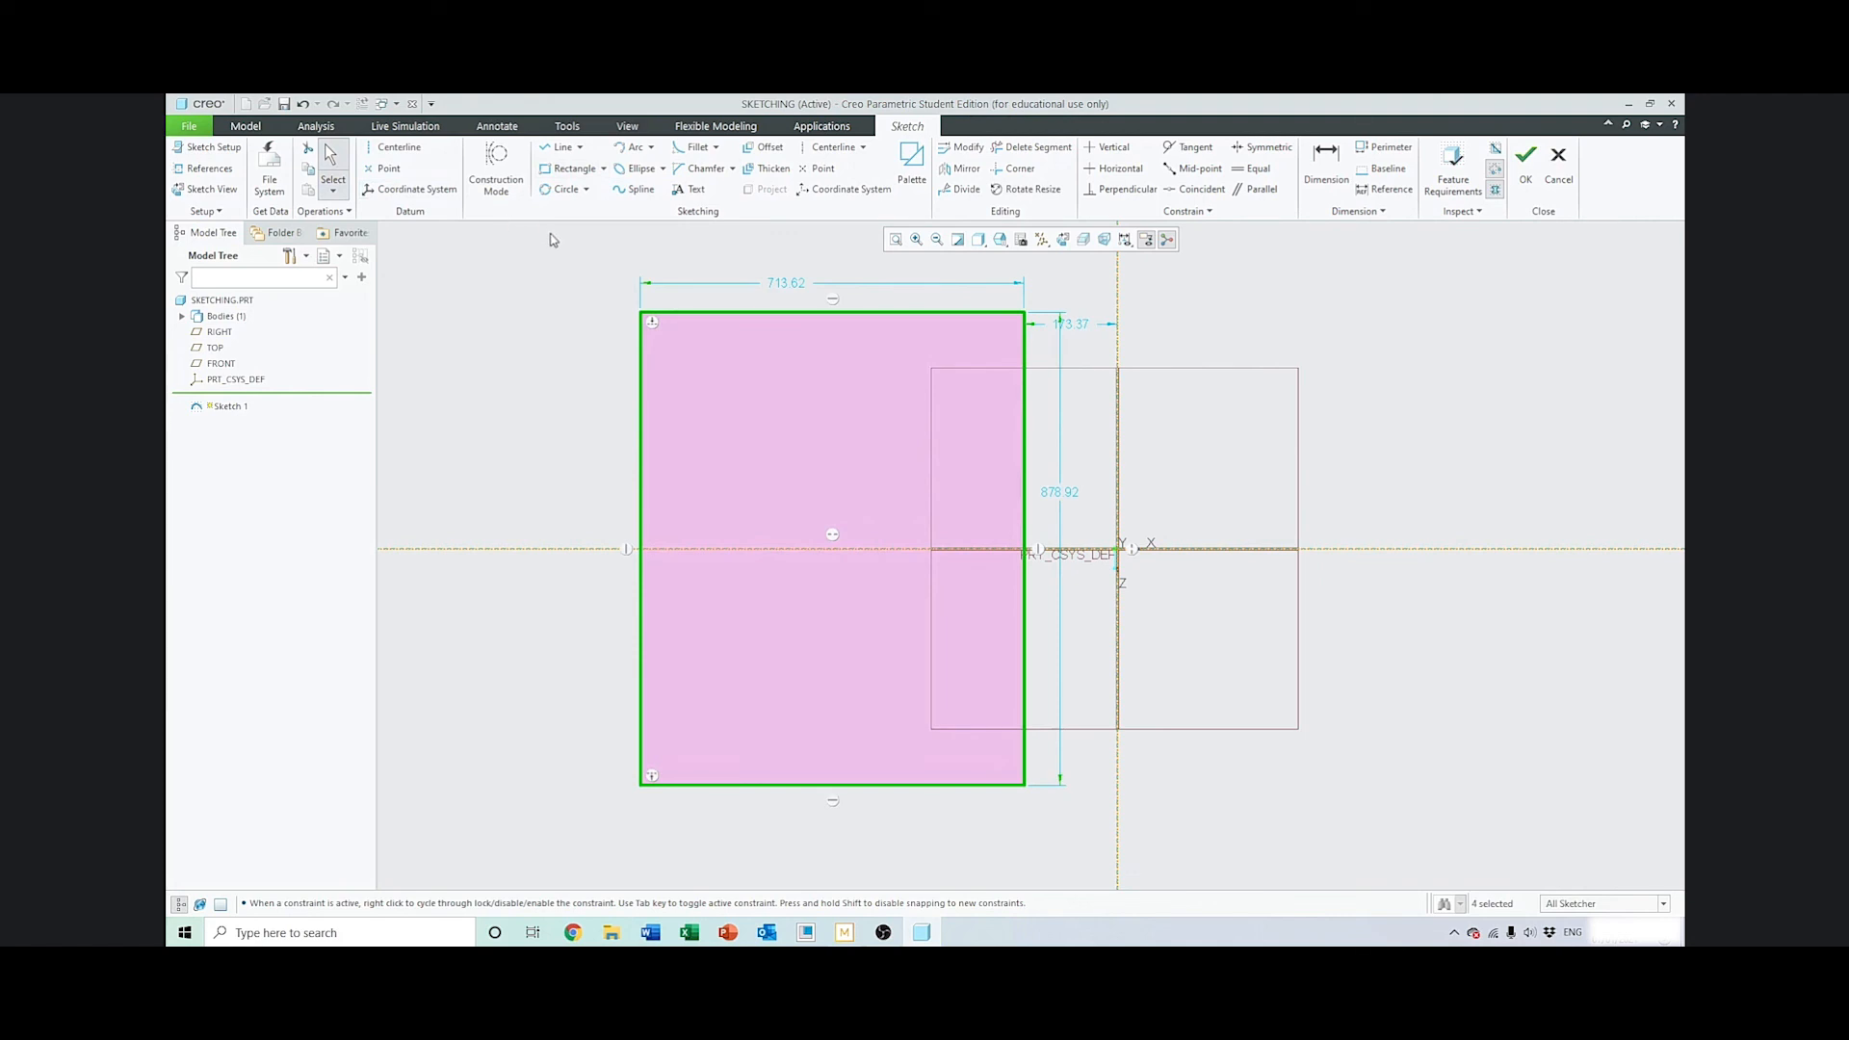
Sketch a 3 Tangent circle touching the rectangle's upper, lower and left edges, and delete both the circle and the rectangle
left_click(587, 191)
left_click(587, 260)
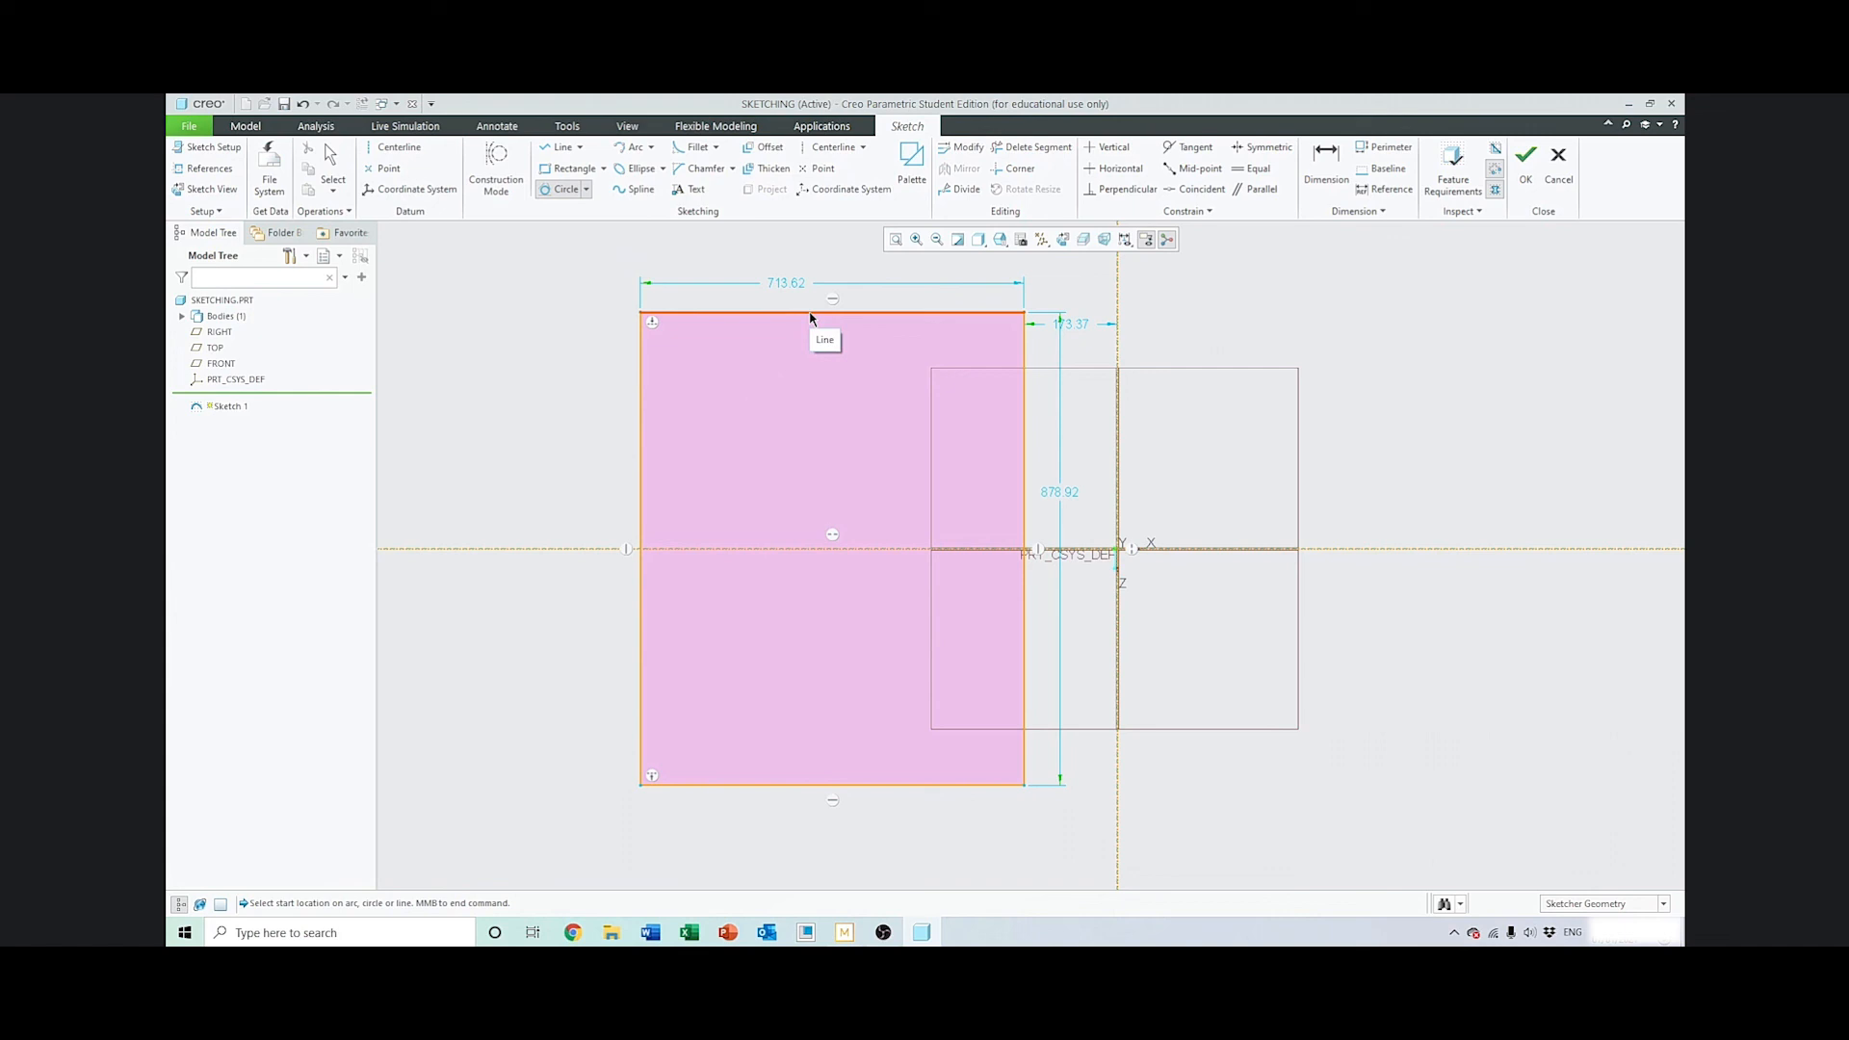
left_click(809, 313)
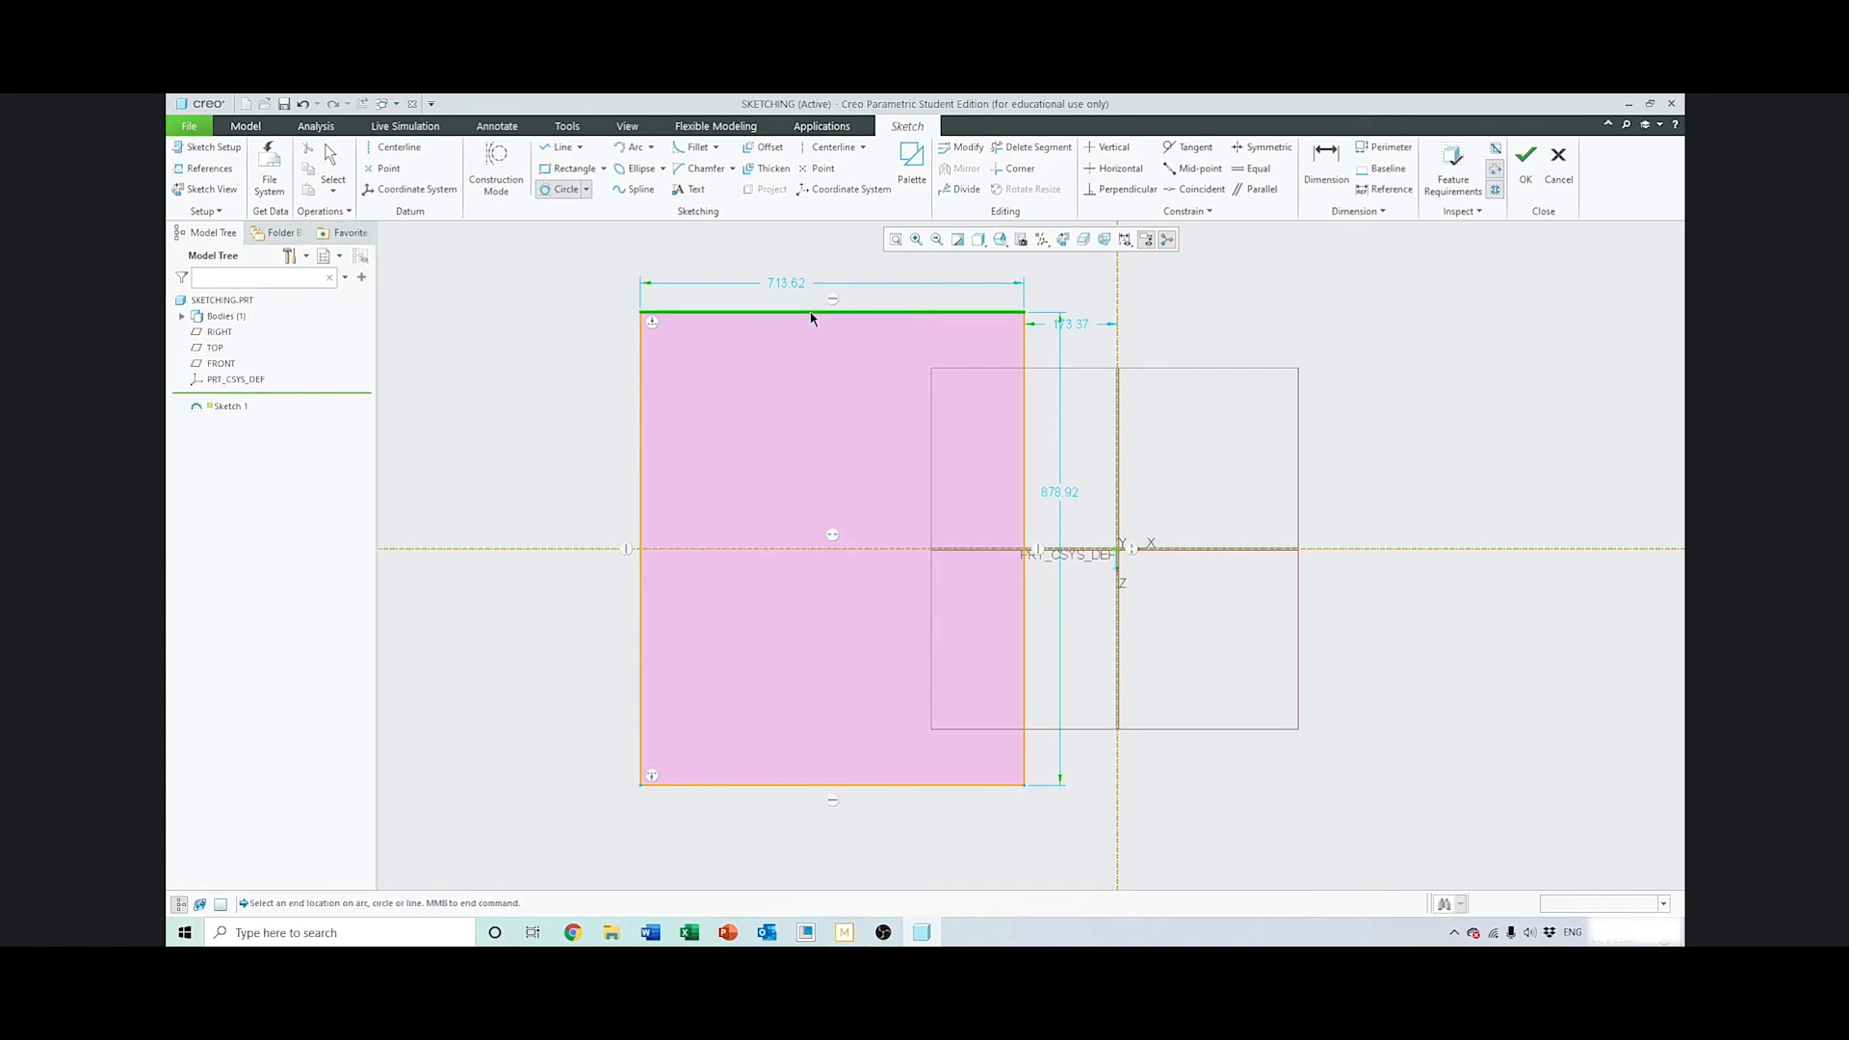
left_click(826, 784)
left_click(646, 544)
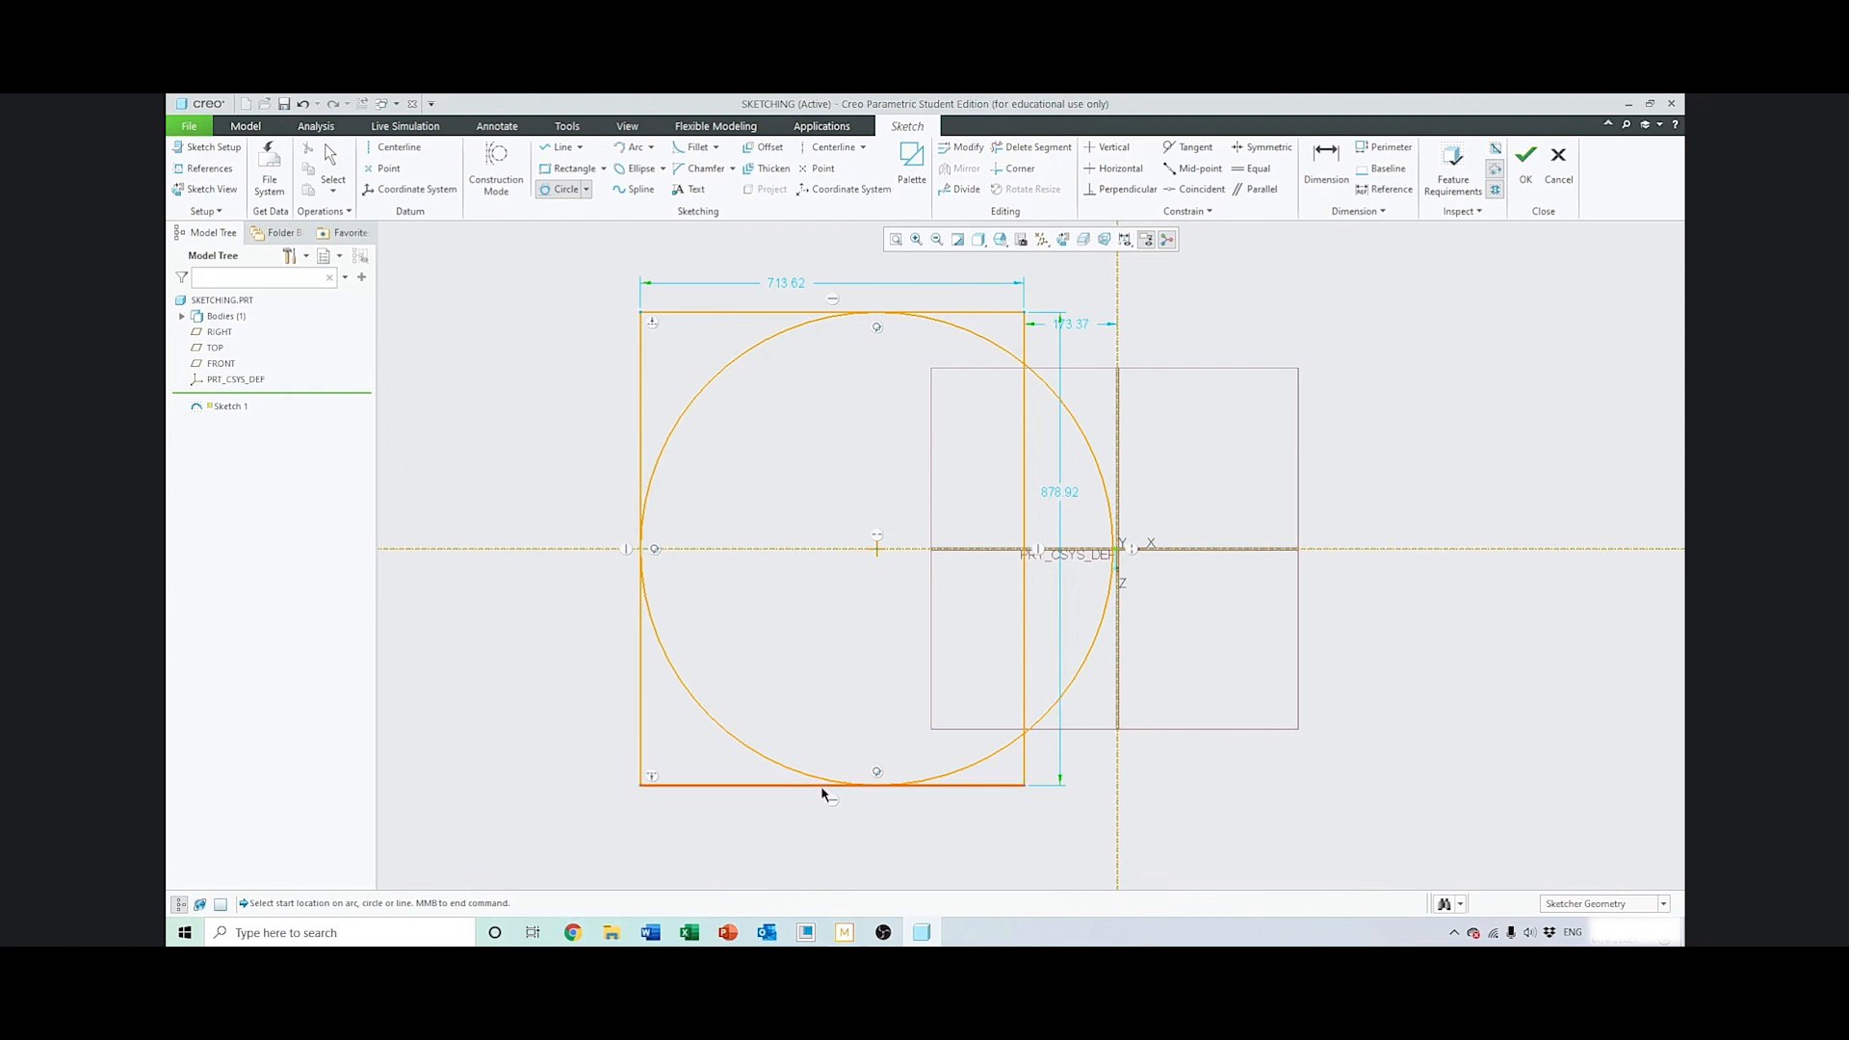
left_click(333, 164)
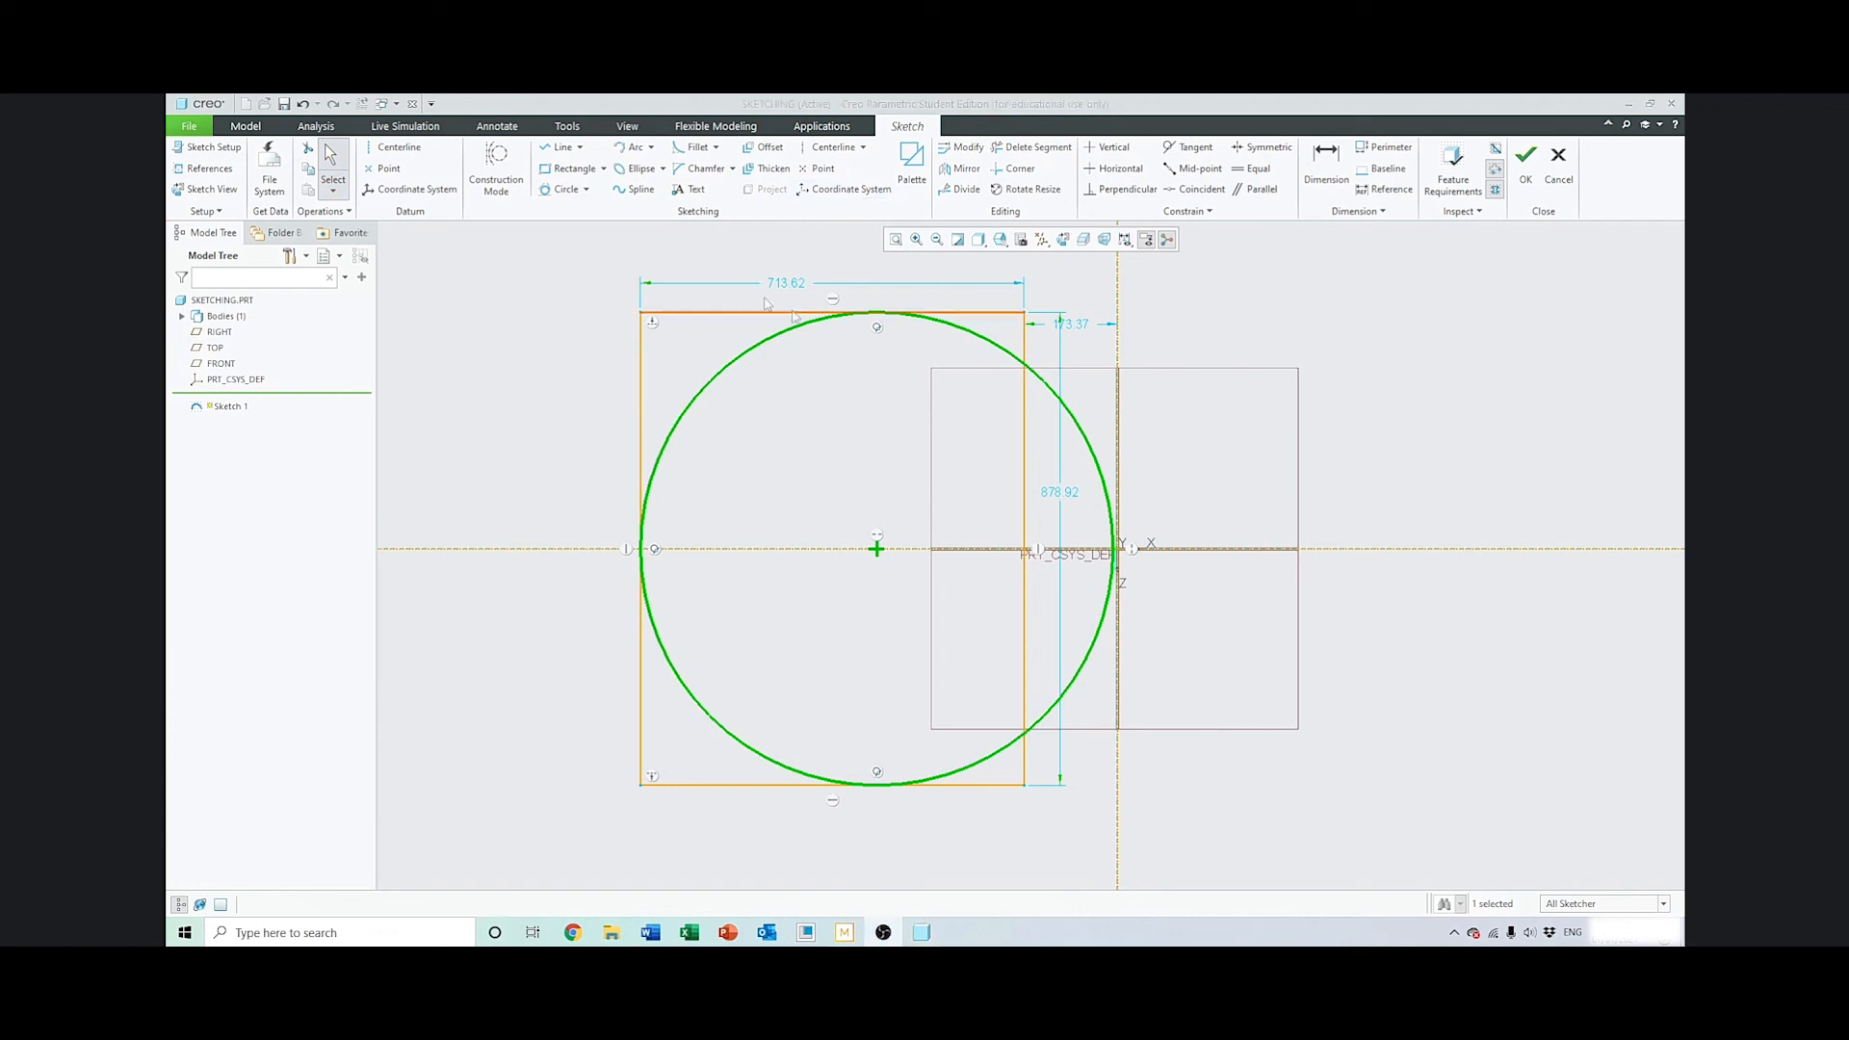
key("Delete")
key("Delete")
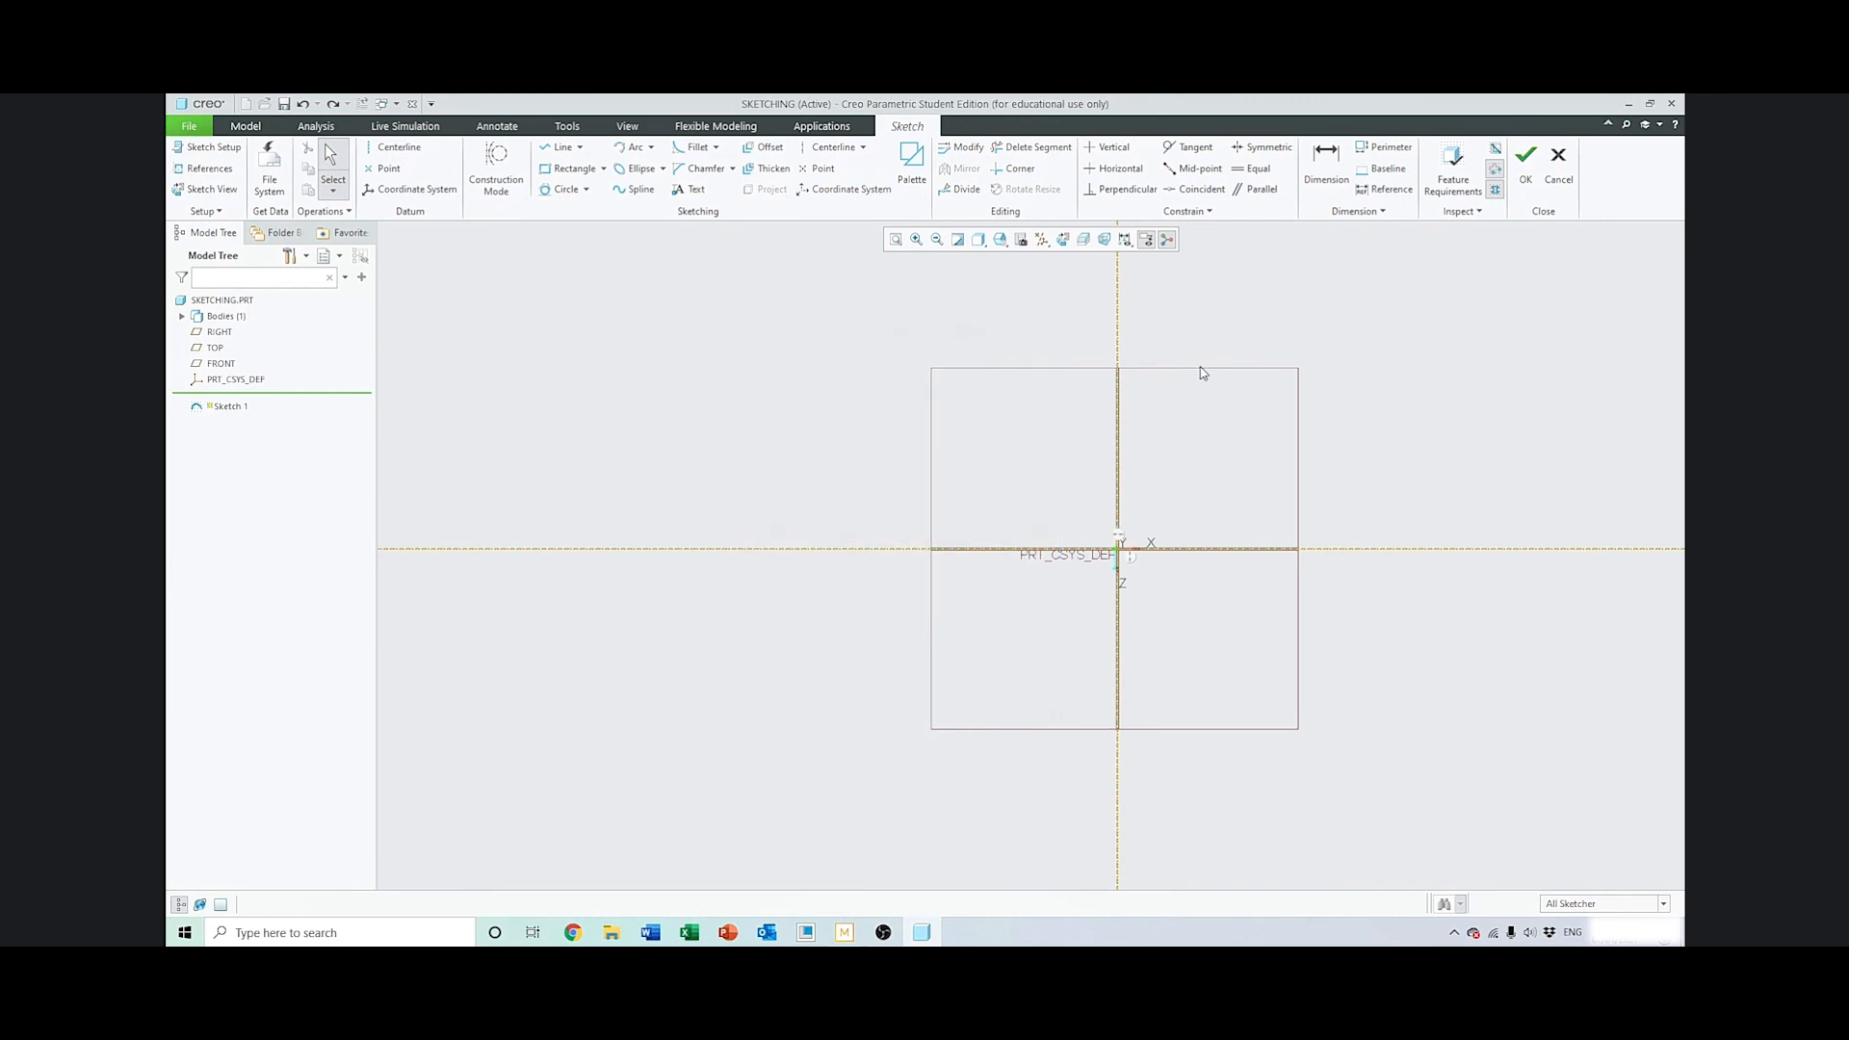
Sketch a 3-Point arc of about 204 radius from the horizontal centerline to the vertical centerline, bulging up and left, and undo it
scroll(1203, 373, "down", 2)
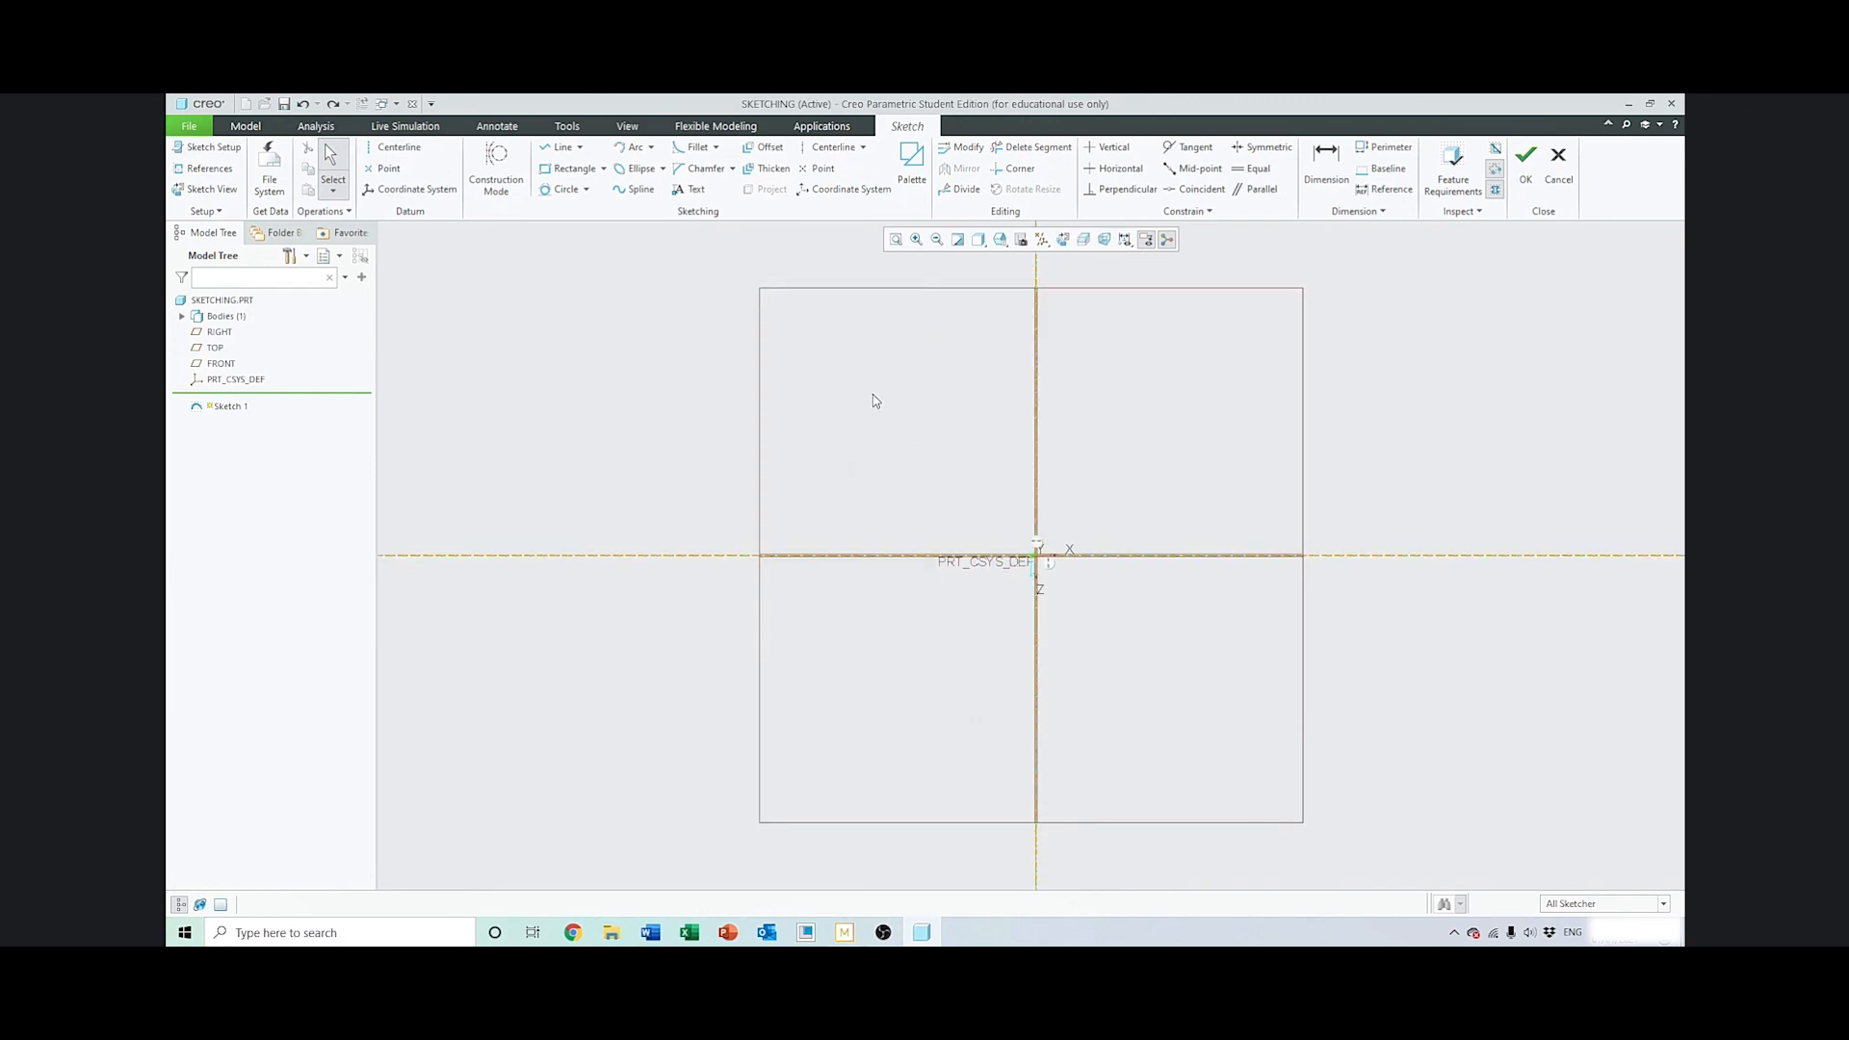
left_click(651, 147)
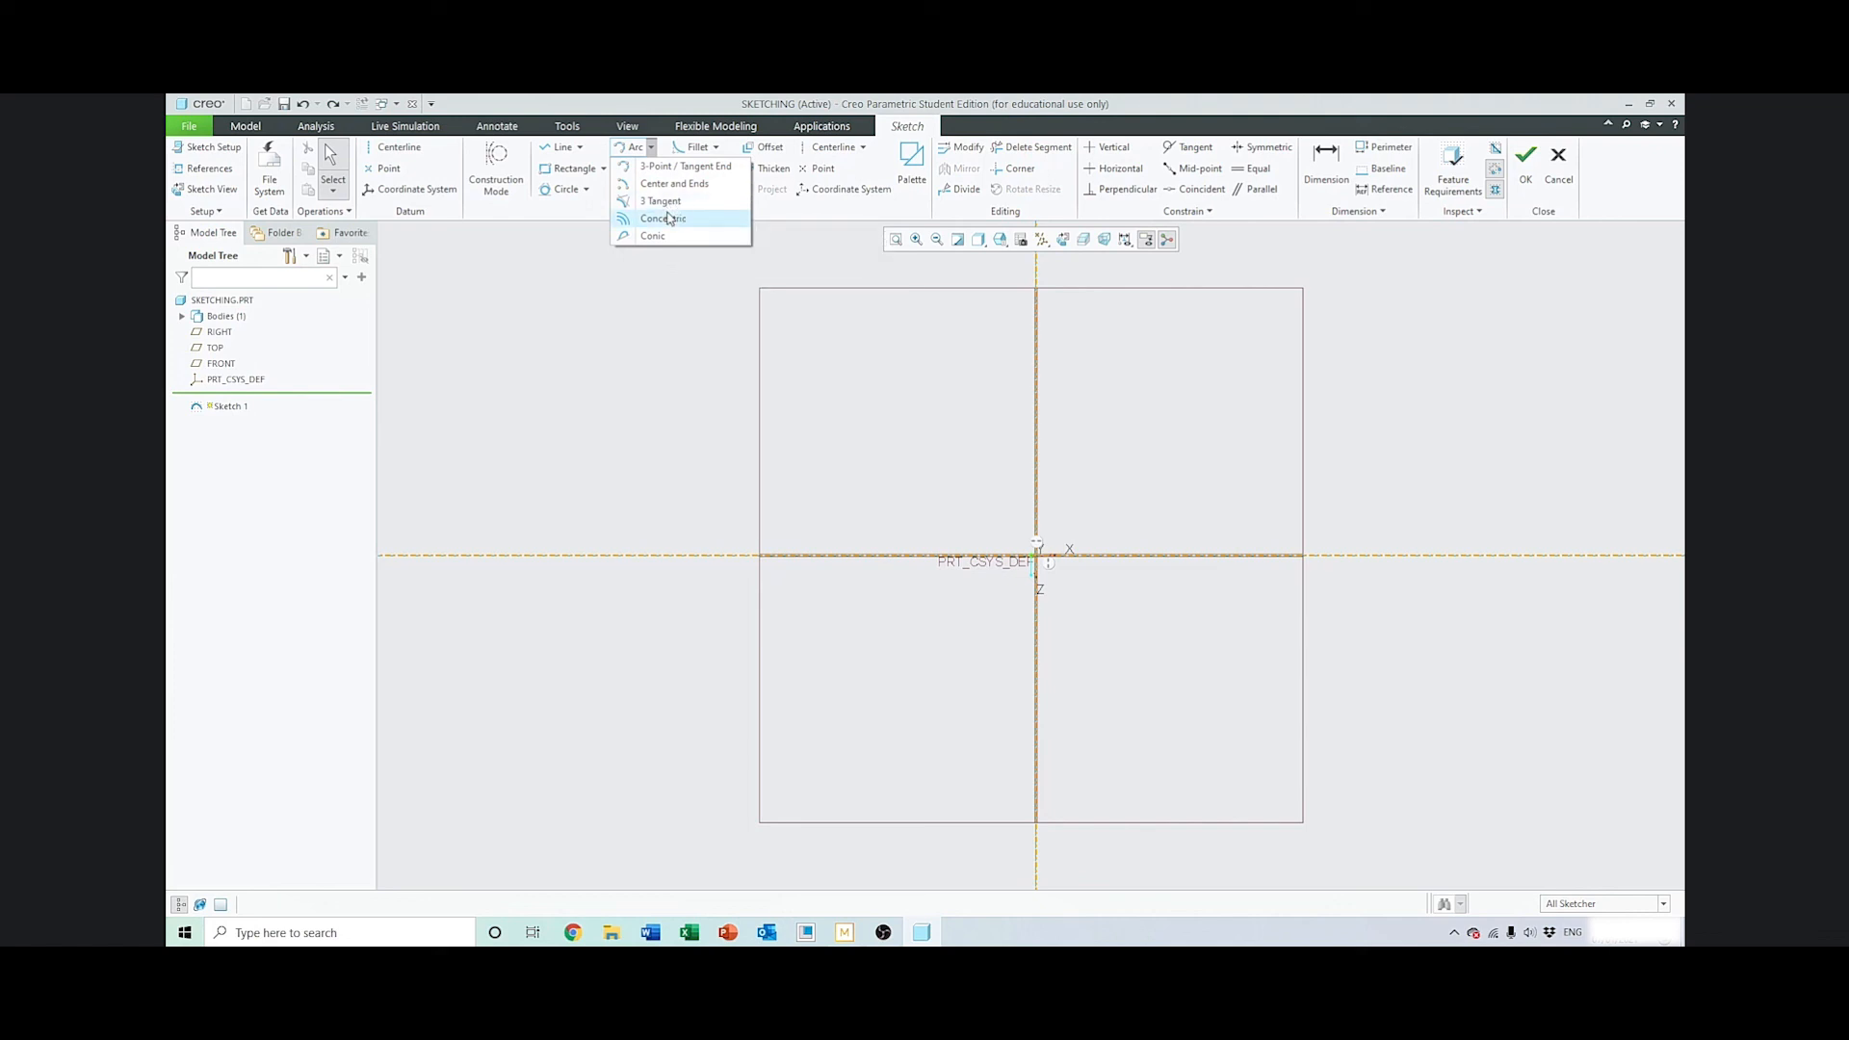
left_click(678, 168)
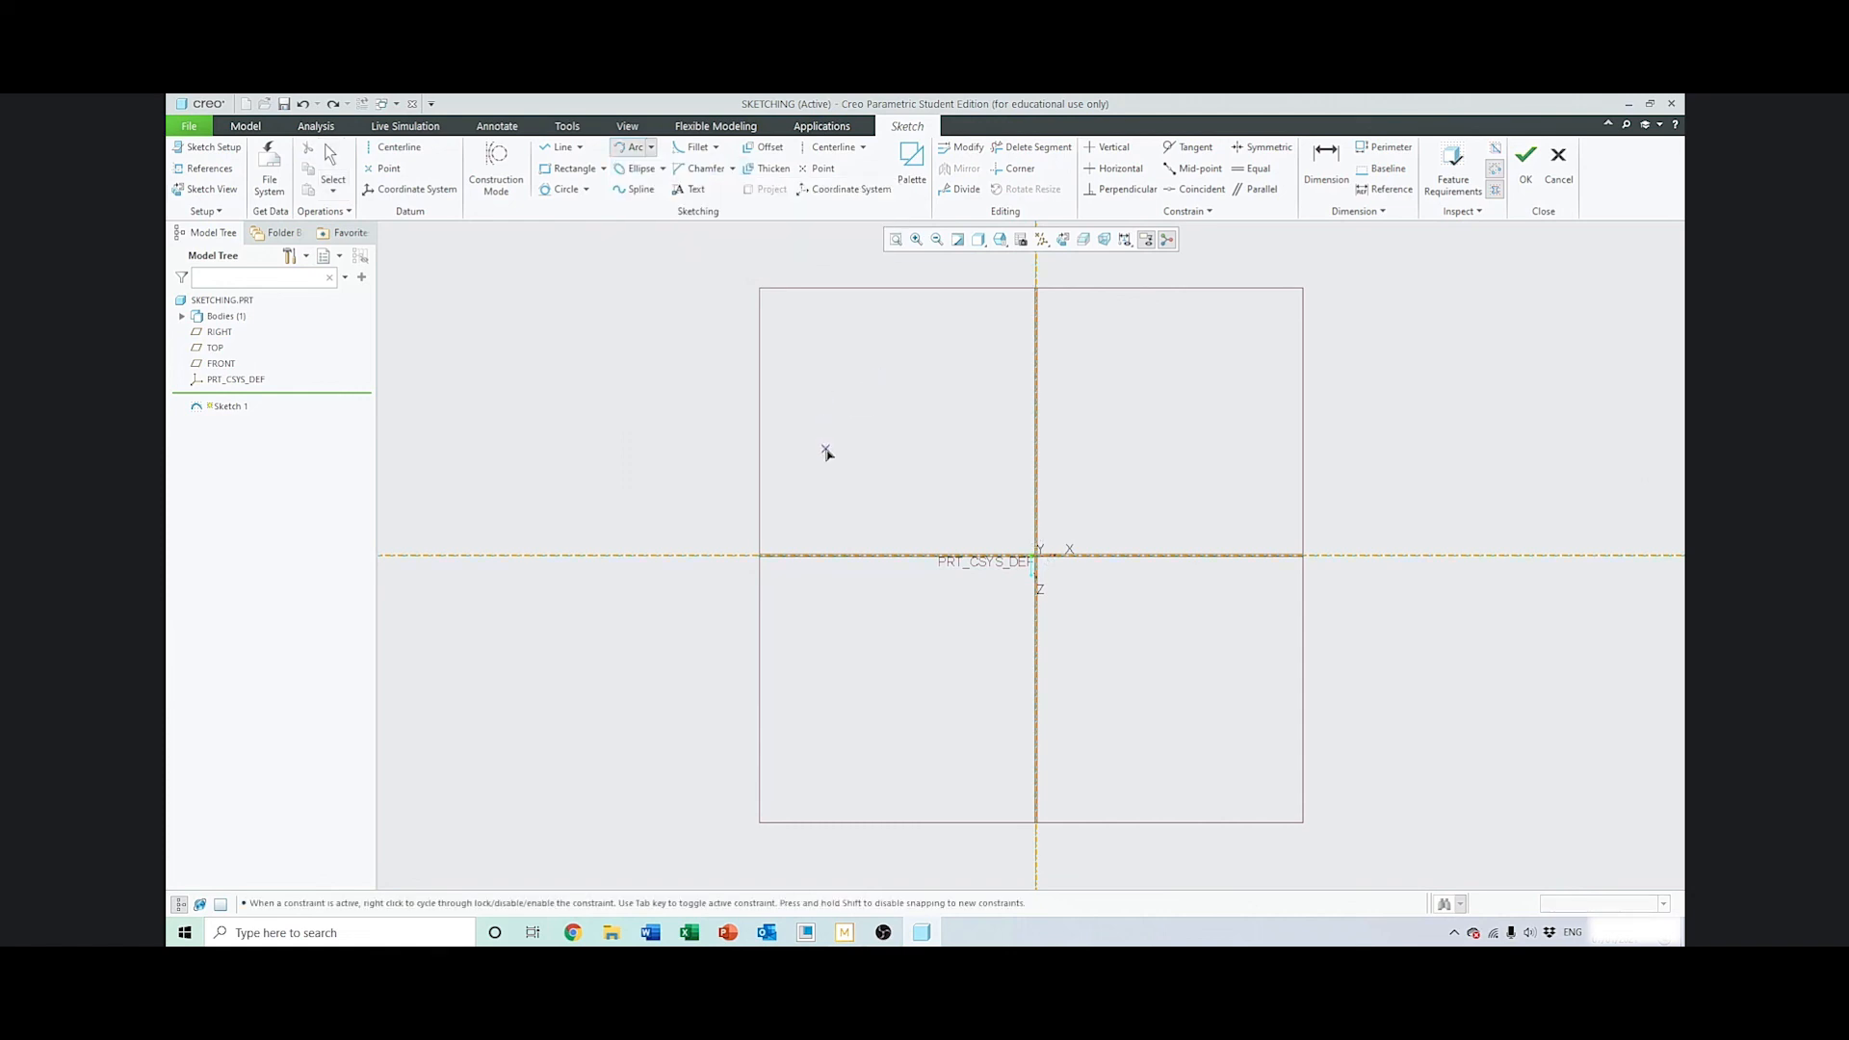
left_click(787, 556)
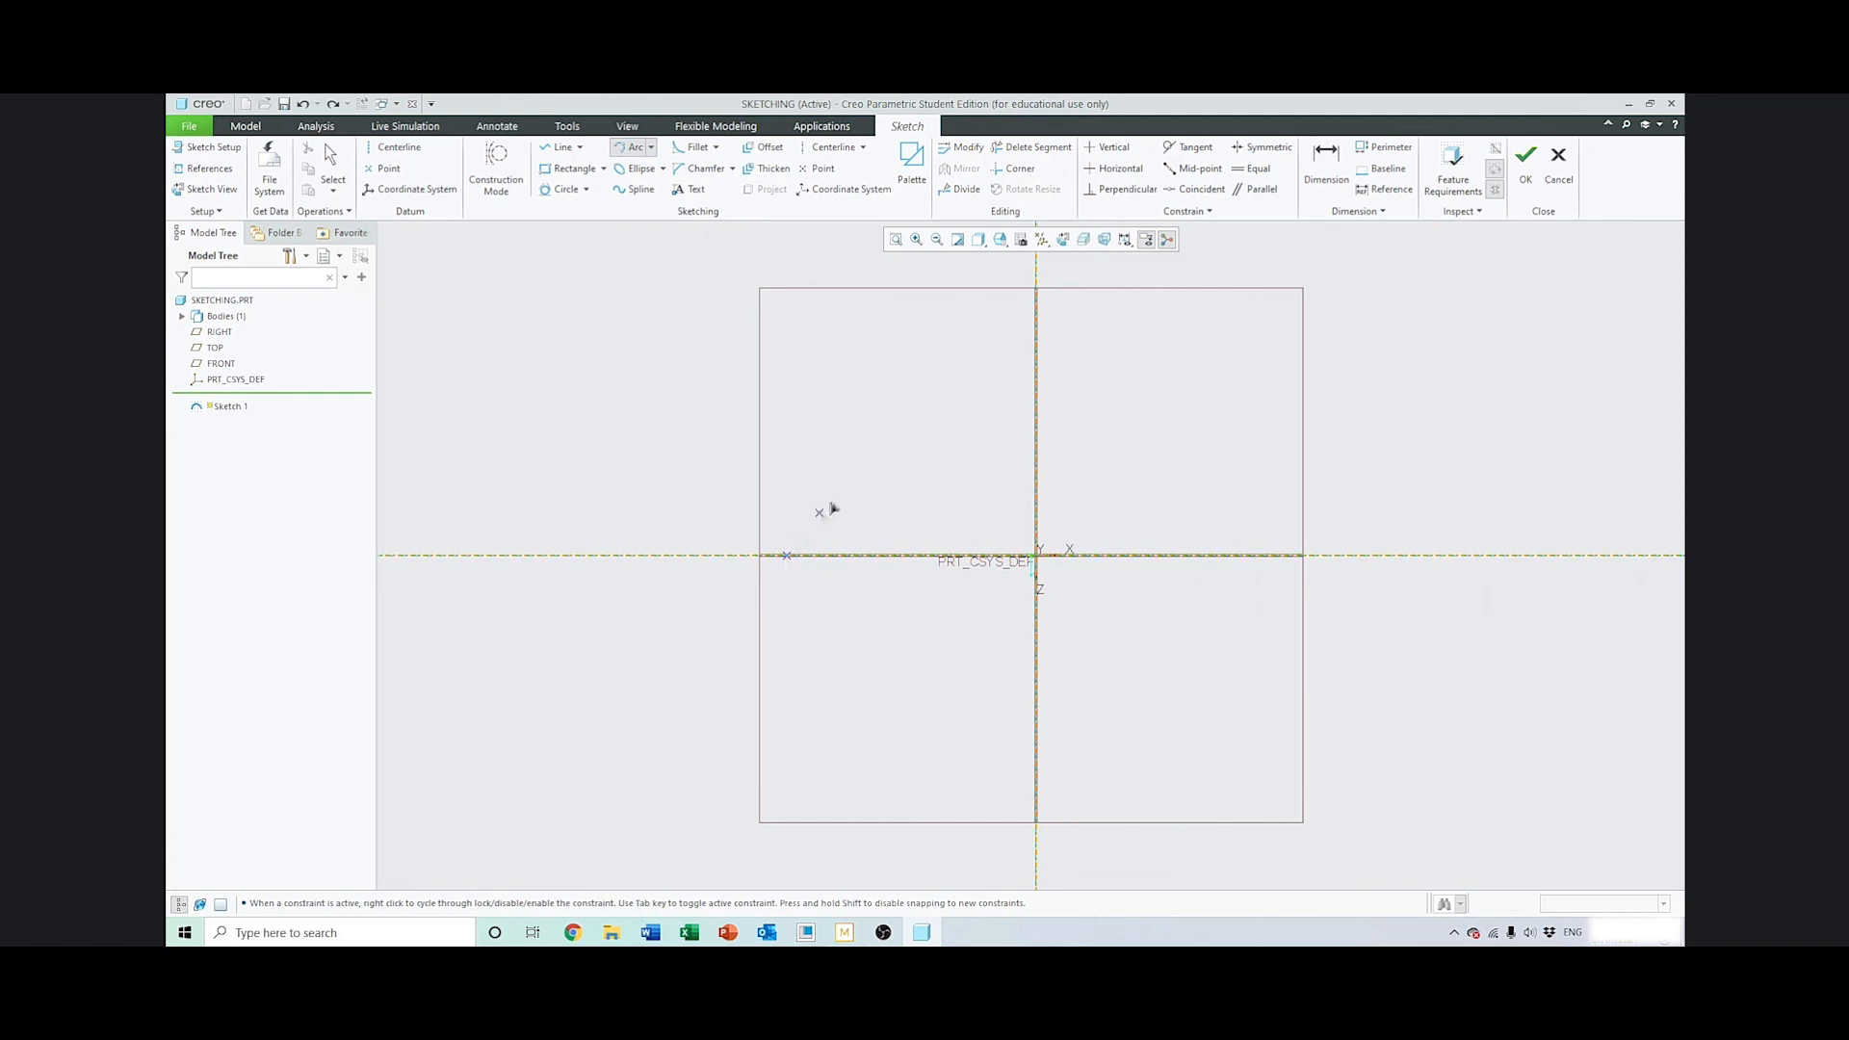
left_click(1036, 410)
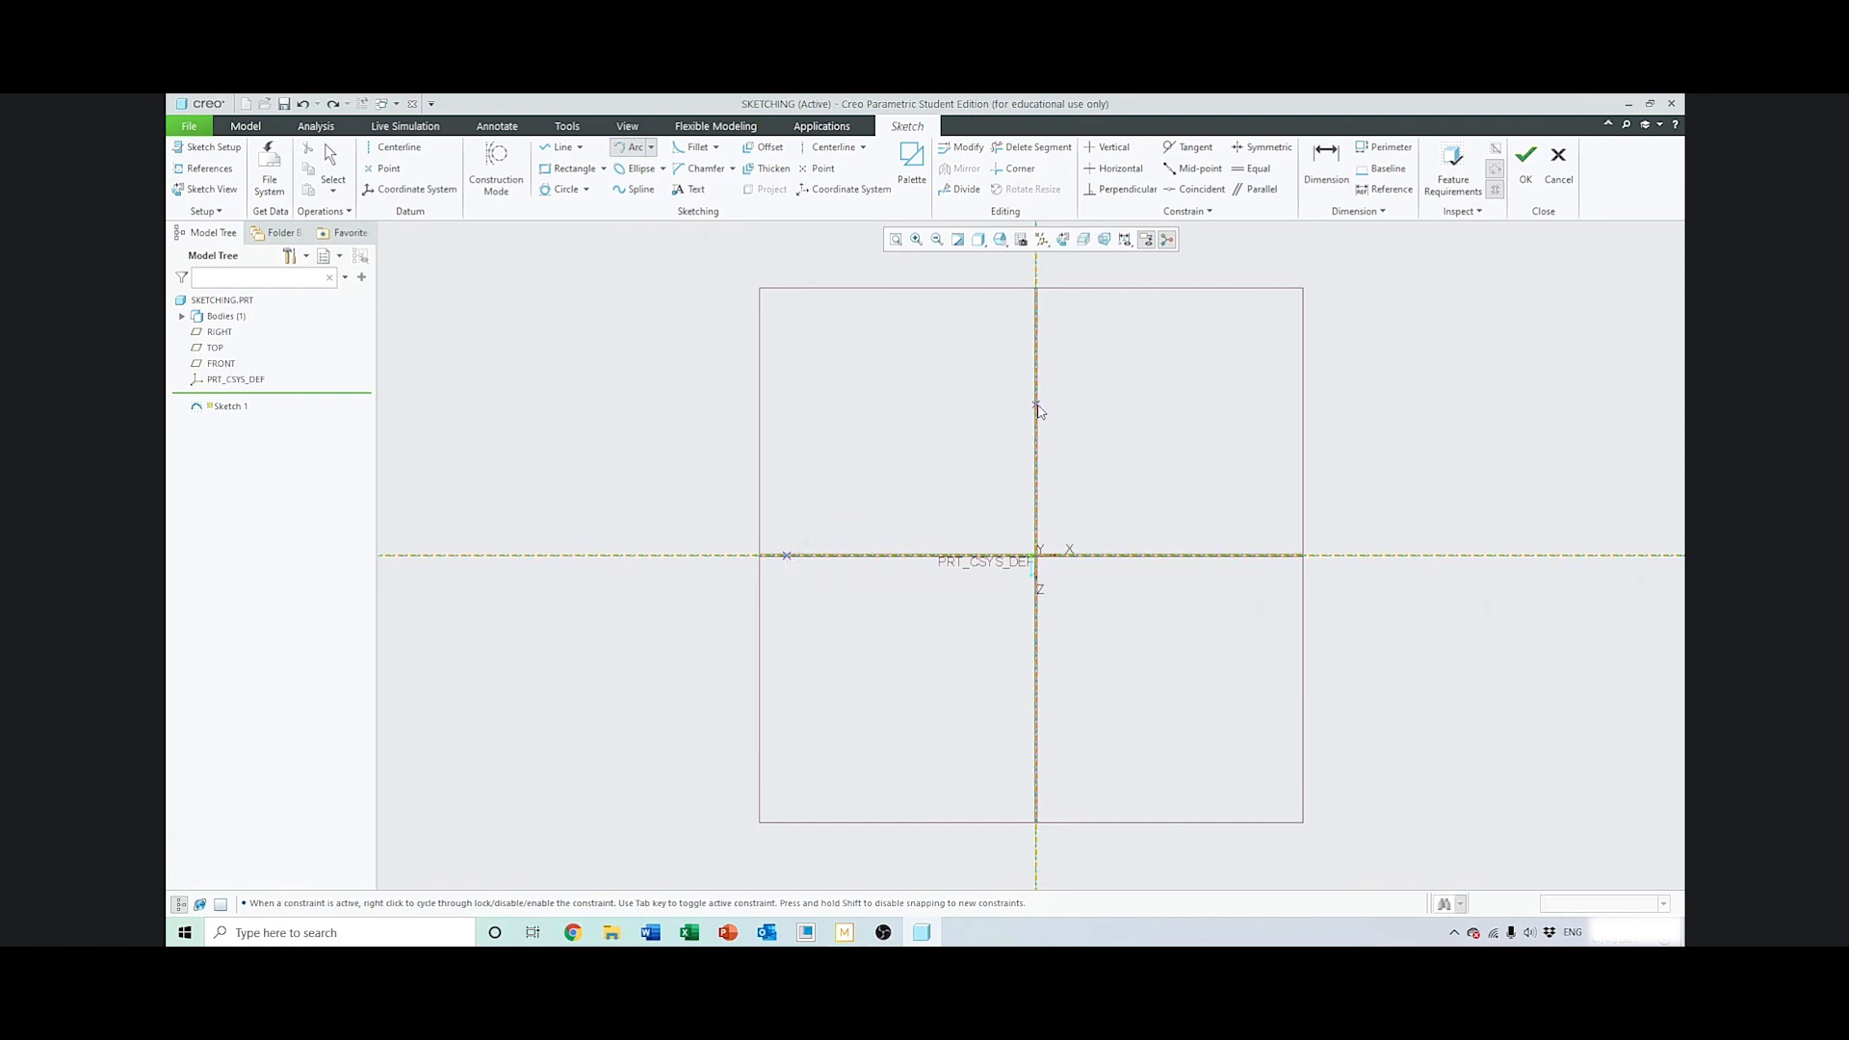
left_click(858, 412)
left_click(330, 156)
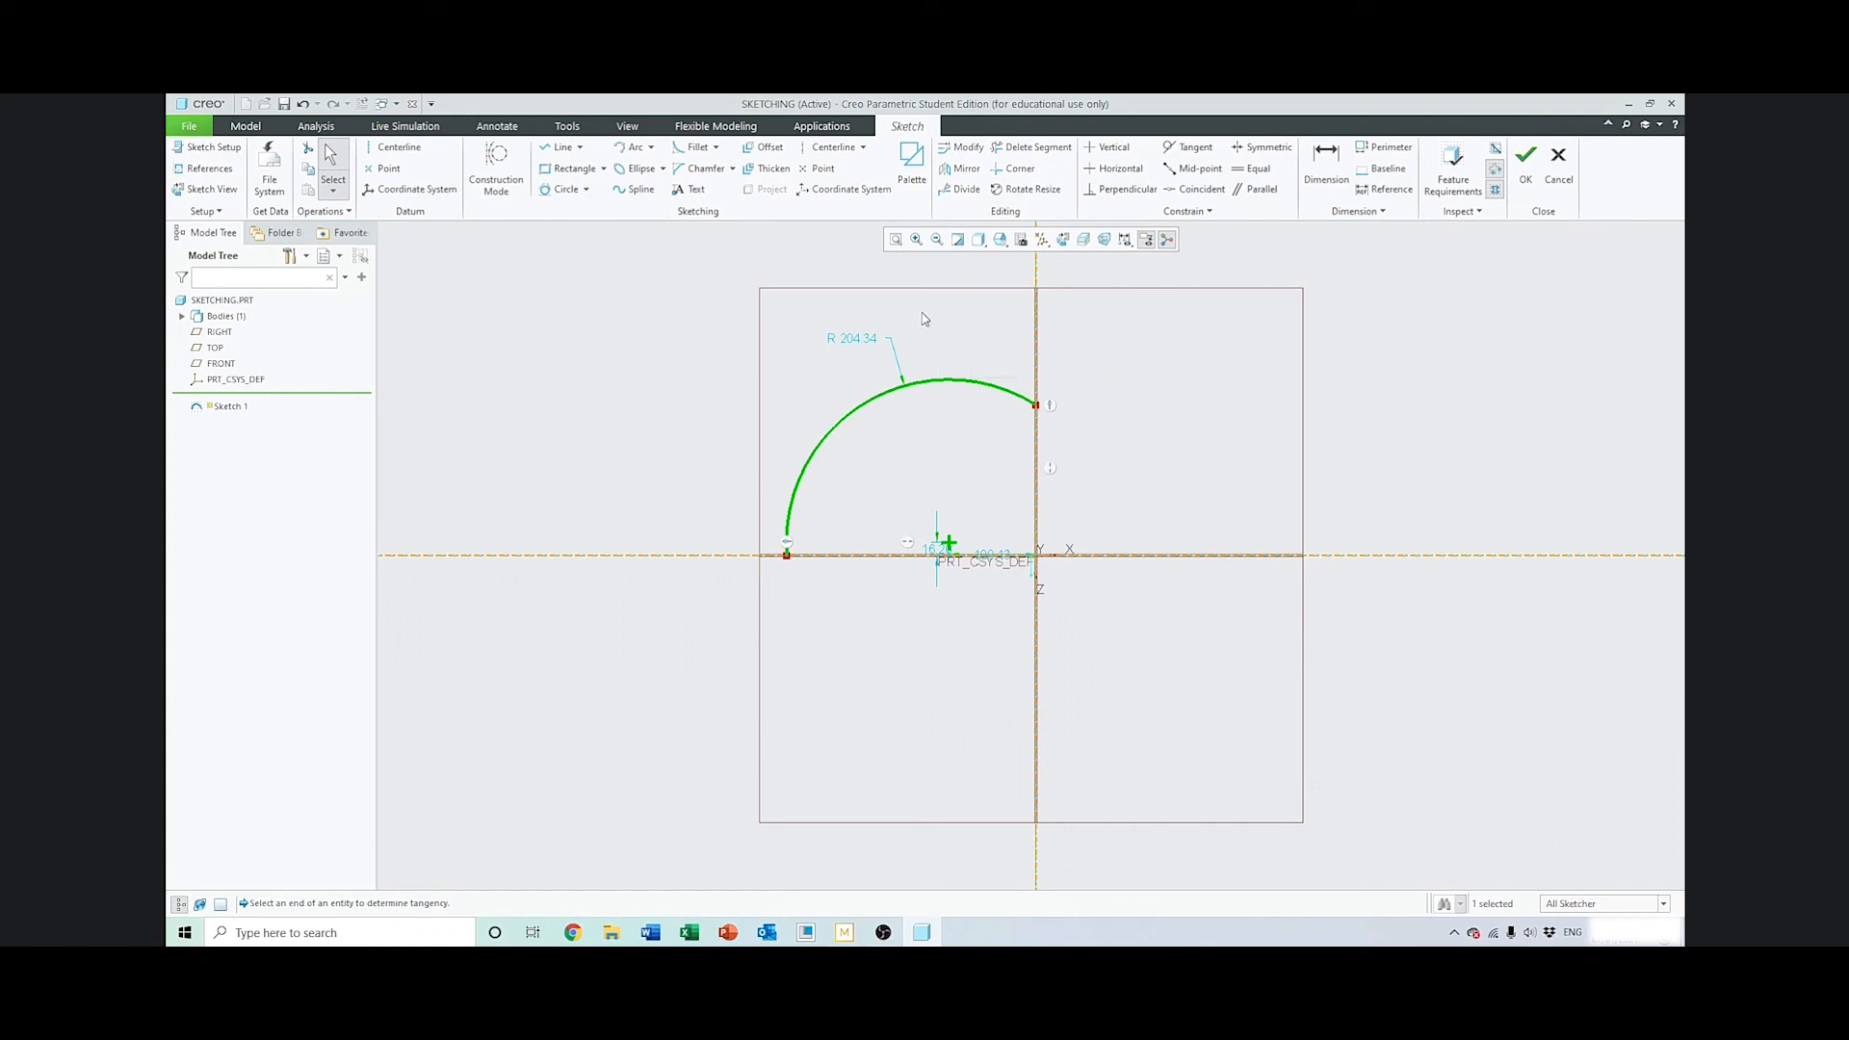
key("ctrl+z")
Sketch a Center and Ends arc of about 320 radius around the centerline intersection, its ends about 160 and 129 below the horizontal centerline
left_click(652, 147)
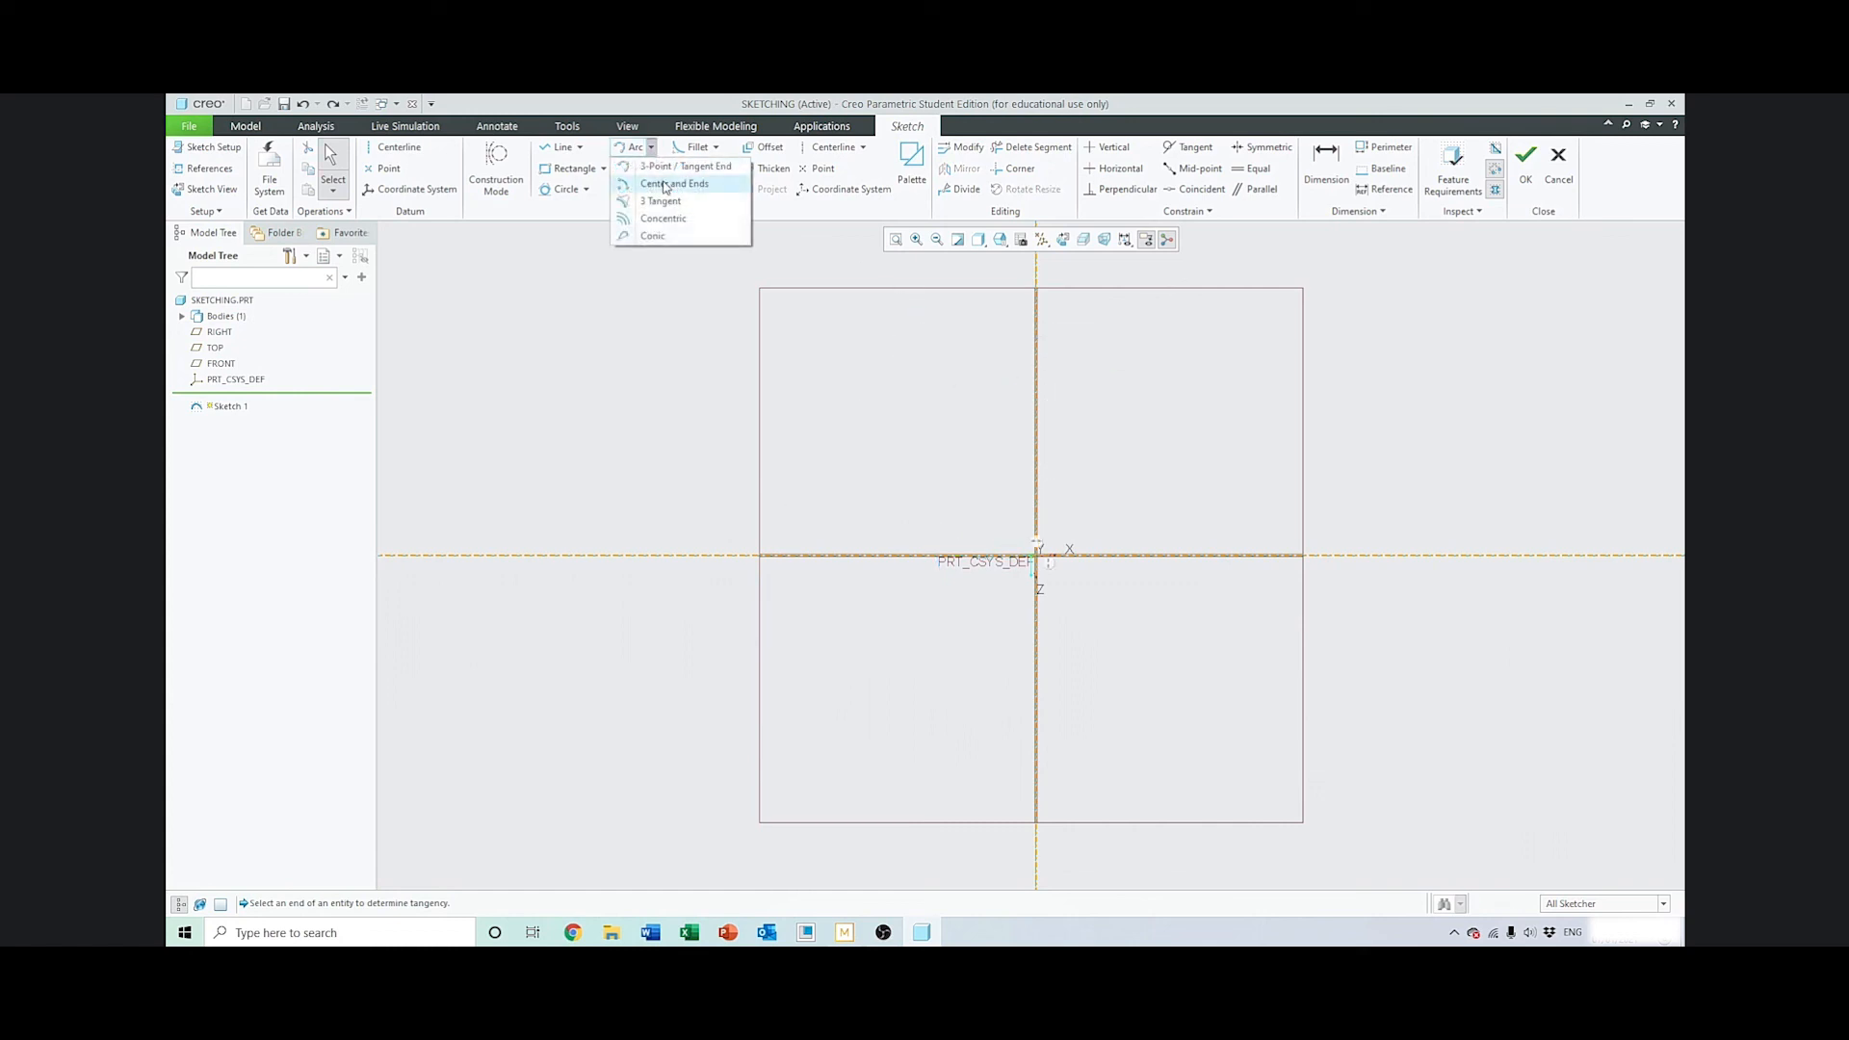
left_click(665, 185)
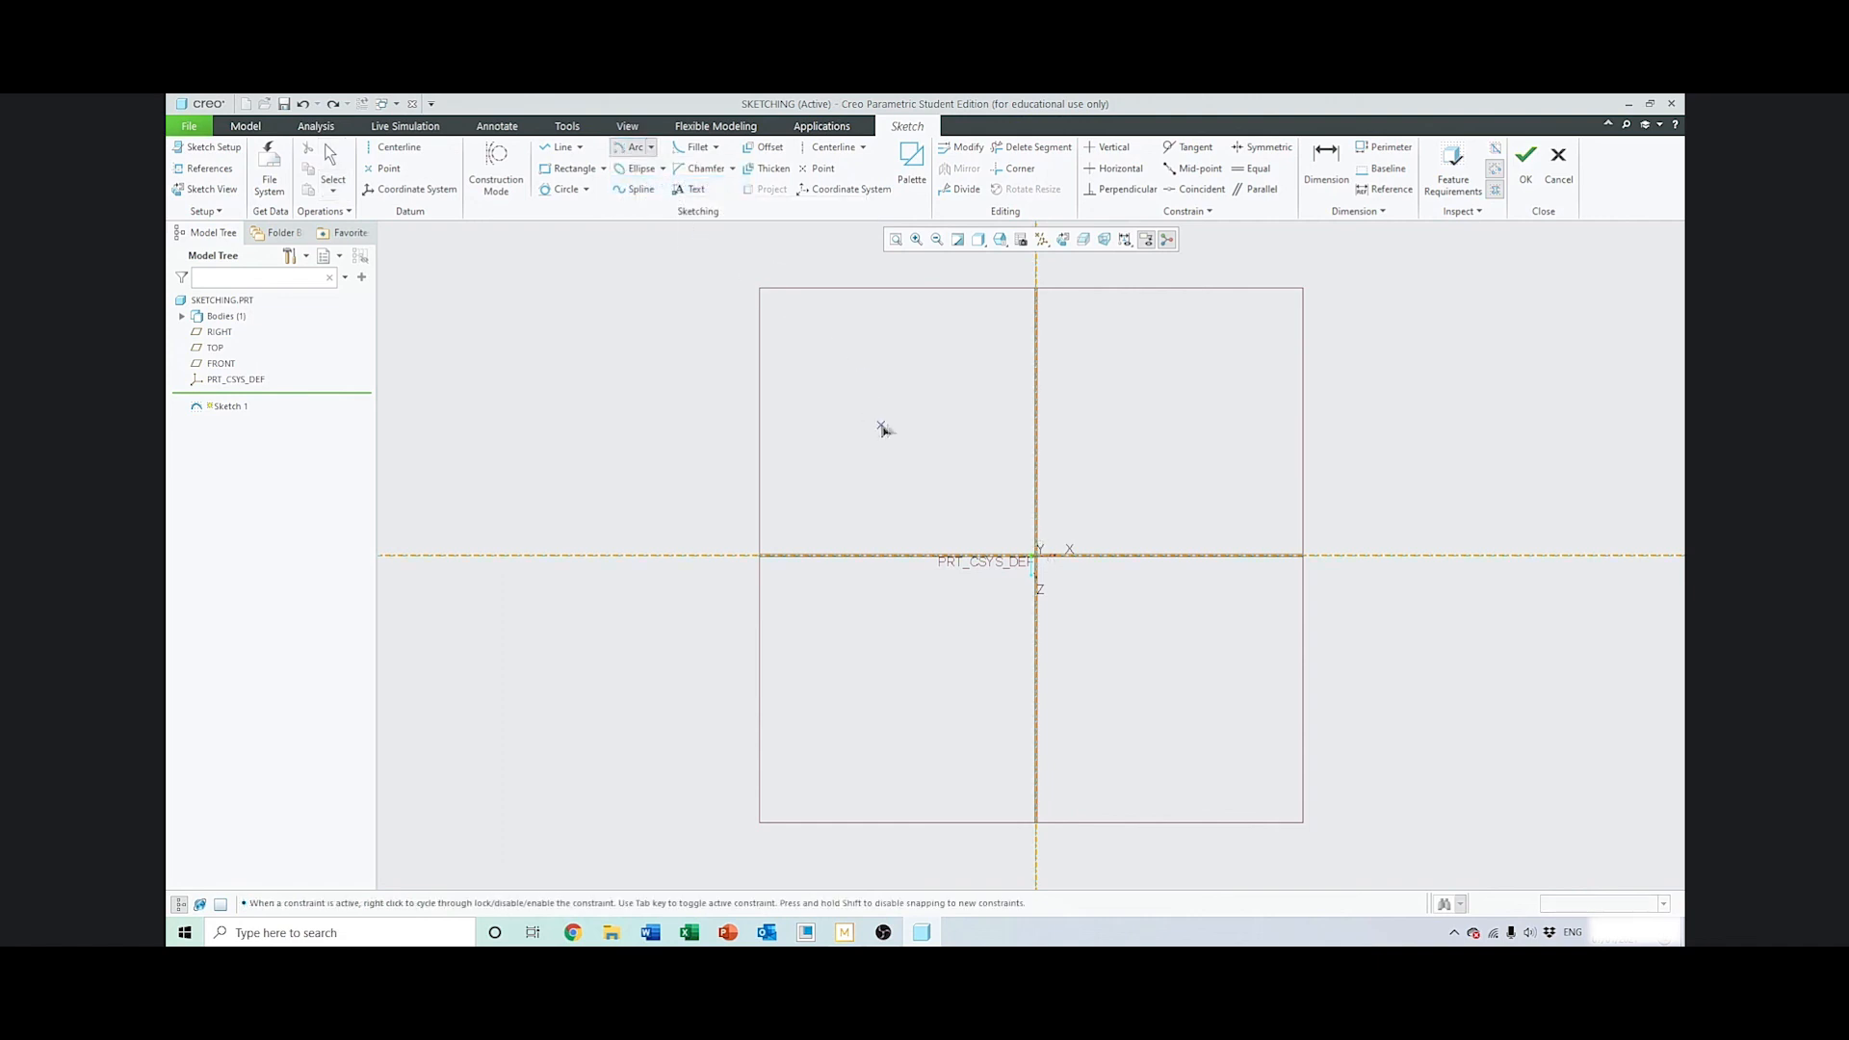
left_click(1038, 557)
left_click(814, 684)
left_click(1262, 662)
middle_click(1149, 726)
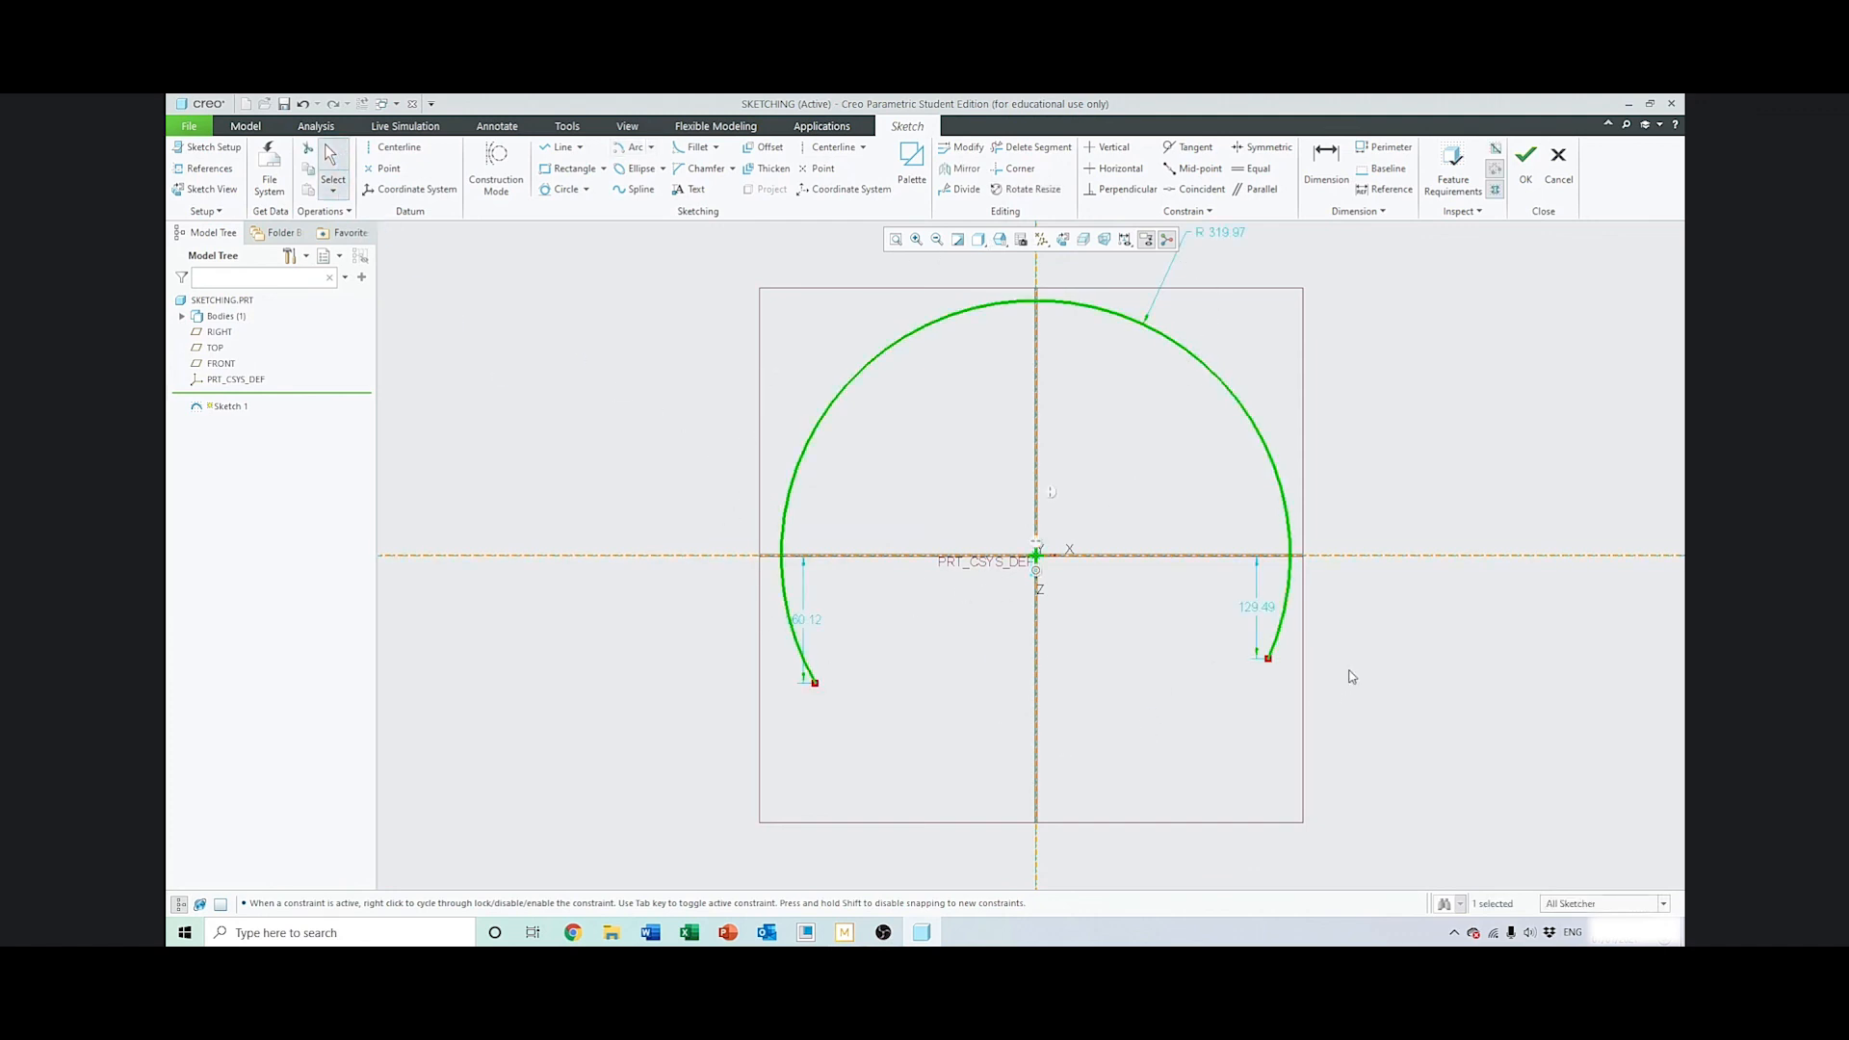
left_click(1227, 653)
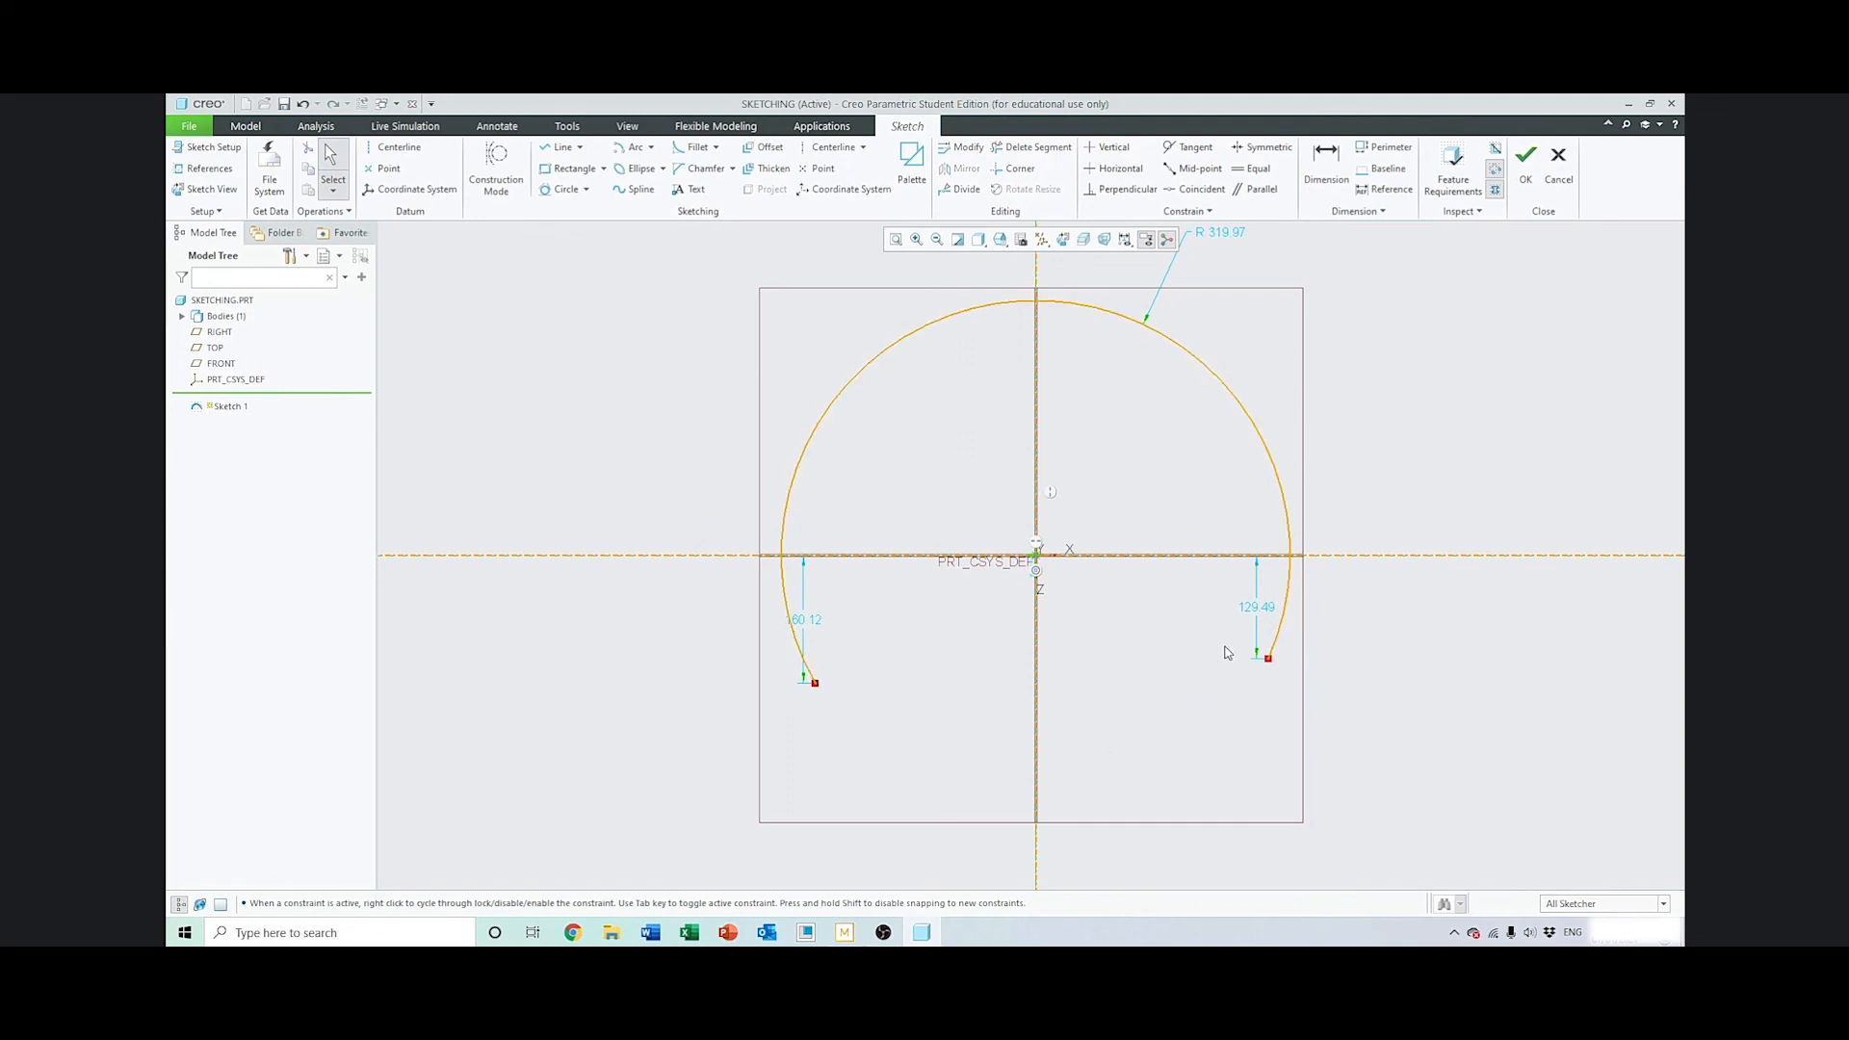